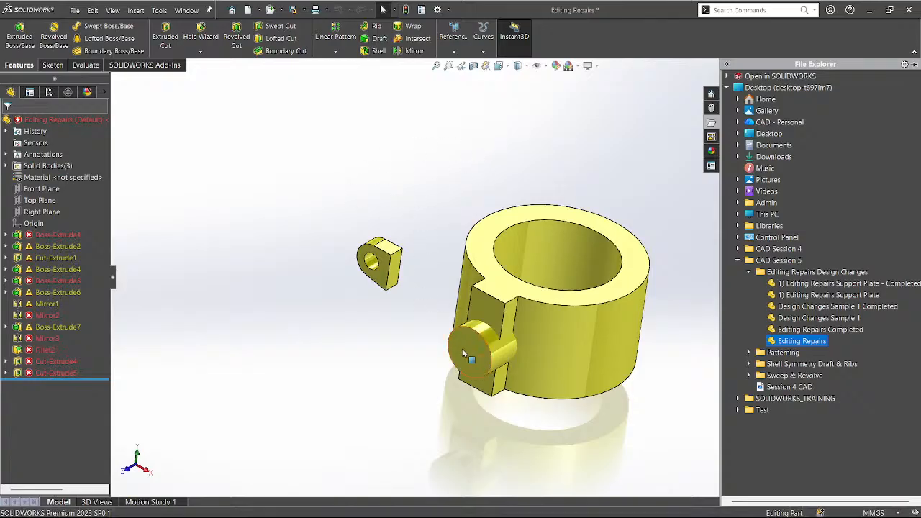
Apply the Plain White scene, then pin and unpin the File Explorer pane.
click(579, 68)
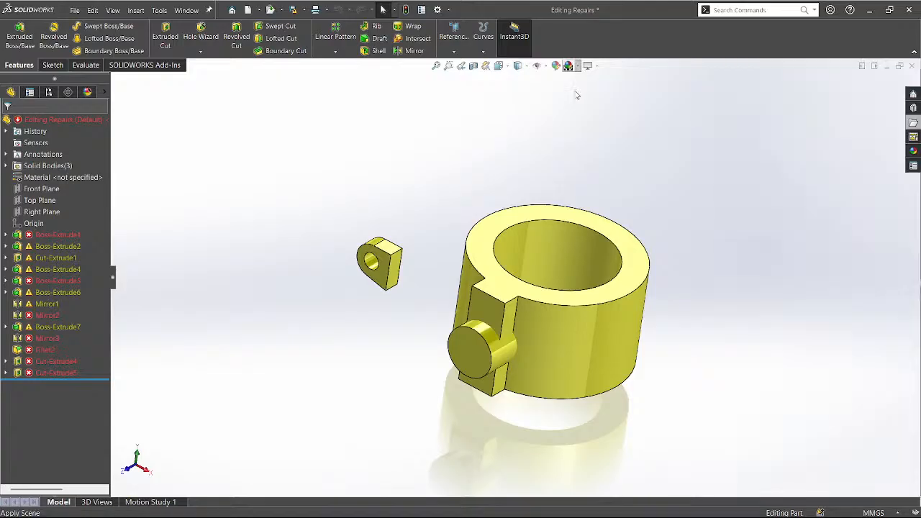
click(580, 93)
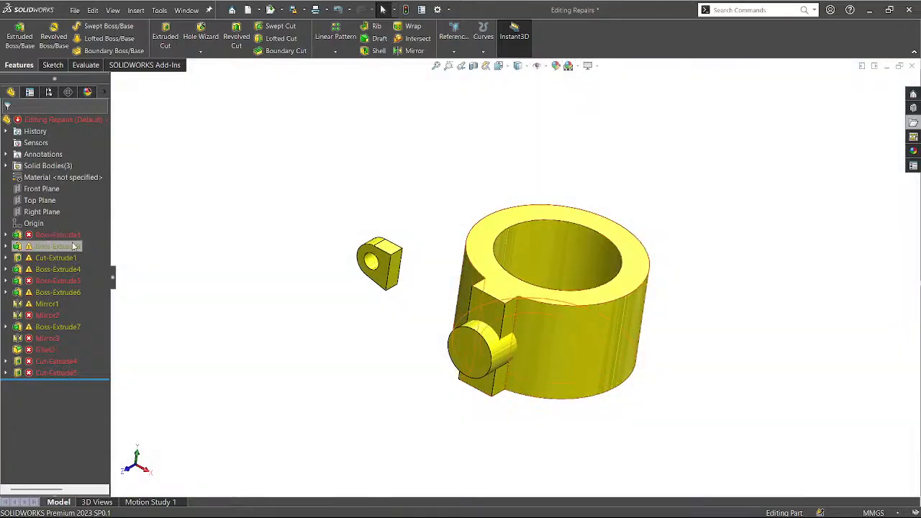
click(912, 122)
click(916, 64)
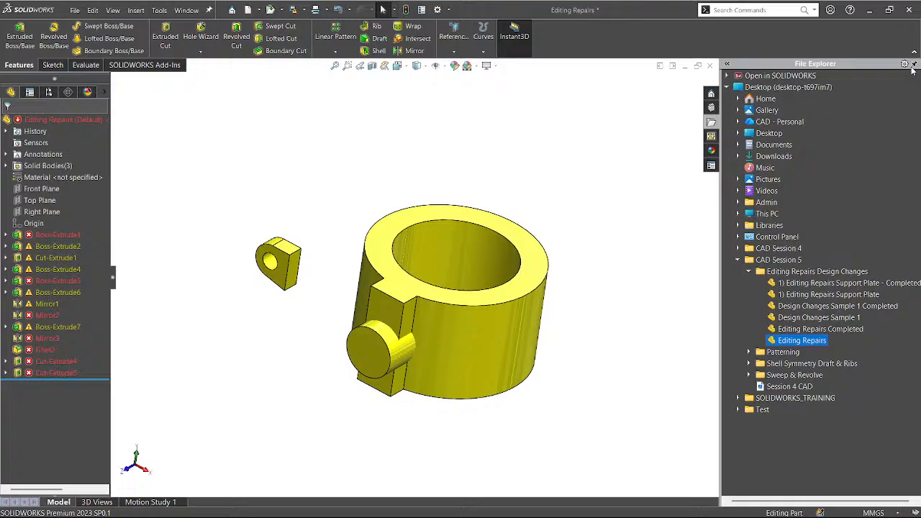
click(914, 64)
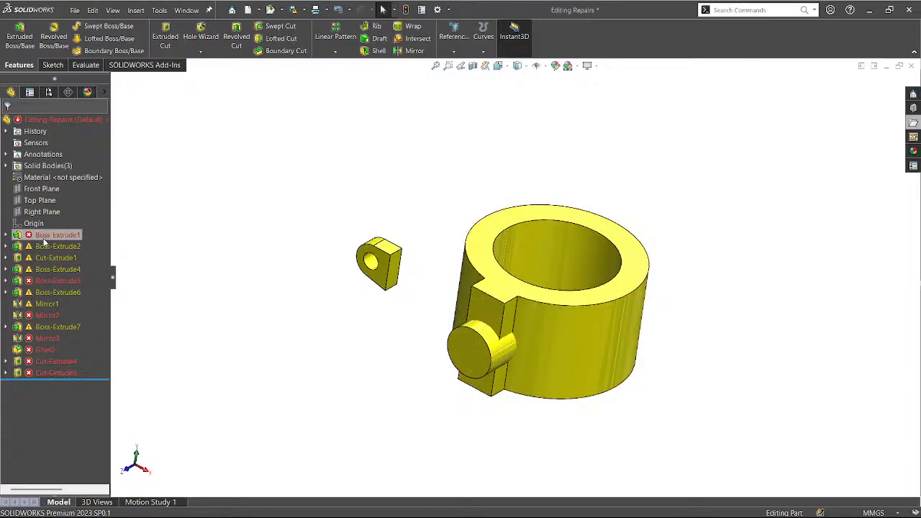
Select the failing Boss-Extrude1 so its sketch dimensions appear on the model.
click(46, 237)
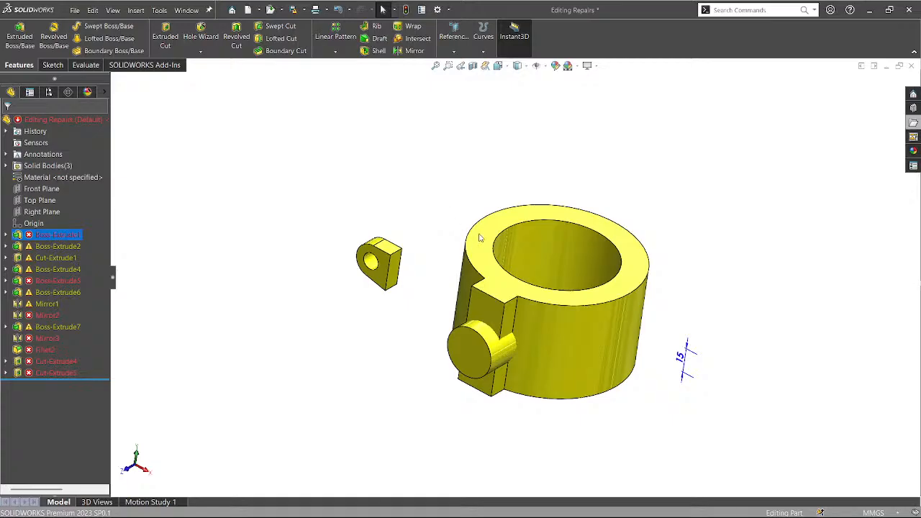
Edit Boss-Extrude1's Sketch1 and zoom around the 120 by 120 square's corners.
click(6, 234)
click(55, 246)
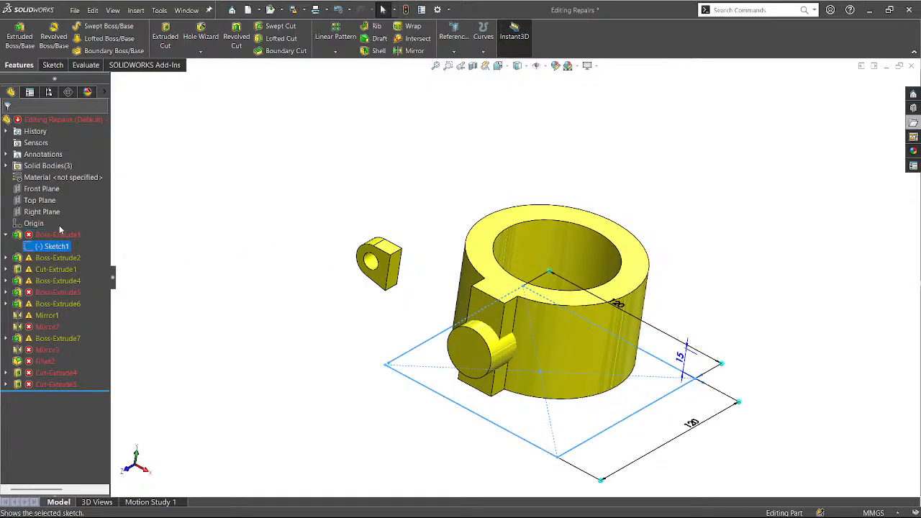
click(65, 216)
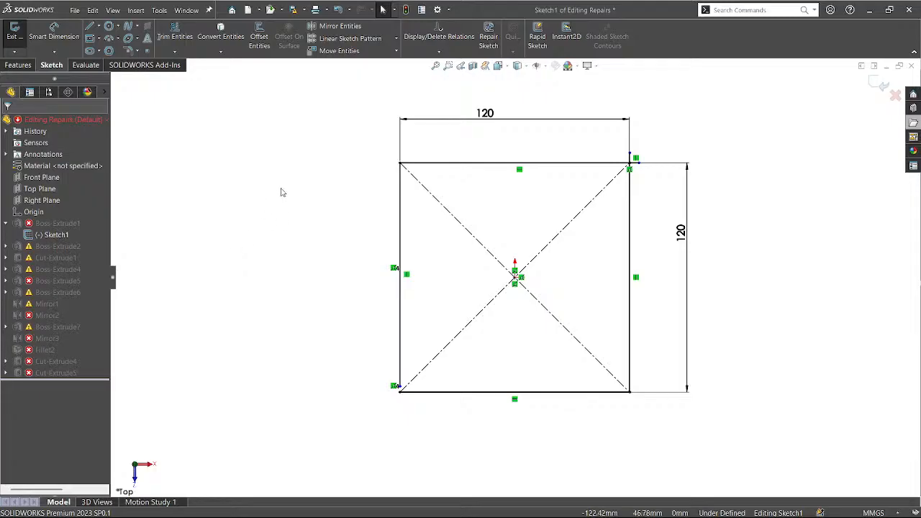
scroll(639, 170, up, 3)
scroll(639, 169, down, 5)
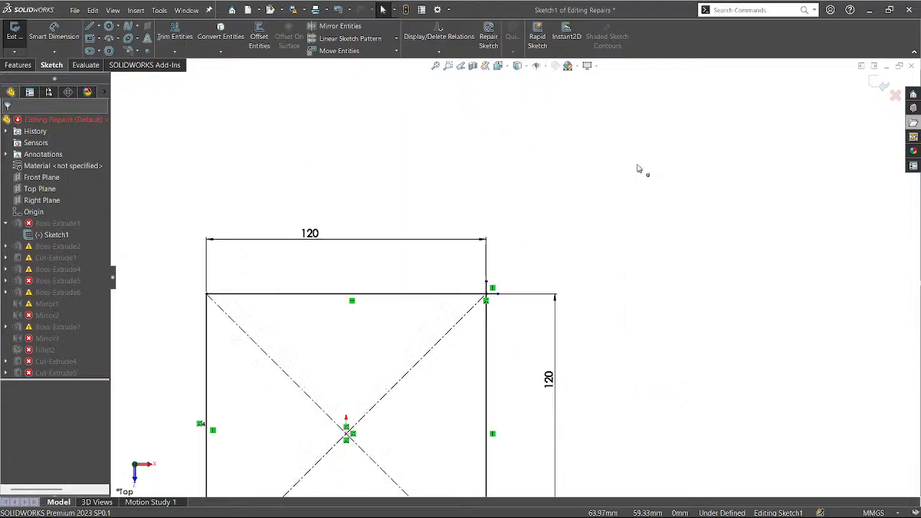
scroll(320, 385, down, 4)
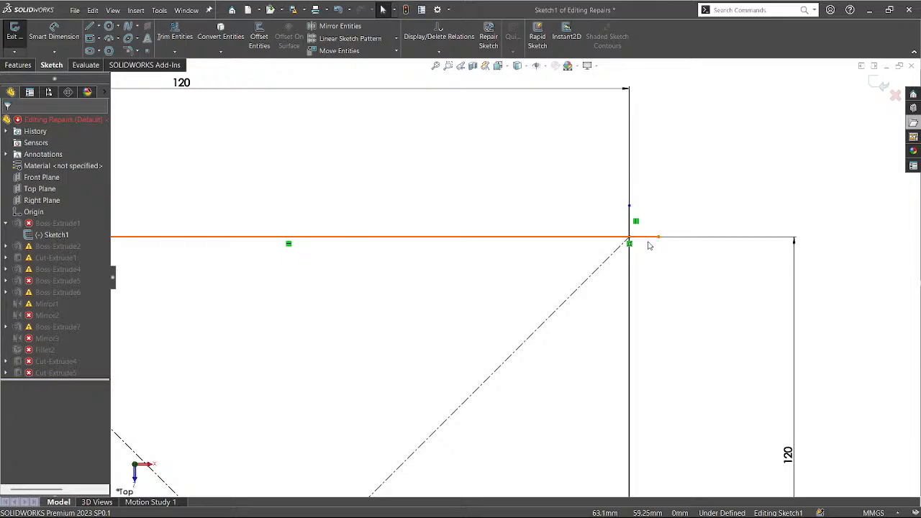
scroll(650, 241, up, 3)
scroll(649, 241, up, 2)
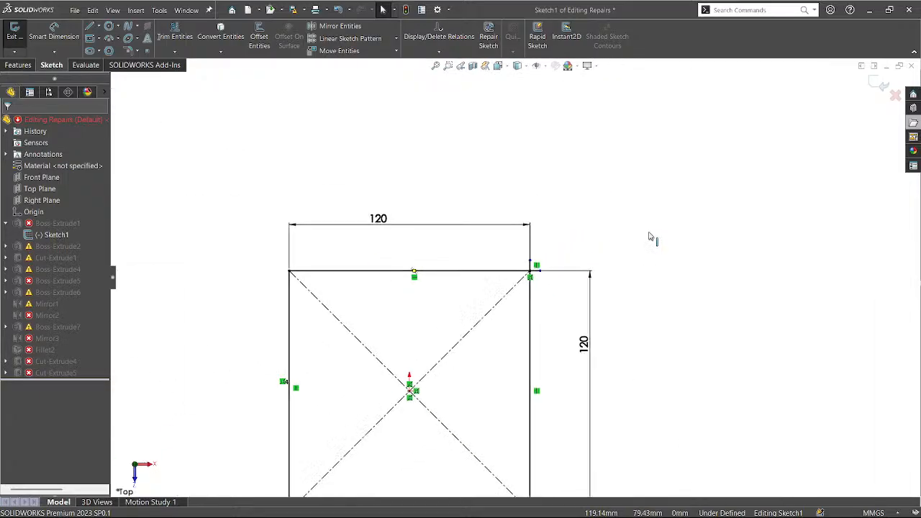
scroll(299, 411, down, 1)
scroll(319, 400, down, 1)
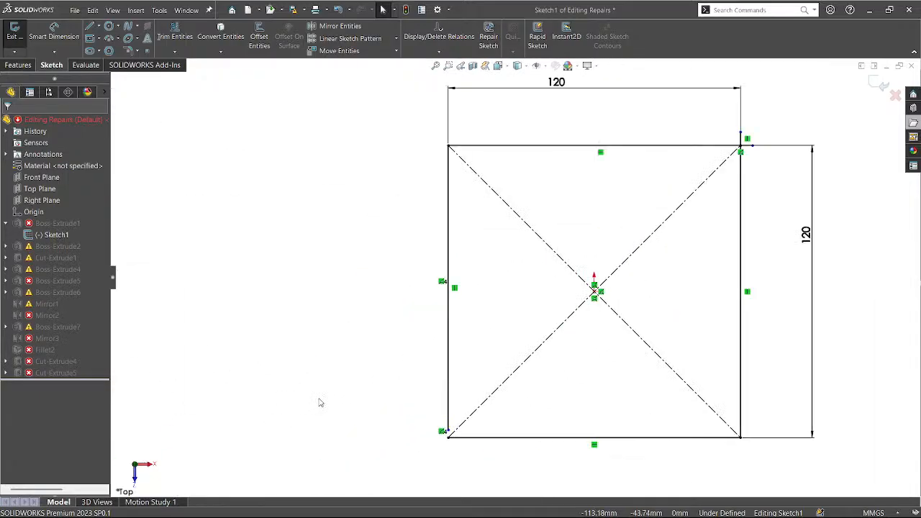
scroll(461, 425, down, 3)
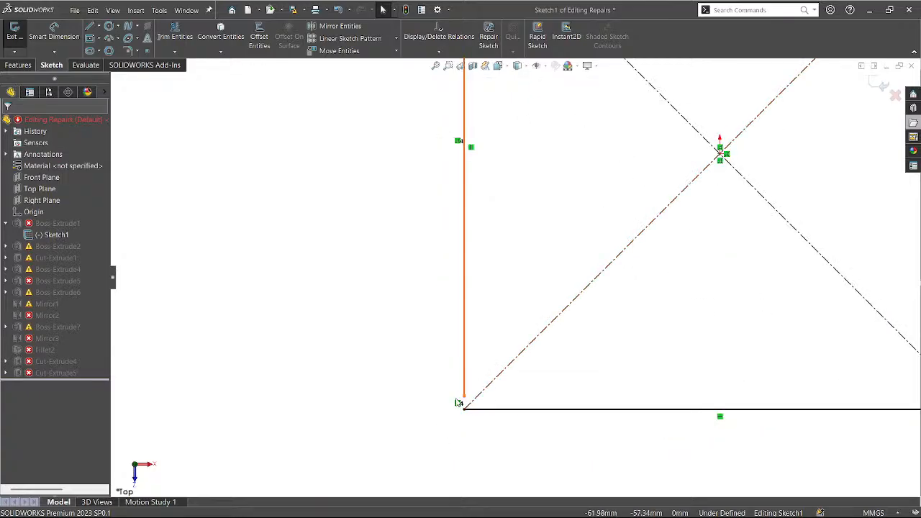
scroll(393, 430, up, 4)
scroll(393, 430, down, 5)
scroll(392, 430, up, 2)
scroll(392, 433, up, 2)
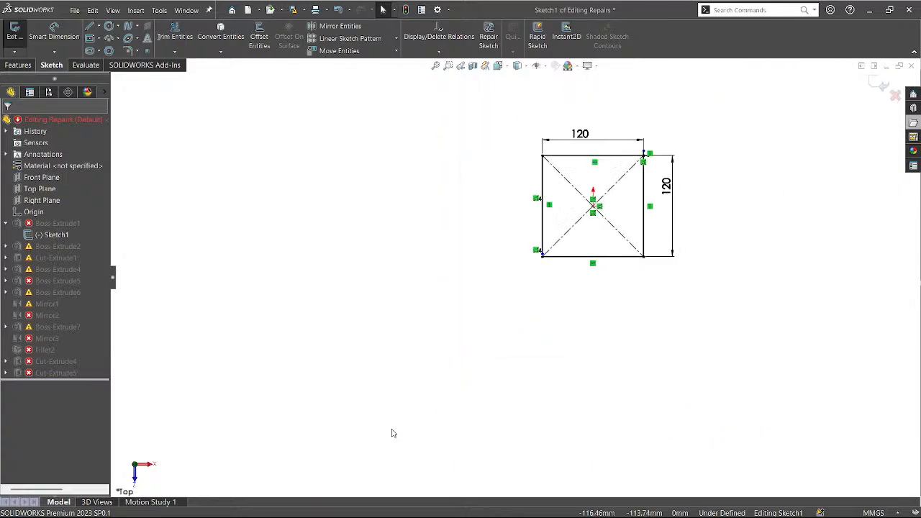
scroll(690, 195, down, 2)
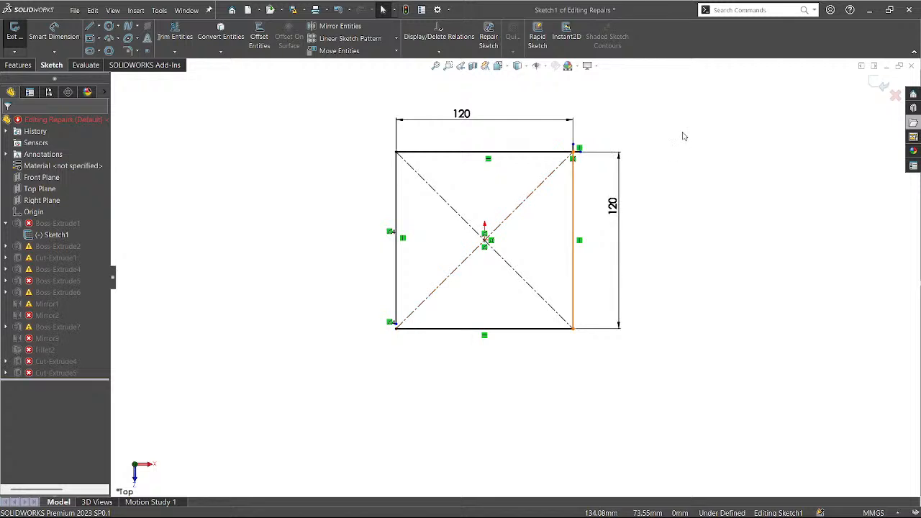
scroll(684, 136, down, 1)
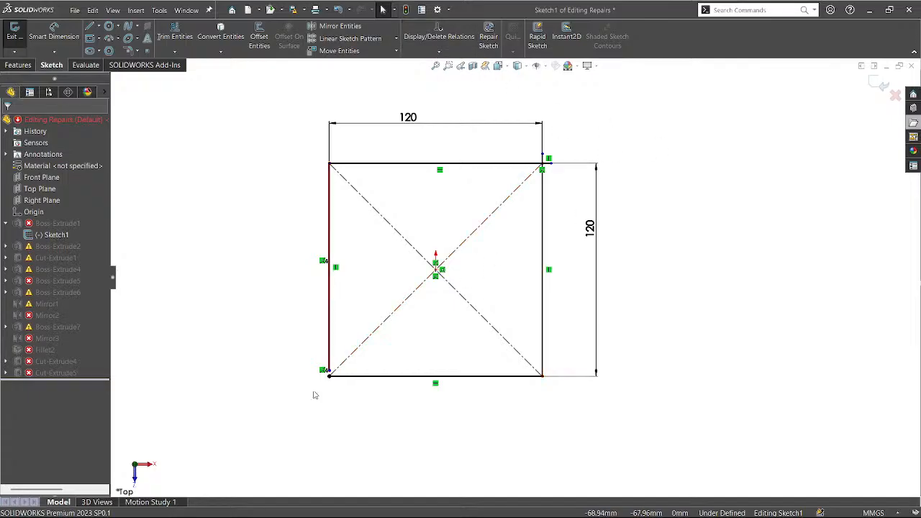
Drag the left edge's loose endpoint onto the square's lower-left corner to close the gap.
scroll(314, 396, down, 5)
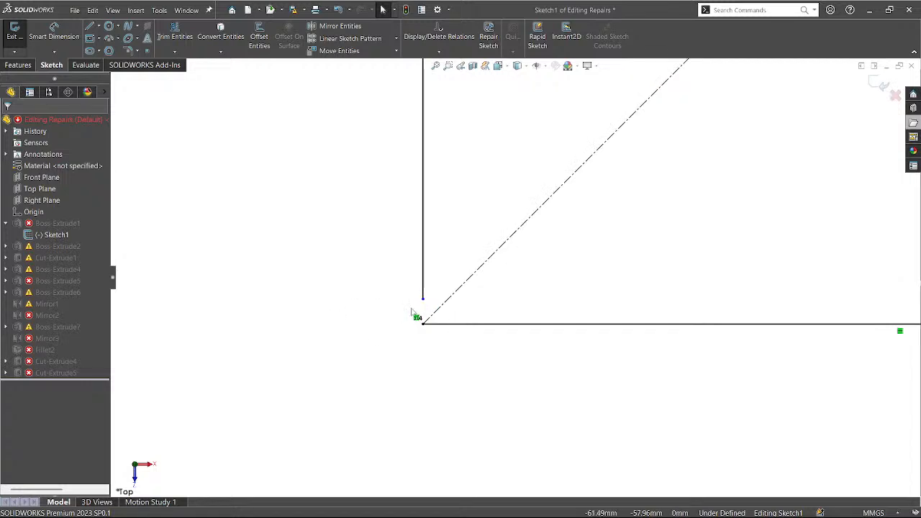
drag(423, 300, 423, 325)
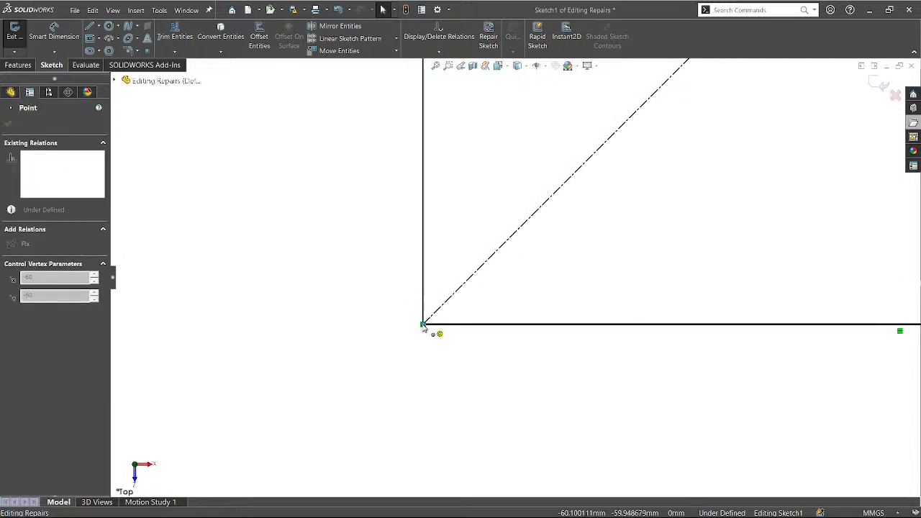
click(425, 329)
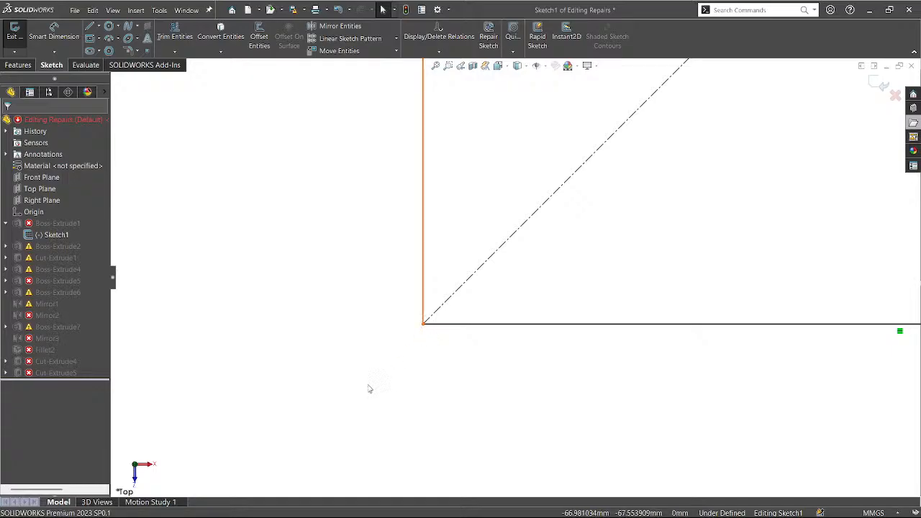
scroll(369, 386, up, 2)
scroll(368, 386, down, 4)
scroll(368, 386, up, 5)
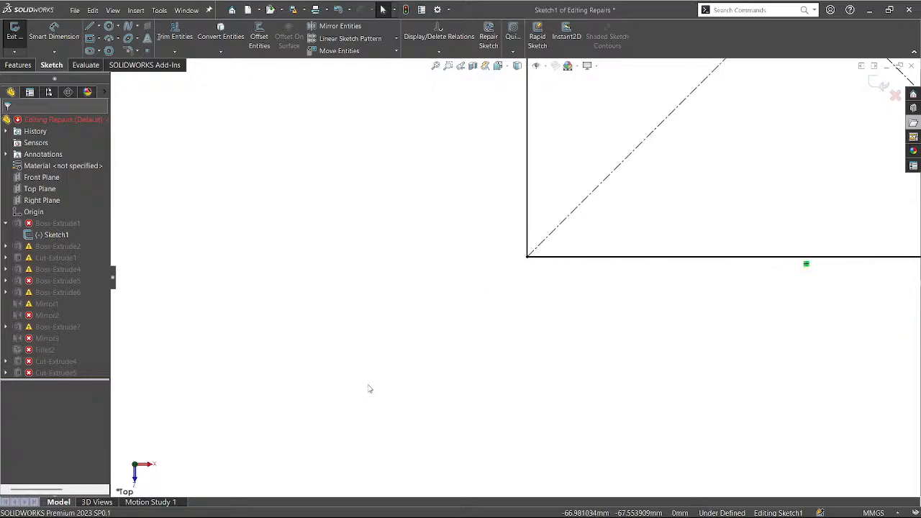
Check the sketch from below, then return to viewing it from above.
key(ctrl+8)
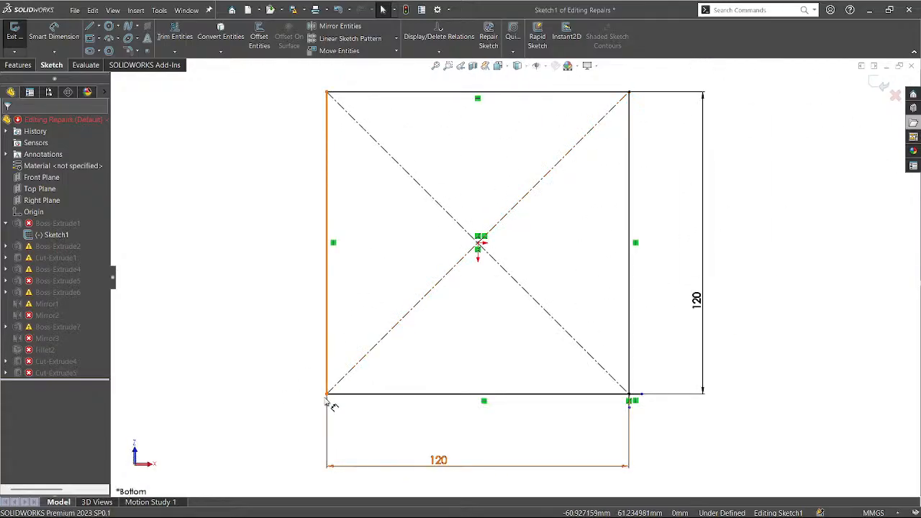
scroll(654, 84, down, 3)
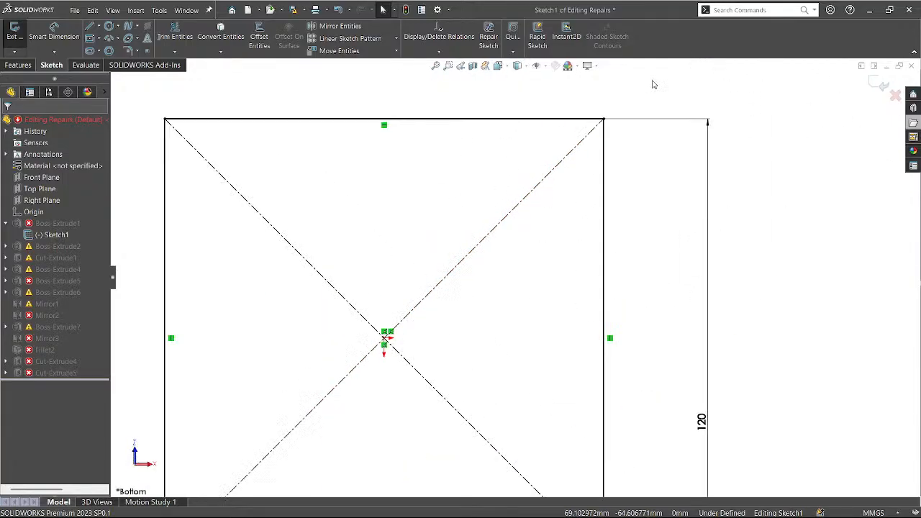
scroll(549, 206, up, 4)
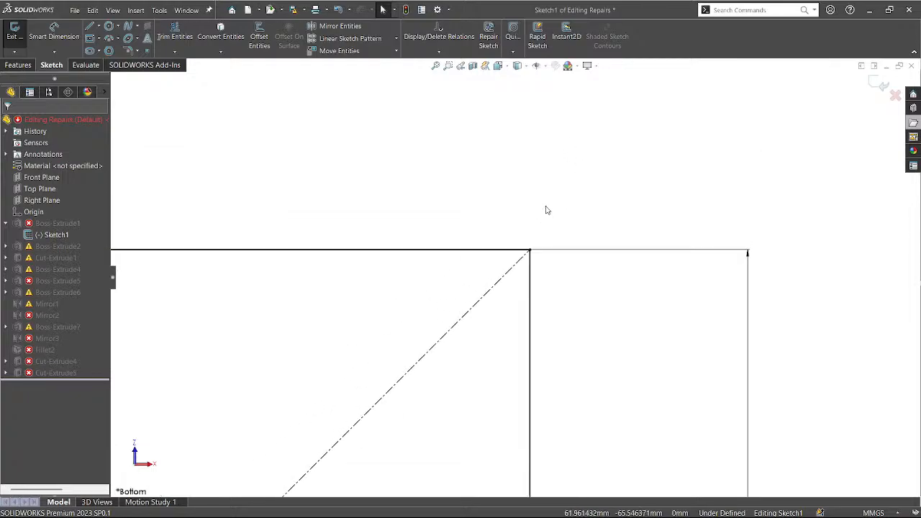
scroll(551, 204, up, 3)
scroll(514, 300, down, 3)
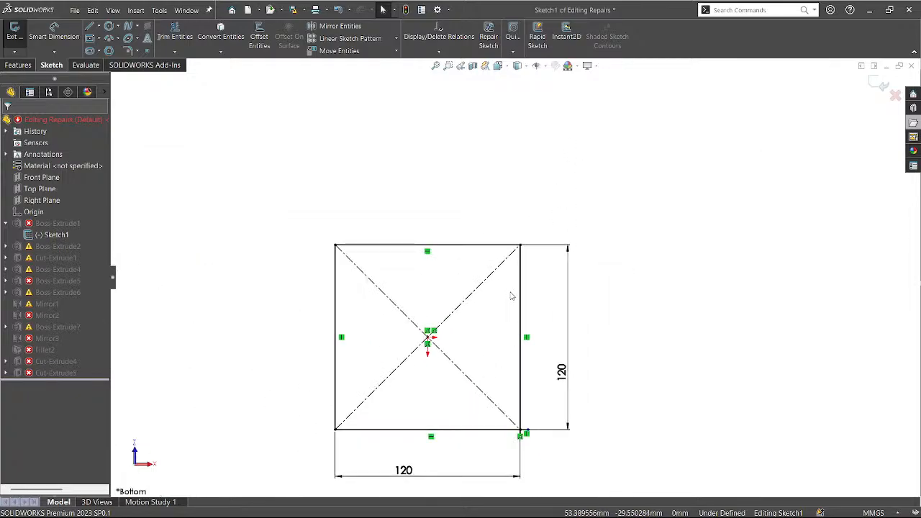
scroll(523, 426, down, 5)
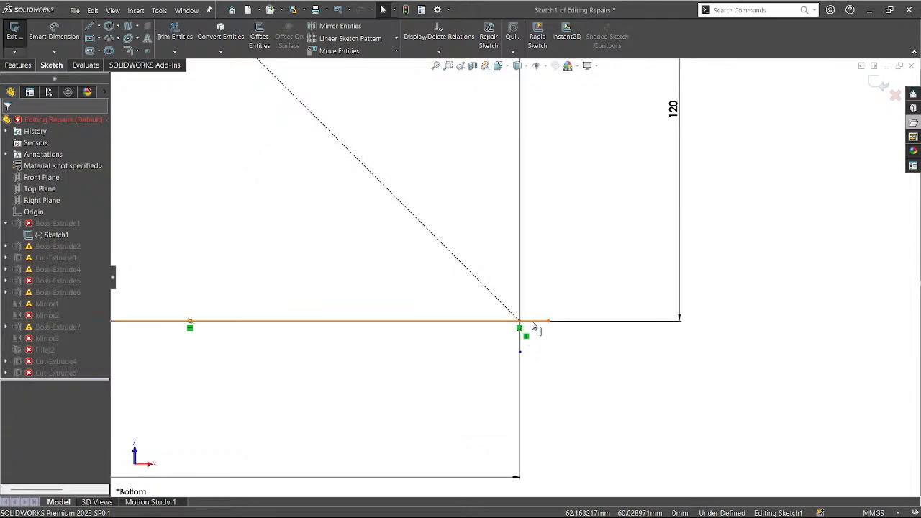
key(ctrl+8)
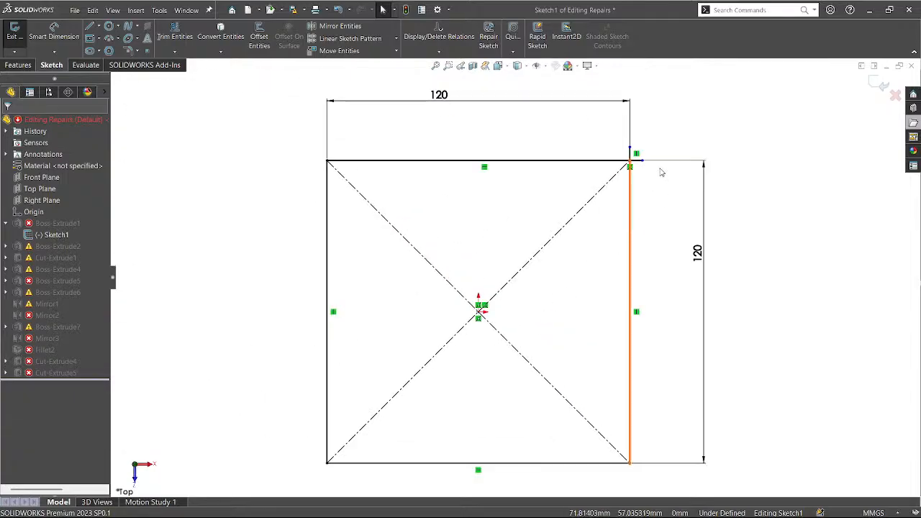
scroll(662, 172, down, 2)
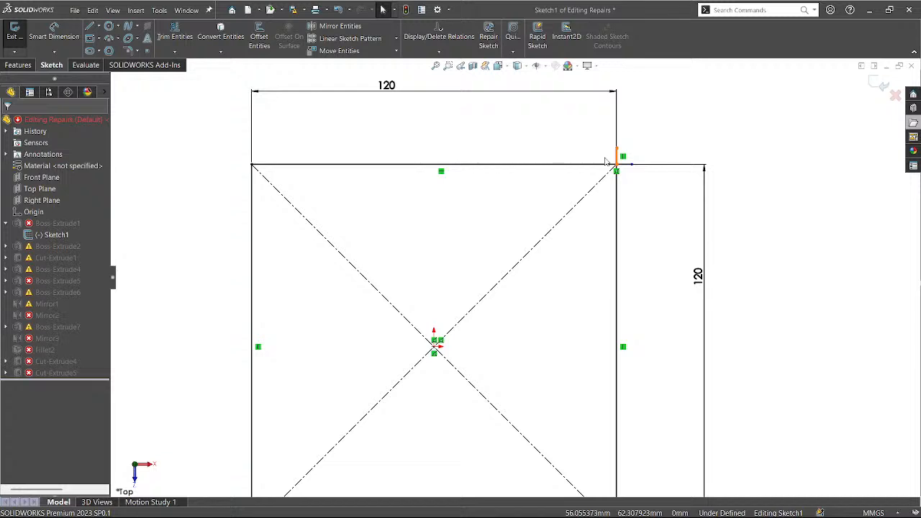
Trim the short stub above the top-right corner, then exit Sketch1 to rebuild the part.
key(t)
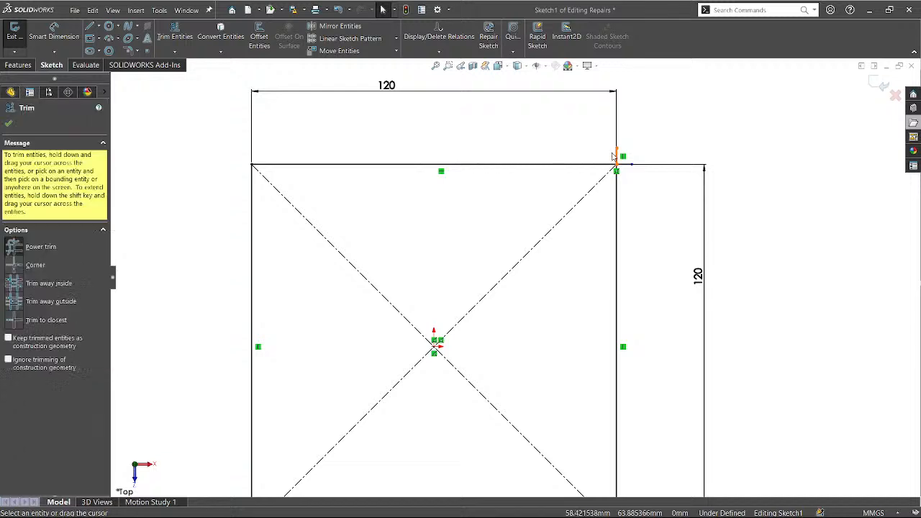
drag(611, 153, 629, 173)
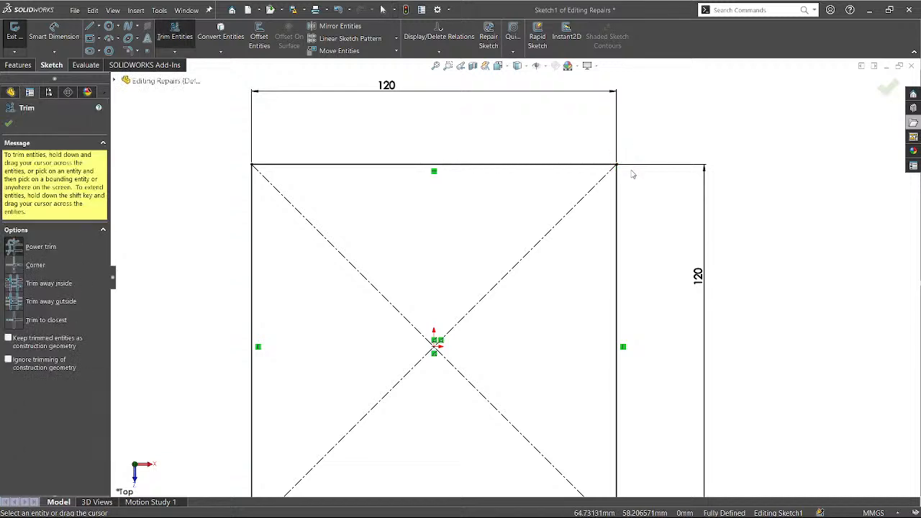
scroll(470, 203, down, 2)
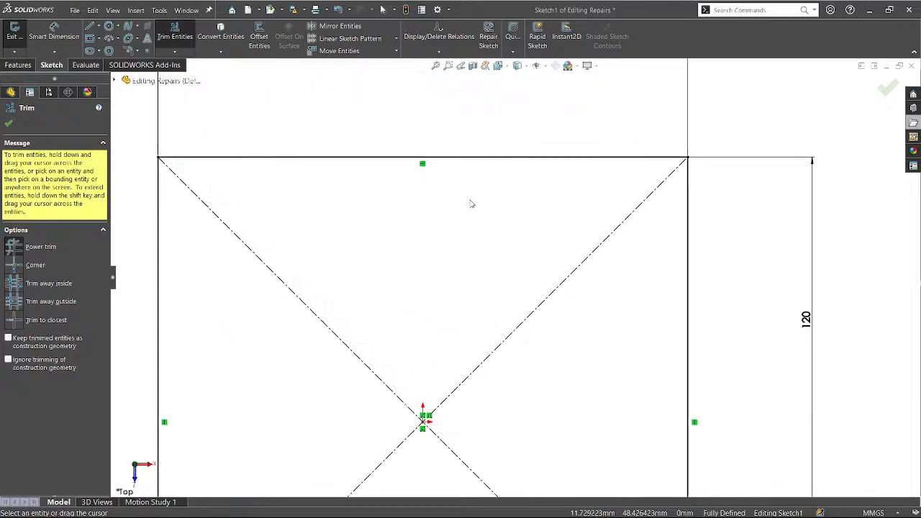
scroll(470, 203, up, 4)
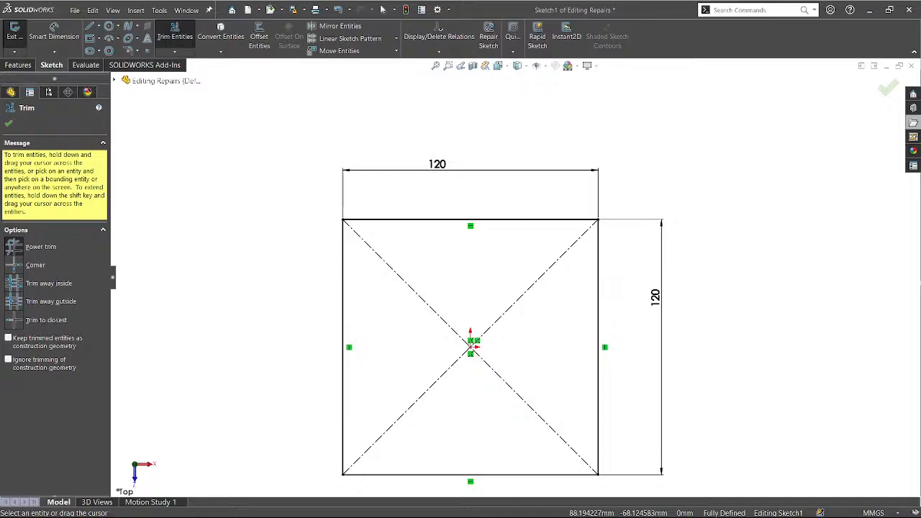
click(8, 123)
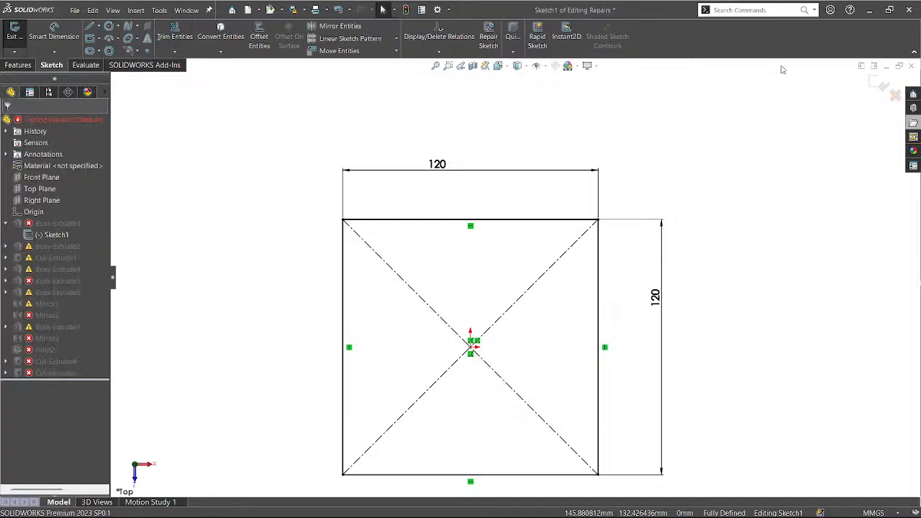
click(874, 87)
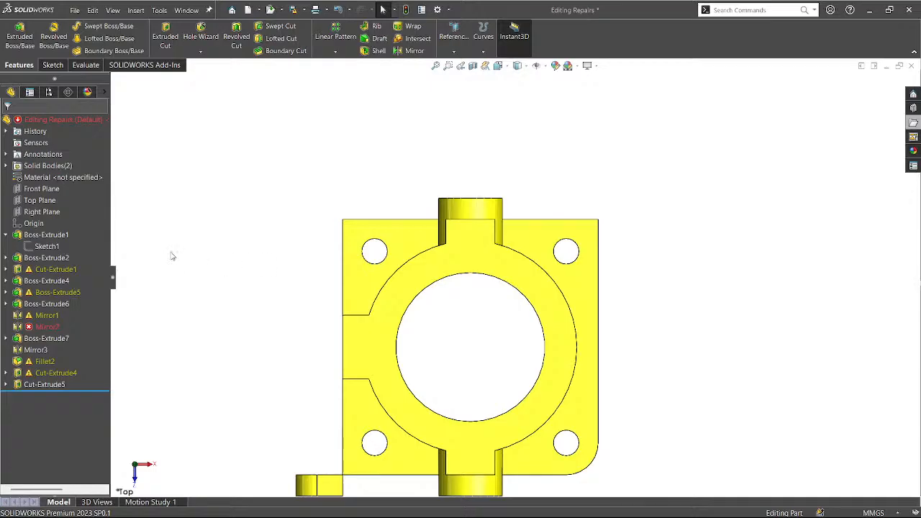
scroll(227, 185, down, 2)
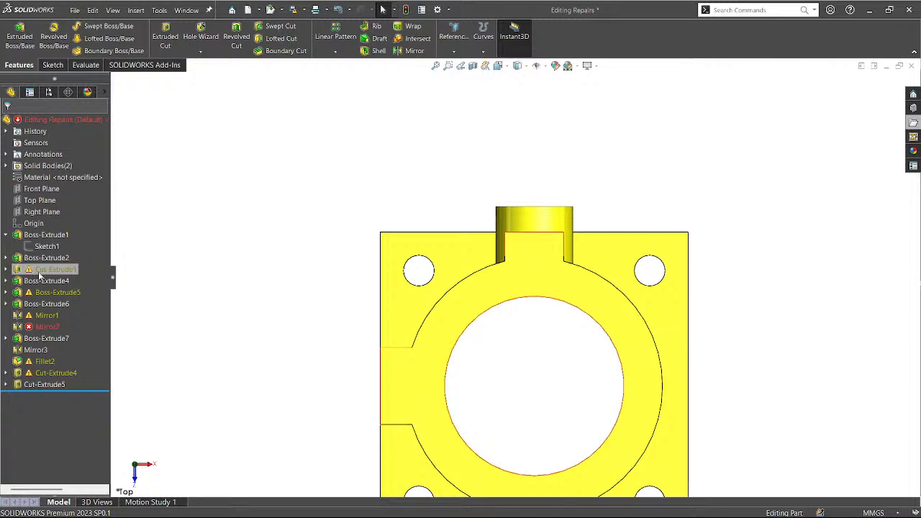
Select Mirror2 and view the whole part in the standard Isometric view.
click(41, 329)
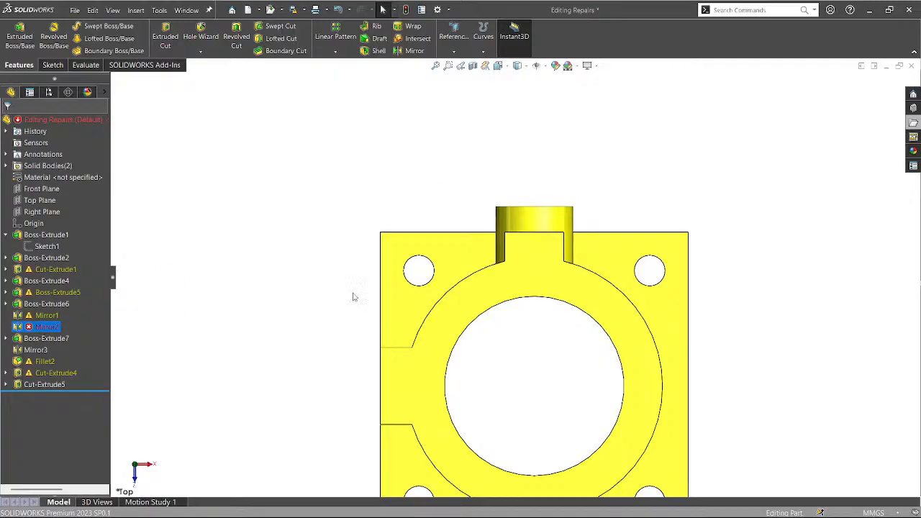
scroll(373, 301, up, 3)
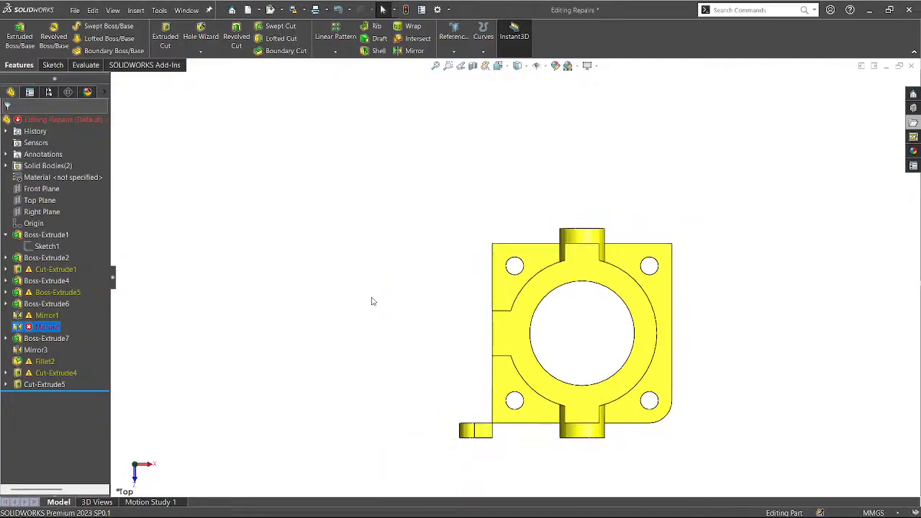
middle_drag(373, 300, 366, 356)
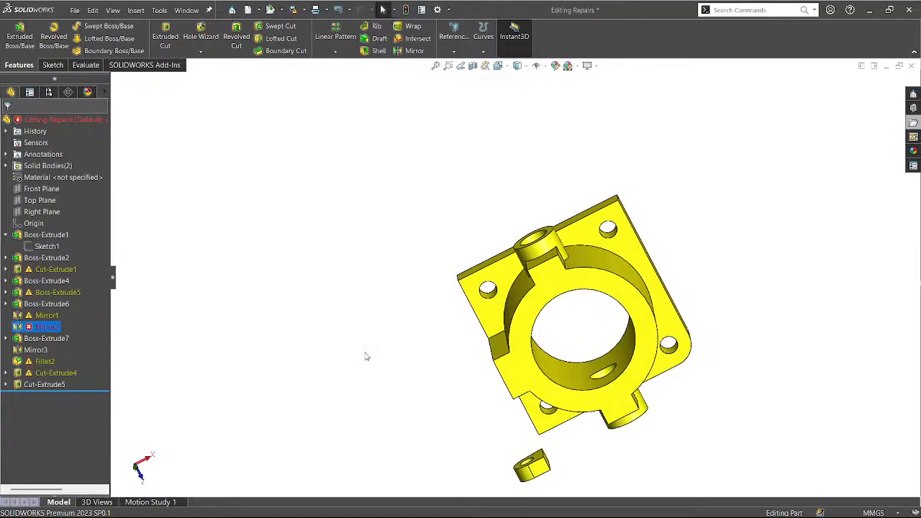
key(ctrl+7)
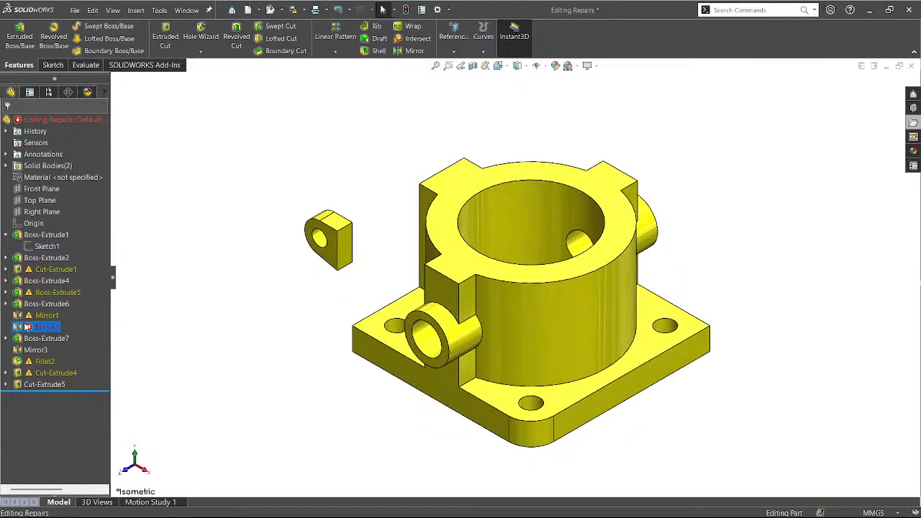
click(333, 345)
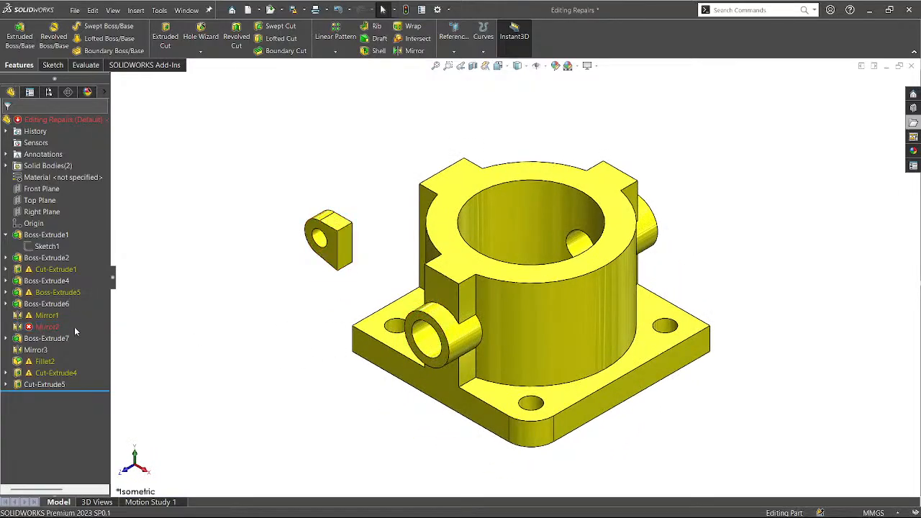
click(44, 326)
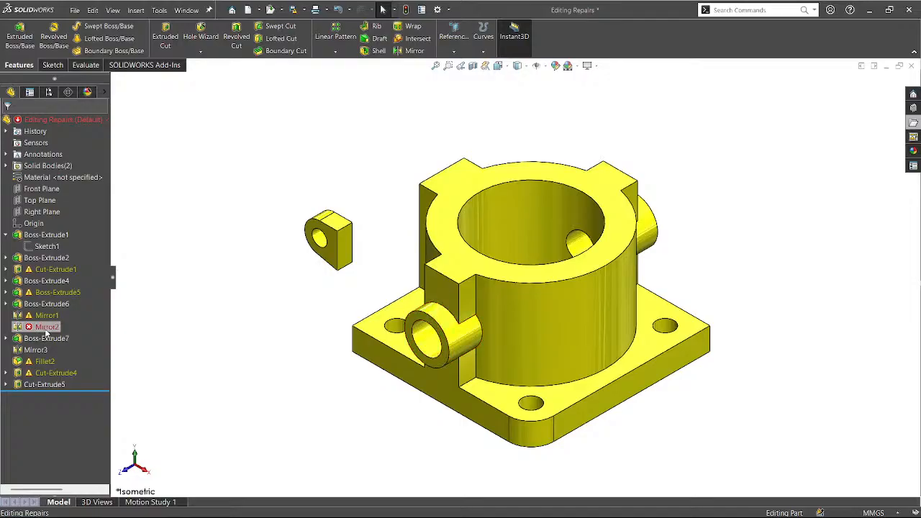
Edit Mirror2, keeping Right Plane as mirror plane and Boss-Extrude5 as the mirrored feature.
click(54, 210)
middle_drag(380, 365, 590, 398)
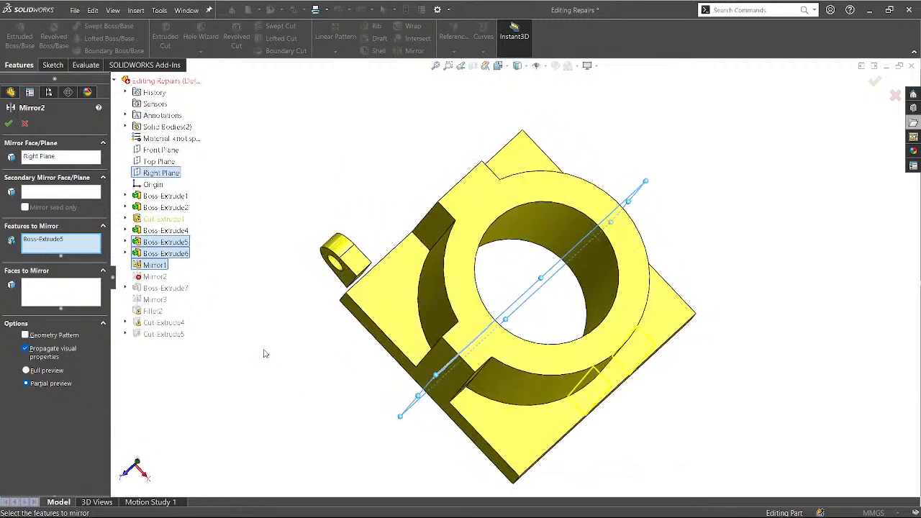
middle_drag(265, 352, 101, 265)
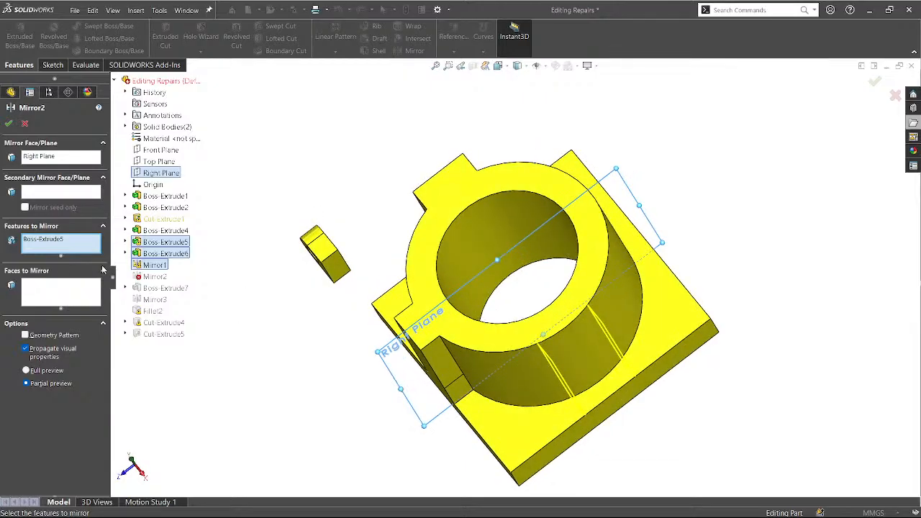
click(41, 245)
click(51, 160)
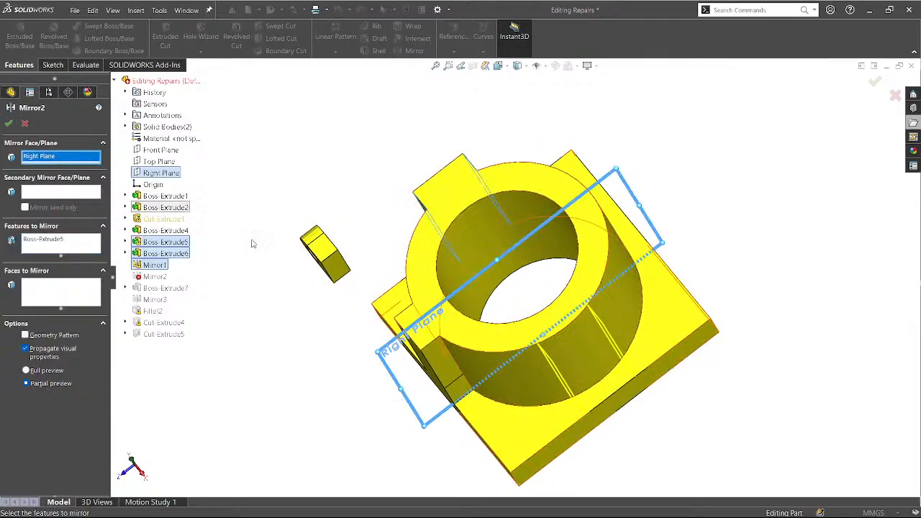
mouse_move(366, 414)
middle_down()
mouse_move(342, 399)
mouse_move(366, 426)
mouse_move(354, 426)
middle_up()
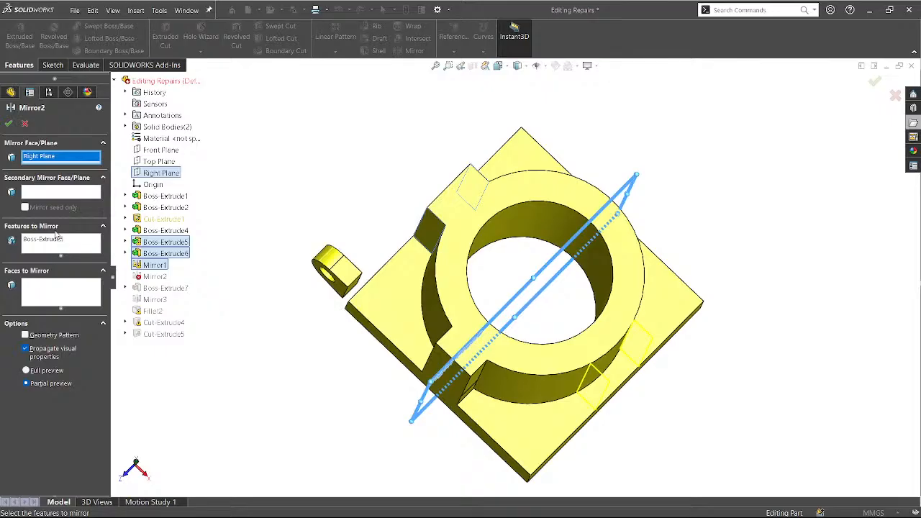
click(52, 241)
mouse_move(384, 357)
middle_down()
mouse_move(397, 372)
mouse_move(381, 372)
middle_up()
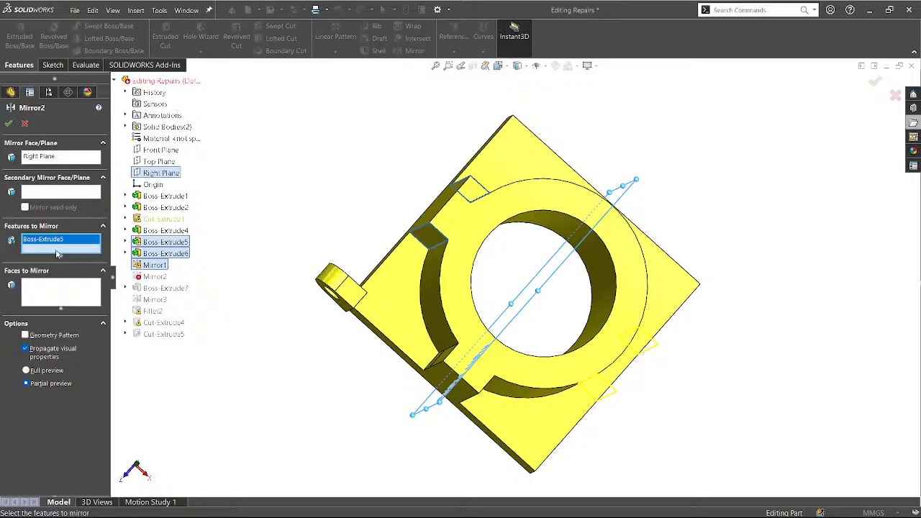
mouse_move(256, 327)
middle_down()
mouse_move(280, 329)
mouse_move(243, 328)
middle_up()
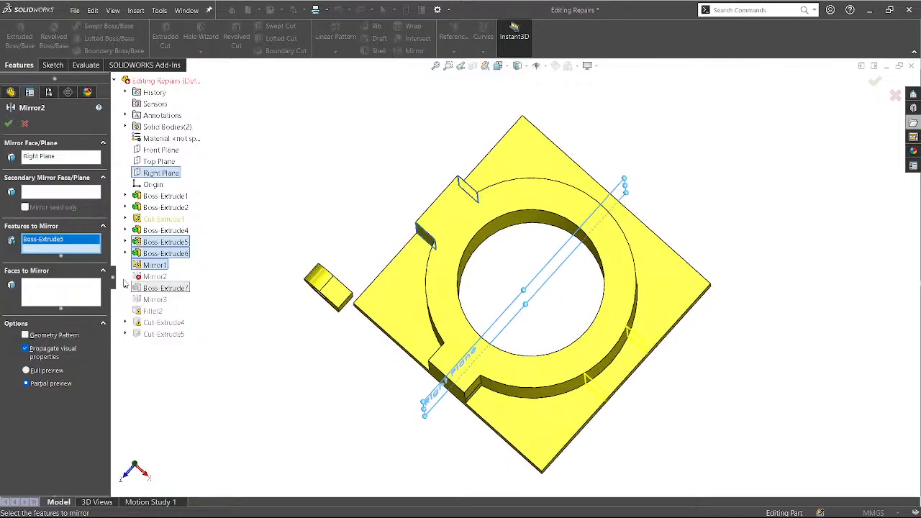
middle_drag(293, 358, 113, 358)
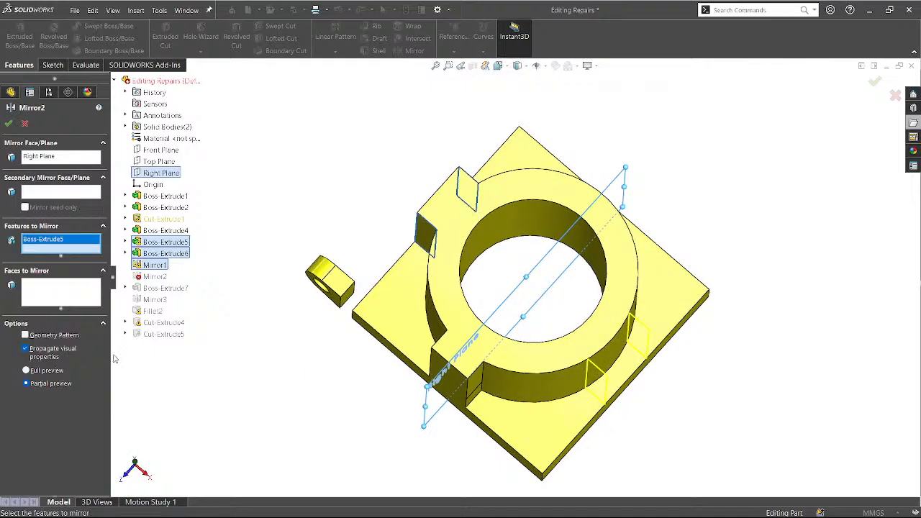
Enable Geometry Pattern, scope to the solid body, disable visual property propagation, use Full preview.
click(49, 336)
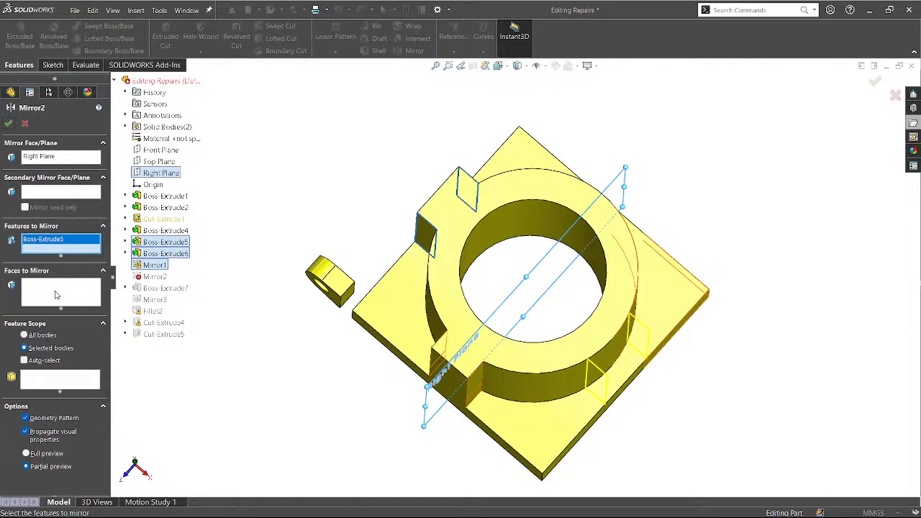
click(50, 386)
click(427, 300)
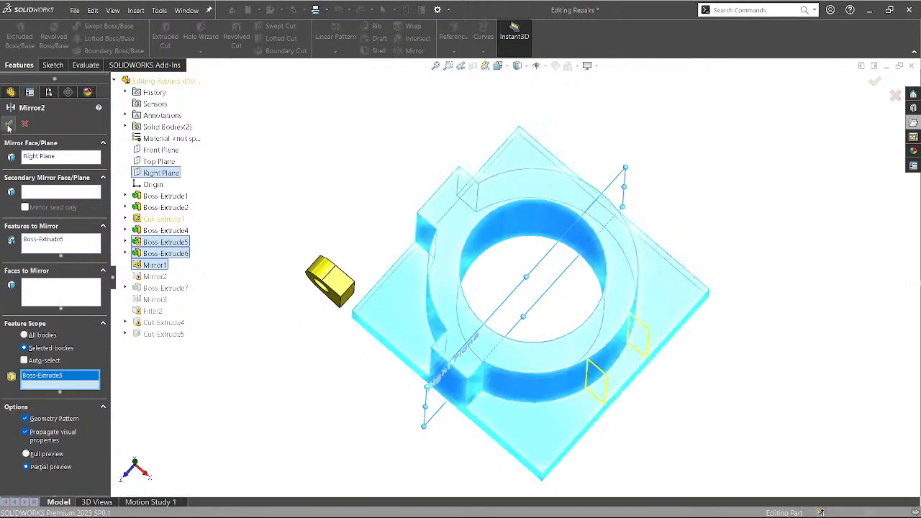
click(47, 441)
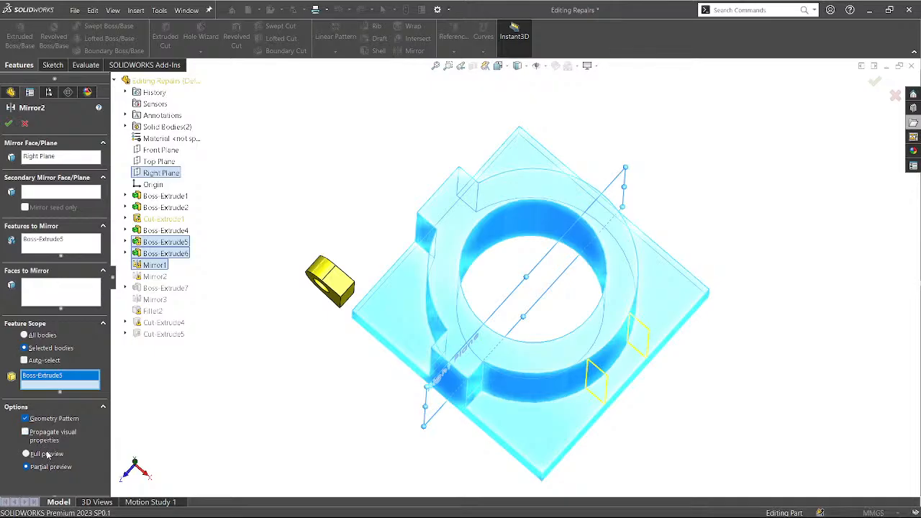
click(46, 455)
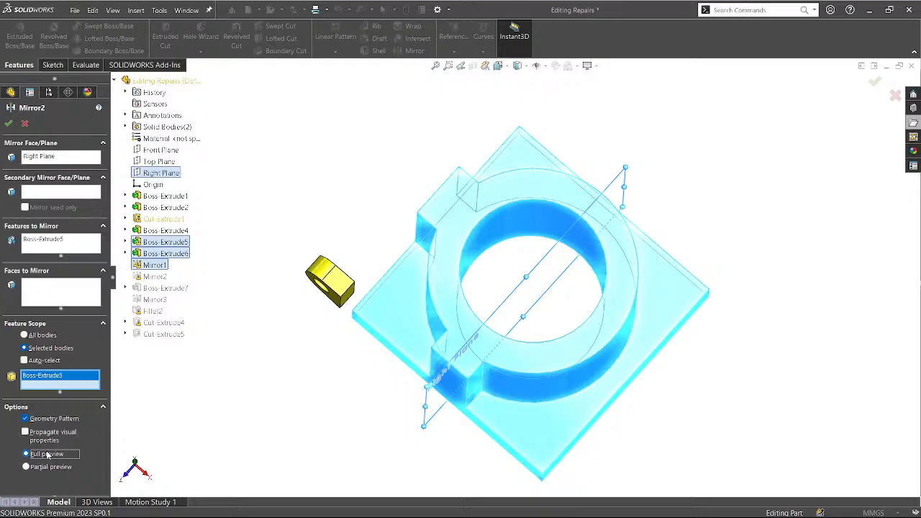
middle_drag(301, 401, 286, 366)
Close Mirror2's settings, then reopen Mirror2 for editing.
click(8, 123)
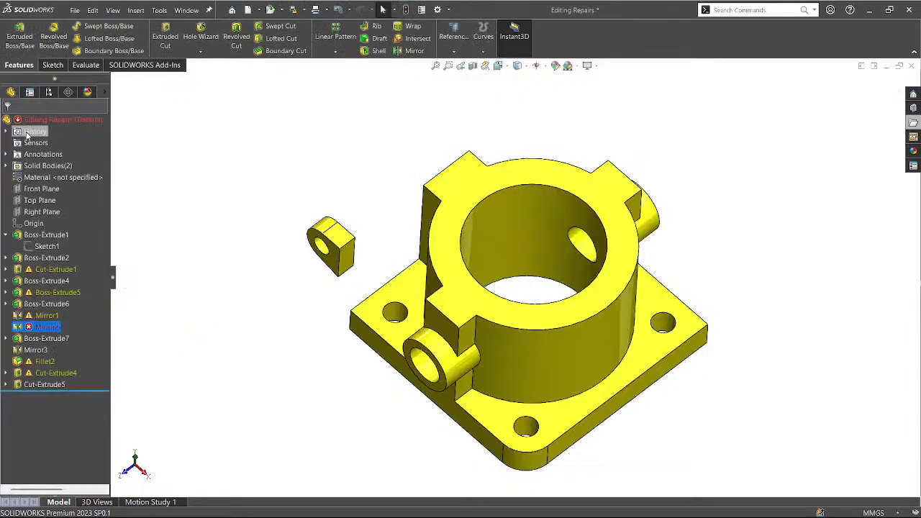
middle_drag(274, 328, 316, 350)
click(45, 327)
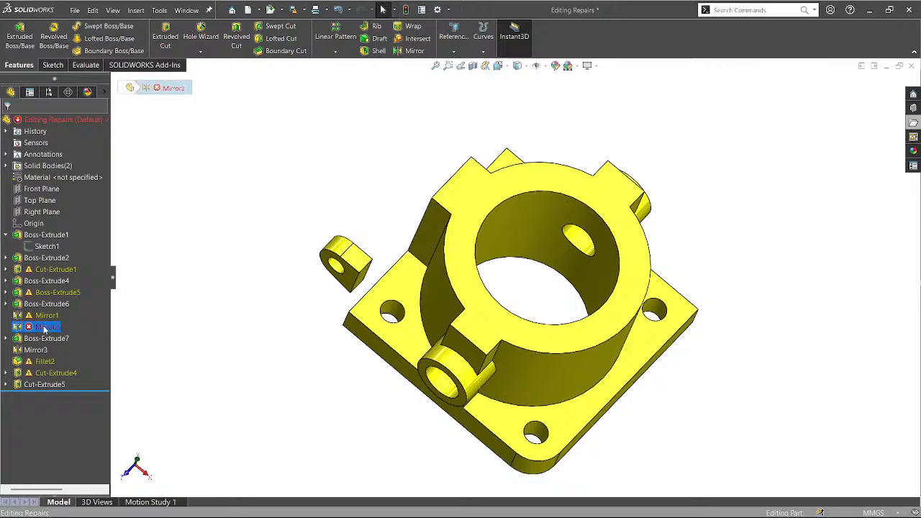
click(49, 207)
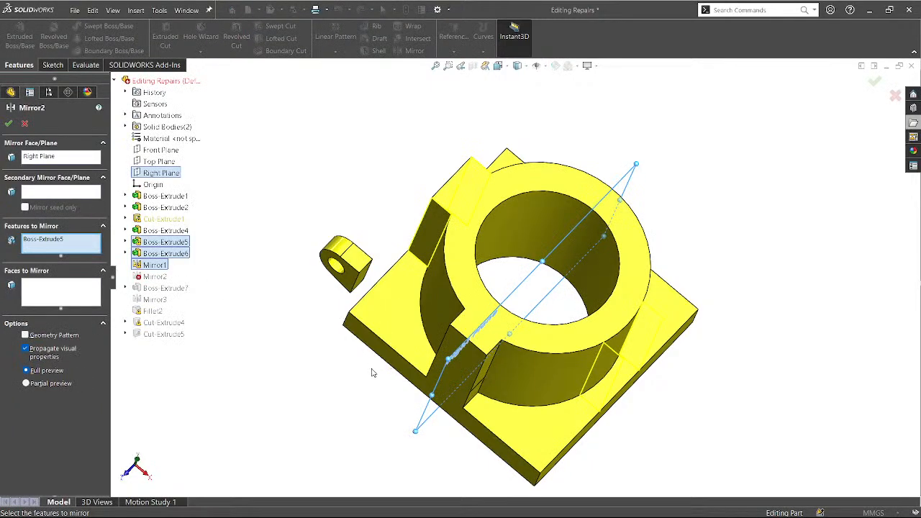
middle_drag(372, 373, 336, 405)
Rework the features-to-mirror list, removing Mirror1 and leaving only Boss-Extrude5.
click(58, 239)
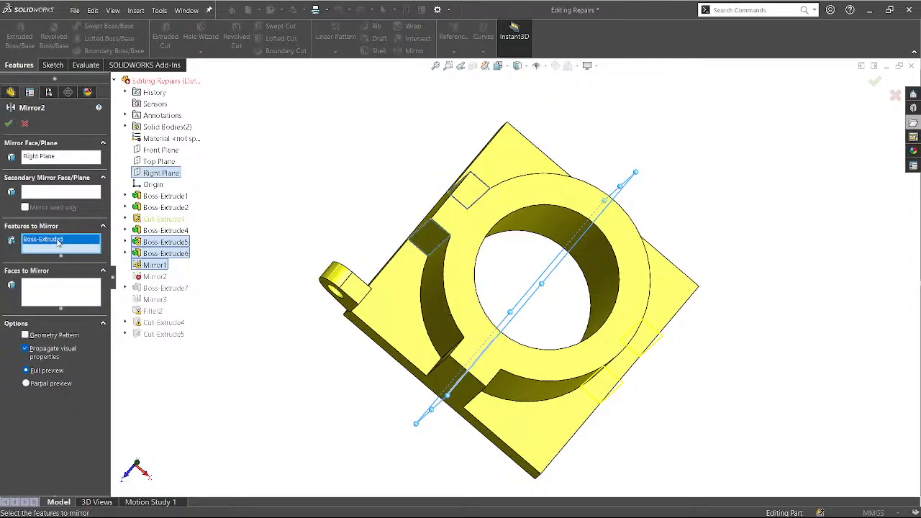
key(Delete)
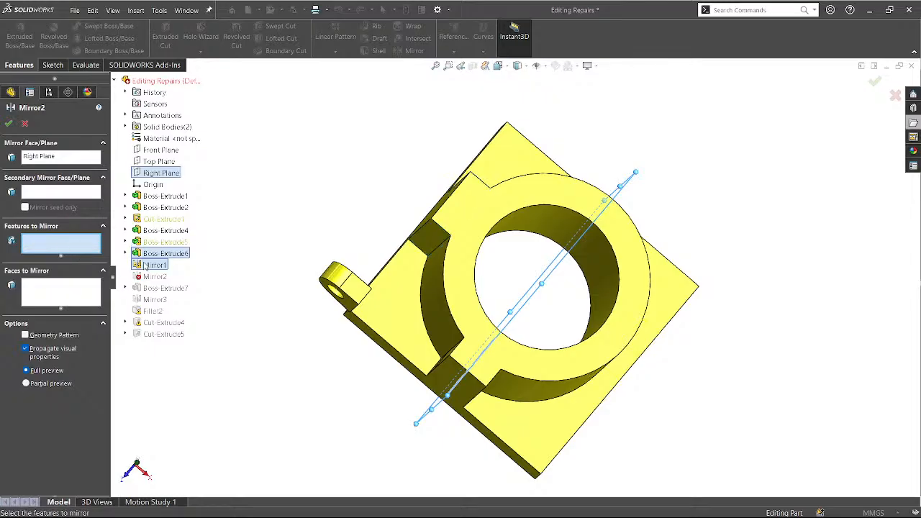
click(159, 242)
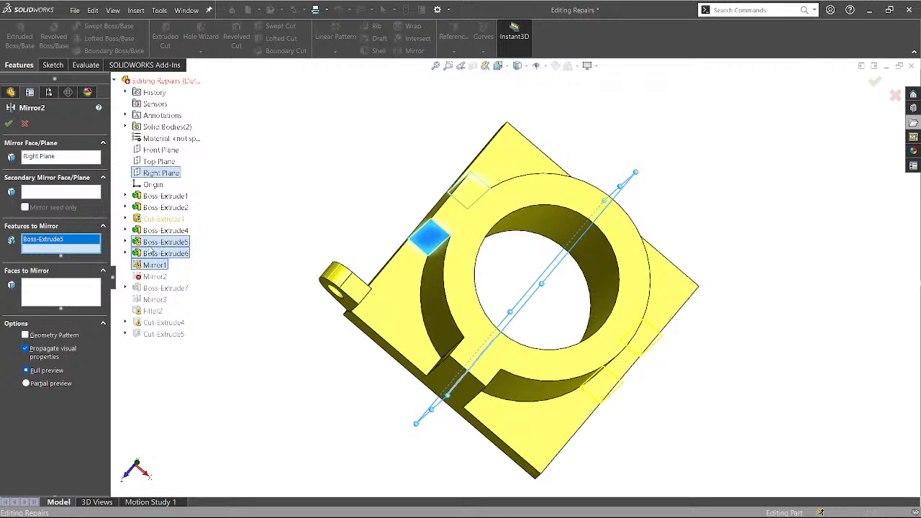
click(153, 246)
click(152, 246)
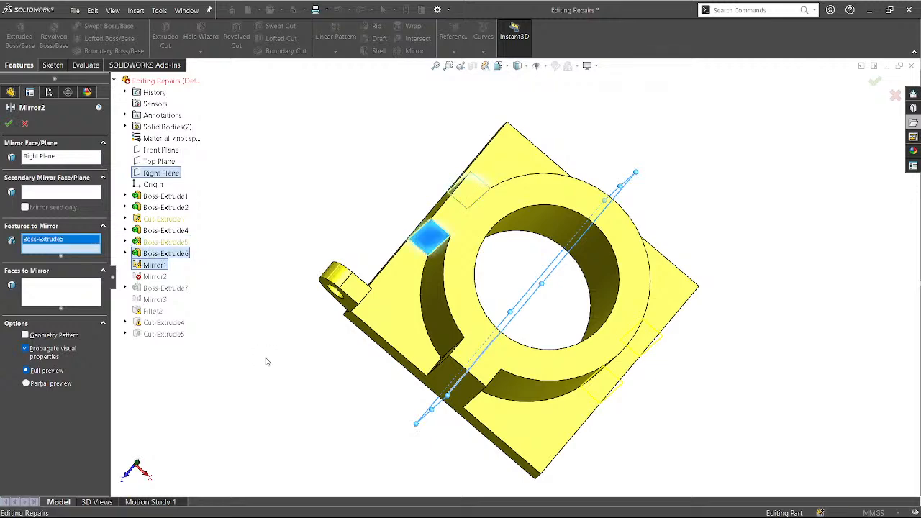
middle_drag(285, 359, 317, 379)
middle_drag(475, 194, 420, 209)
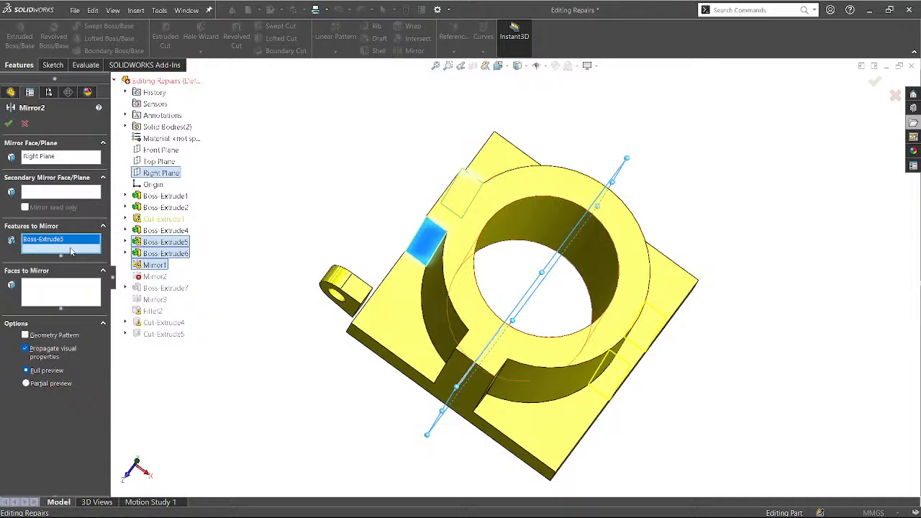
click(152, 267)
click(52, 241)
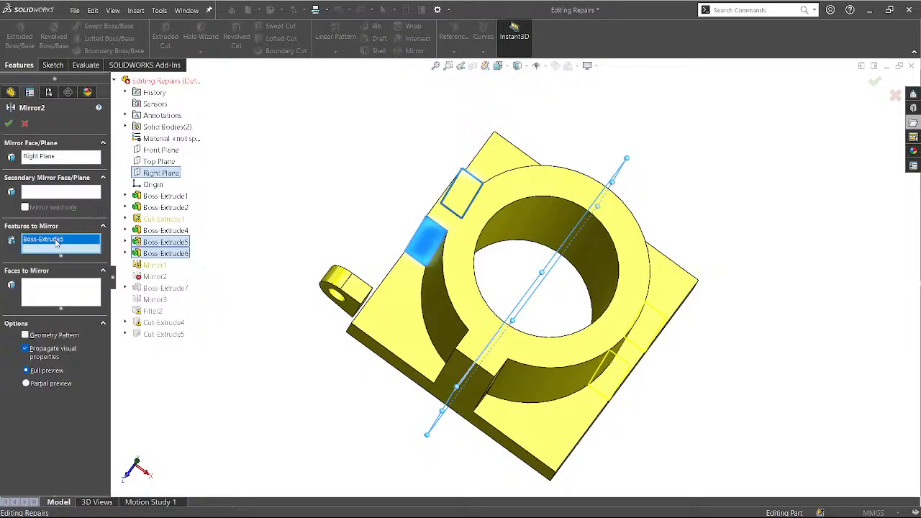
click(141, 256)
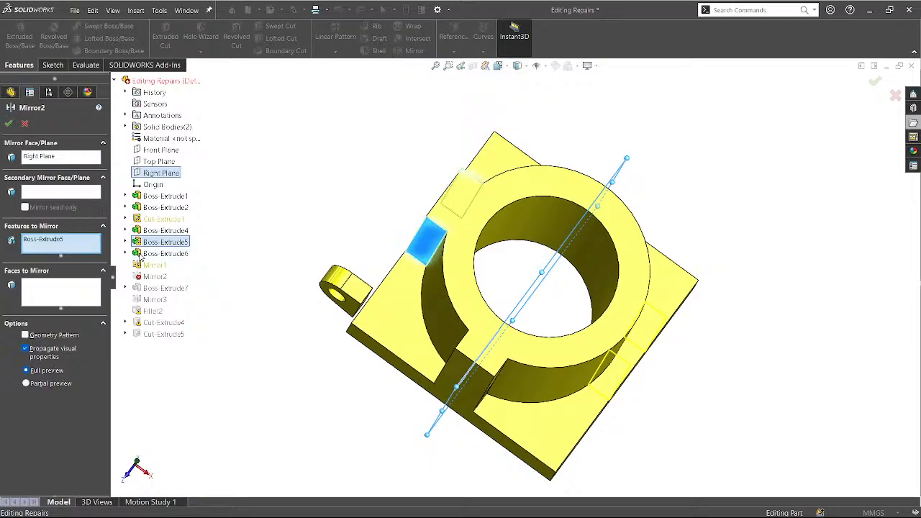
click(159, 242)
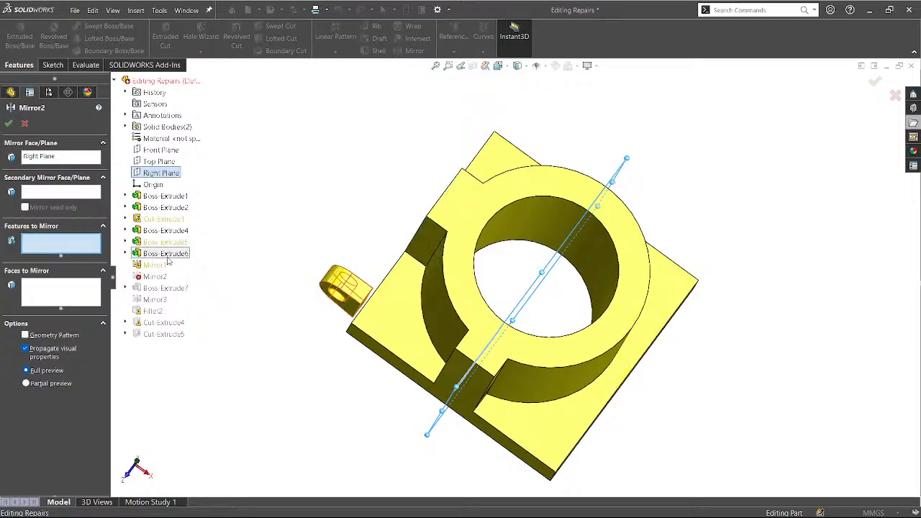
click(164, 242)
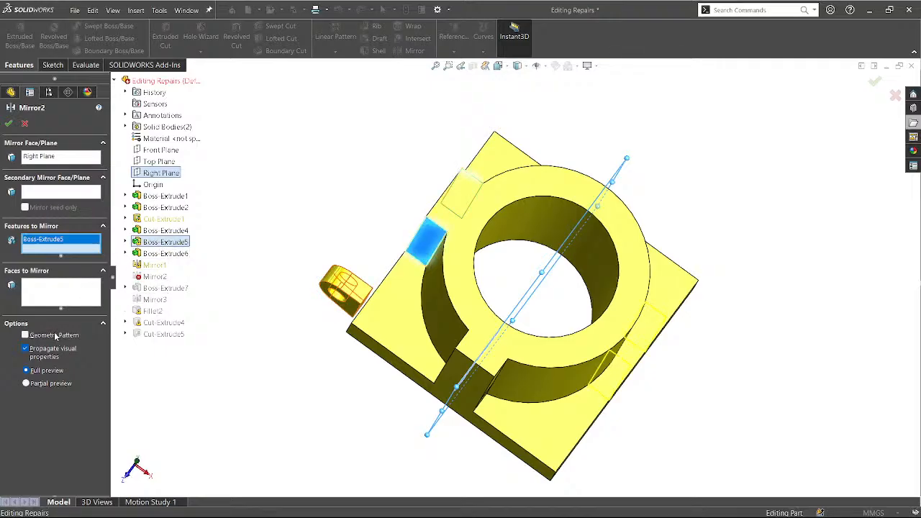
Turn on Geometry Pattern and apply the mirror to all bodies.
click(26, 336)
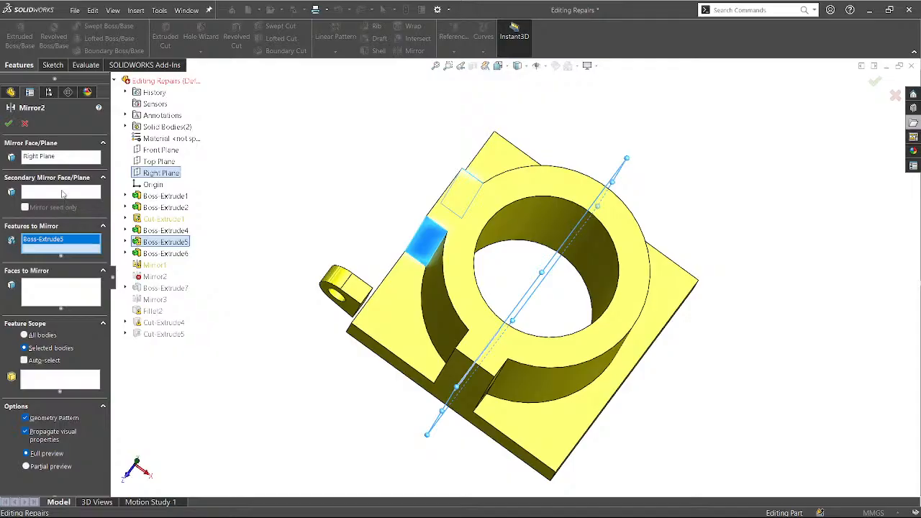
click(56, 192)
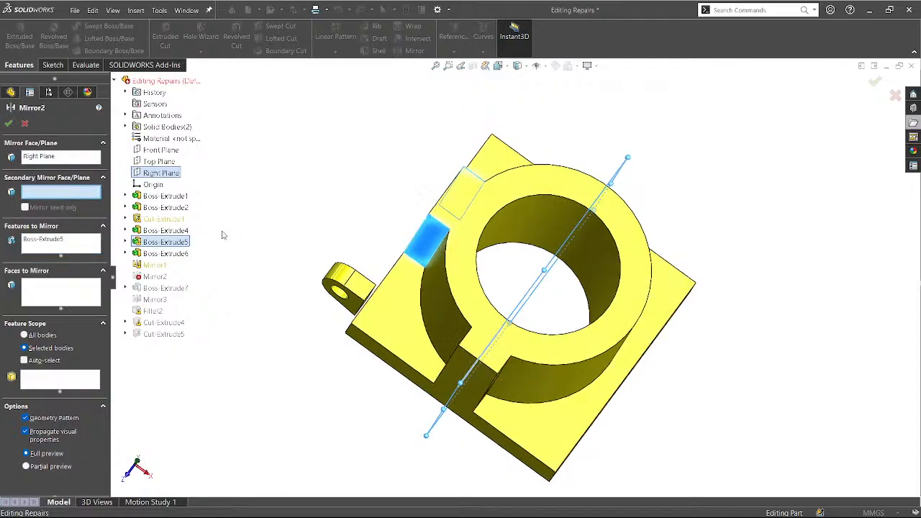
mouse_move(331, 216)
middle_down()
mouse_move(323, 314)
mouse_move(309, 271)
mouse_move(316, 211)
middle_up()
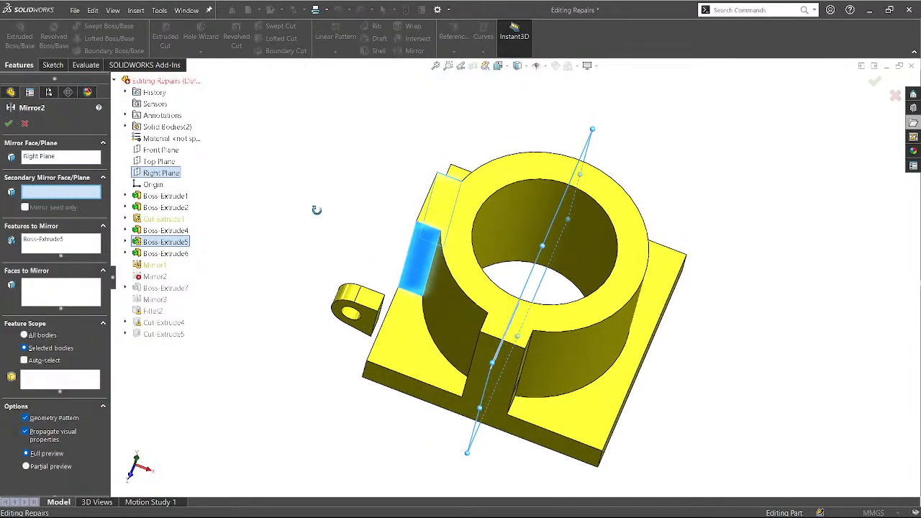
click(26, 335)
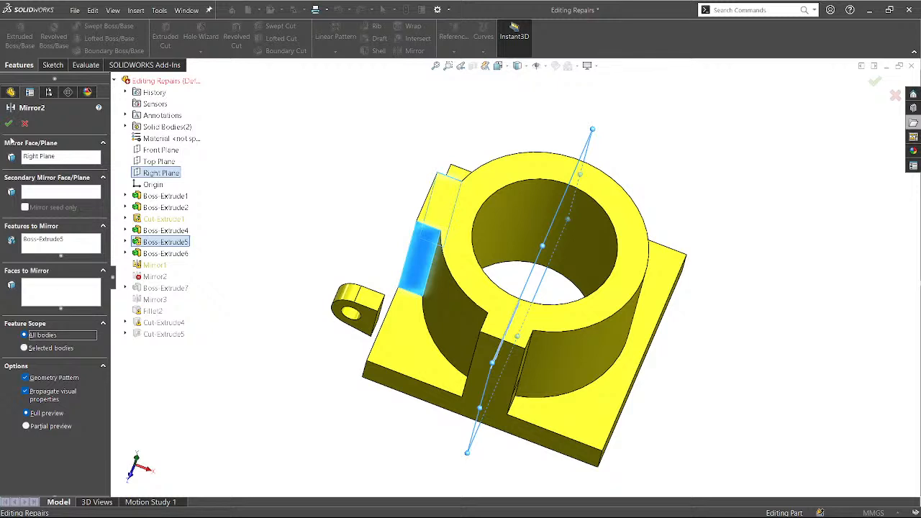
Add Boss-Extrude4, then clear all features to mirror and reselect Right Plane.
click(33, 249)
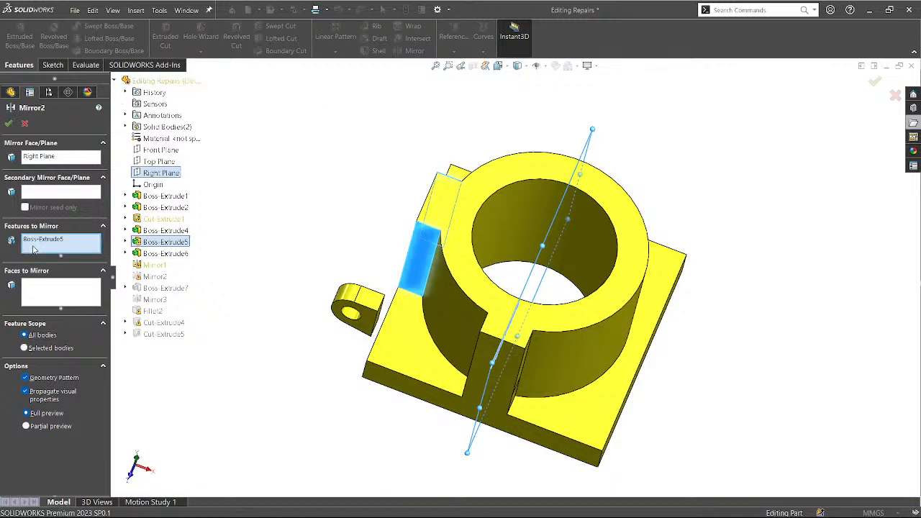
click(151, 233)
middle_drag(261, 259, 275, 317)
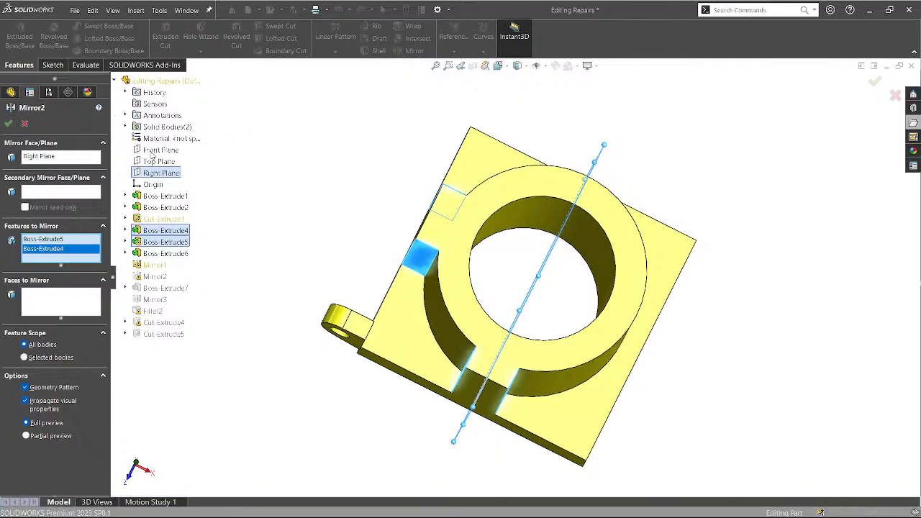
right_click(57, 249)
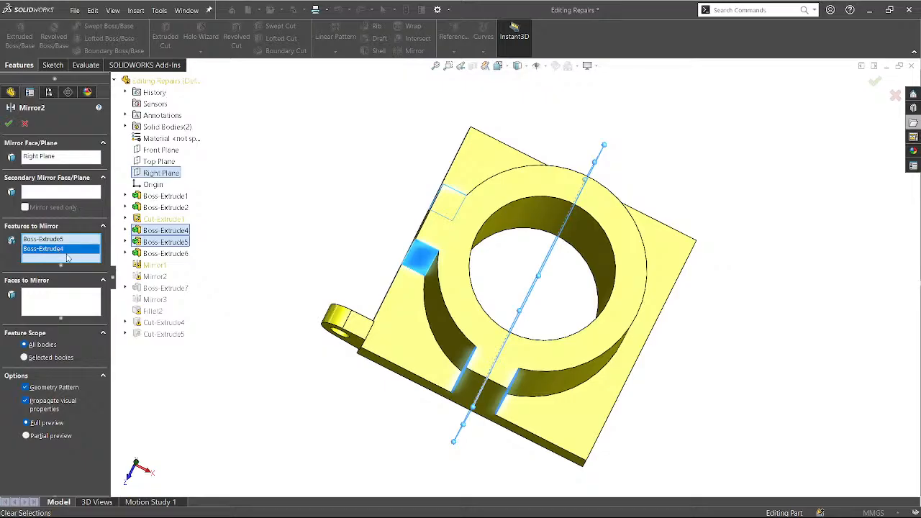
click(71, 257)
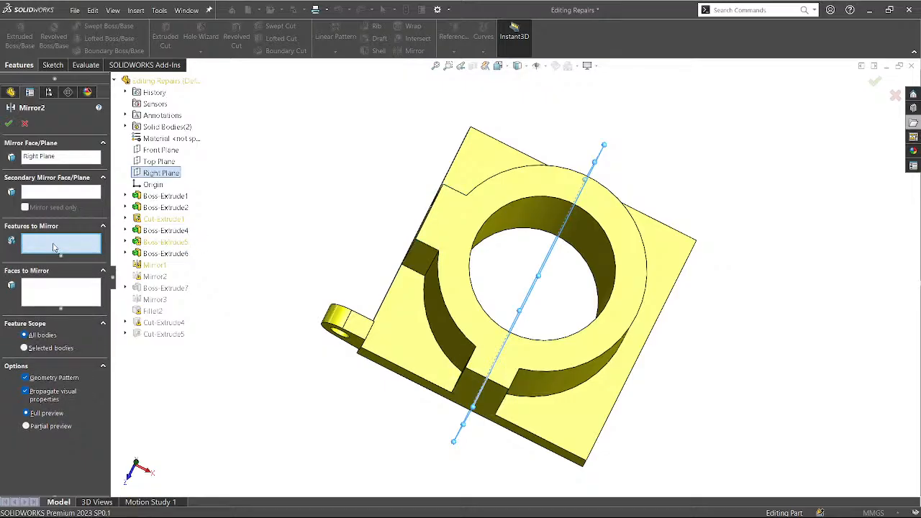
click(44, 159)
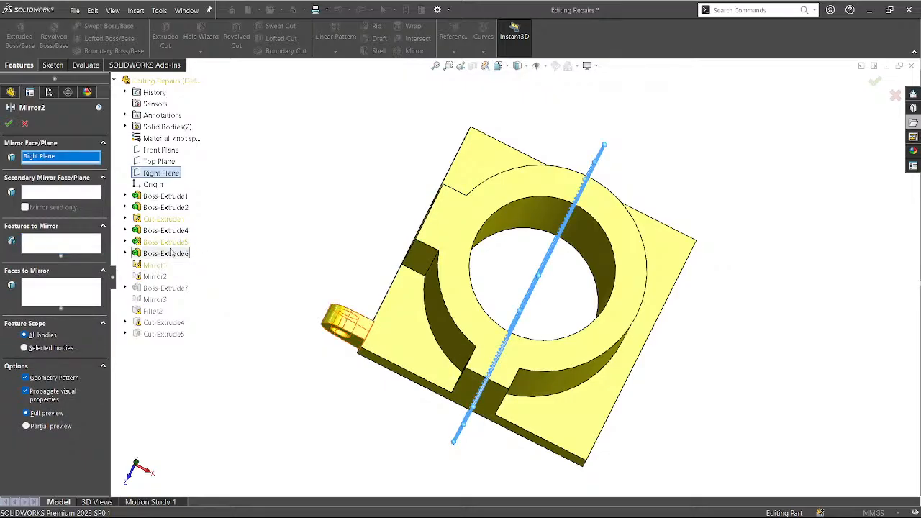
middle_drag(338, 244, 326, 316)
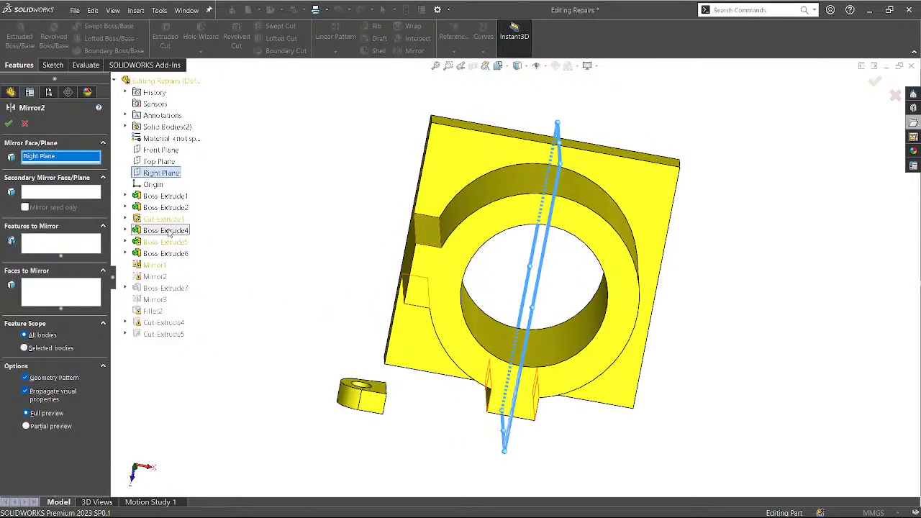
Close Mirror2 and roll the part back to just below Cut-Extrude1.
click(25, 123)
drag(63, 391, 65, 333)
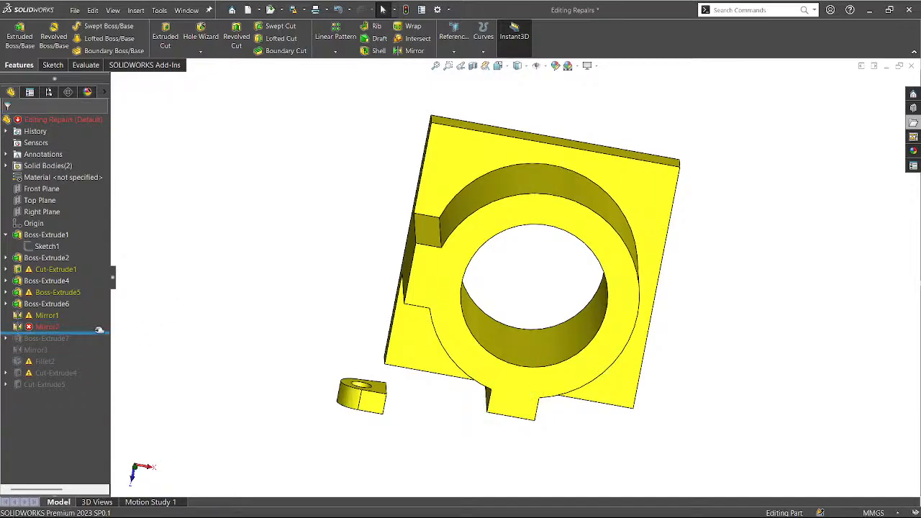
drag(98, 332, 96, 321)
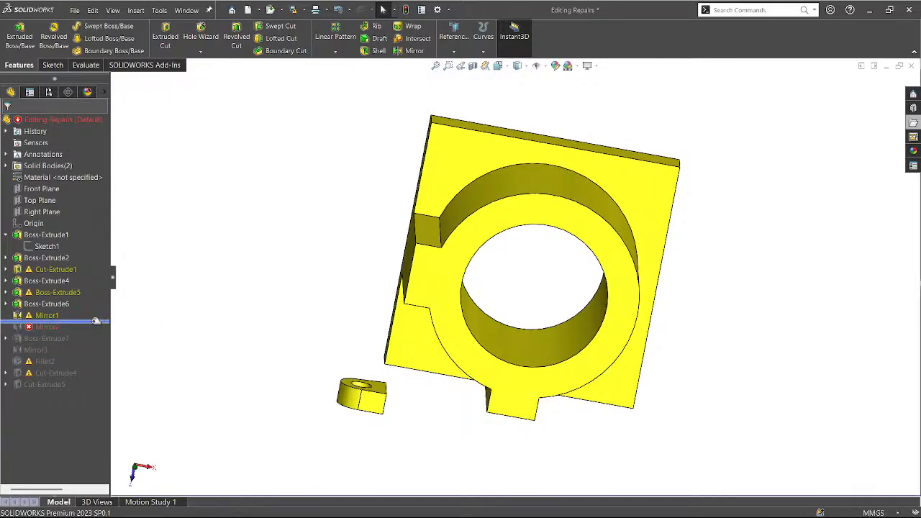
click(44, 318)
click(231, 312)
drag(86, 321, 86, 276)
Open Cut-Extrude1's Sketch3 for editing.
click(51, 269)
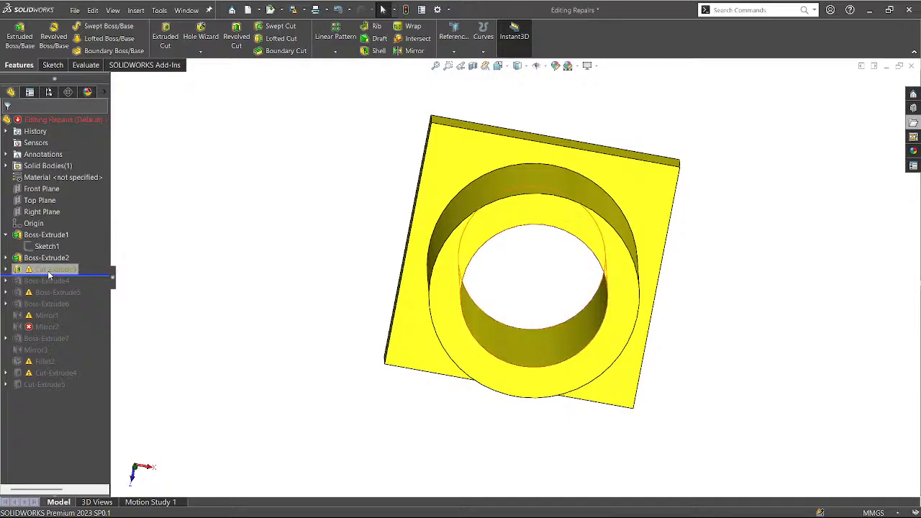
click(6, 269)
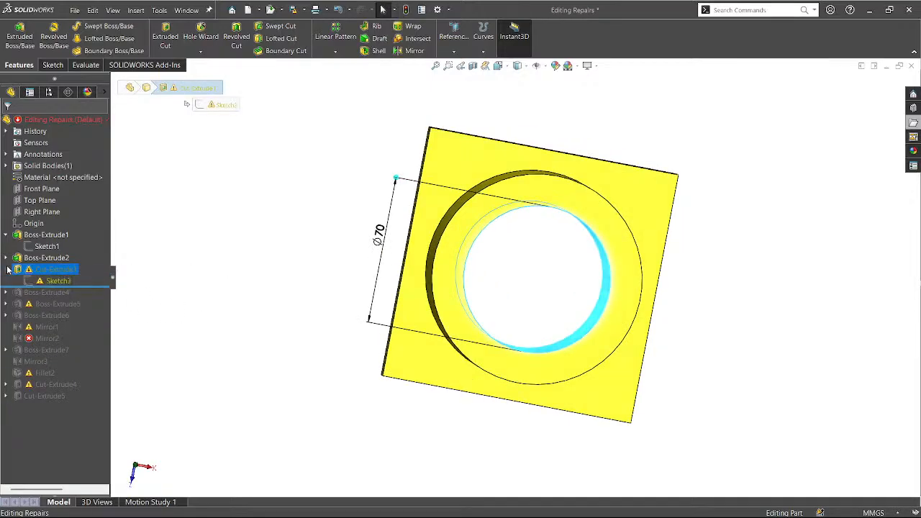
click(43, 280)
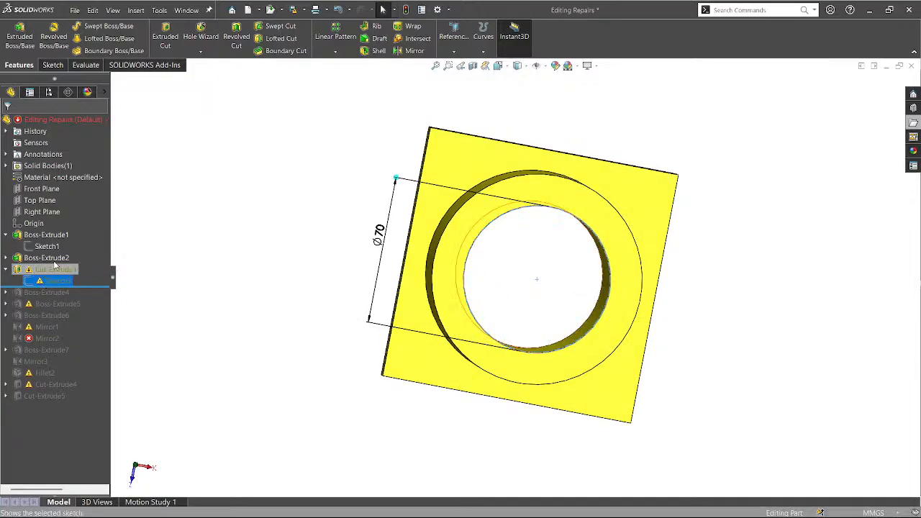
click(49, 253)
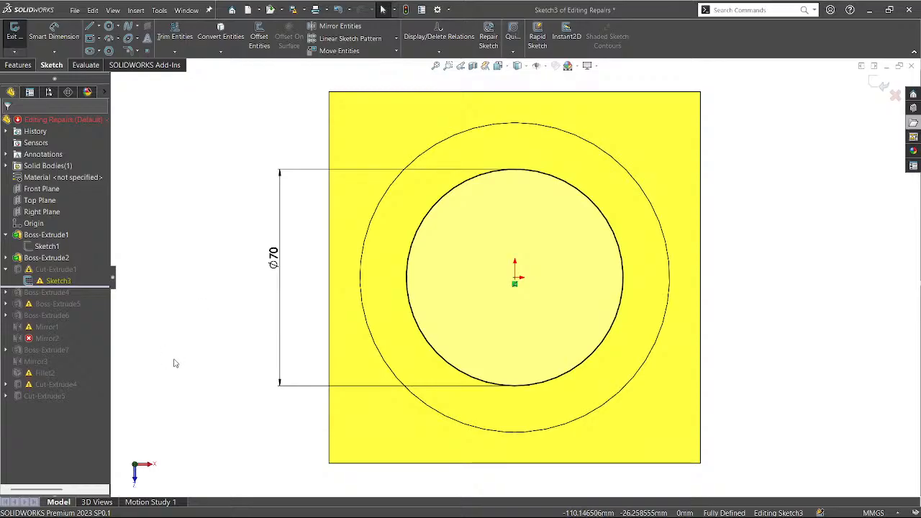
Inspect Sketch3's Ø70 circle in 3D, then exit the sketch unchanged to rebuild the bore.
scroll(175, 363, down, 4)
scroll(175, 363, up, 7)
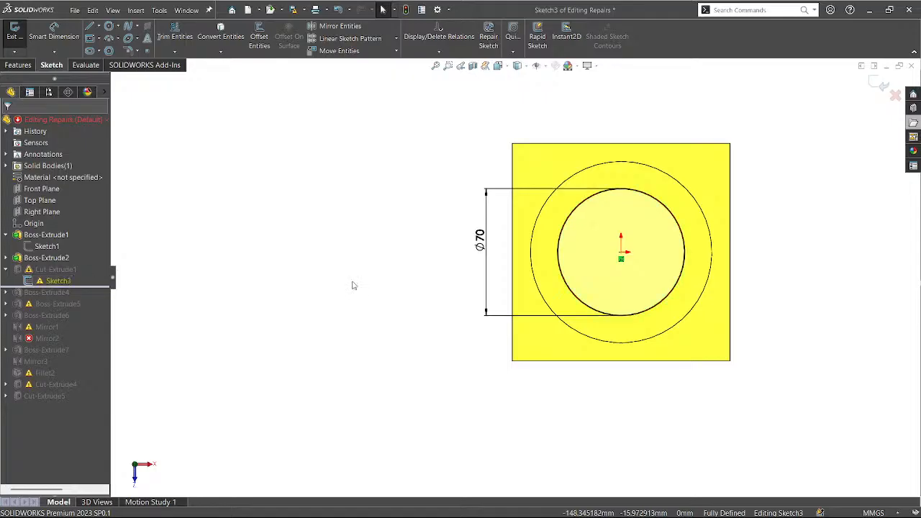
mouse_move(354, 283)
middle_down()
mouse_move(413, 325)
mouse_move(452, 396)
mouse_move(434, 393)
mouse_move(496, 331)
mouse_move(494, 339)
mouse_move(443, 325)
mouse_move(420, 302)
middle_up()
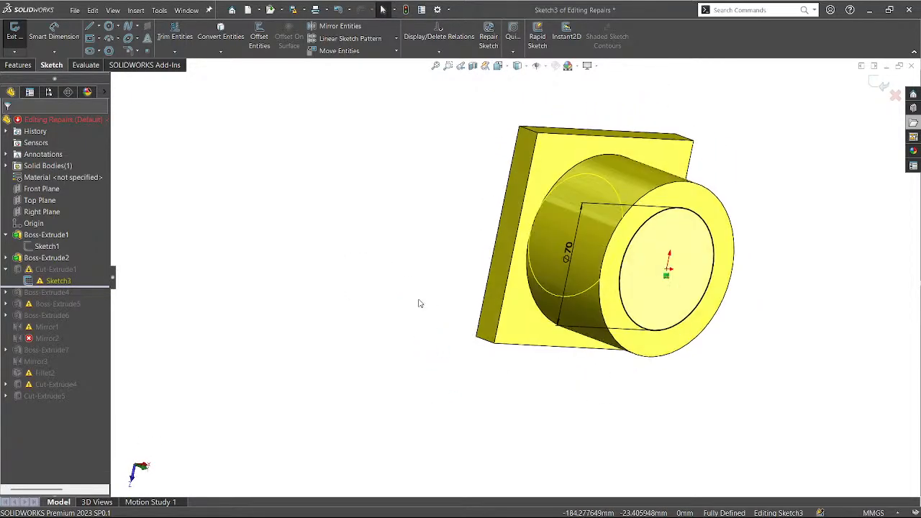
click(38, 280)
click(378, 288)
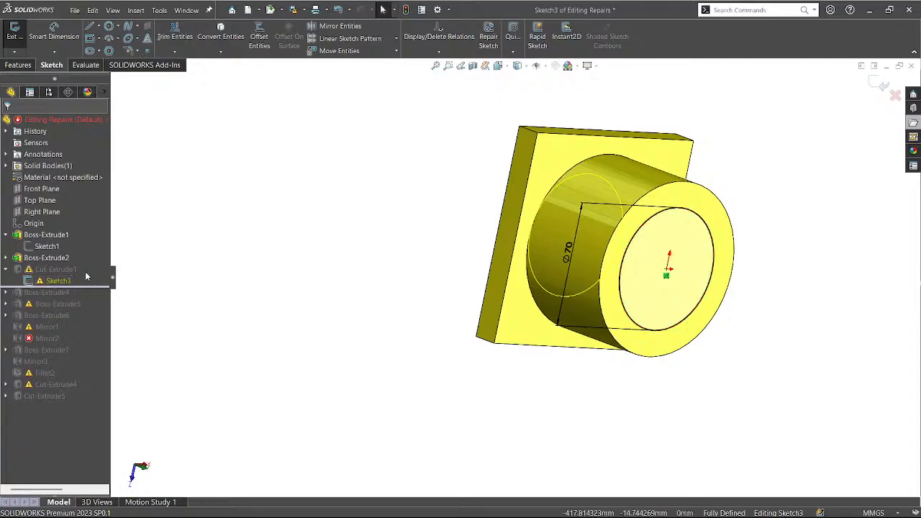
click(39, 284)
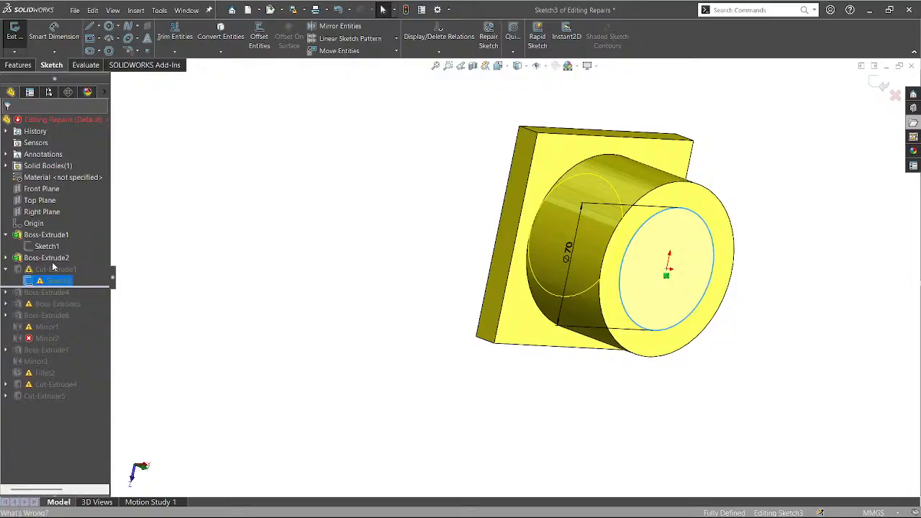
click(280, 264)
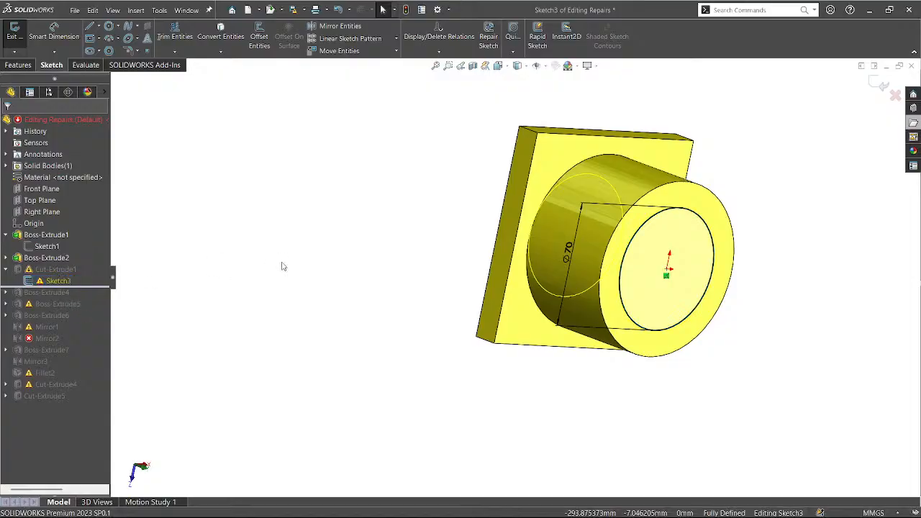
click(879, 83)
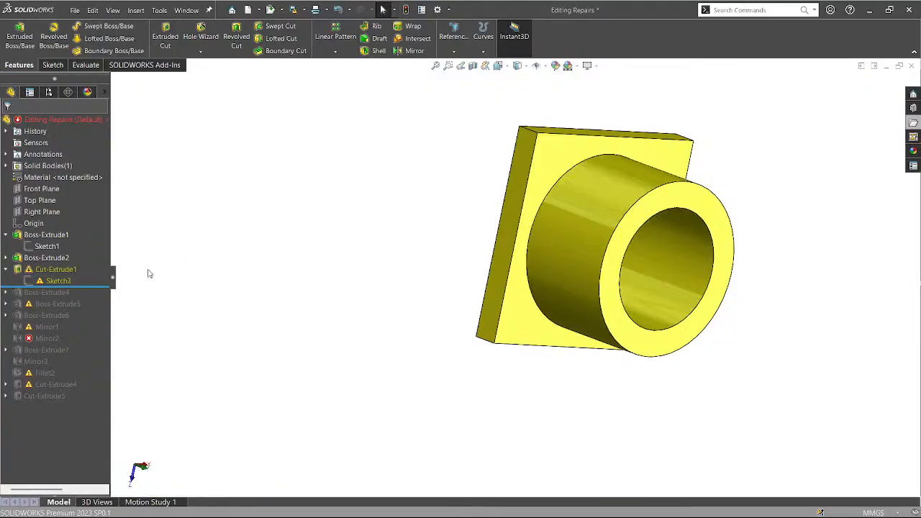
Move Sketch3, the Ø70 bore circle, onto the cylinder's end face as its sketch plane.
click(65, 281)
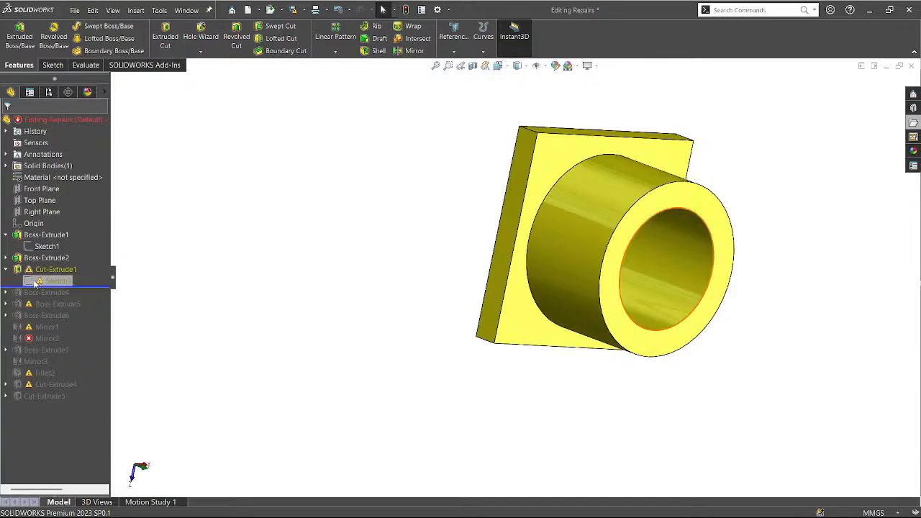
click(41, 269)
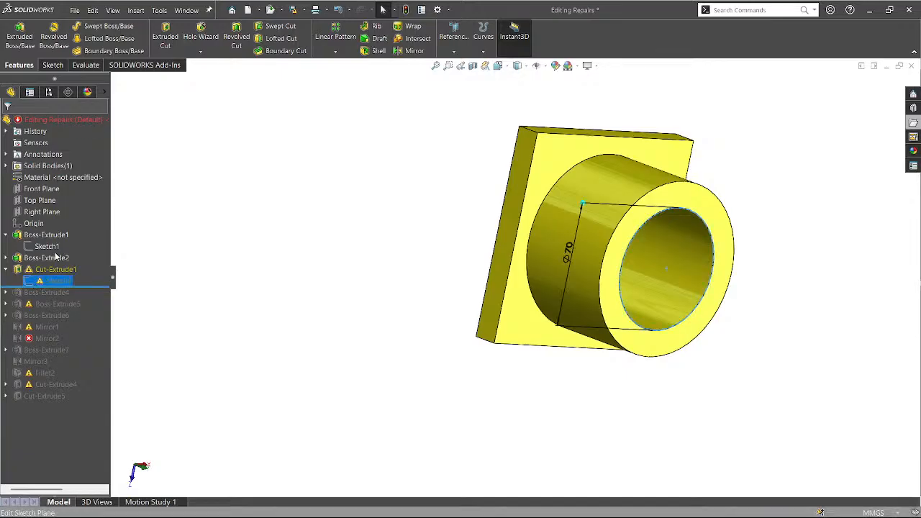
click(56, 256)
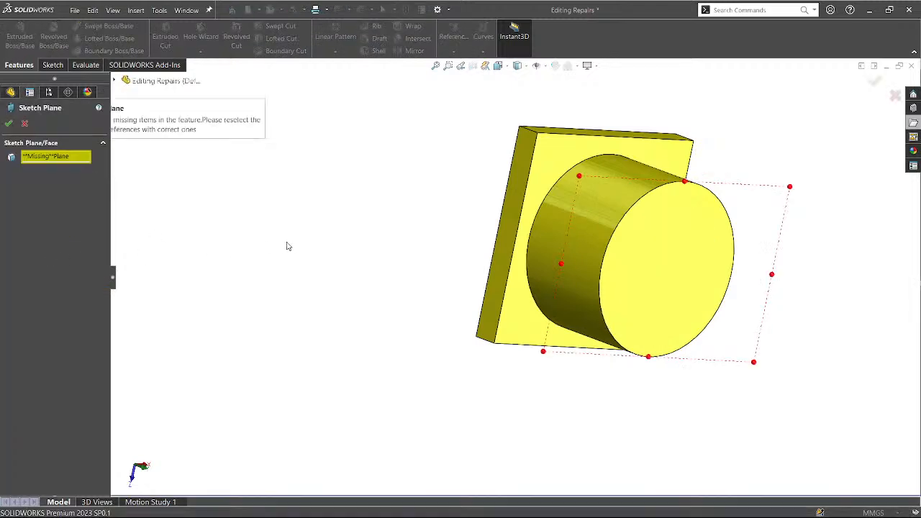
middle_drag(285, 240, 339, 278)
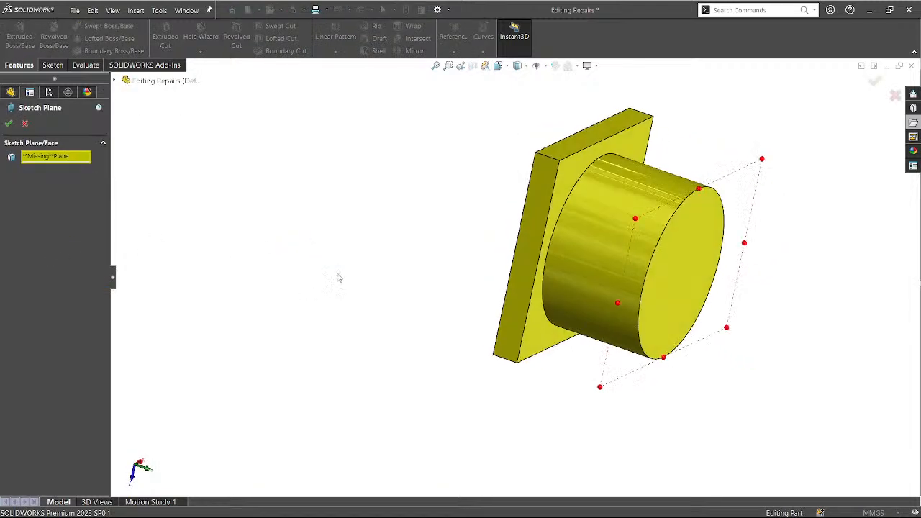
click(45, 157)
click(697, 250)
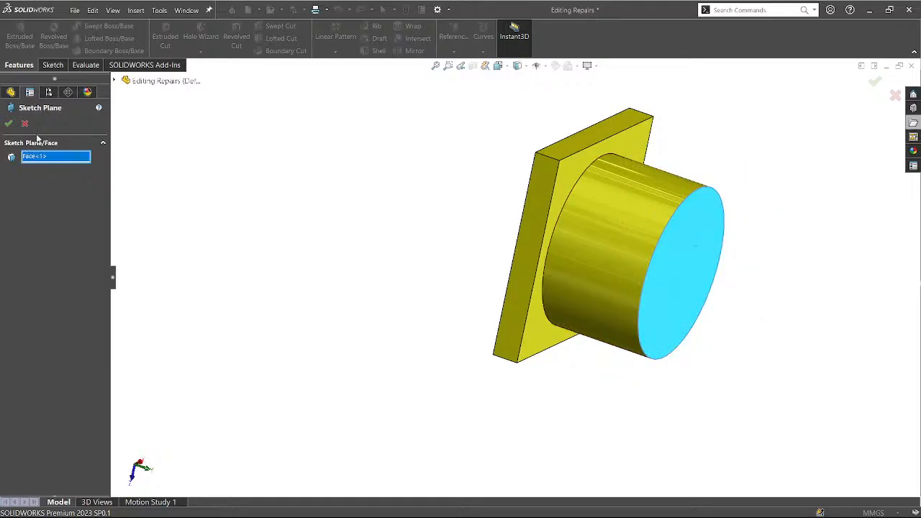
click(9, 124)
middle_drag(419, 296, 391, 287)
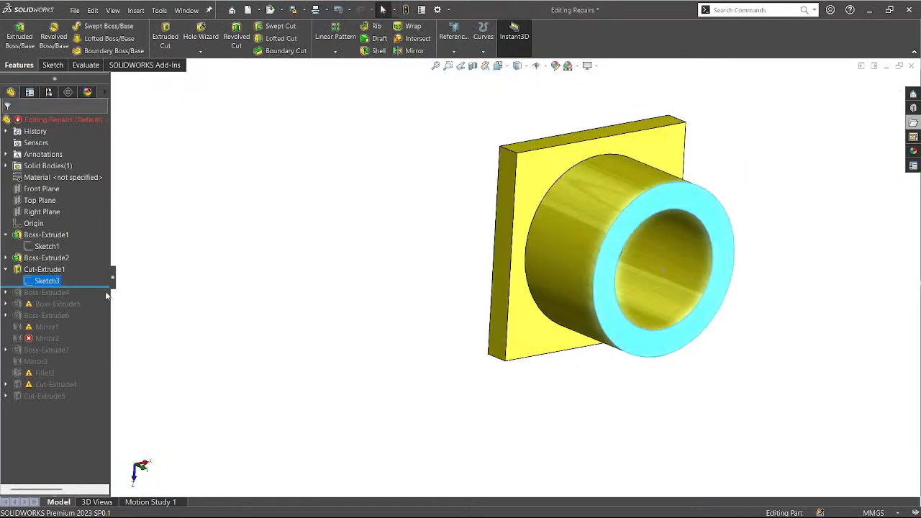
click(202, 278)
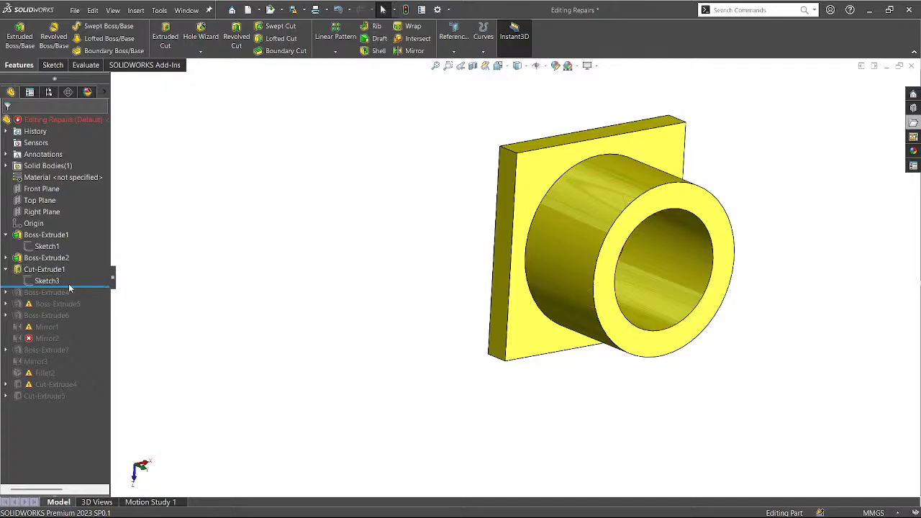
Roll the model forward to include Boss-Extrude4 and inspect the new block.
drag(69, 287, 48, 298)
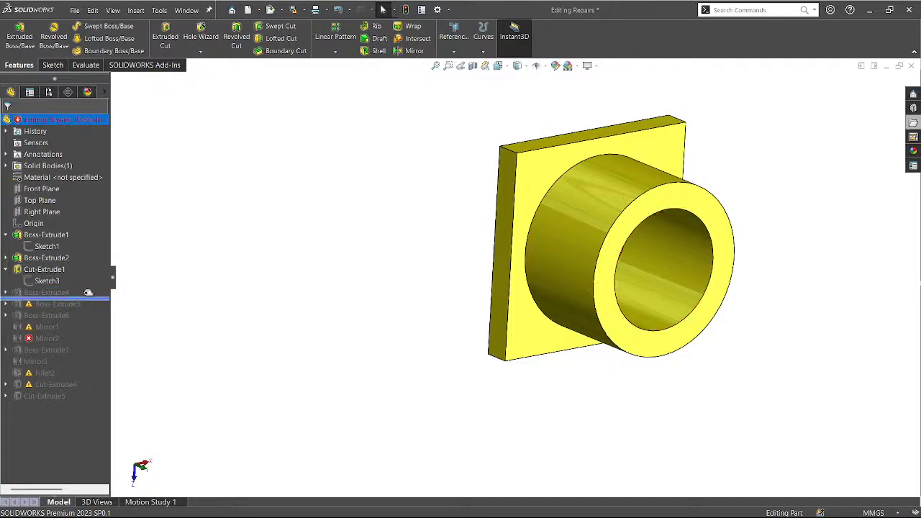
click(49, 293)
middle_drag(185, 310, 271, 228)
click(273, 231)
middle_drag(319, 360, 240, 270)
click(41, 294)
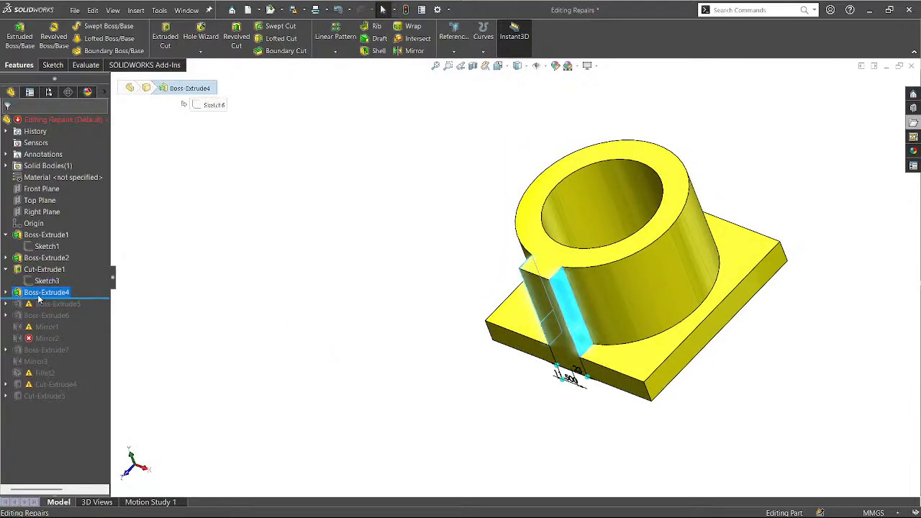
click(220, 331)
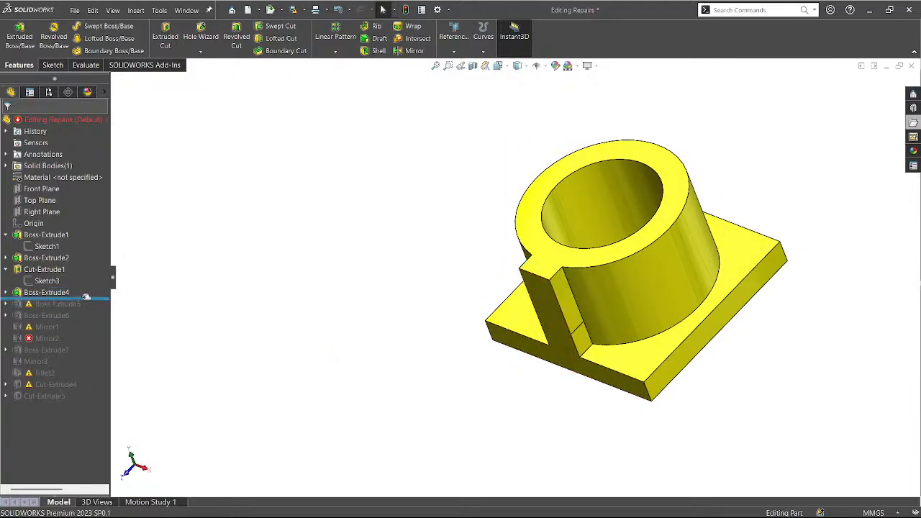
Roll back before Boss-Extrude4 and start editing its Sketch6 rectangle.
mouse_move(86, 296)
mouse_down()
mouse_move(86, 289)
mouse_move(85, 298)
mouse_up()
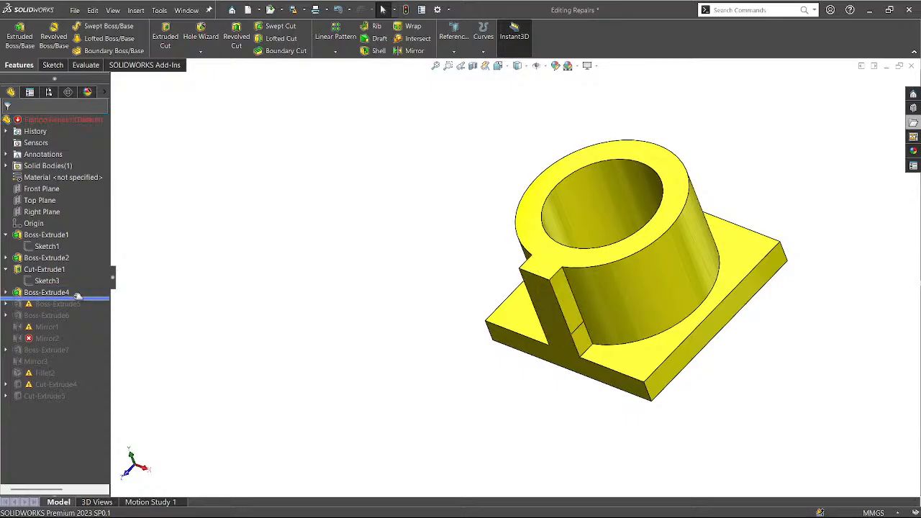
click(5, 292)
click(47, 306)
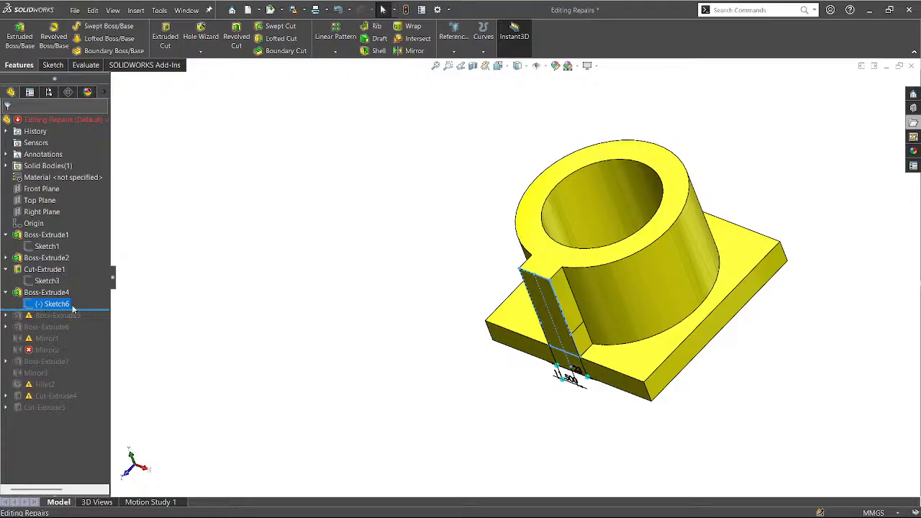
middle_drag(446, 331, 456, 291)
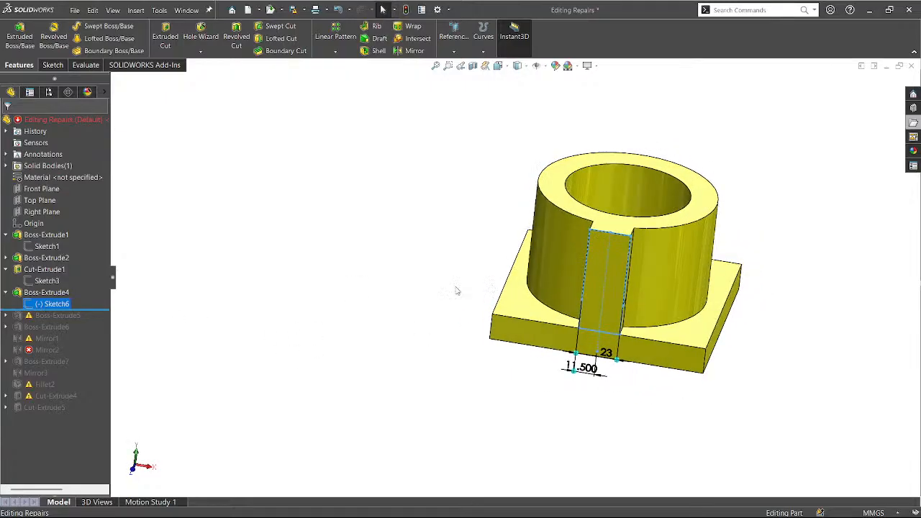
click(55, 304)
click(62, 277)
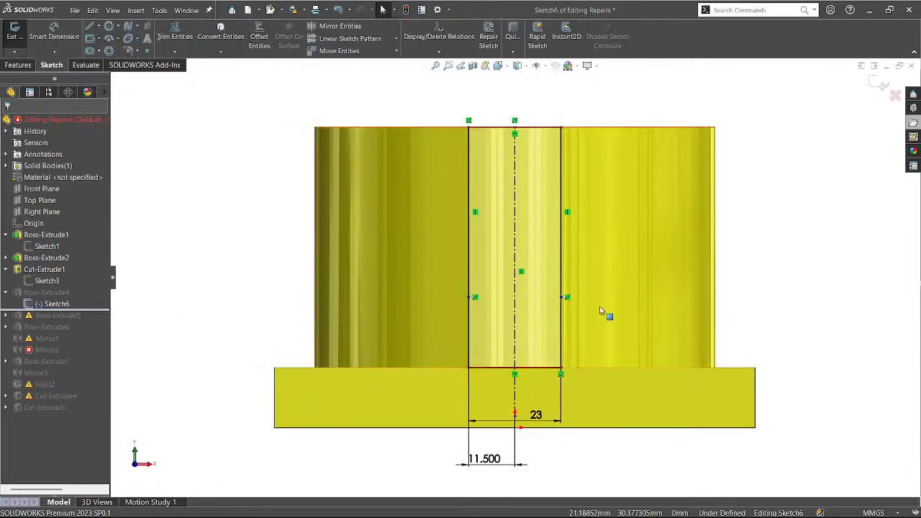
Reposition Sketch6's edge points, undoing the moves that conflict with existing relations.
click(564, 297)
drag(564, 296, 564, 277)
drag(564, 354, 562, 370)
key(ctrl+z)
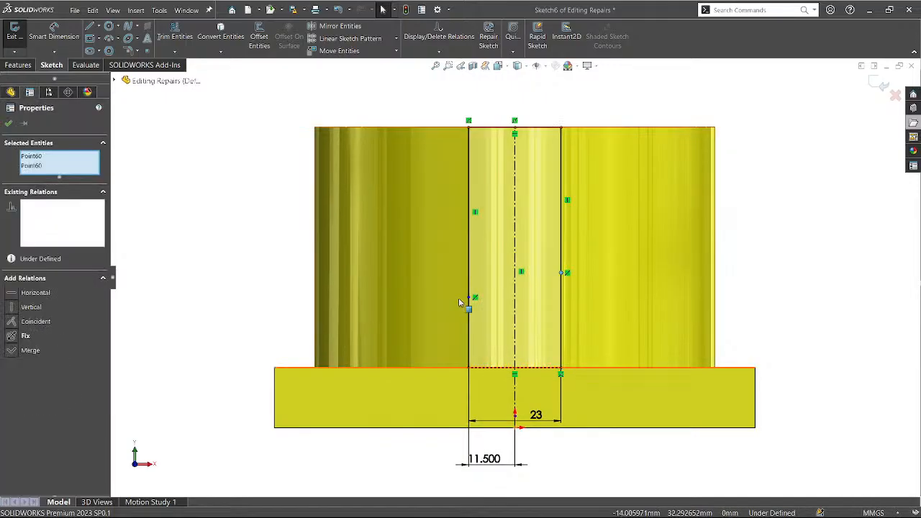
drag(469, 299, 470, 371)
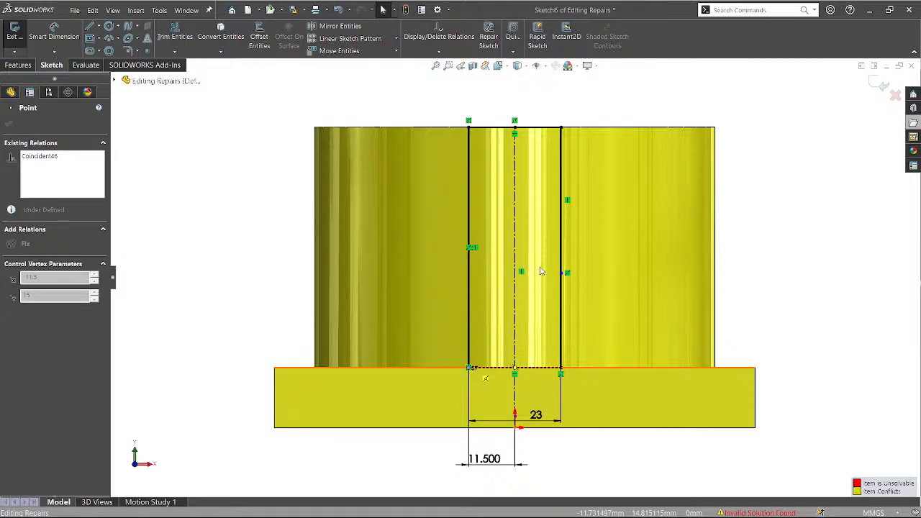
key(ctrl+z)
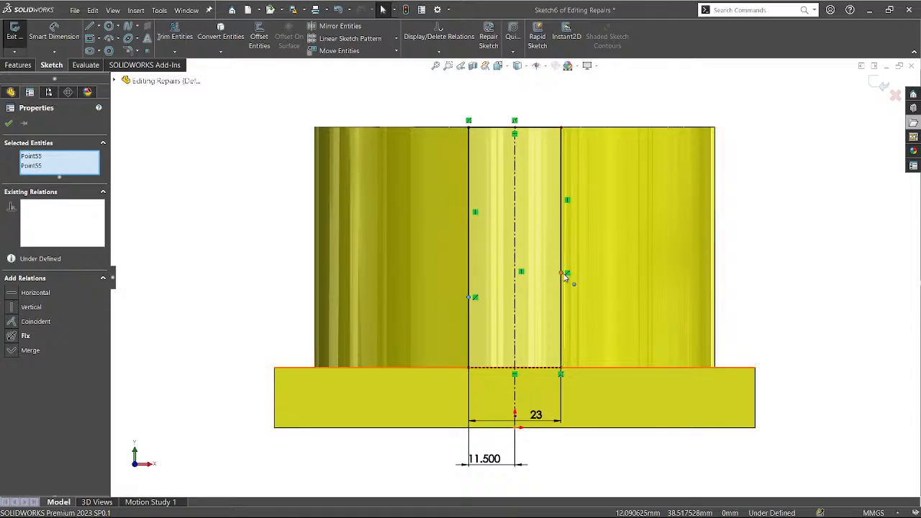
drag(566, 276, 582, 309)
middle_drag(581, 309, 539, 310)
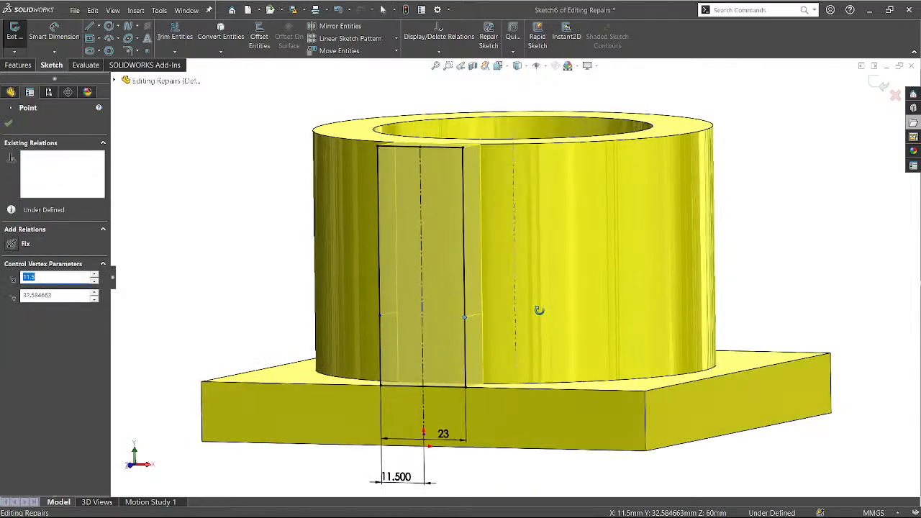
middle_drag(471, 314, 432, 349)
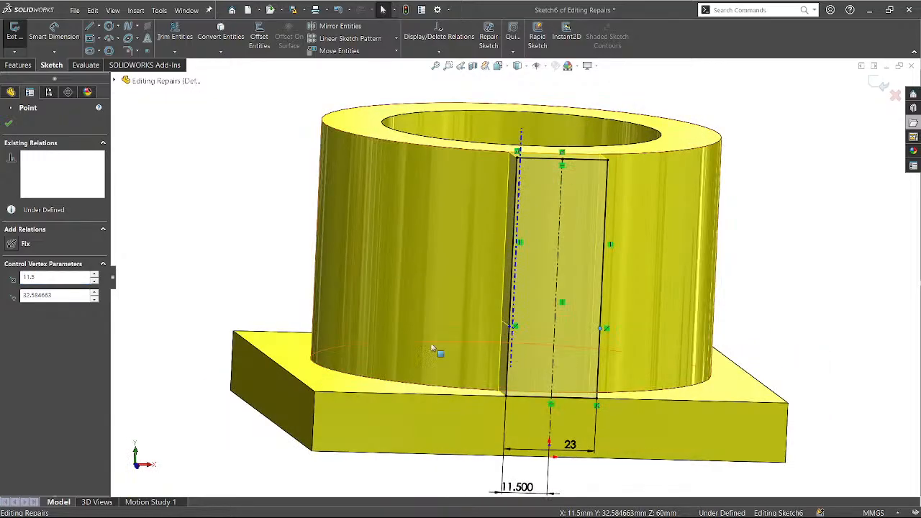
key(Escape)
Move the rectangle's lower-left point over to its right edge.
middle_drag(376, 212, 580, 405)
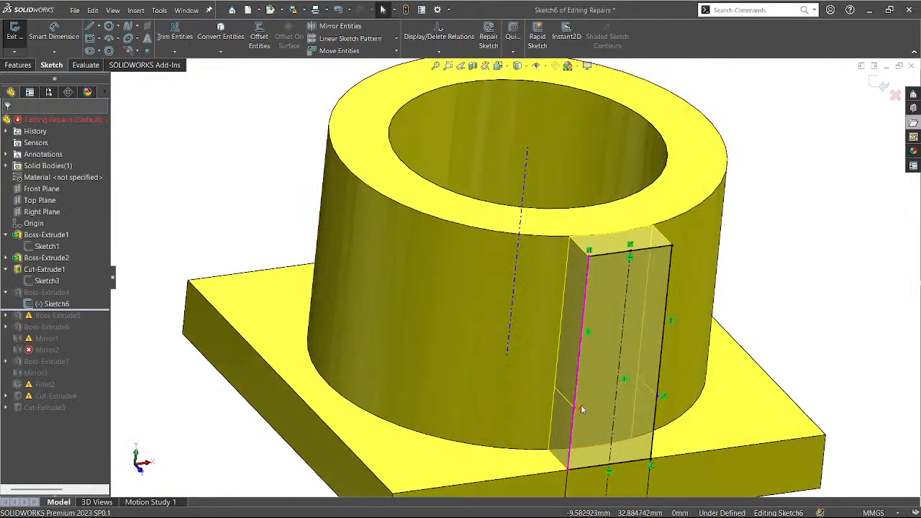
click(578, 408)
mouse_move(577, 408)
mouse_down()
mouse_move(608, 414)
mouse_move(666, 393)
mouse_move(658, 398)
mouse_up()
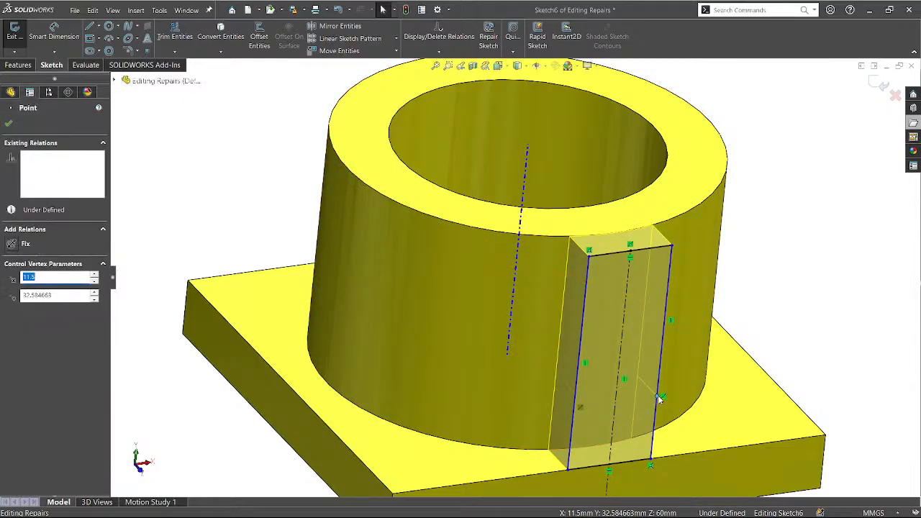
key(Escape)
middle_drag(539, 390, 526, 345)
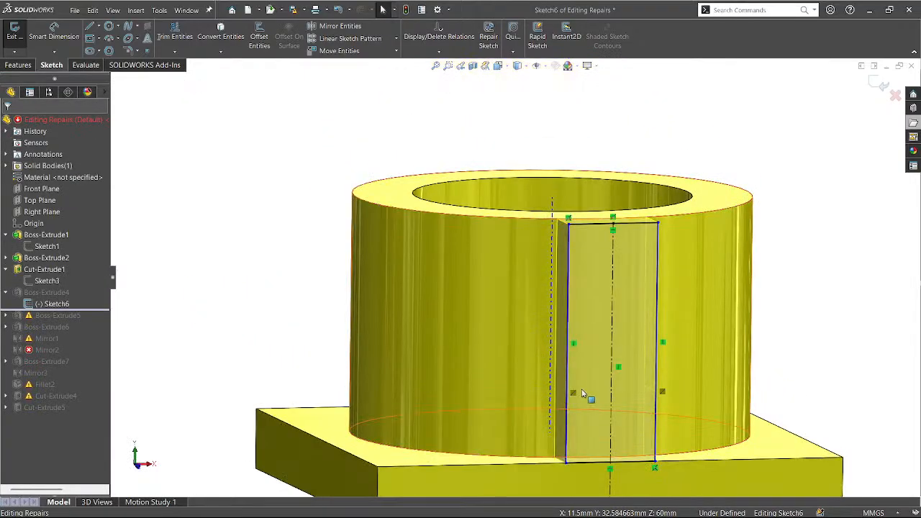
middle_drag(581, 391, 574, 342)
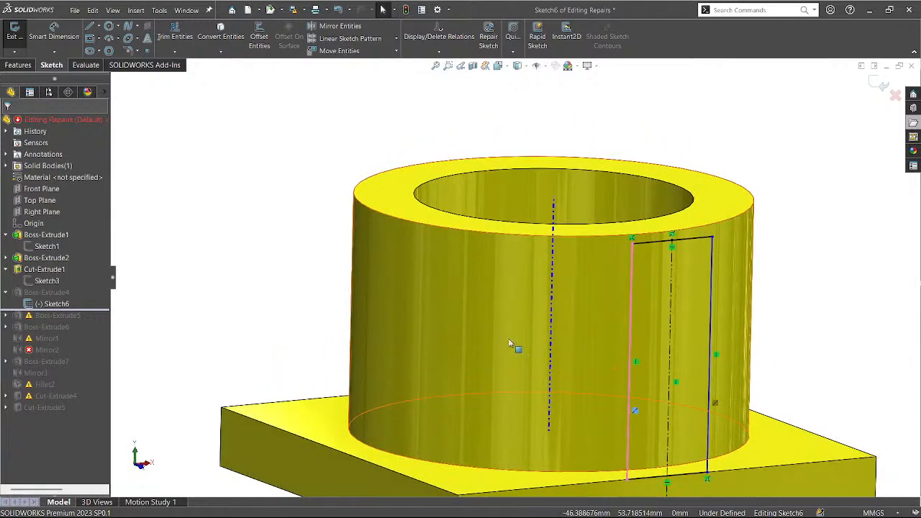
Exit Sketch6 to rebuild Boss-Extrude4 and roll the model forward past Boss-Extrude5.
click(880, 88)
scroll(171, 228, up, 2)
mouse_move(278, 252)
middle_down()
mouse_move(208, 249)
mouse_move(214, 288)
mouse_move(249, 300)
mouse_move(240, 305)
mouse_move(283, 338)
middle_up()
drag(74, 311, 9, 323)
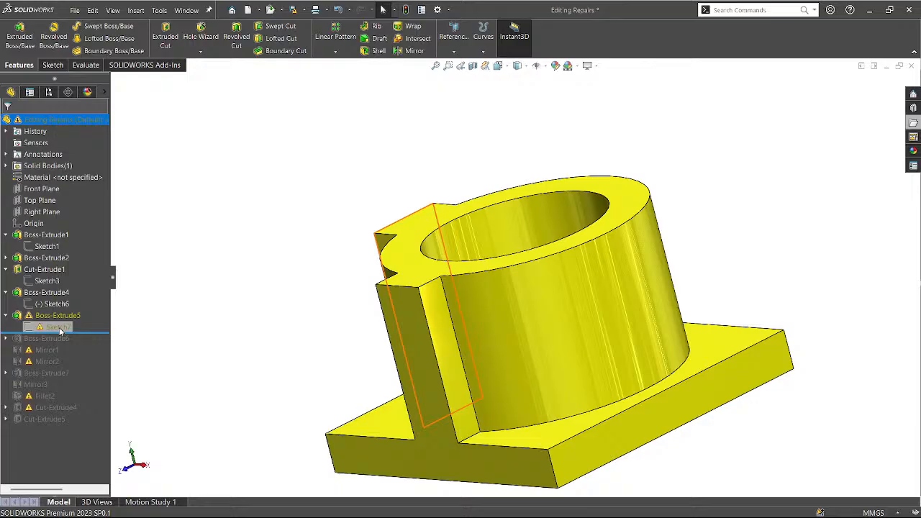
Start editing Sketch7, the lug outline with its 15 offset dimension.
click(60, 330)
click(251, 291)
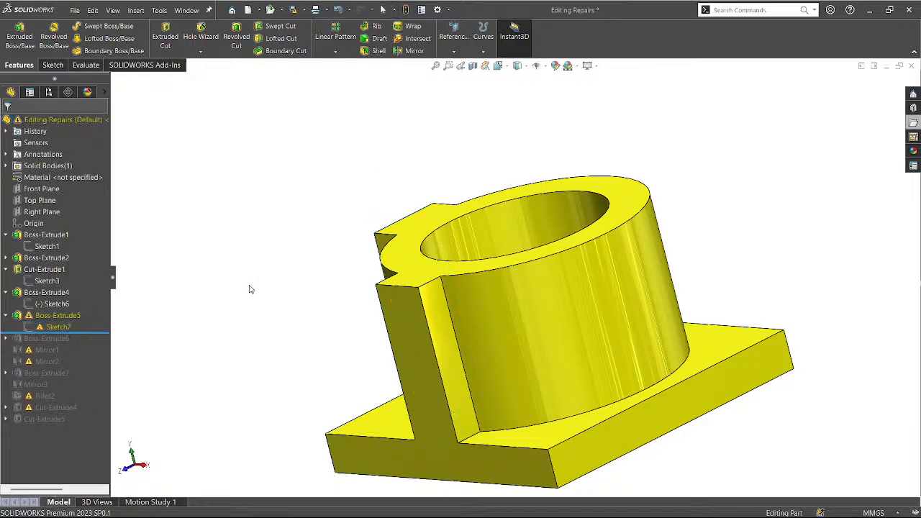
middle_drag(250, 288, 282, 306)
click(63, 326)
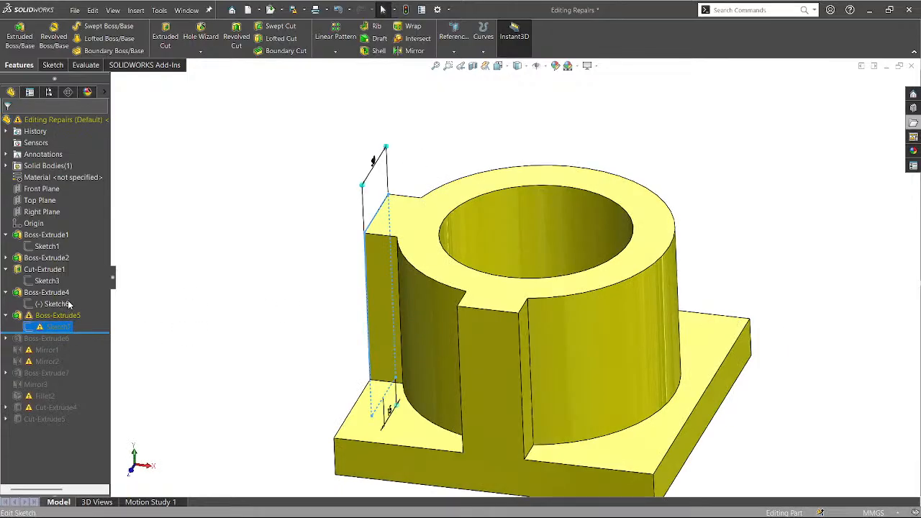
right_click(47, 327)
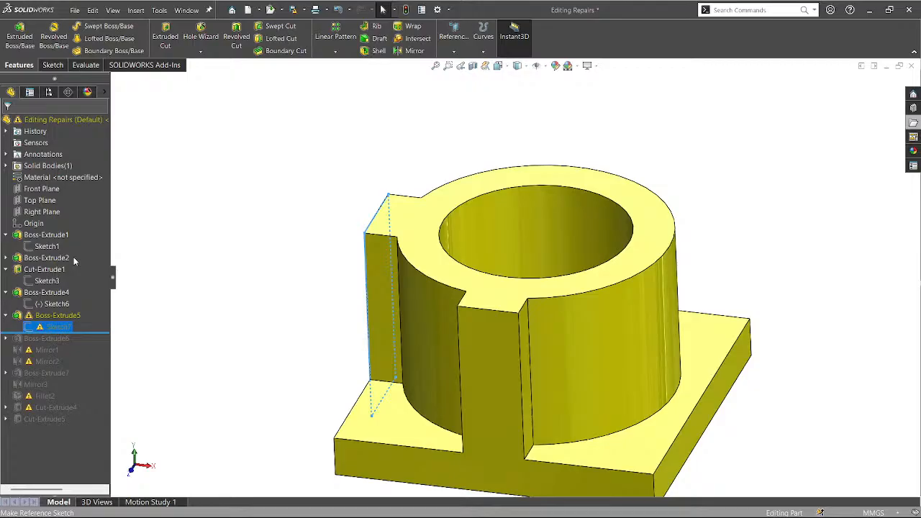
click(294, 263)
click(43, 327)
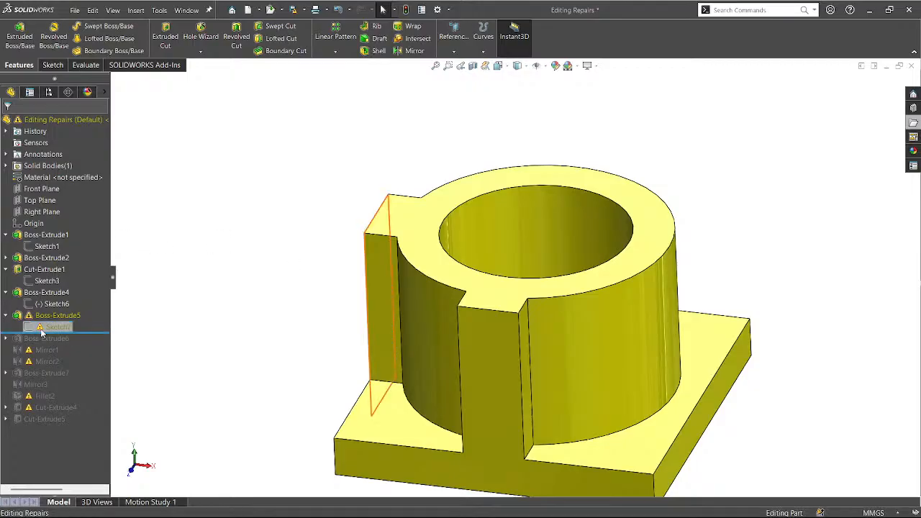
click(51, 197)
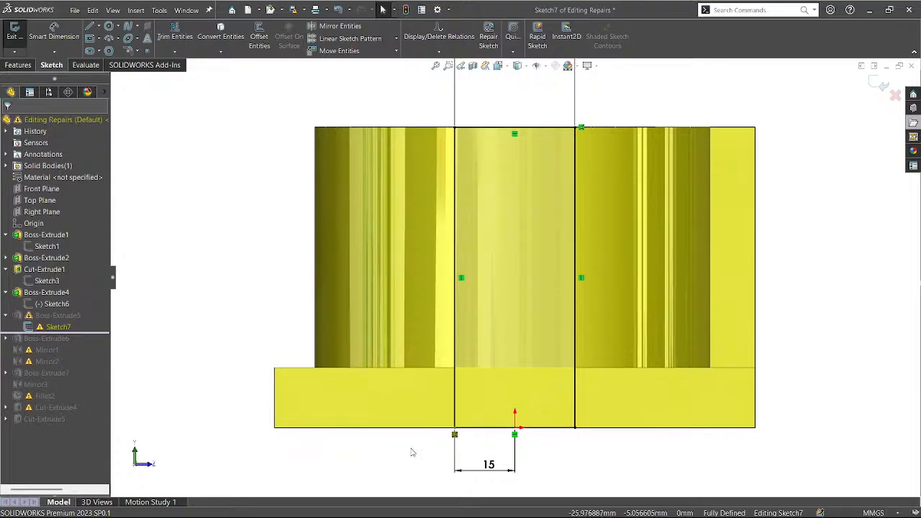
View Sketch7 normal, delete the old bottom-edge relation and lift the bottom line free.
click(454, 434)
middle_drag(412, 454, 414, 485)
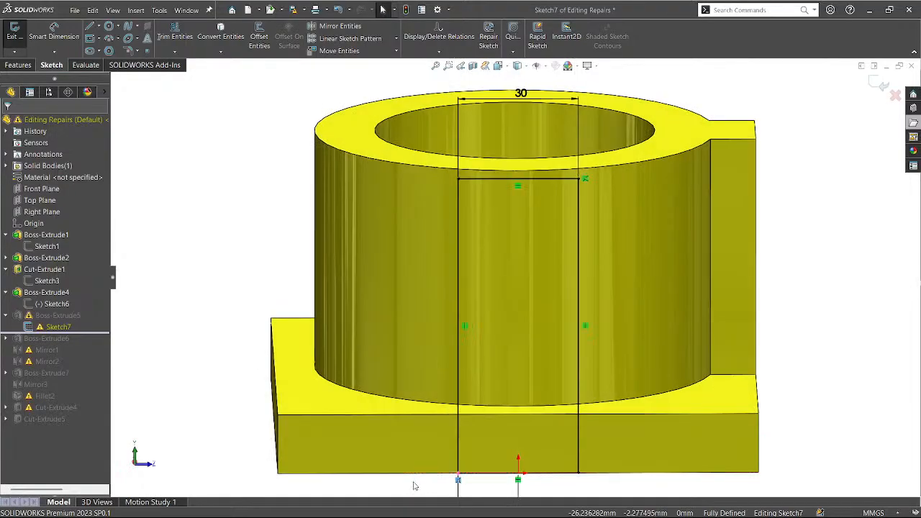
scroll(378, 329, up, 3)
mouse_move(388, 432)
middle_down()
mouse_move(574, 442)
mouse_move(469, 434)
mouse_move(402, 415)
middle_up()
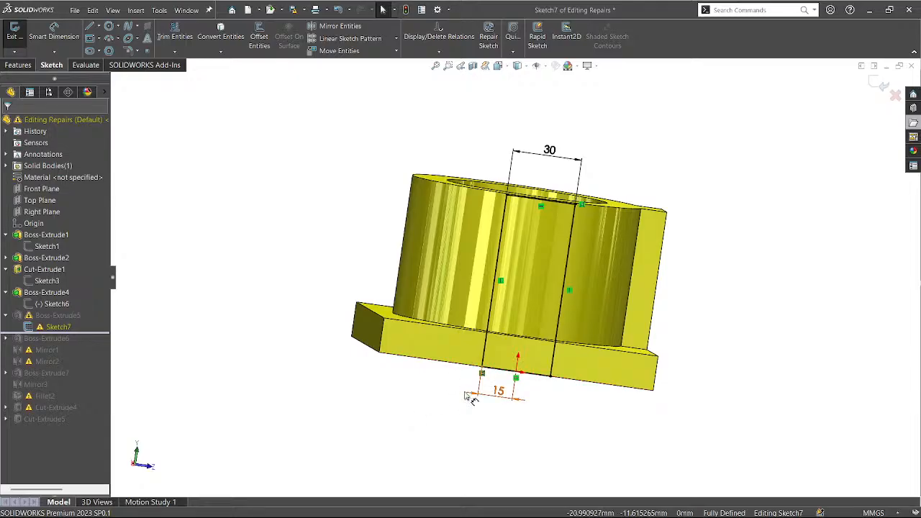
key(ctrl+8)
click(465, 432)
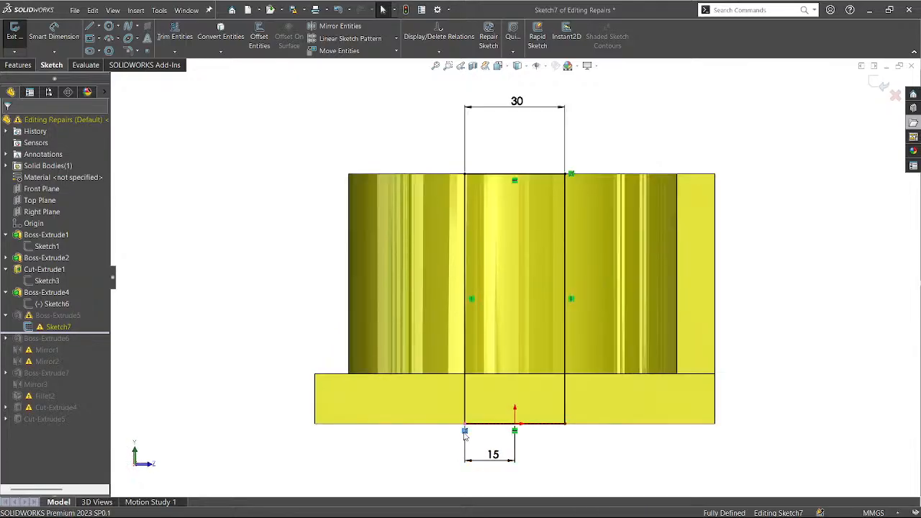
key(Delete)
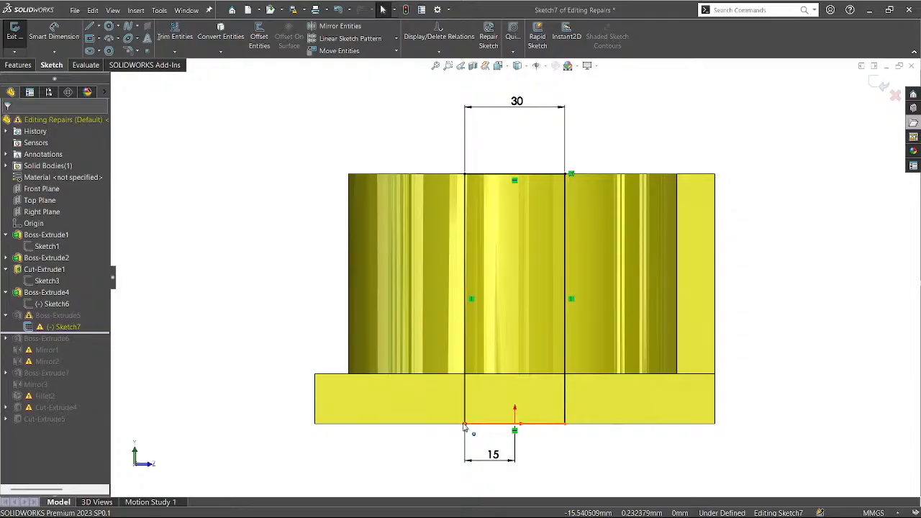
click(464, 423)
drag(464, 423, 465, 409)
Make Sketch7's bottom line collinear with the base plate's bottom edge.
click(460, 423)
click(481, 410)
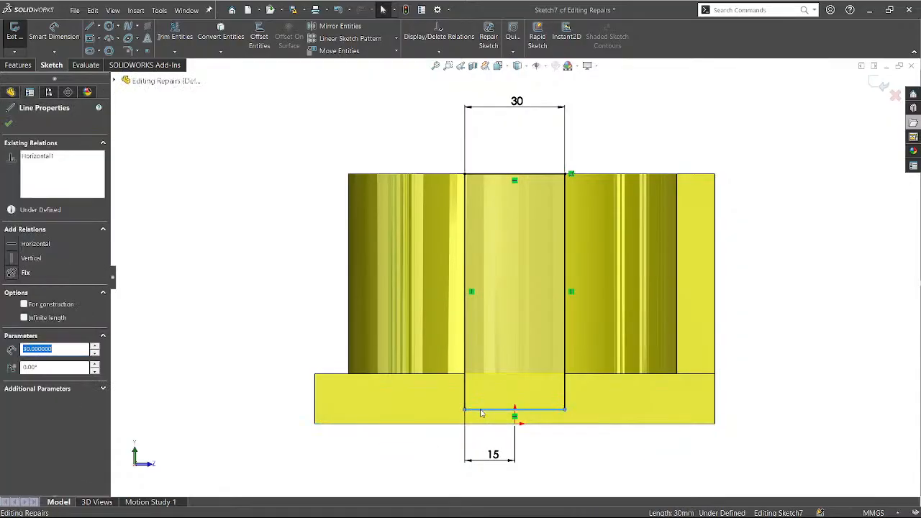
click(456, 421)
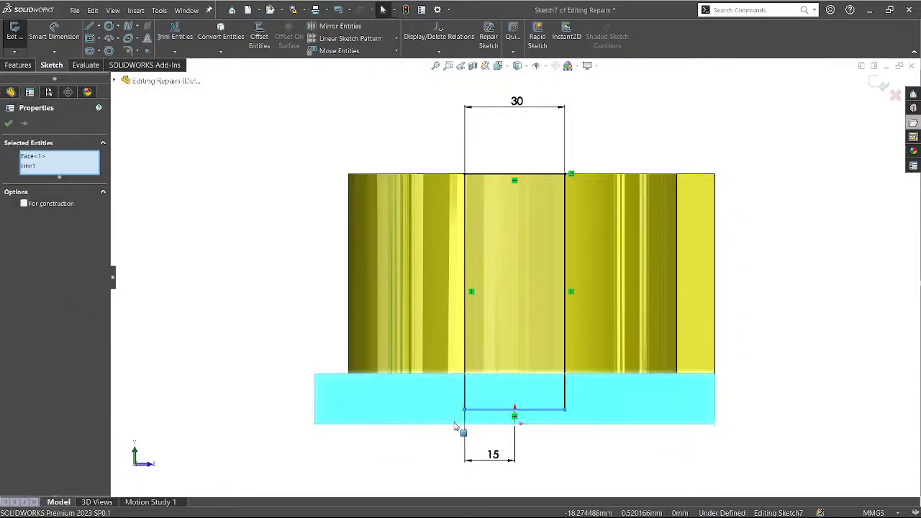
click(412, 448)
click(450, 424)
ctrl+click(480, 409)
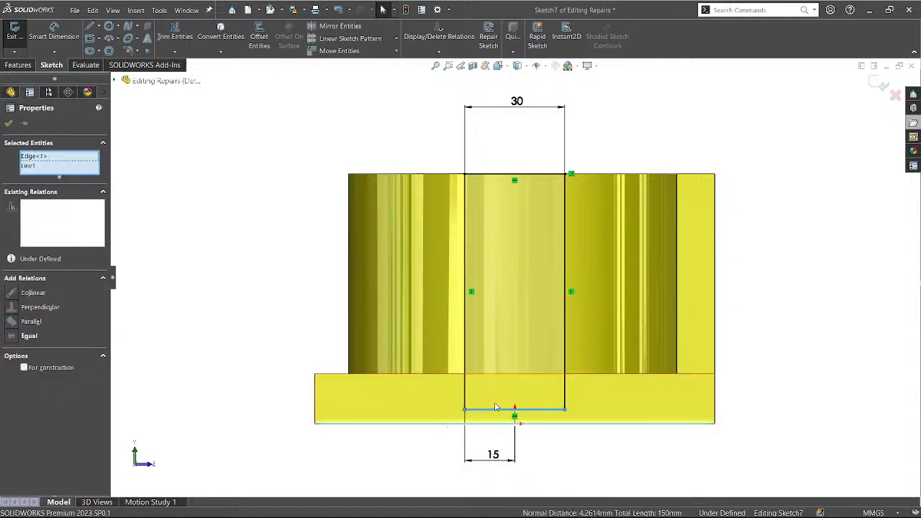
click(515, 377)
click(386, 460)
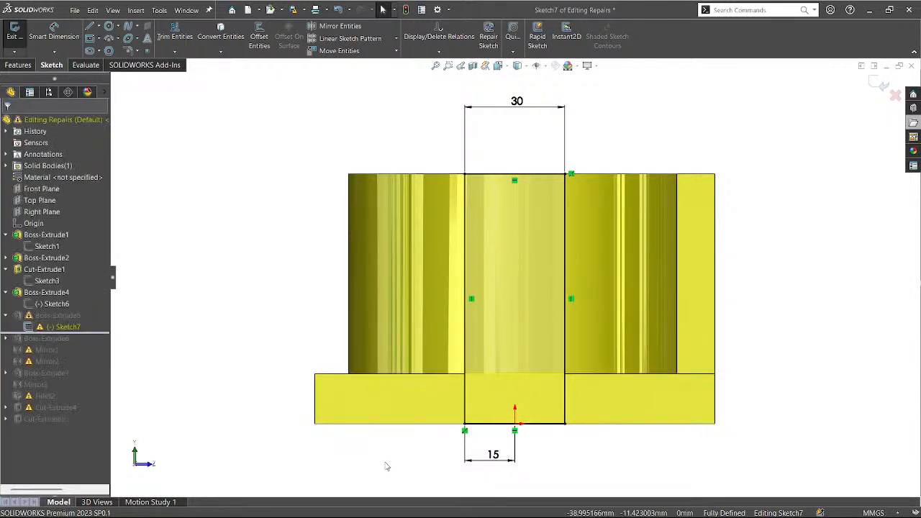
Exit the sketch to rebuild Boss-Extrude5 as a 30-wide lug on the cylinder.
click(880, 84)
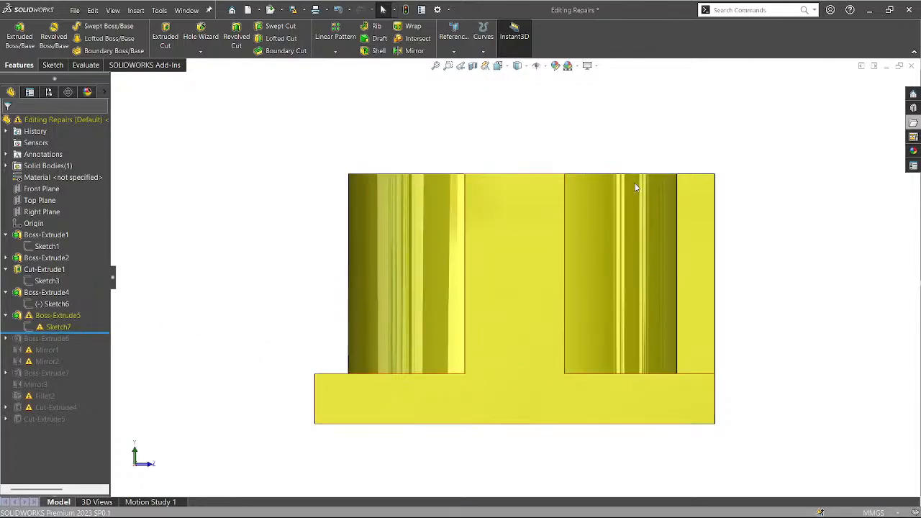
click(60, 328)
mouse_move(303, 306)
middle_down()
mouse_move(344, 371)
mouse_move(326, 369)
middle_up()
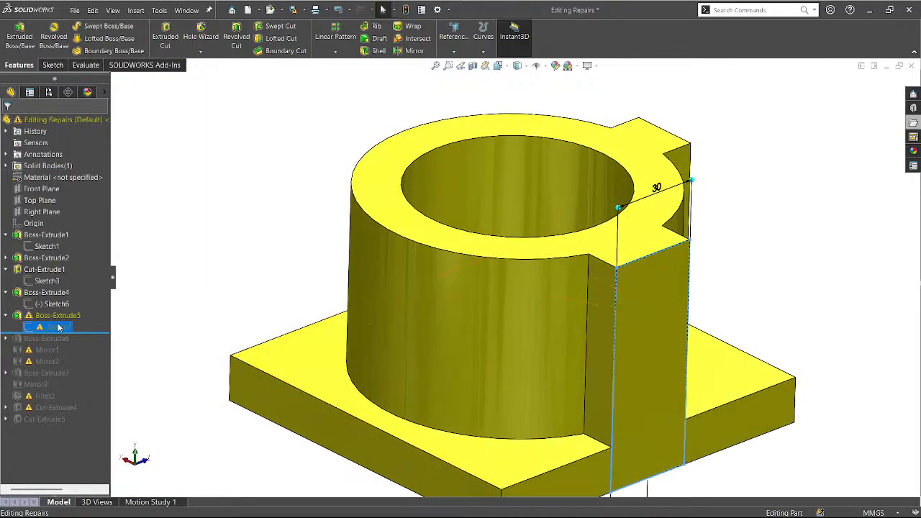
Put Sketch7 on the base's front face, then roll forward to include Boss-Extrude6.
right_click(59, 327)
click(76, 250)
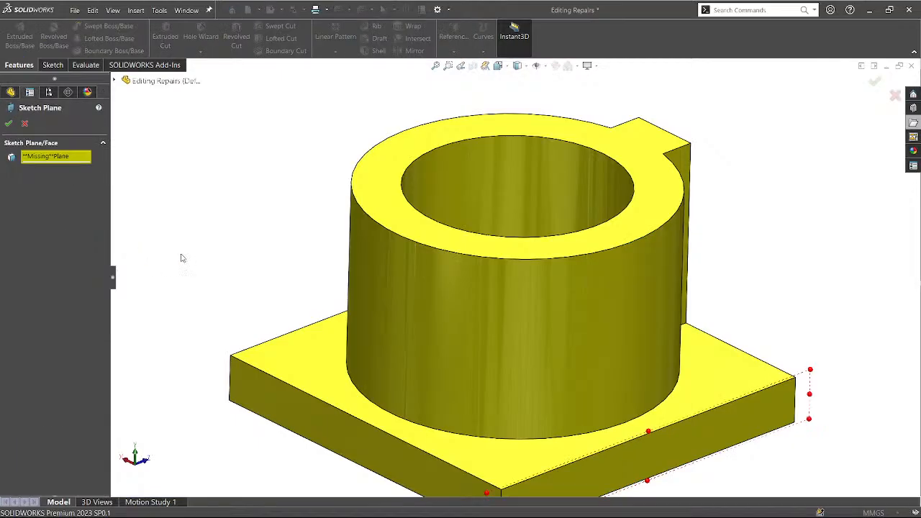
key(f)
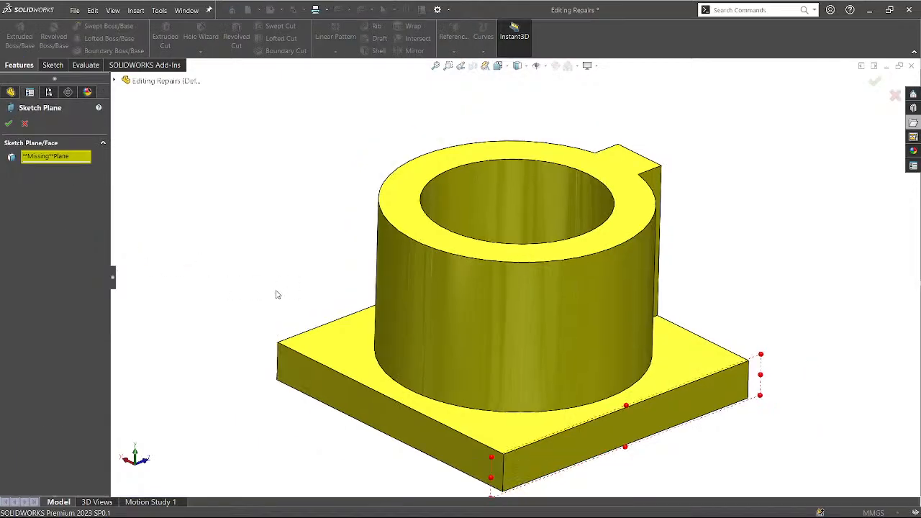
click(572, 454)
click(9, 124)
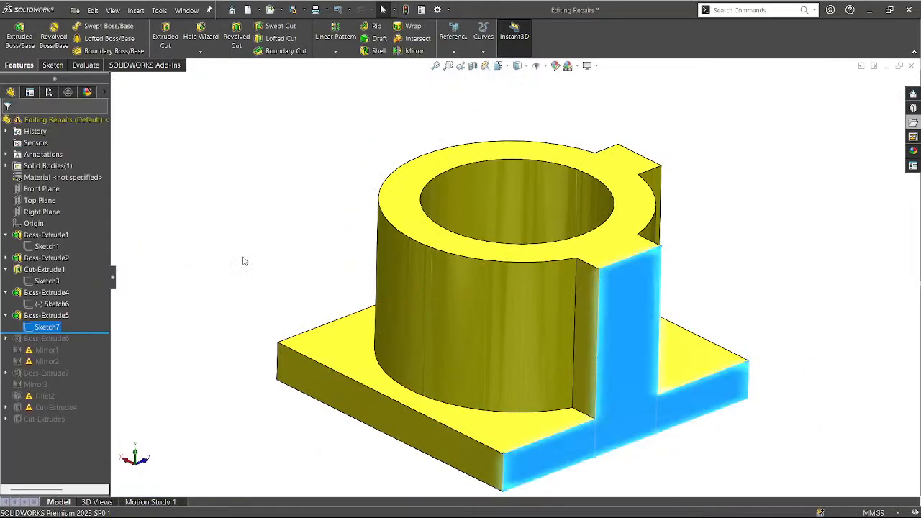
mouse_move(255, 311)
middle_down()
mouse_move(310, 301)
mouse_move(209, 269)
mouse_move(230, 430)
mouse_move(230, 358)
mouse_move(260, 286)
mouse_move(244, 296)
middle_up()
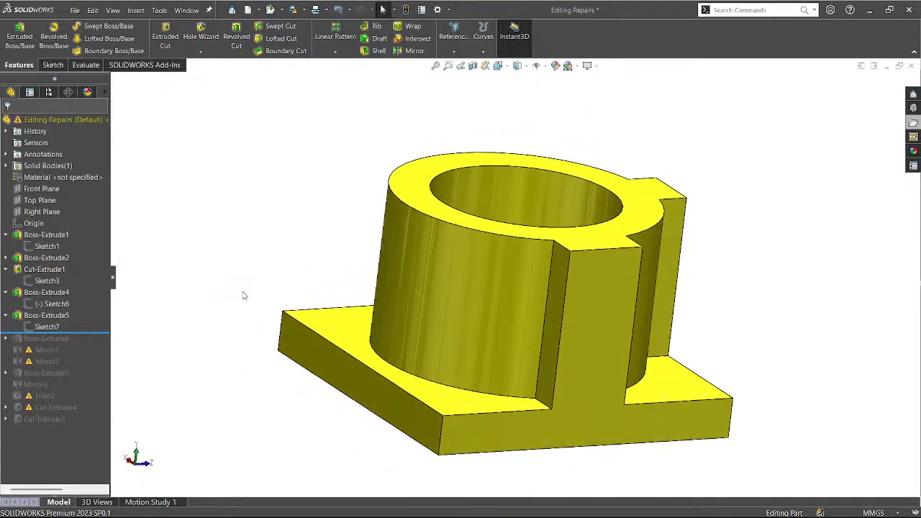
drag(88, 333, 85, 344)
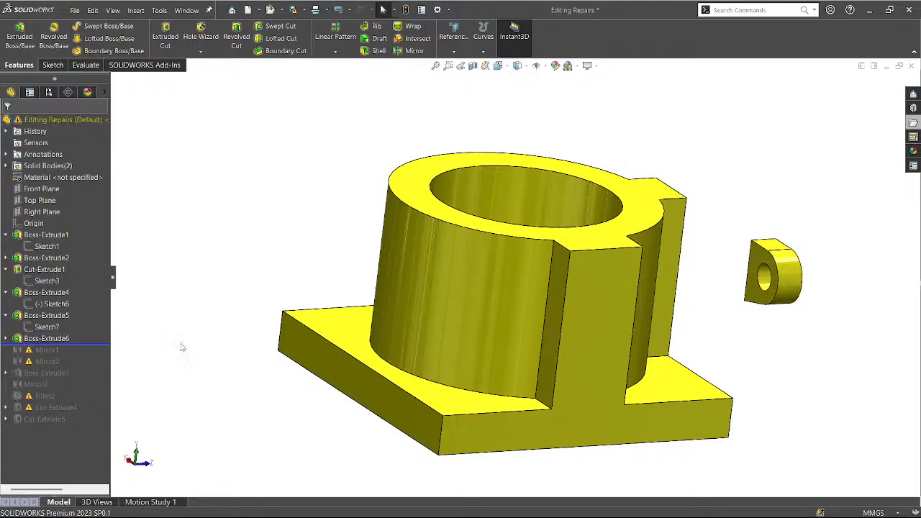
Roll forward past Mirror1, compare the part before and after it, and select Mirror1.
middle_drag(194, 346, 188, 366)
drag(99, 343, 92, 355)
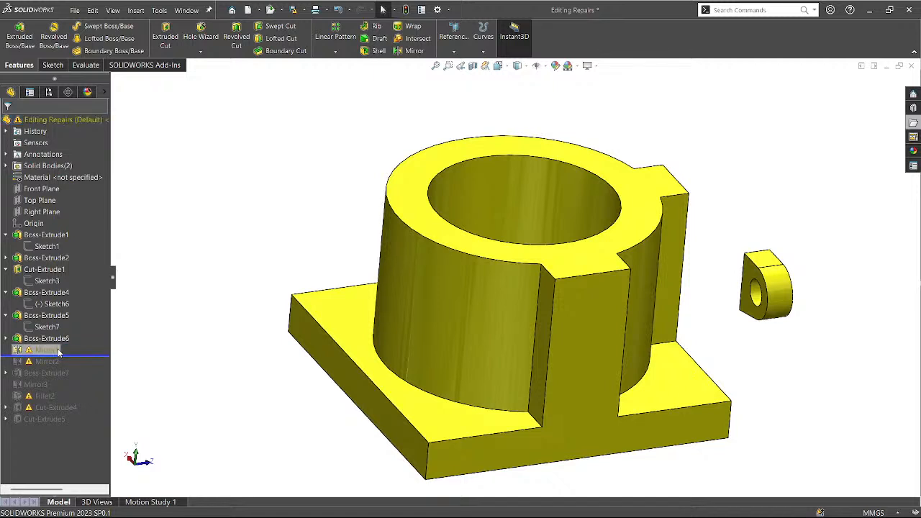
middle_drag(208, 353, 185, 421)
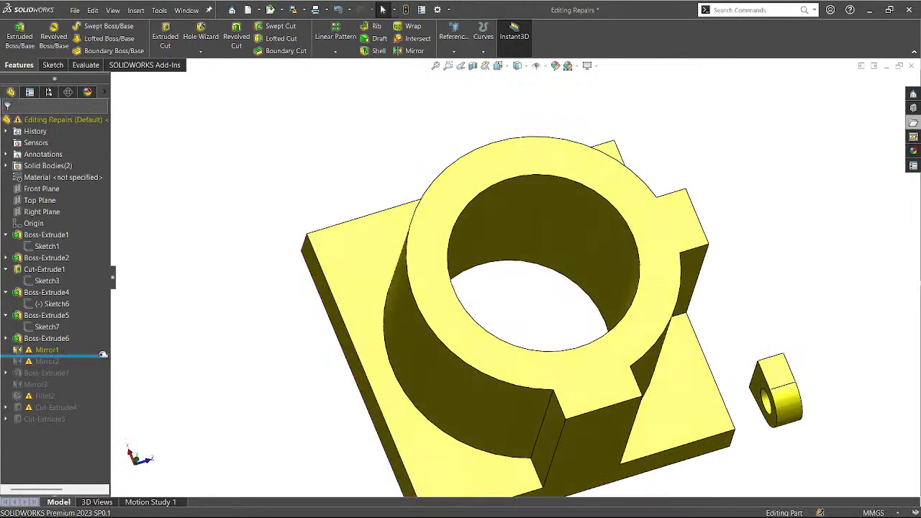
mouse_move(104, 353)
mouse_down()
mouse_move(103, 344)
mouse_move(104, 357)
mouse_up()
click(44, 351)
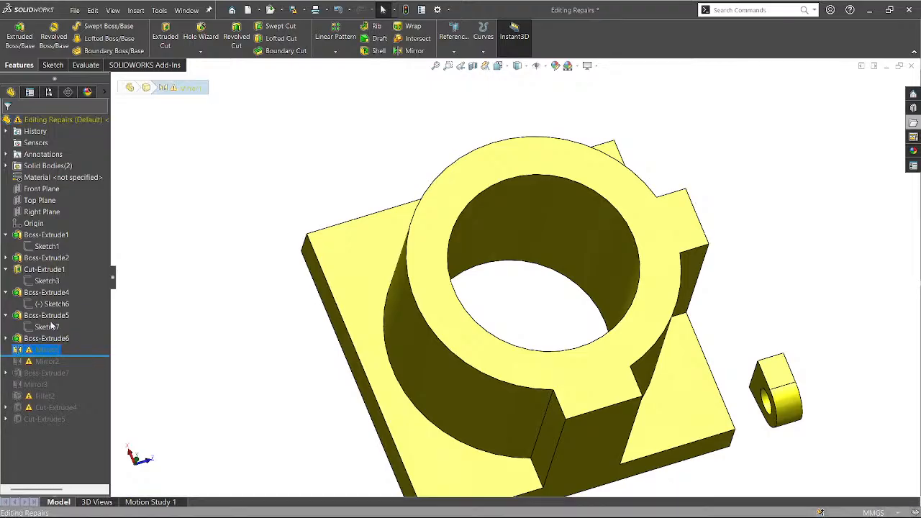
click(269, 305)
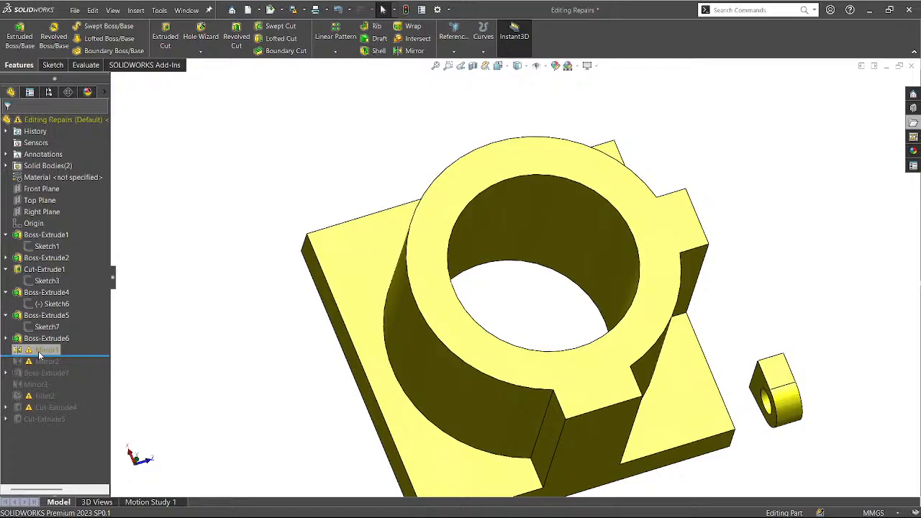
click(40, 352)
Inspect Mirror1's Front Plane mirror, show the part files pane, and close Mirror1 without changes.
click(54, 325)
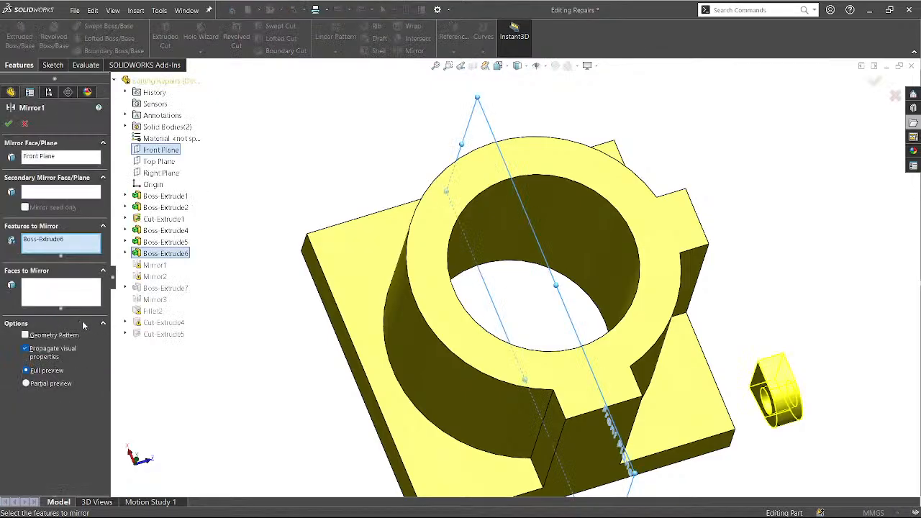
middle_drag(309, 394, 277, 387)
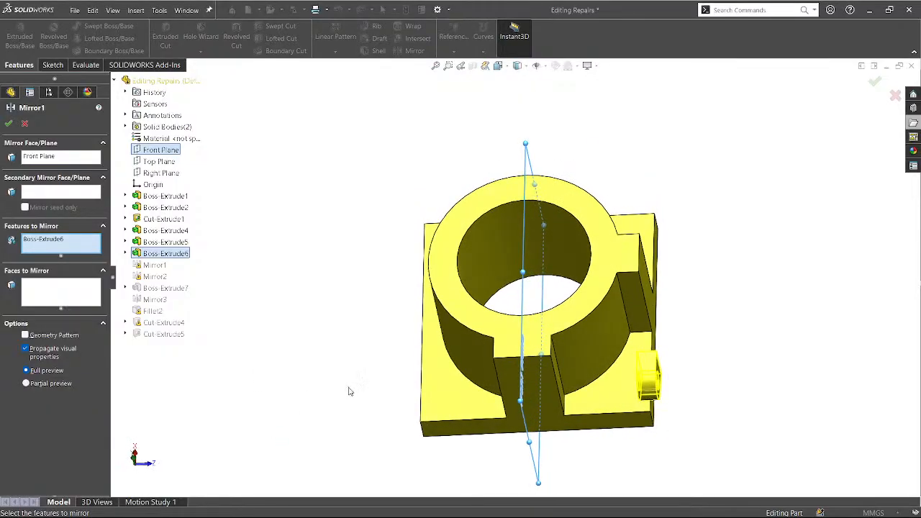
middle_drag(348, 392, 353, 410)
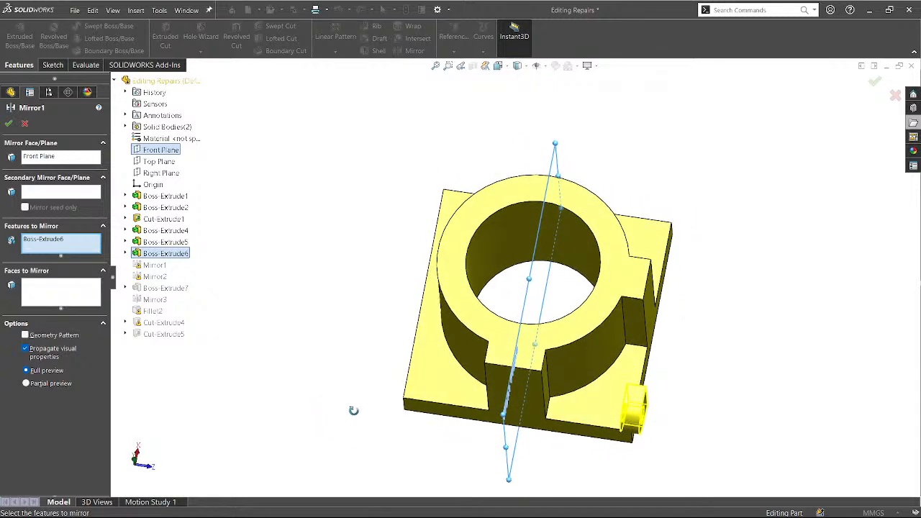
click(911, 124)
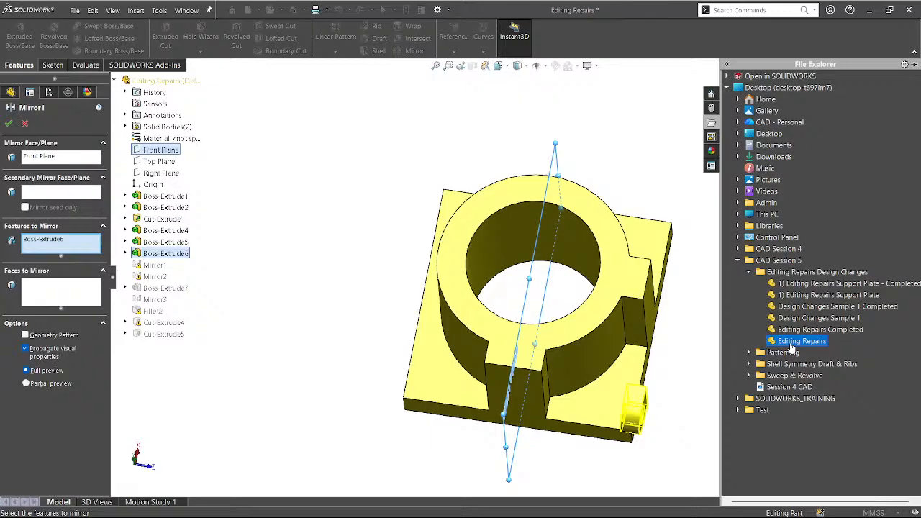
middle_drag(504, 425, 353, 330)
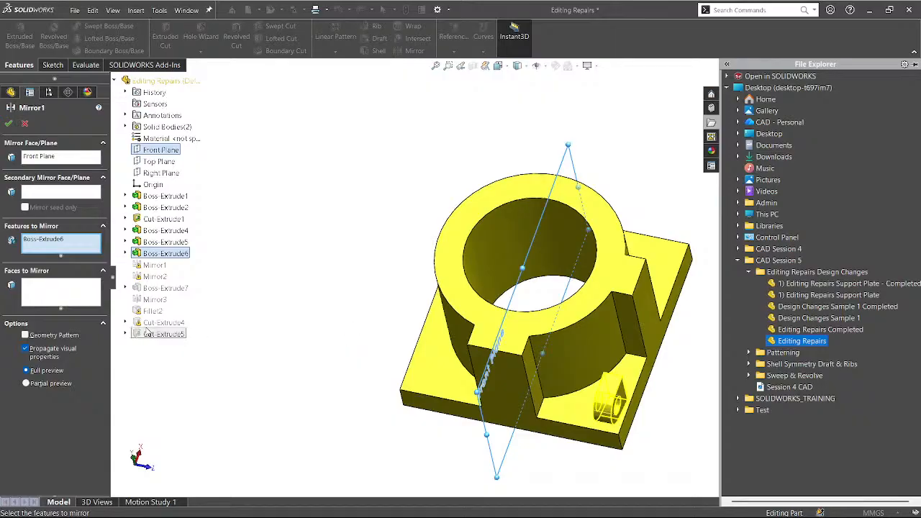
click(9, 123)
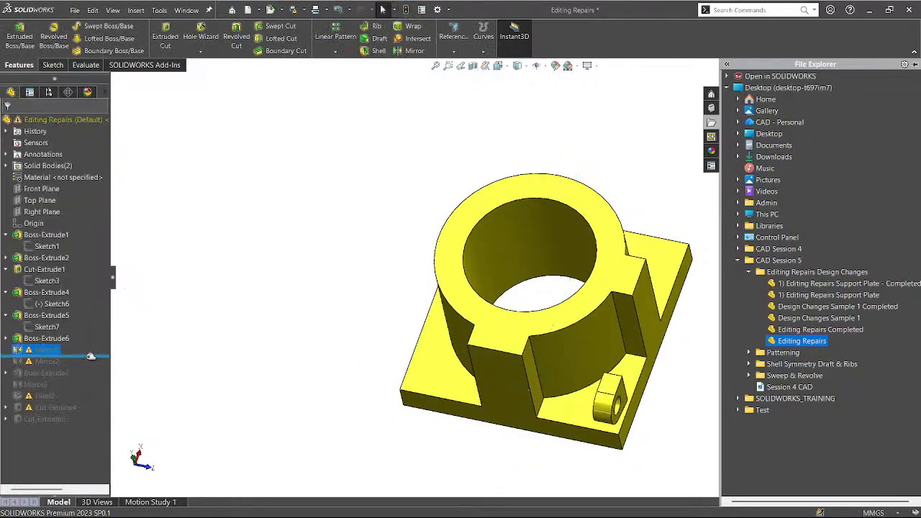
Roll forward through Cut-Extrude5, restore down the part window and show the part files pane.
drag(91, 355, 90, 449)
middle_drag(232, 374, 216, 388)
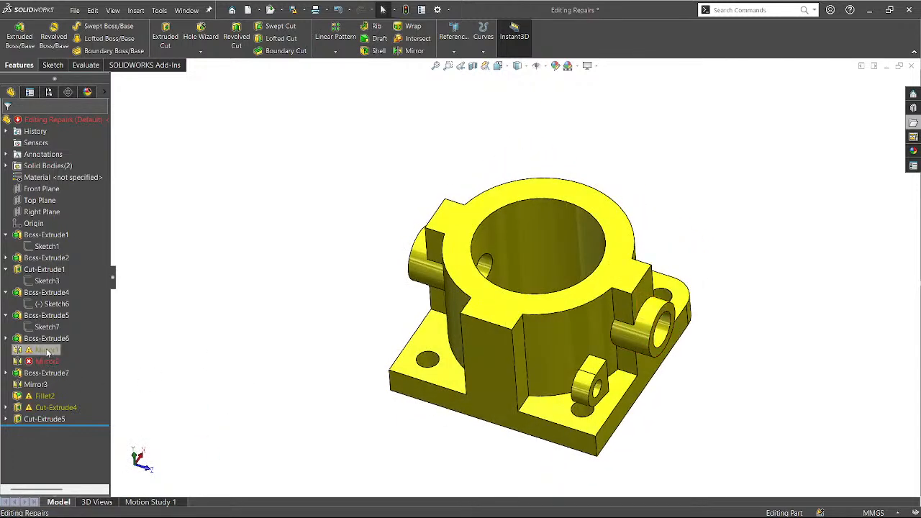
click(45, 350)
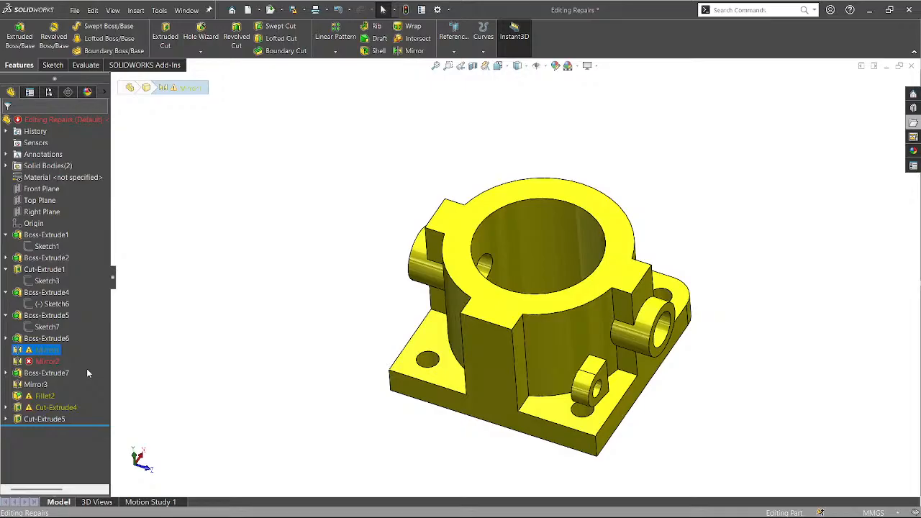
click(220, 316)
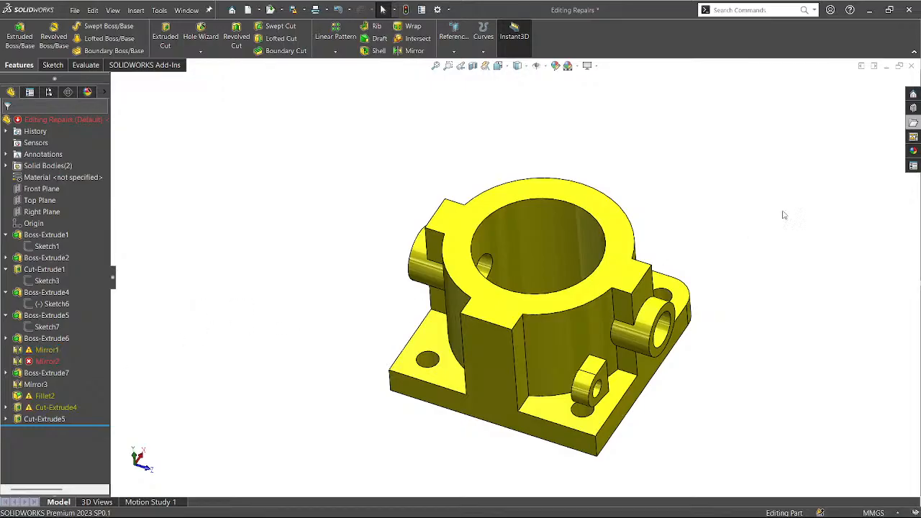
click(862, 67)
click(909, 124)
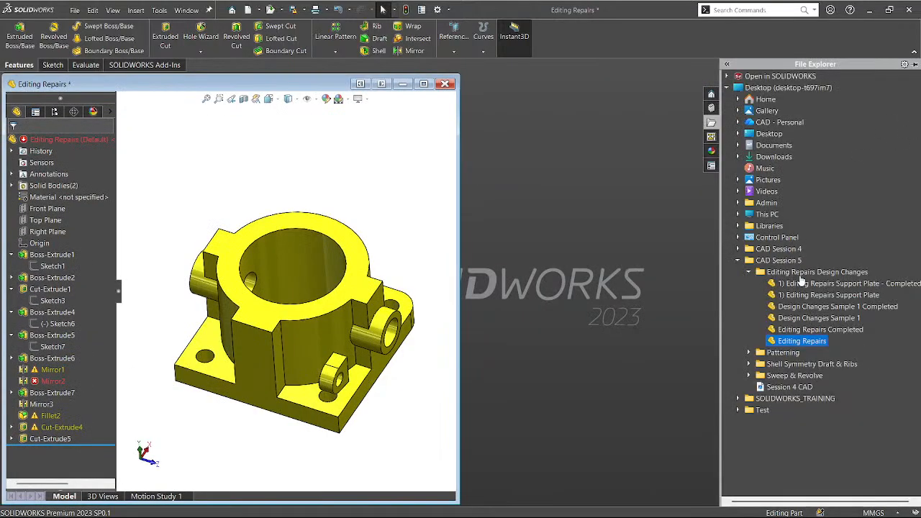
Open Editing Repairs Completed, tile it beside the part, and roll it back before Mirror1.
double_click(815, 331)
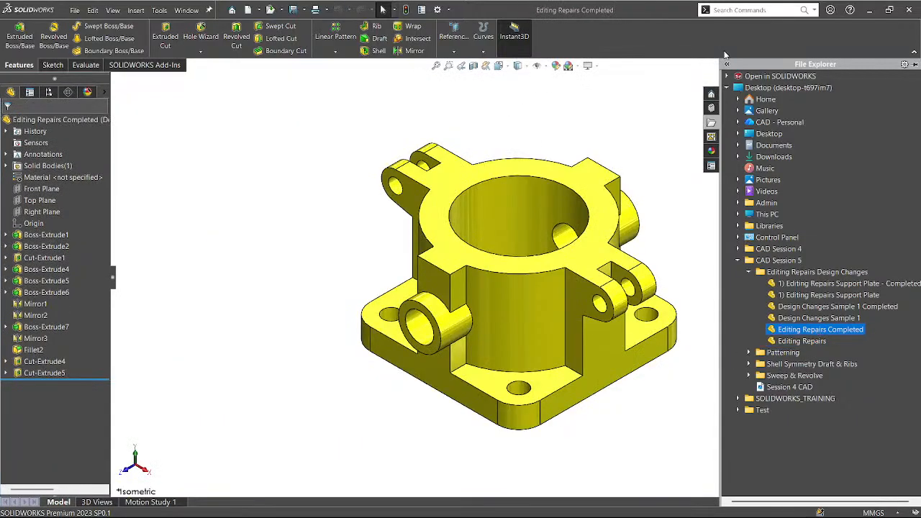
click(883, 66)
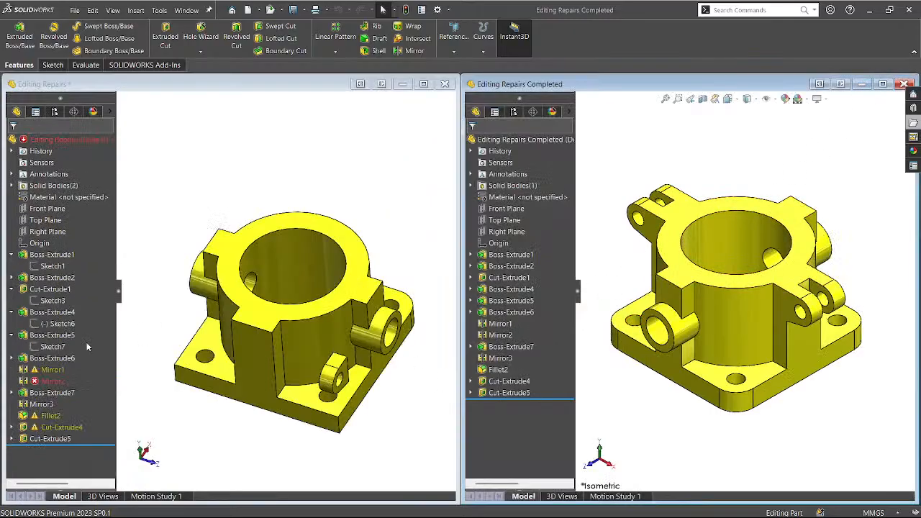
click(37, 370)
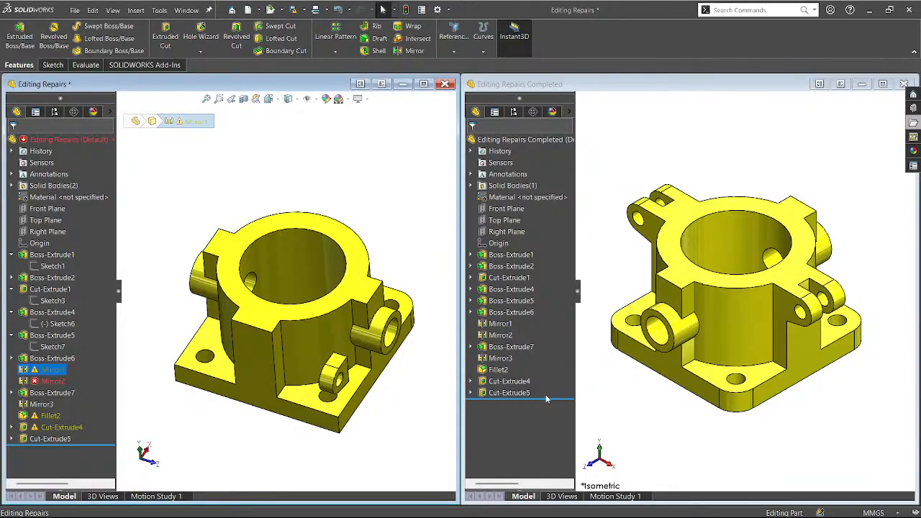
drag(554, 398, 562, 330)
middle_drag(752, 356, 773, 410)
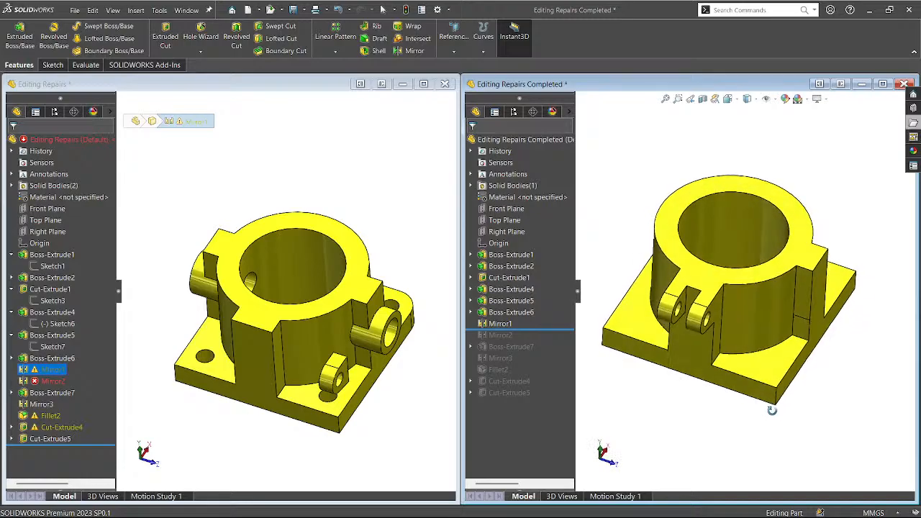
click(512, 325)
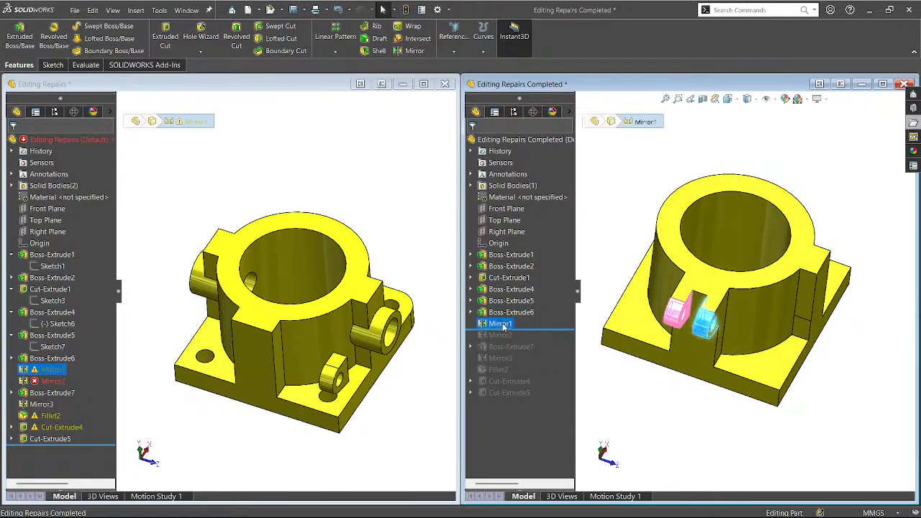
click(596, 369)
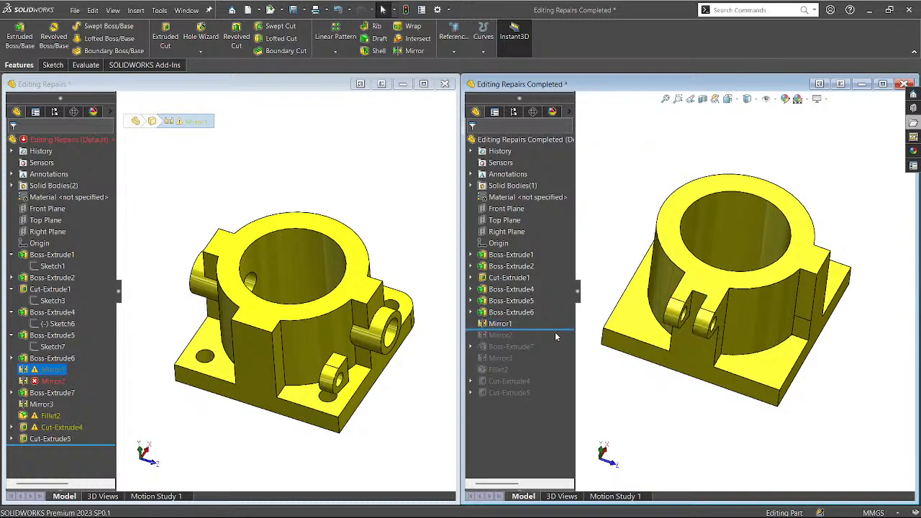
drag(555, 330, 556, 328)
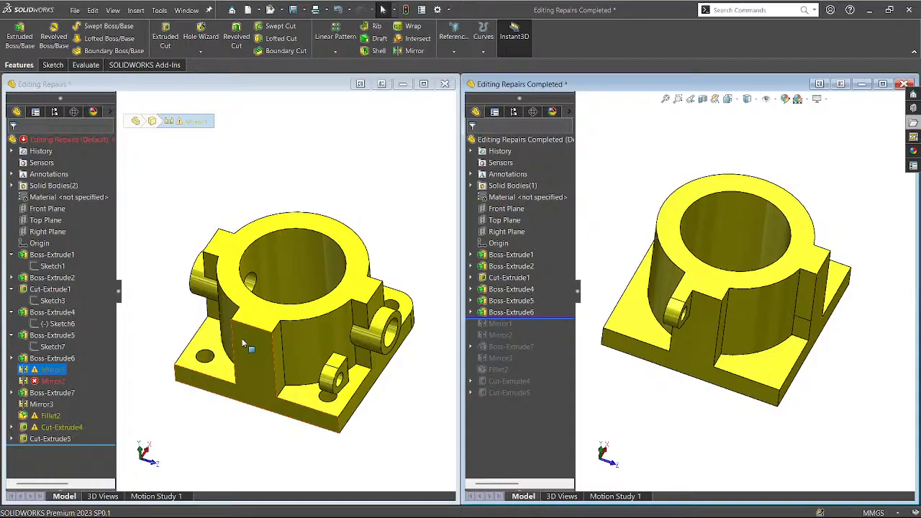
Move Boss-Extrude6's Sketch8 onto a different face of the repaired part.
click(215, 440)
middle_drag(233, 437, 254, 432)
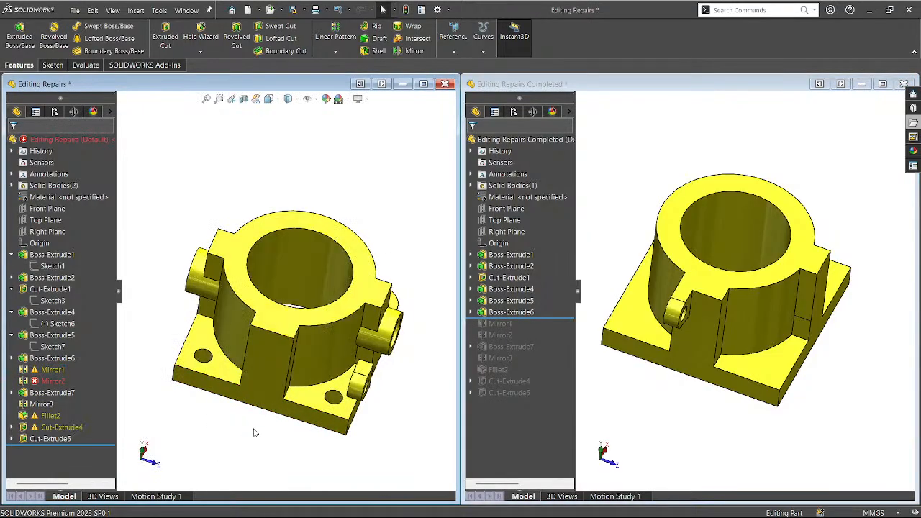
click(366, 371)
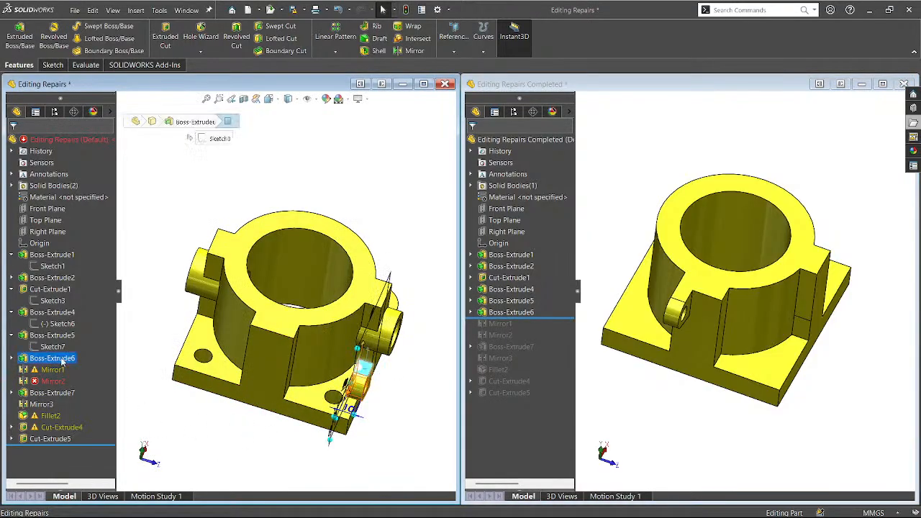
click(12, 358)
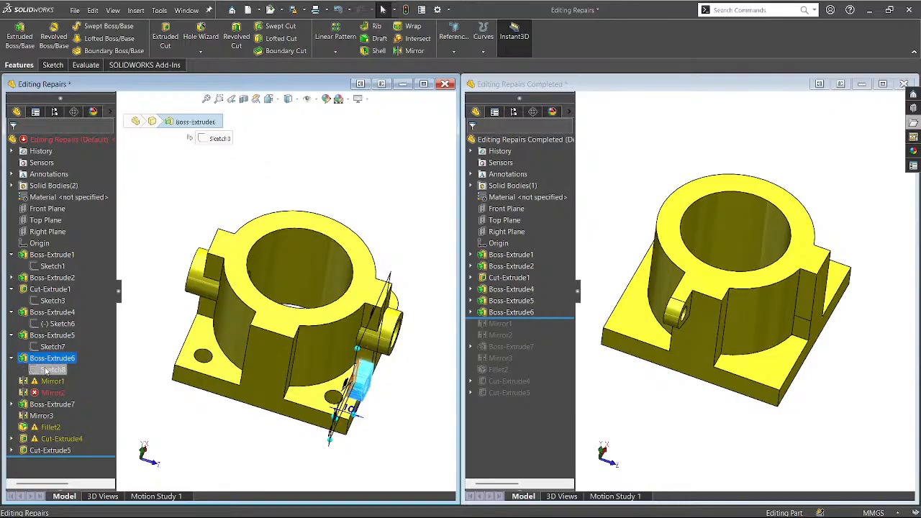
click(45, 370)
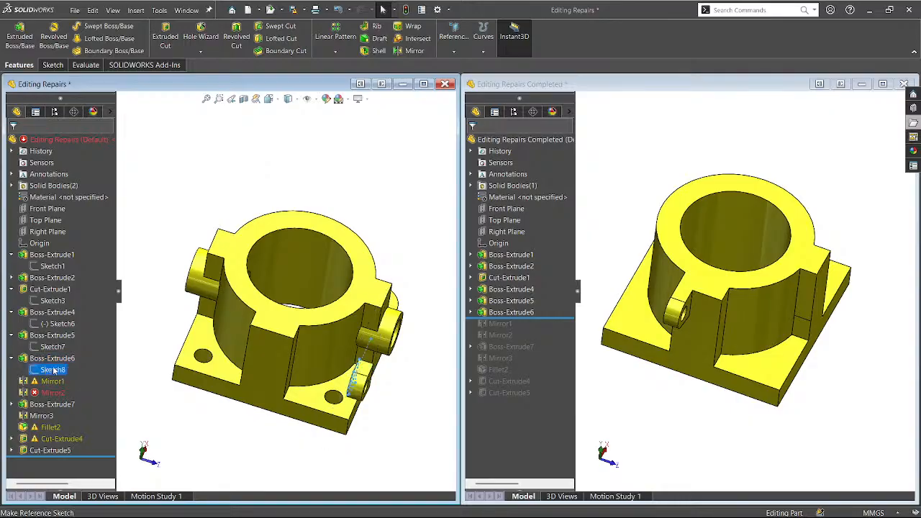
click(80, 327)
middle_drag(229, 407, 257, 433)
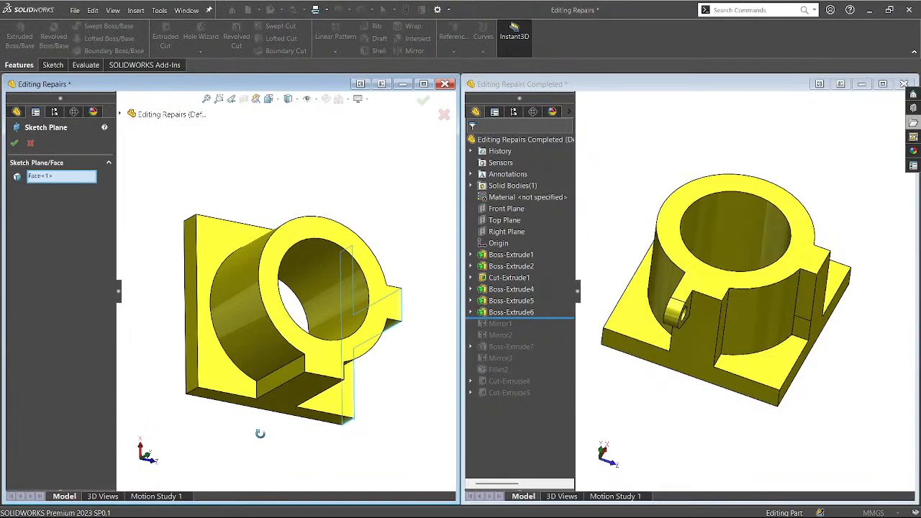
click(295, 377)
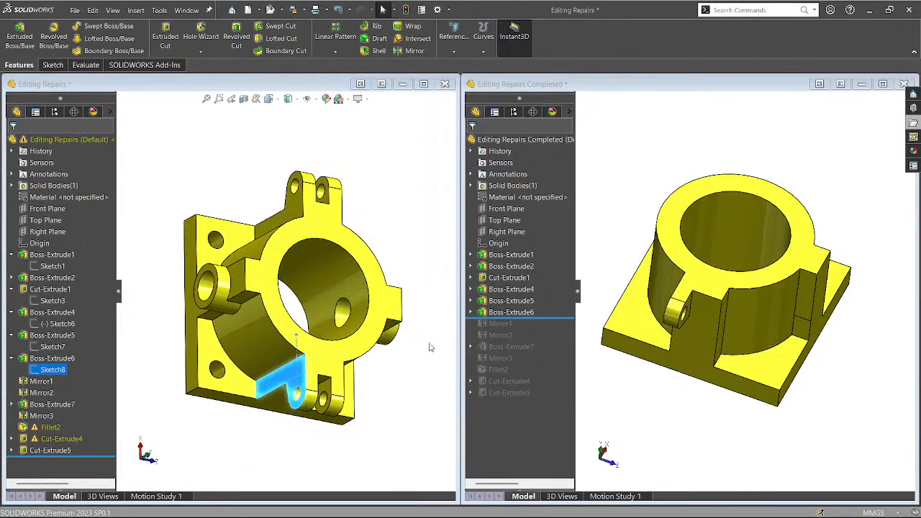
Orbit the repaired part to inspect its ring face, bore, holes and lug side.
mouse_move(331, 431)
middle_down()
mouse_move(297, 369)
mouse_move(306, 370)
middle_up()
click(223, 432)
mouse_move(206, 408)
middle_down()
mouse_move(209, 393)
mouse_move(192, 364)
mouse_move(194, 371)
middle_up()
middle_drag(202, 444, 191, 405)
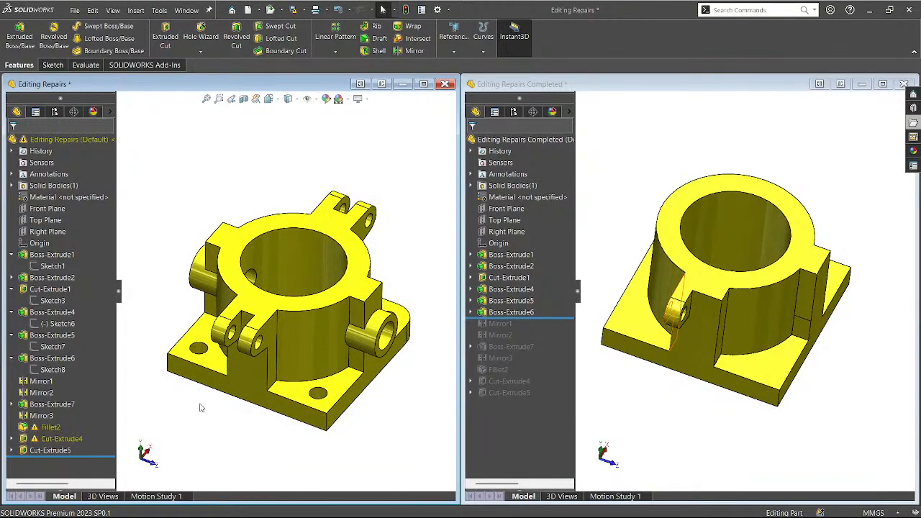
middle_drag(236, 389, 216, 447)
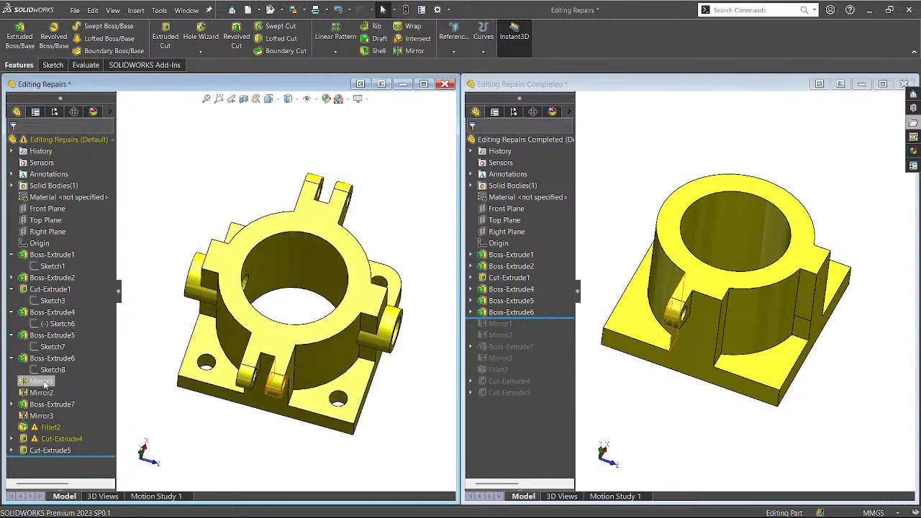
middle_drag(264, 417, 284, 379)
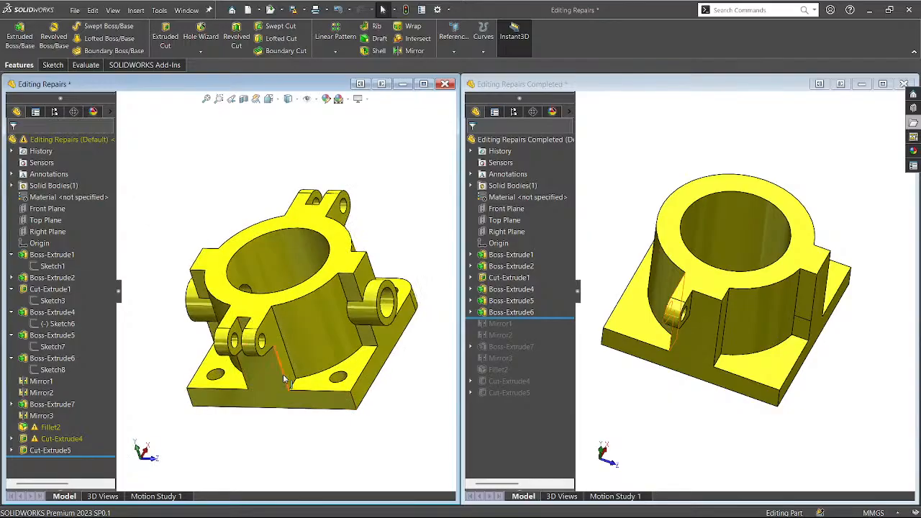
middle_drag(371, 382, 306, 372)
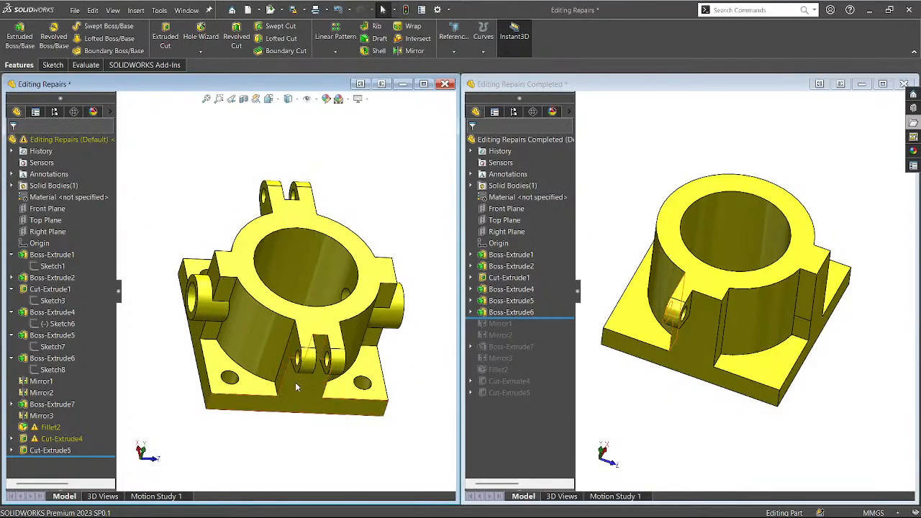
mouse_move(339, 438)
middle_down()
mouse_move(303, 449)
mouse_move(331, 476)
mouse_move(335, 438)
middle_up()
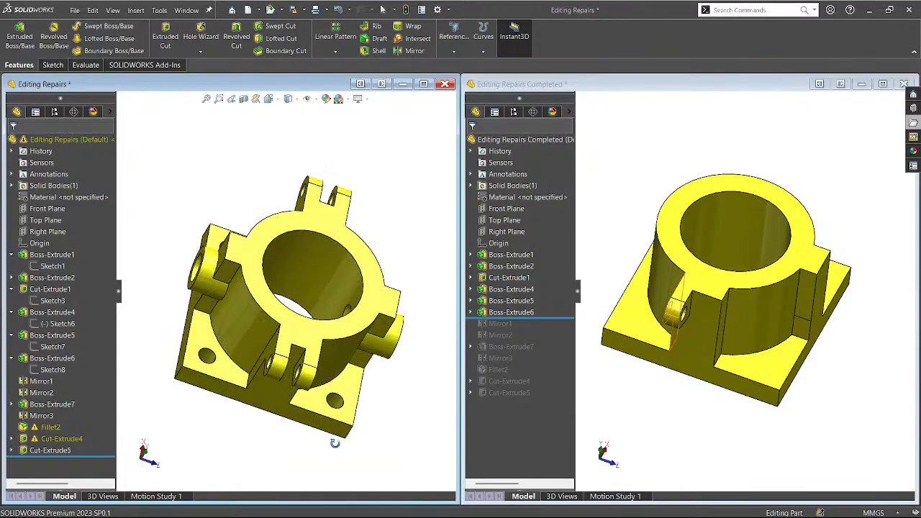
Roll the Completed reference forward past Cut-Extrude5 and compare it with the repaired part.
drag(565, 317, 564, 398)
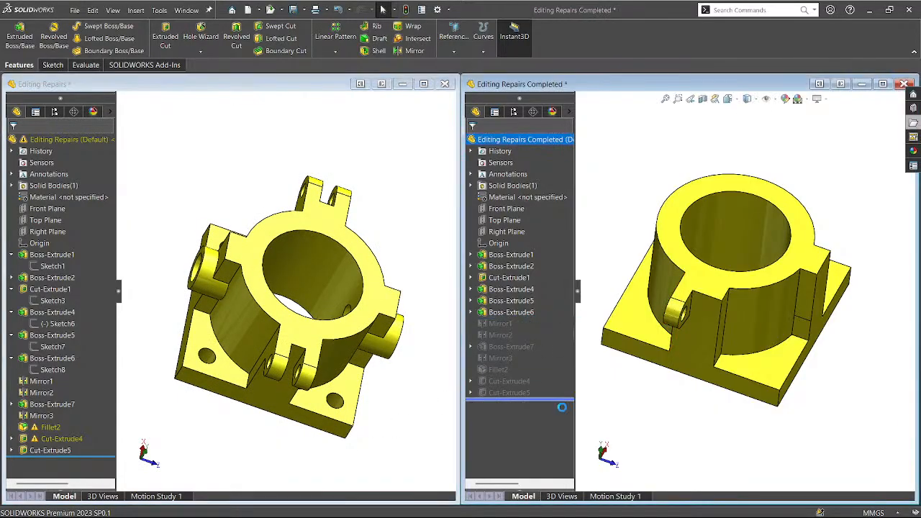
middle_drag(352, 451, 246, 414)
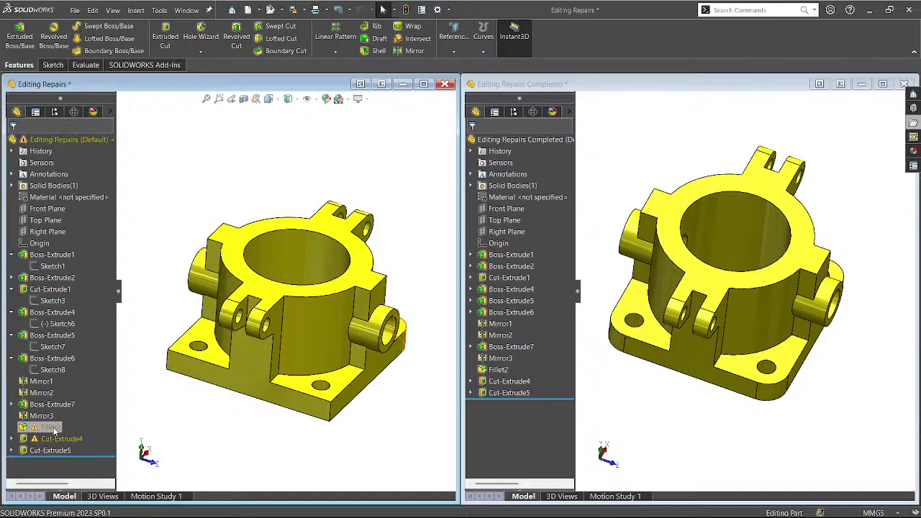
middle_drag(295, 424, 255, 446)
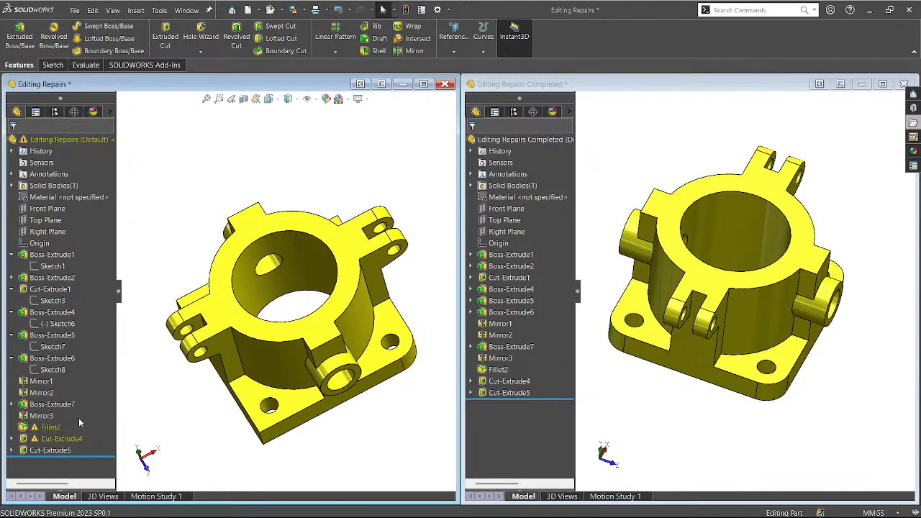
Replace Fillet2's missing edges with four base-plate corner edges and confirm the 15 mm fillet.
click(48, 428)
click(54, 405)
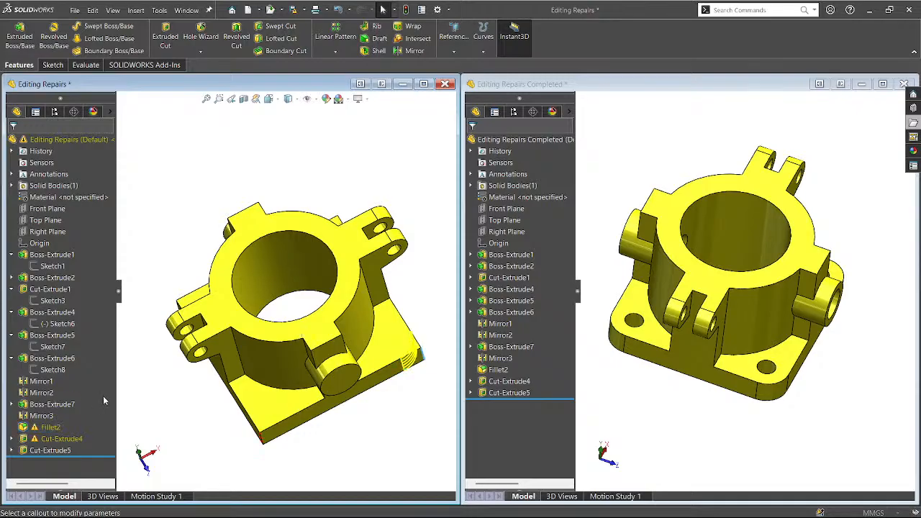
middle_drag(192, 431, 275, 437)
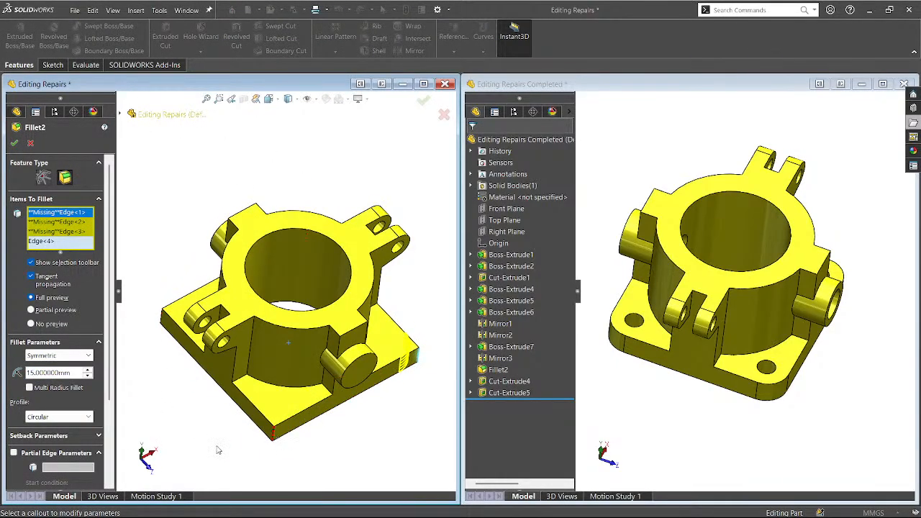
click(274, 435)
middle_drag(274, 435, 277, 216)
click(155, 311)
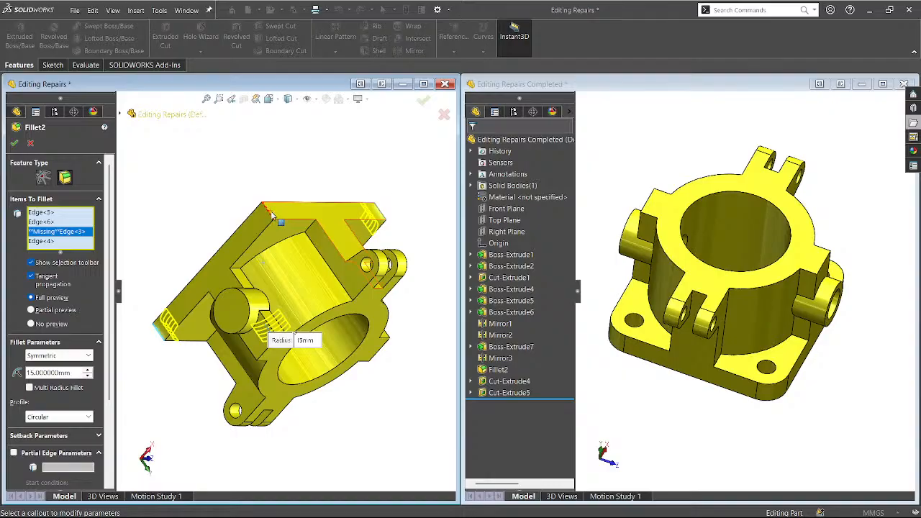
click(272, 213)
middle_drag(272, 214, 159, 142)
middle_drag(185, 220, 161, 202)
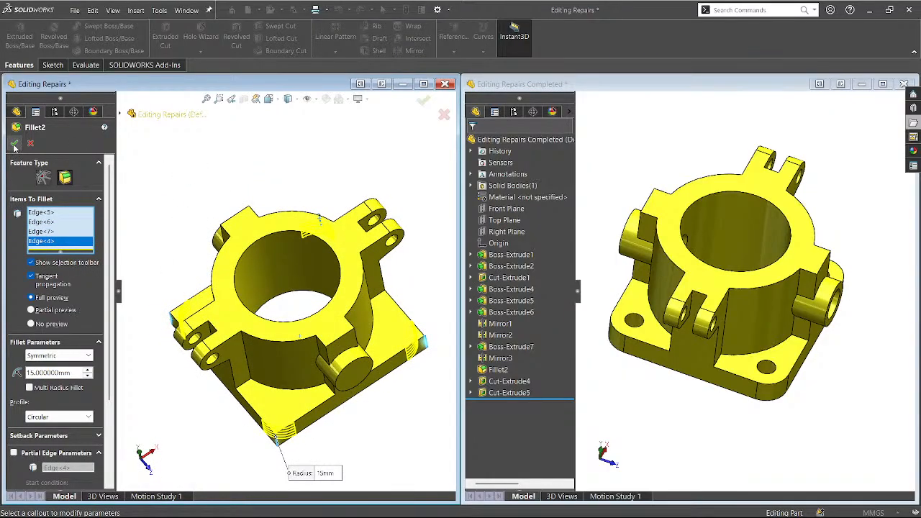
click(14, 144)
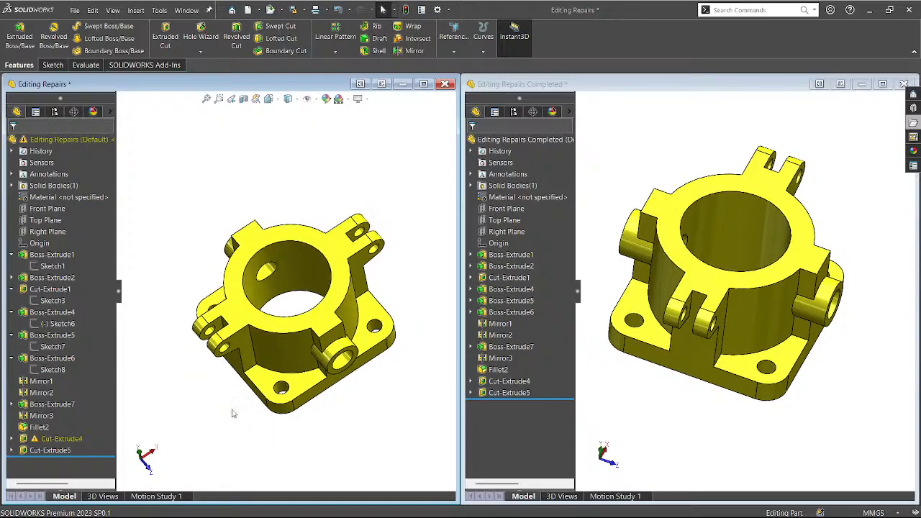
Maximize the Editing Repairs window and open Cut-Extrude4's Sketch11 for editing.
middle_drag(231, 414, 264, 409)
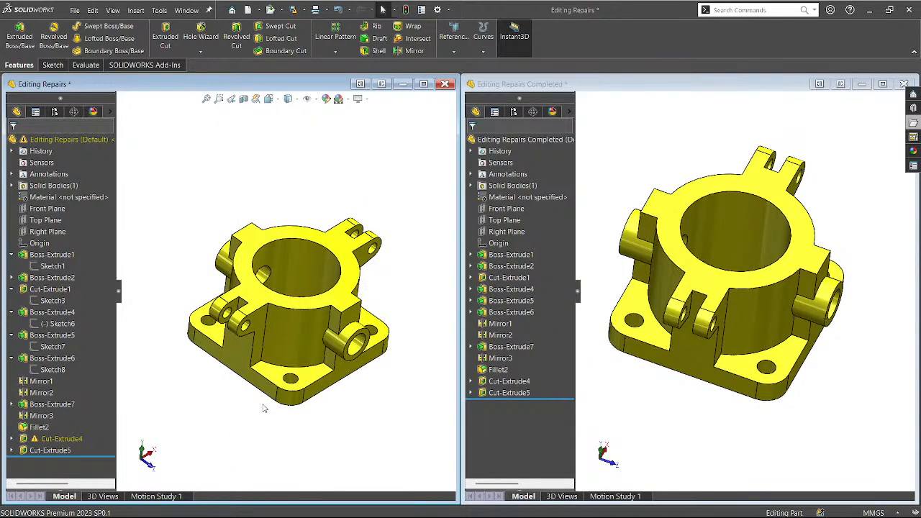
click(424, 84)
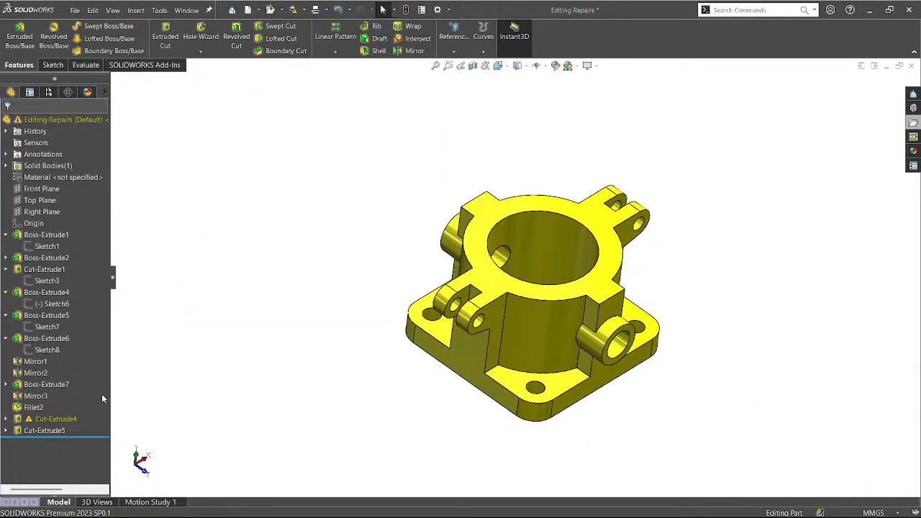
click(65, 422)
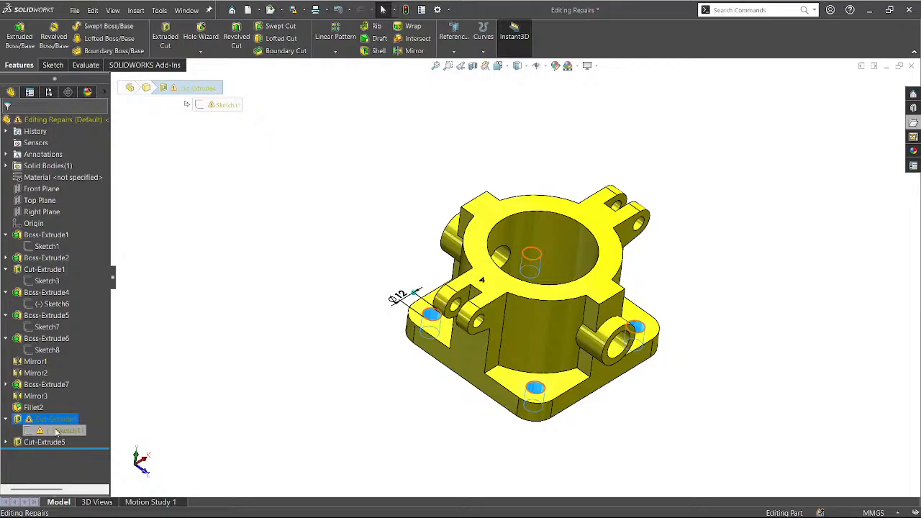
click(56, 431)
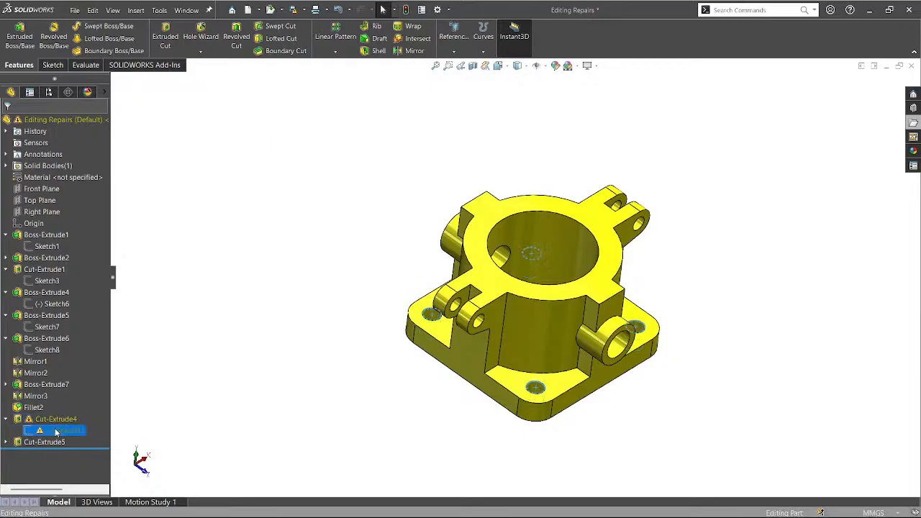
click(65, 224)
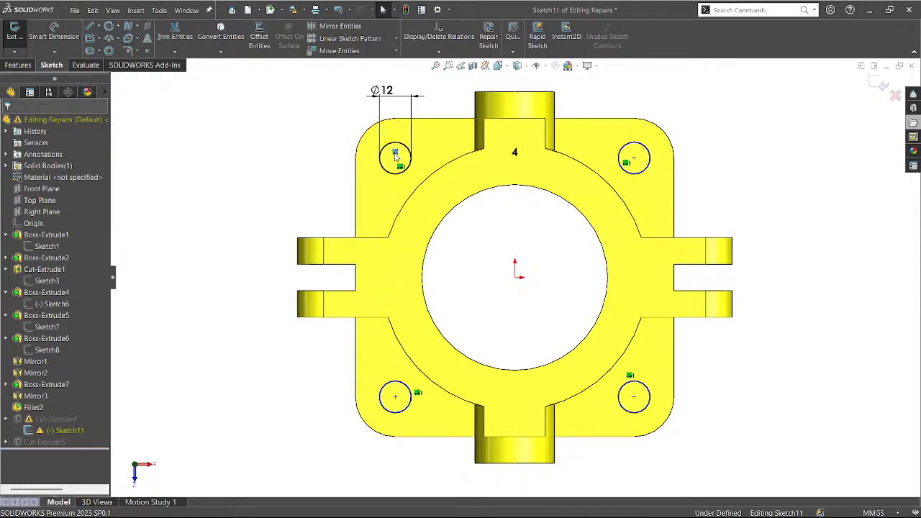
Make the top-left hole concentric with its rounded corner edge.
middle_drag(313, 197, 294, 191)
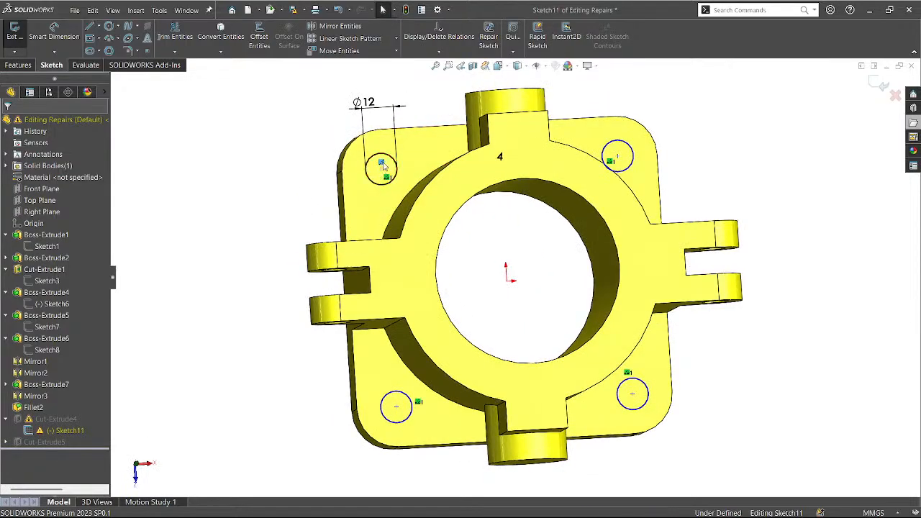
mouse_move(312, 177)
middle_down()
mouse_move(288, 206)
mouse_move(317, 193)
middle_up()
mouse_move(390, 158)
mouse_down()
mouse_move(374, 150)
mouse_move(389, 153)
mouse_up()
click(292, 163)
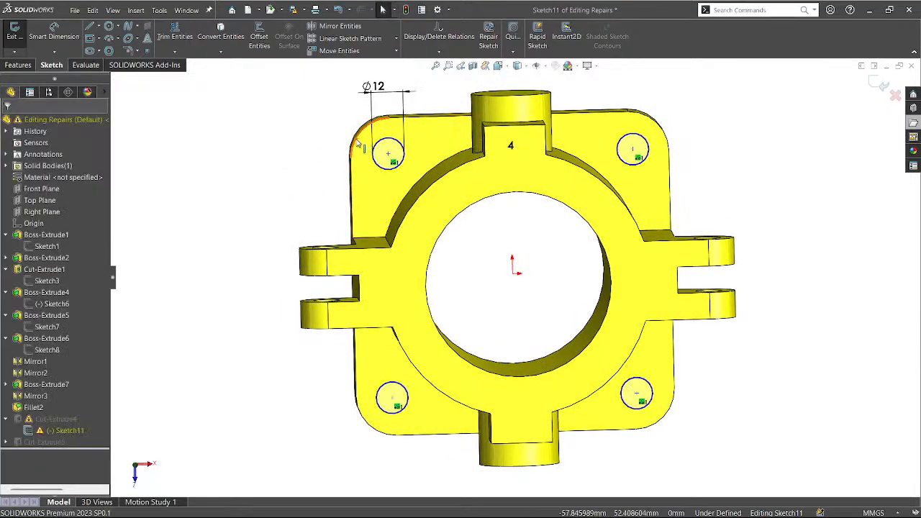
ctrl+click(389, 155)
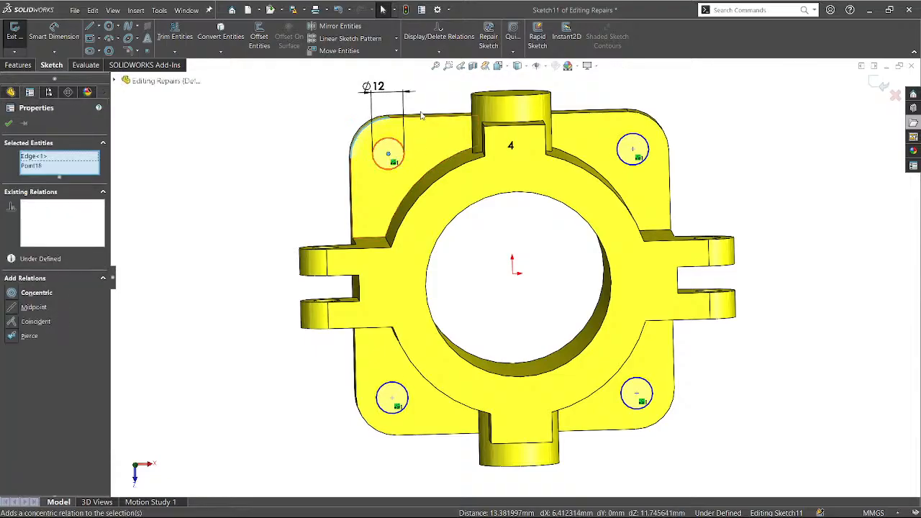
click(423, 118)
click(304, 156)
middle_drag(304, 156, 257, 181)
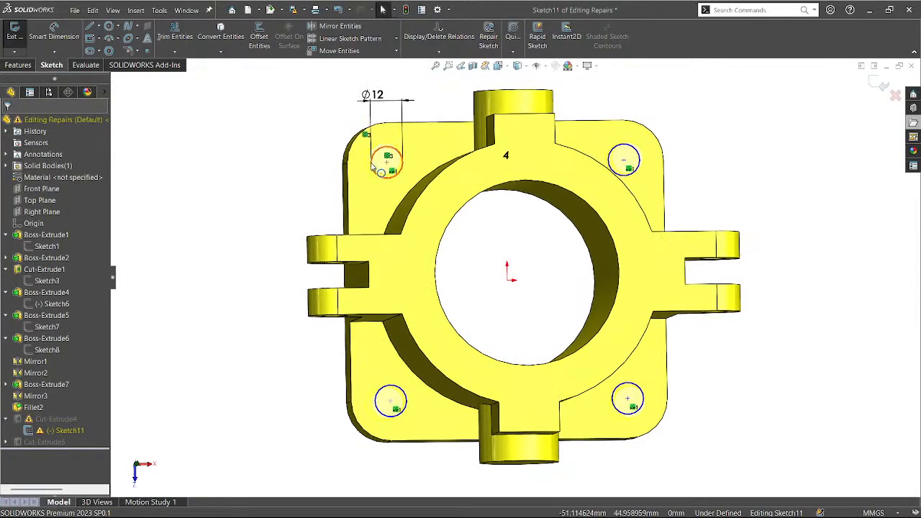
Adjust the bottom-left hole's centre point position.
drag(378, 393, 362, 390)
click(385, 417)
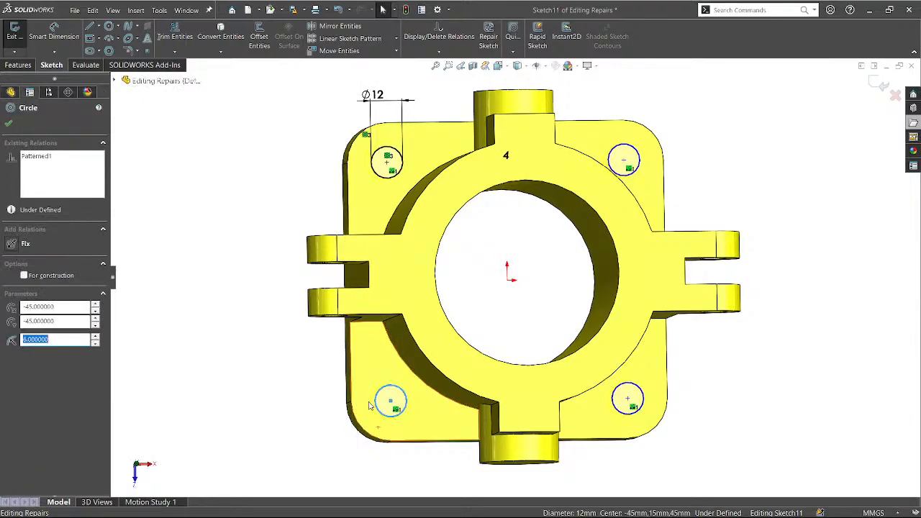
key(Escape)
mouse_move(391, 401)
mouse_down()
mouse_move(379, 413)
mouse_move(391, 403)
mouse_up()
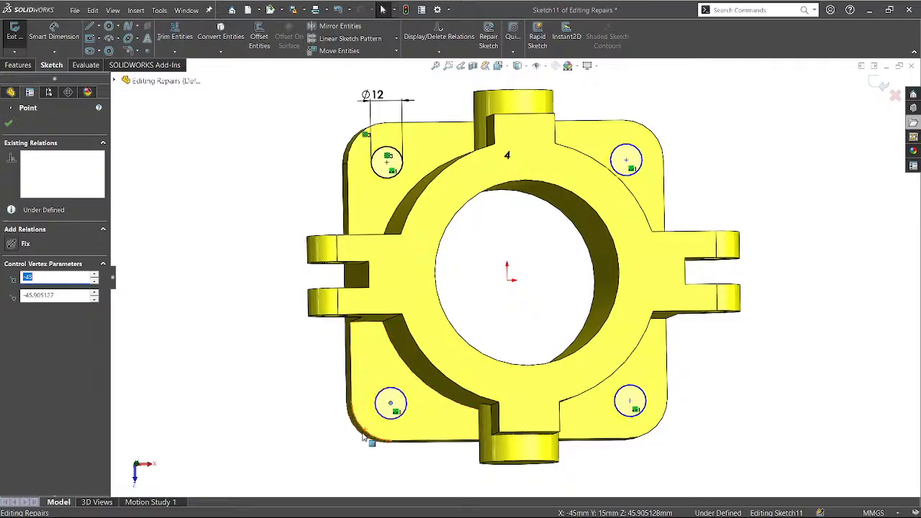
click(346, 438)
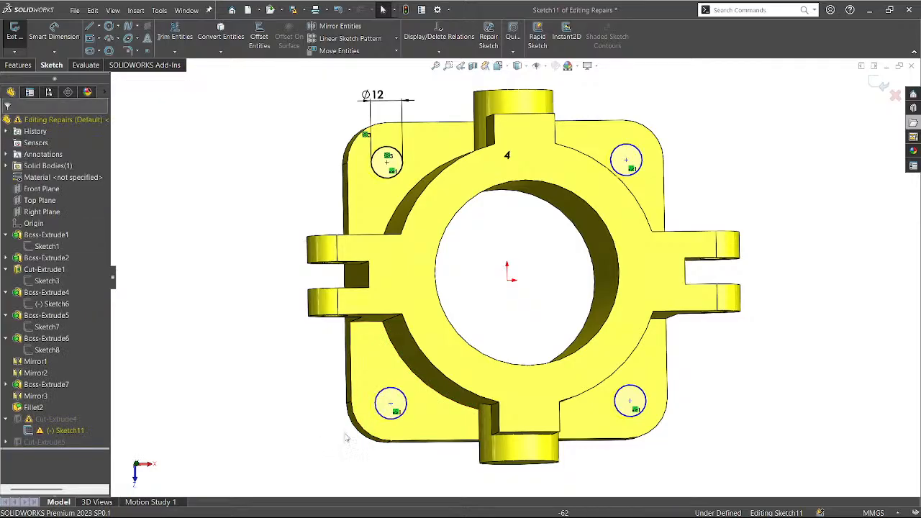
Make all four hole circles equal, then undo the equal relations.
click(380, 403)
ctrl+click(616, 394)
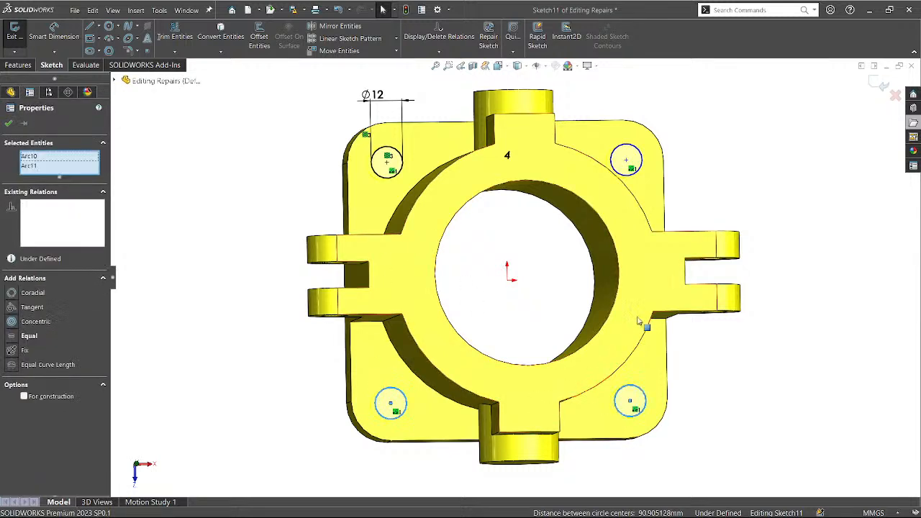
ctrl+click(637, 173)
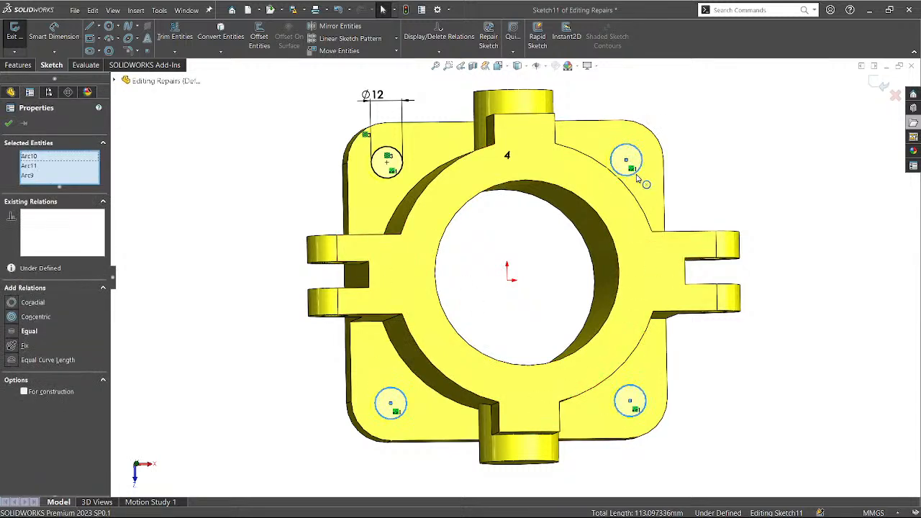
ctrl+click(393, 184)
click(451, 142)
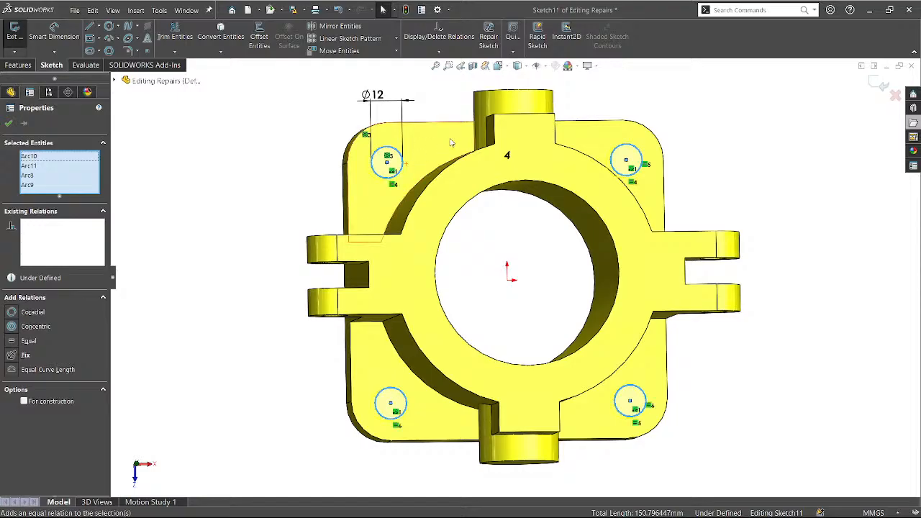
click(214, 268)
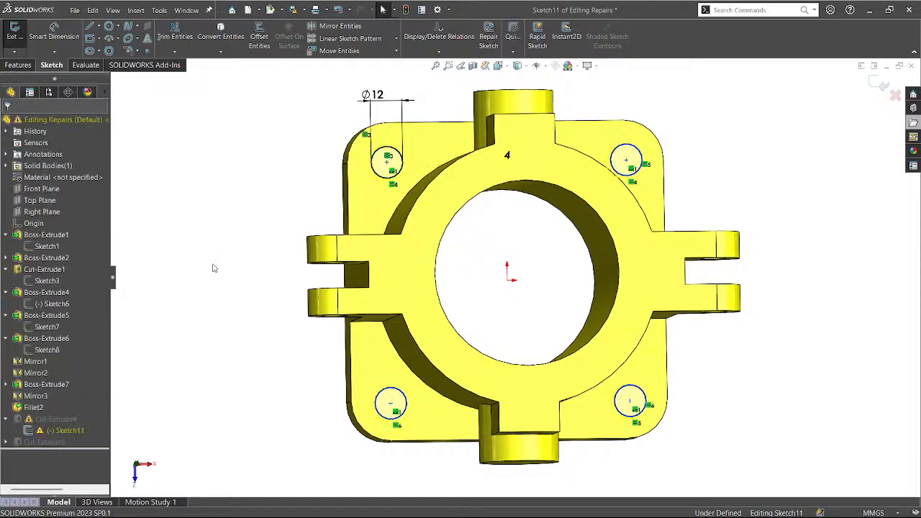
key(ctrl+z)
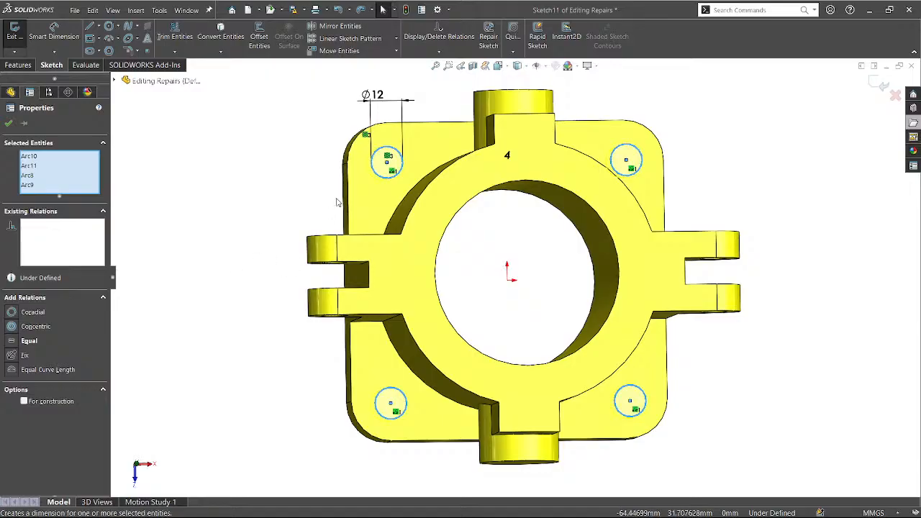
Select the top-left, bottom-left, bottom-right and top-right hole circles together to review their relations.
click(274, 175)
click(381, 180)
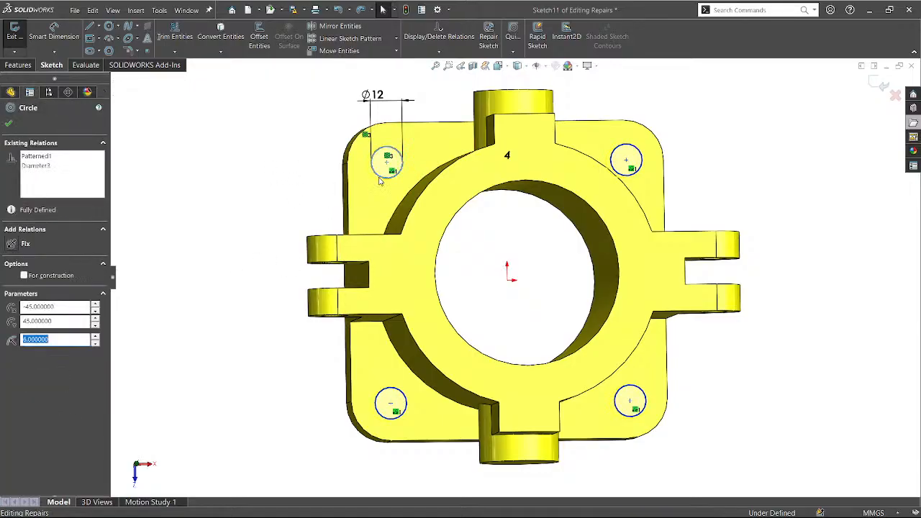
ctrl+click(394, 388)
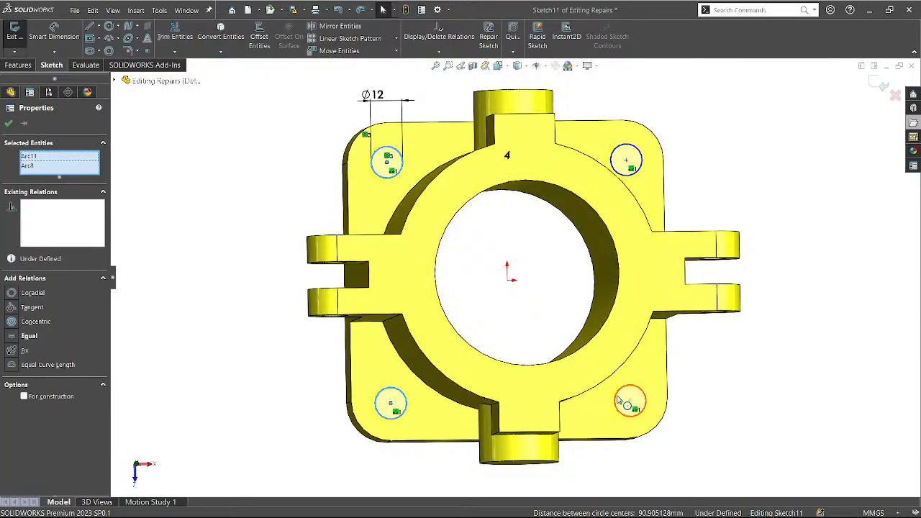
ctrl+click(617, 400)
ctrl+click(642, 171)
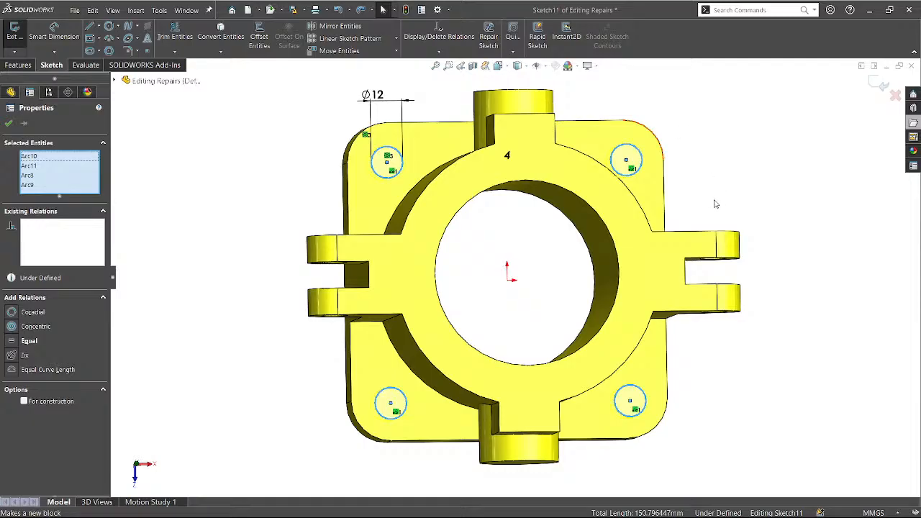
Make the lower-left hole concentric with its rounded corner edge, then exit Sketch11 to rebuild the holes.
click(847, 312)
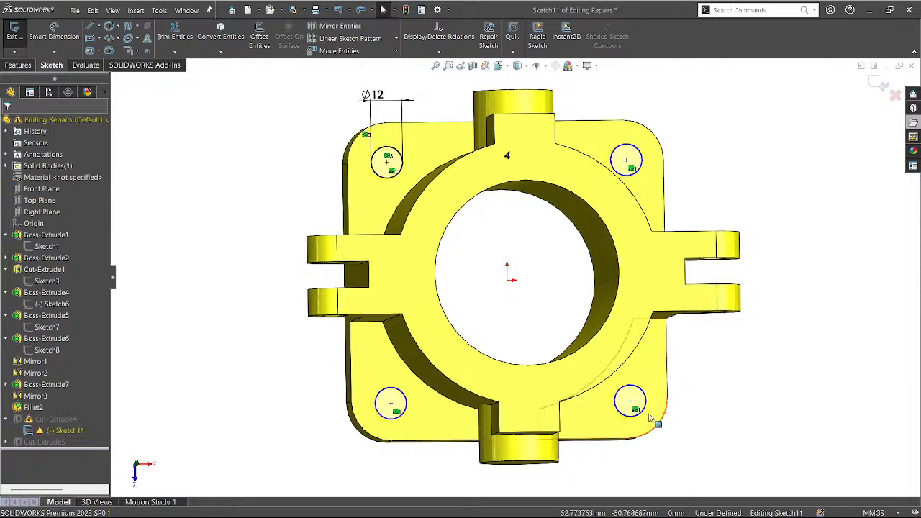
click(389, 405)
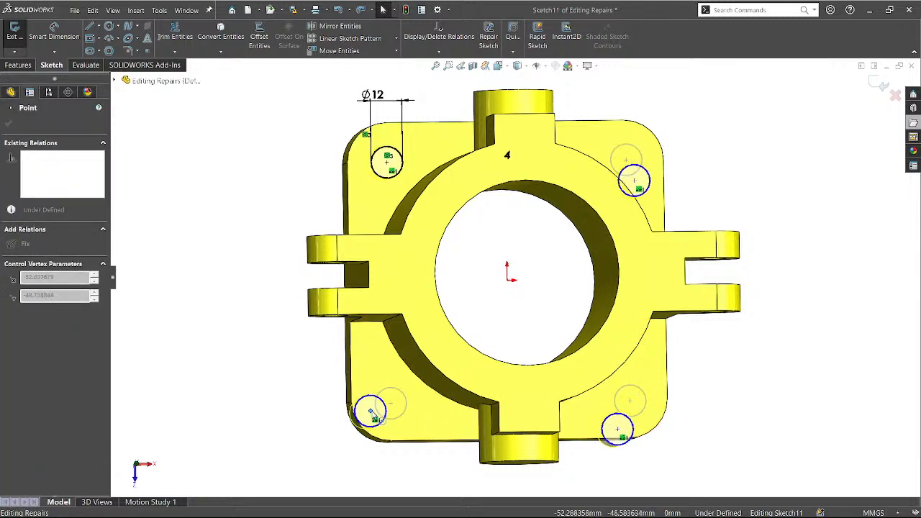
click(334, 441)
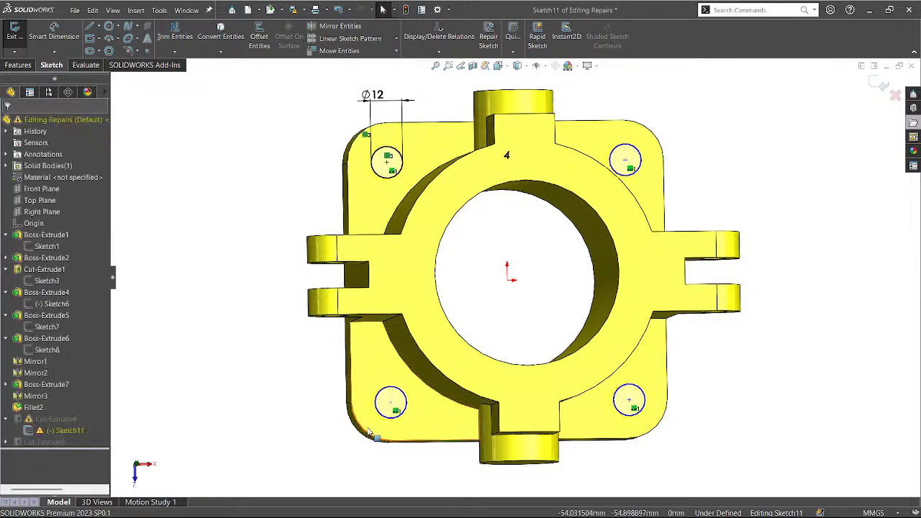
click(367, 436)
click(353, 442)
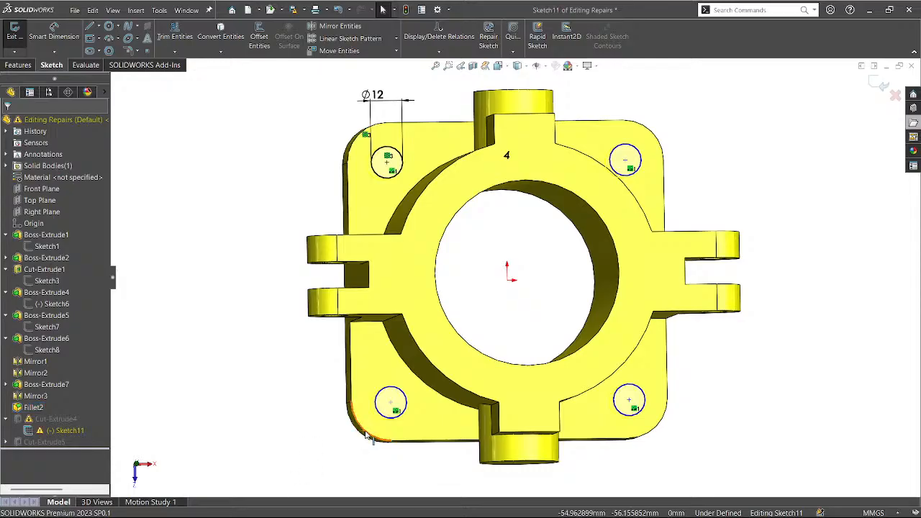
click(367, 435)
ctrl+click(391, 405)
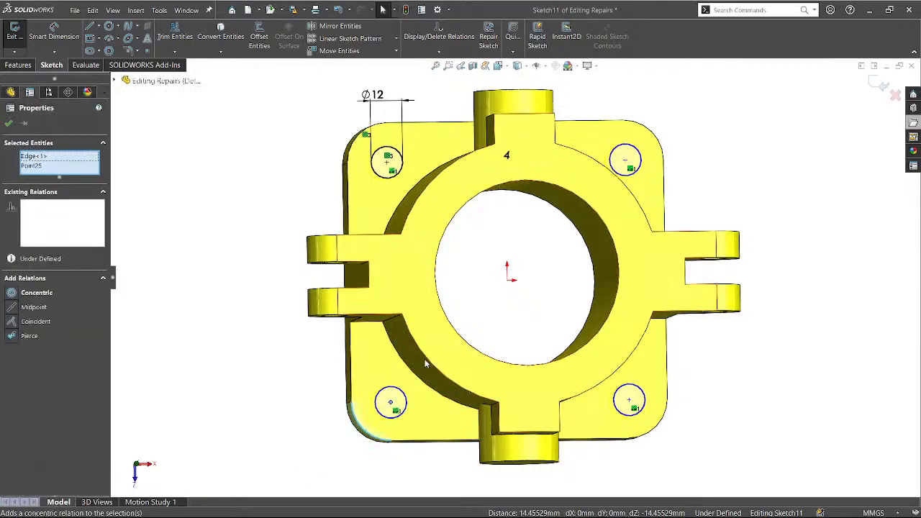
click(423, 359)
click(233, 400)
middle_drag(270, 380, 271, 398)
key(ctrl+8)
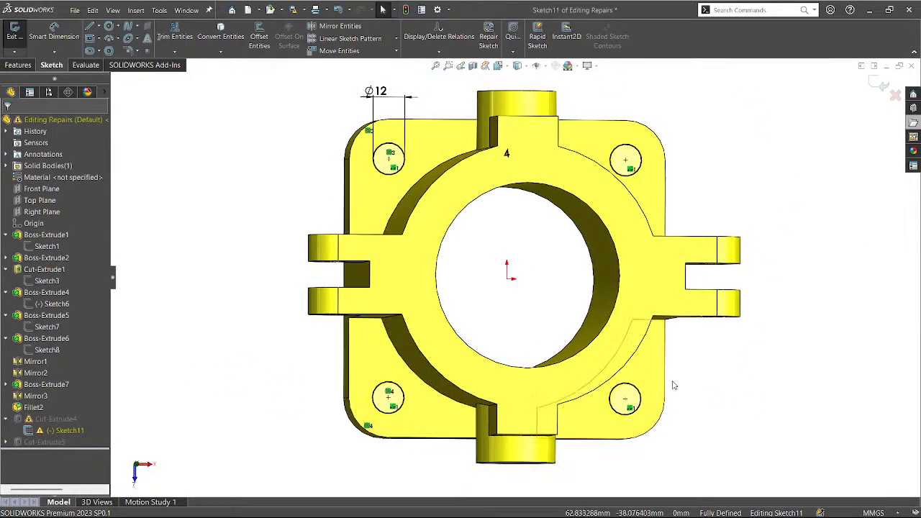
click(872, 86)
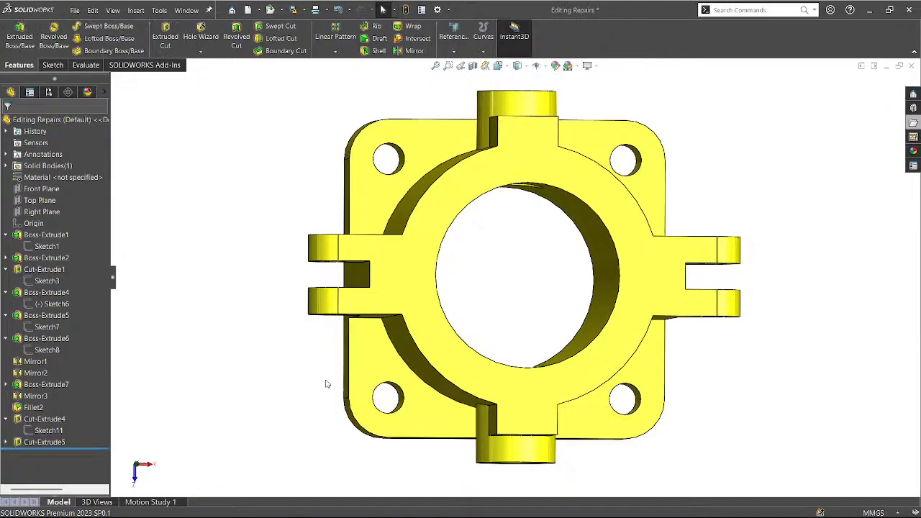
Snap the part to isometric view and bring up the Task Pane file browser.
middle_drag(242, 406, 252, 378)
key(ctrl+7)
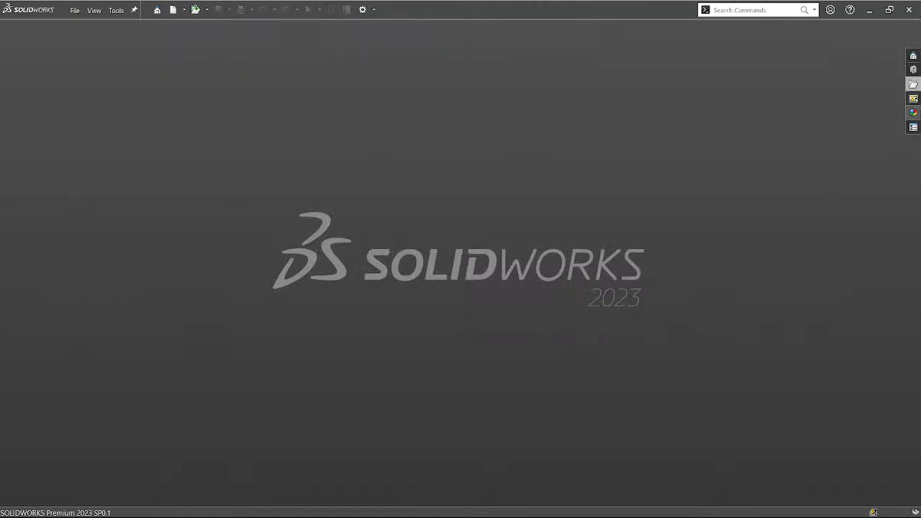
click(913, 85)
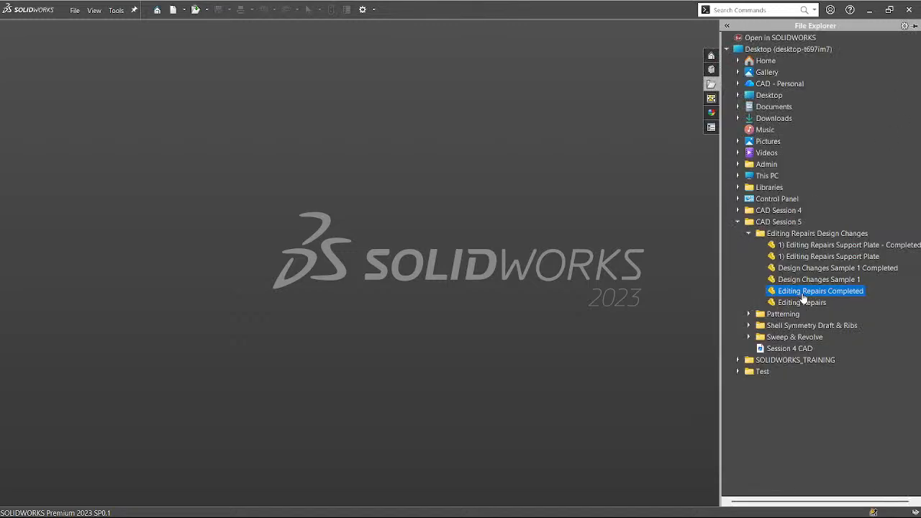
Open 1) Editing Repairs Support Plate and its Completed reference from the file browser.
double_click(847, 257)
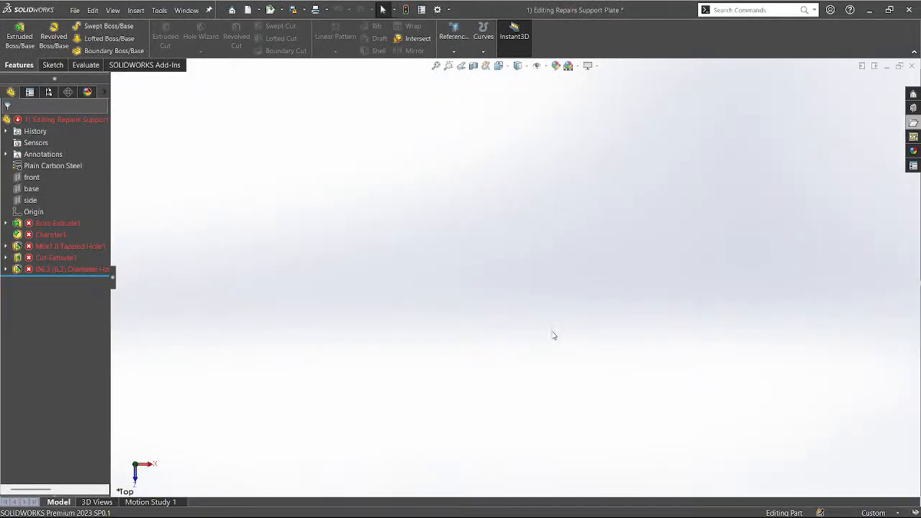
click(918, 130)
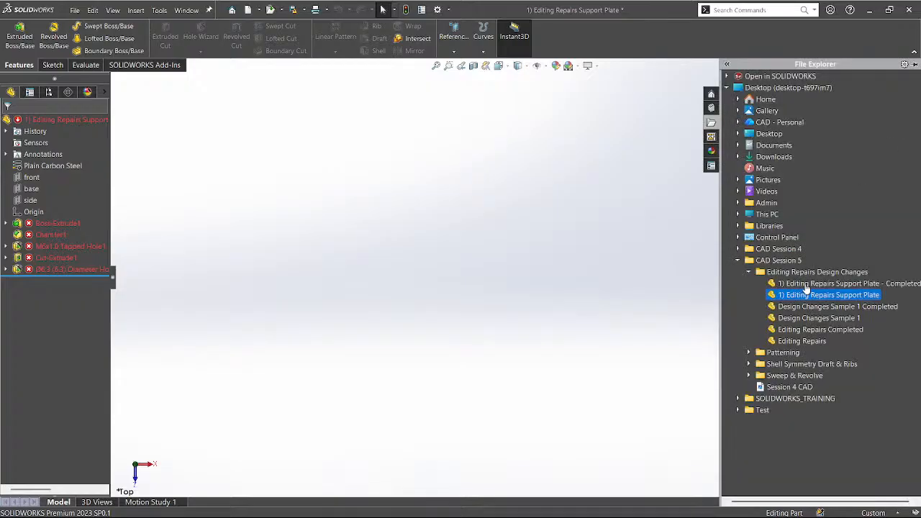
double_click(806, 284)
Tile the broken part and its Completed reference vertically side by side.
click(173, 259)
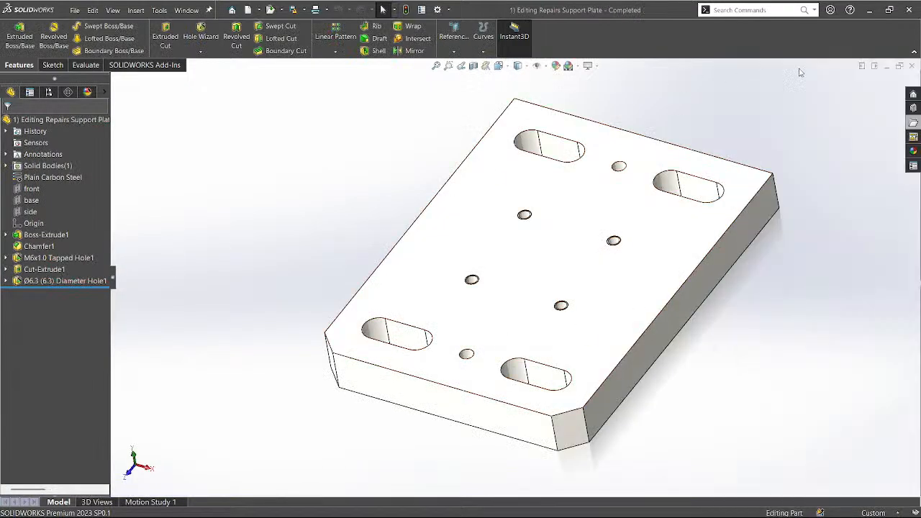
click(873, 66)
click(340, 198)
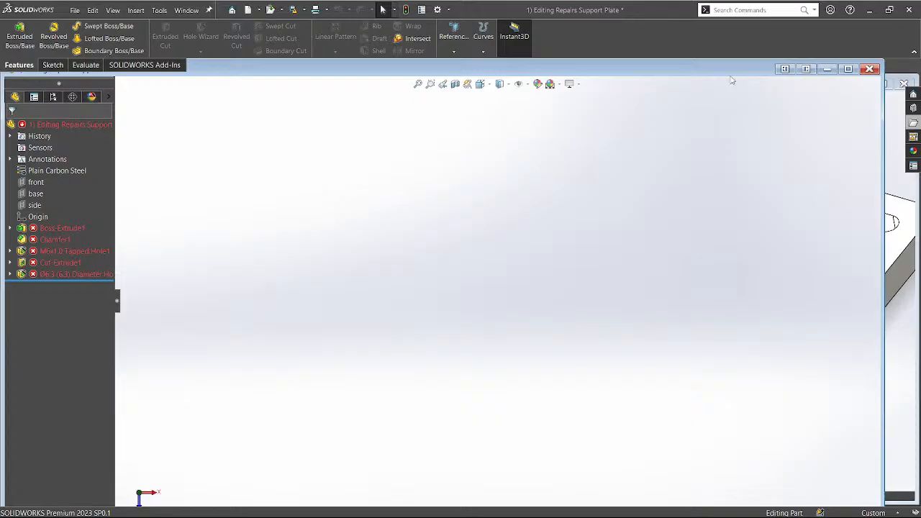
click(806, 69)
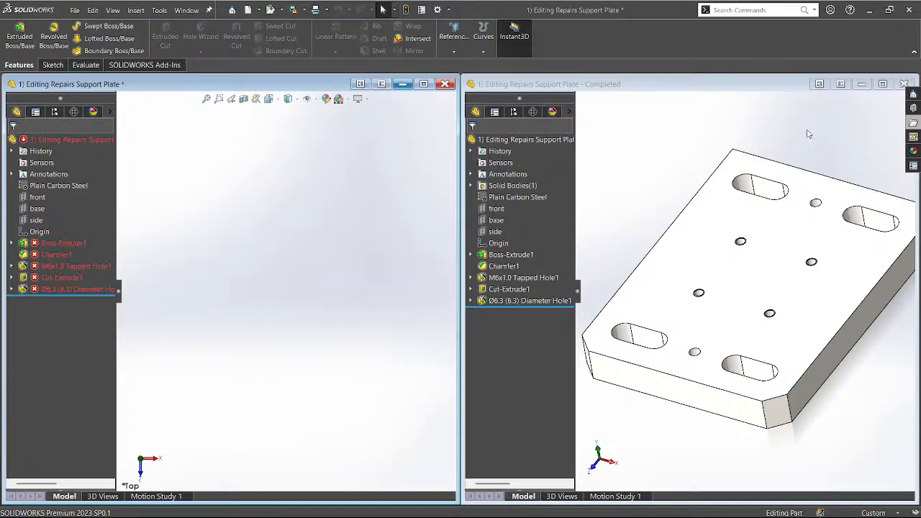
scroll(807, 131, up, 1)
scroll(807, 131, down, 1)
middle_drag(737, 157, 740, 157)
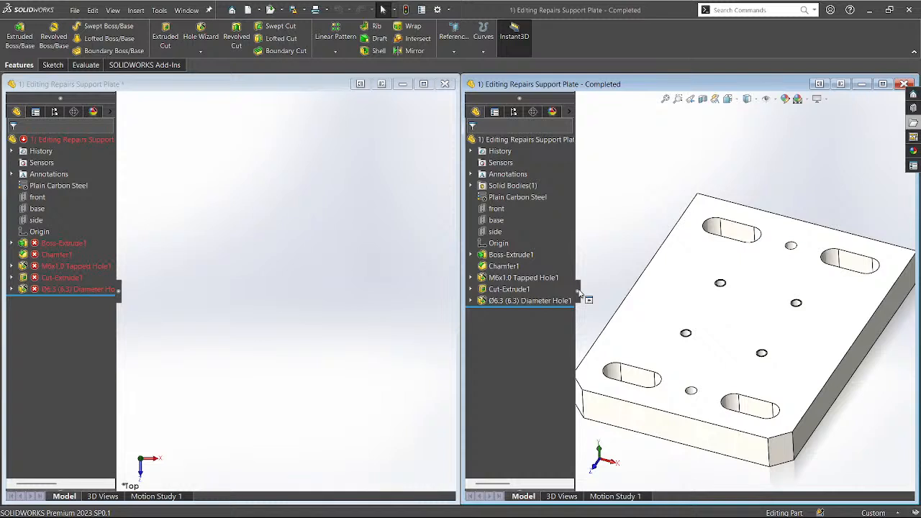
key(f)
click(234, 291)
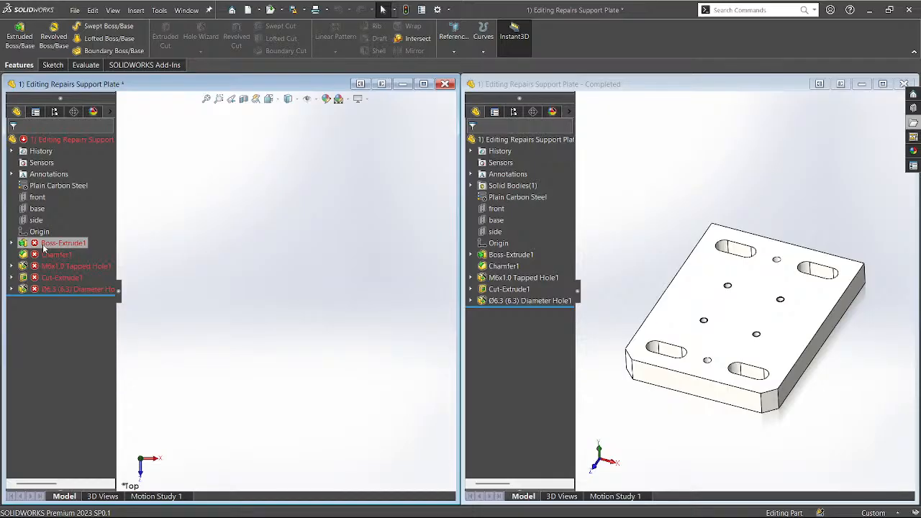
Open Boss-Extrude1's Sketch1 for editing.
click(11, 243)
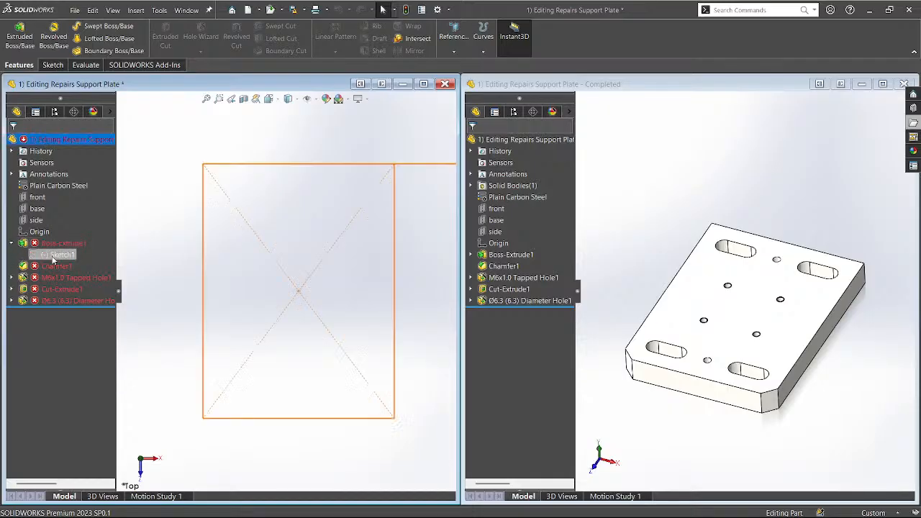
click(53, 255)
click(62, 230)
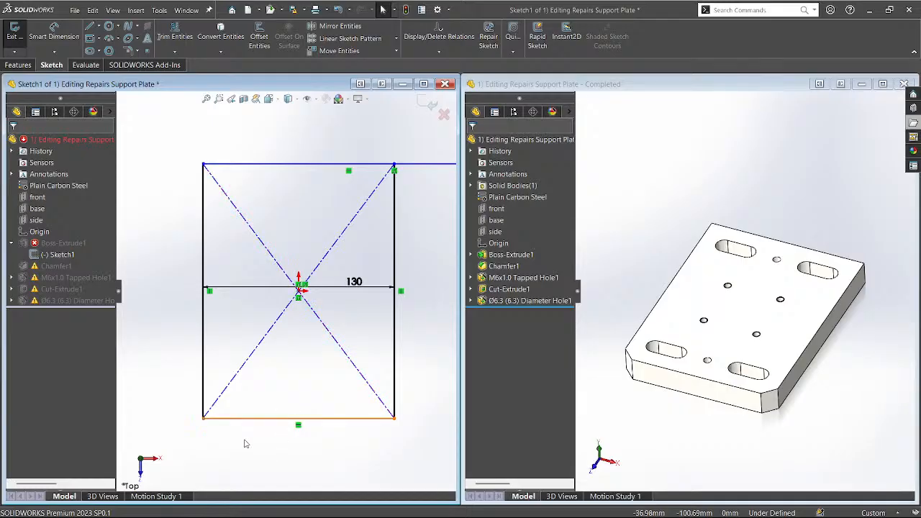
Zoom in and power-trim the top line's overhang past the rectangle corner.
scroll(243, 444, down, 2)
scroll(243, 444, up, 2)
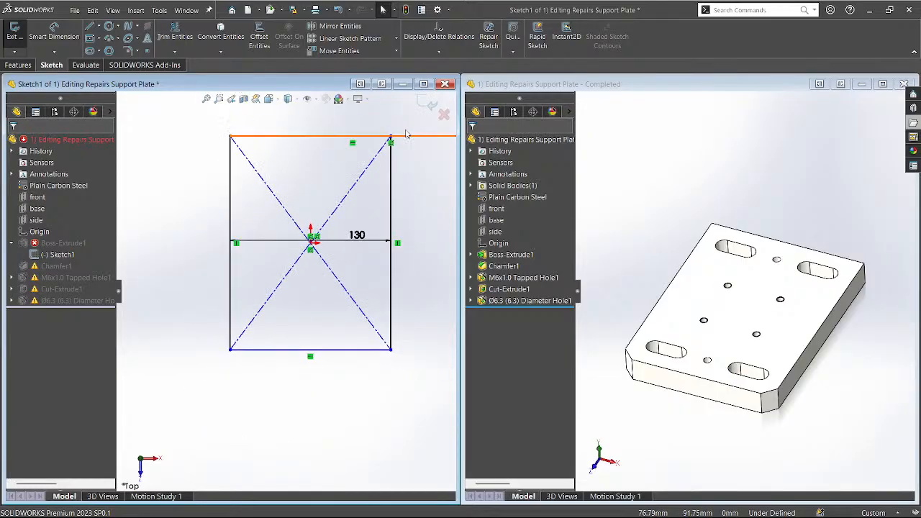
scroll(360, 210, down, 5)
scroll(347, 213, down, 4)
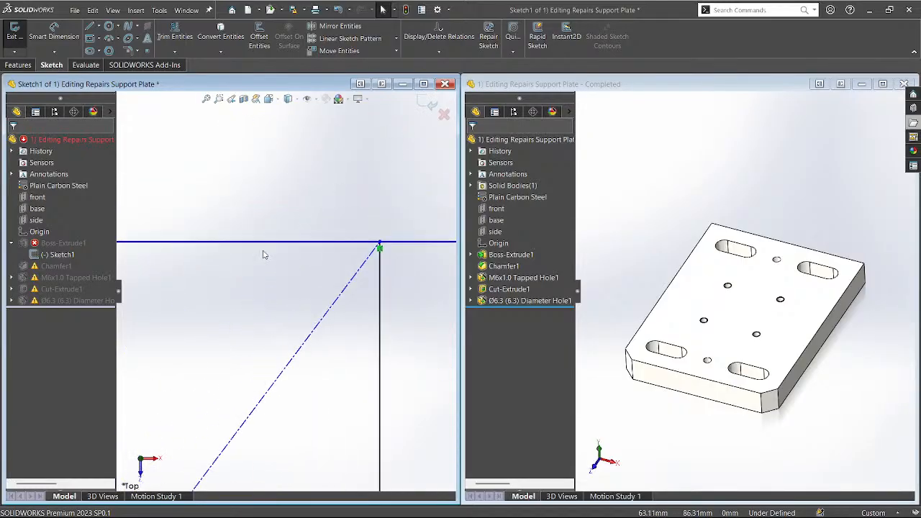
scroll(285, 306, up, 5)
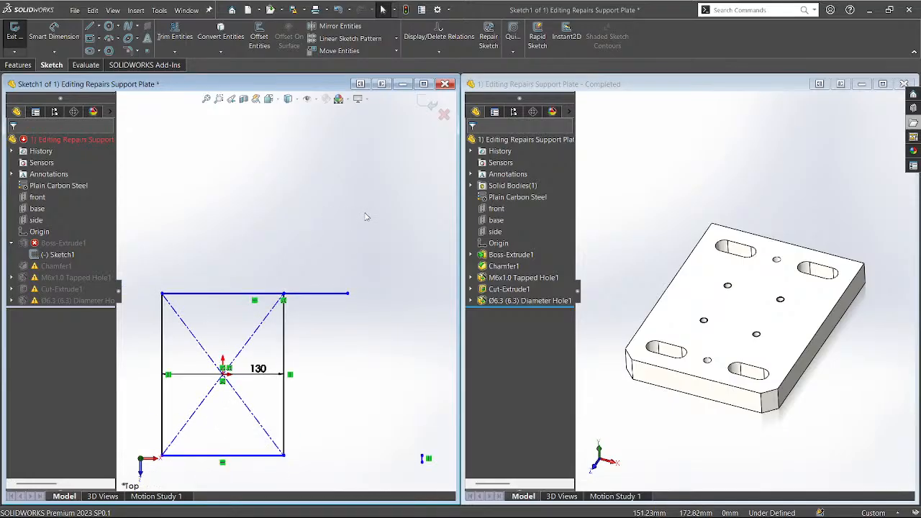
scroll(176, 468, down, 3)
scroll(206, 442, up, 2)
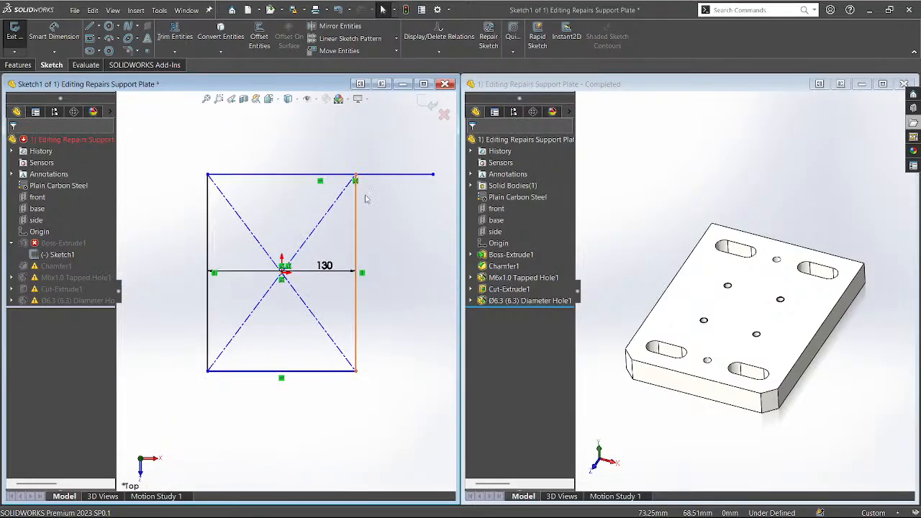
key(t)
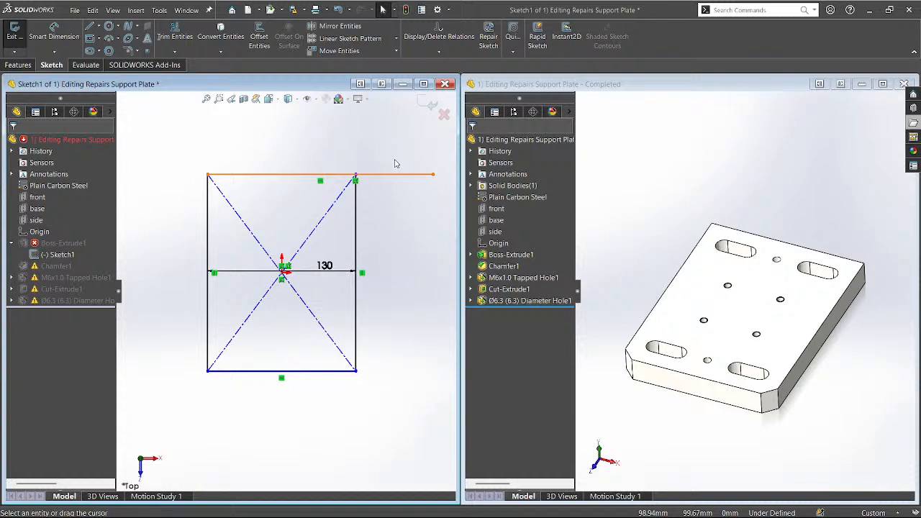
drag(395, 159, 384, 226)
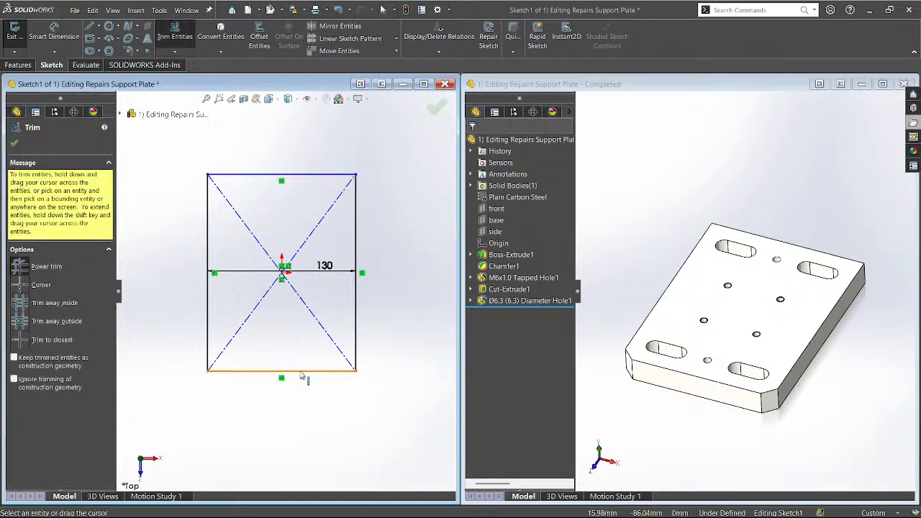
Dimension the rectangle's right edge to a 173 mm height.
key(d)
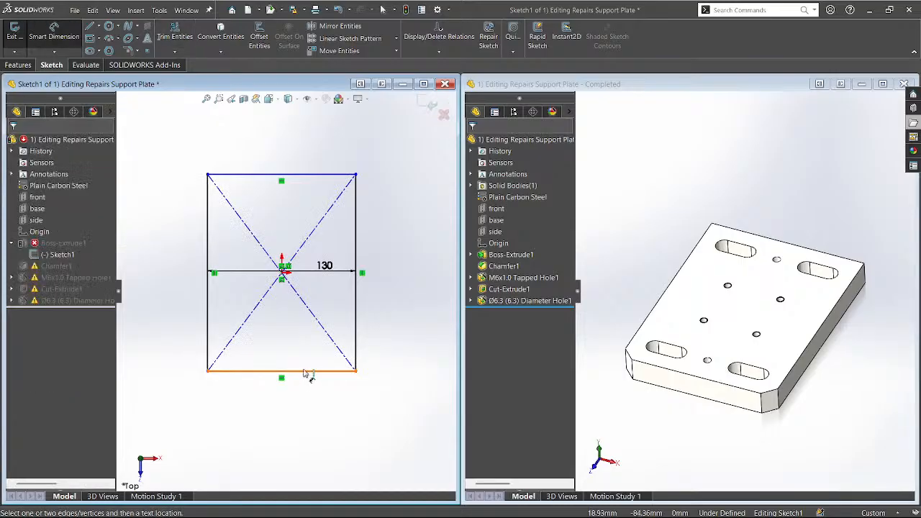
click(355, 308)
click(387, 297)
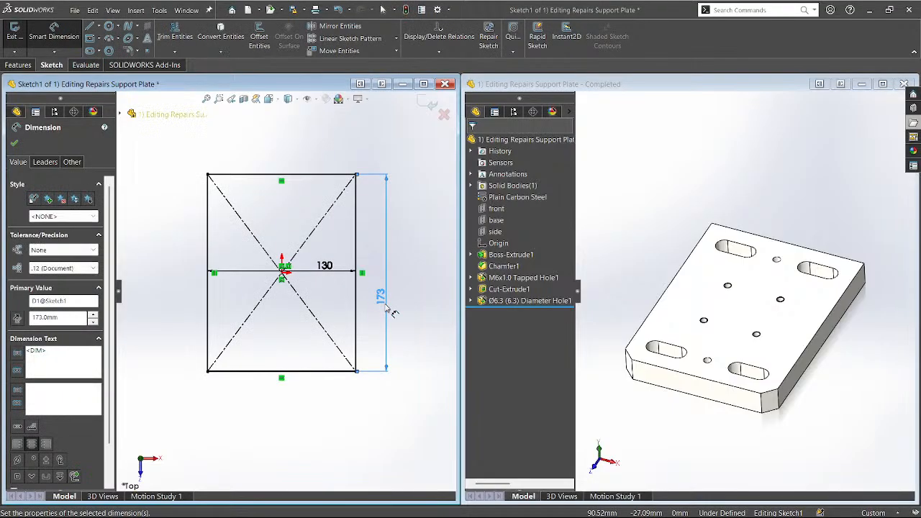
click(384, 436)
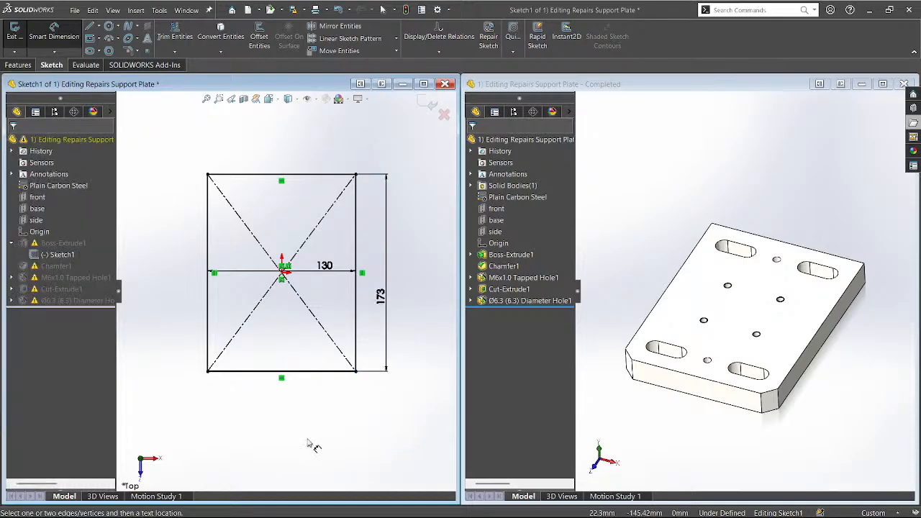
Measure the Completed reference plate's top face to check its length.
click(677, 374)
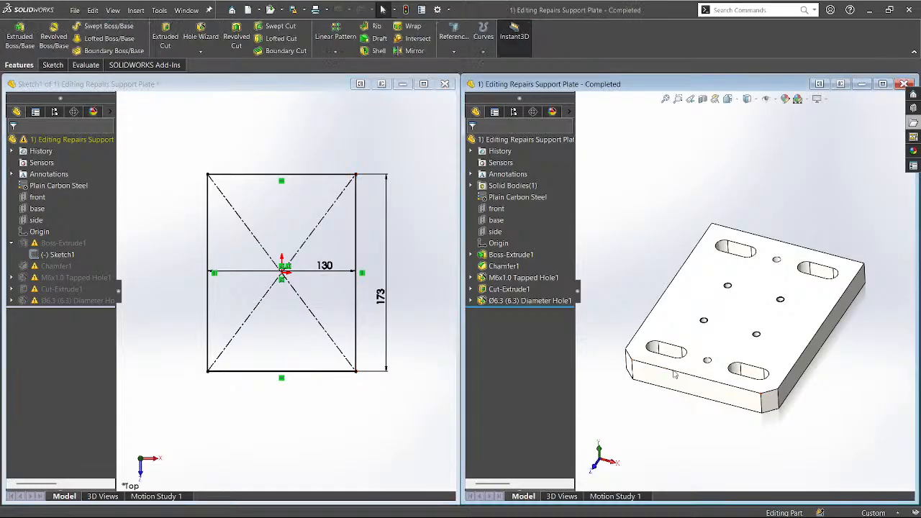
click(722, 330)
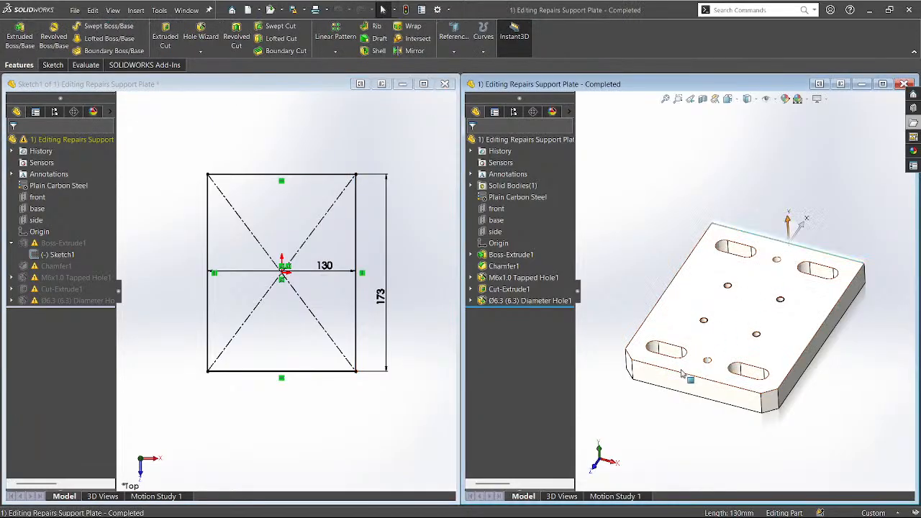
click(668, 390)
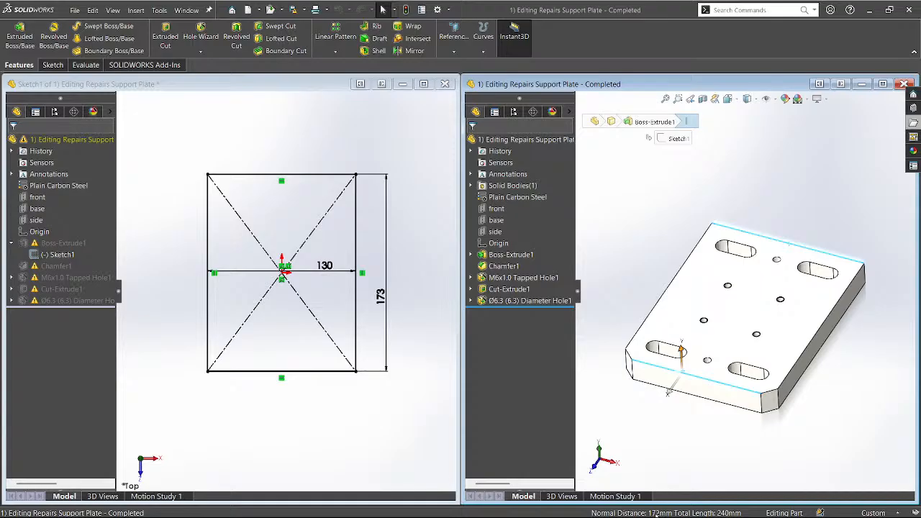
Change the base sketch's 173 height dimension to 172 and rebuild the part.
click(393, 375)
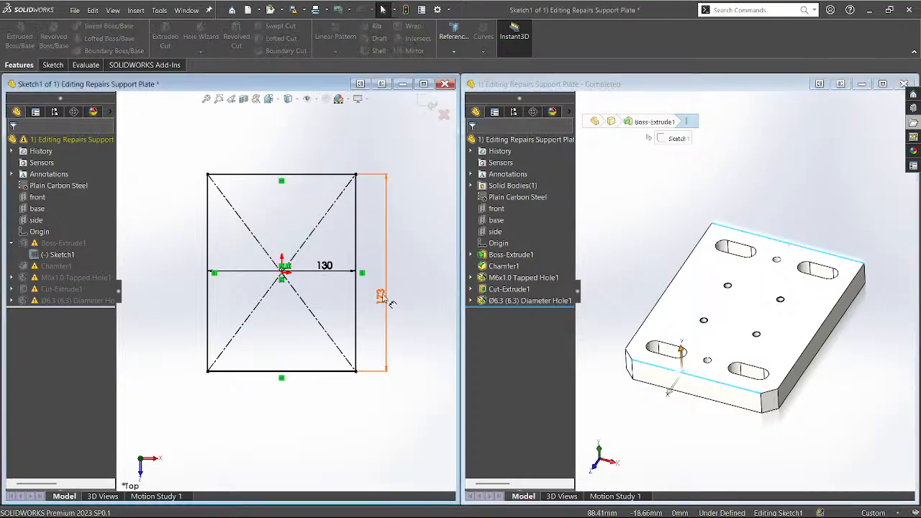
double_click(384, 297)
click(381, 295)
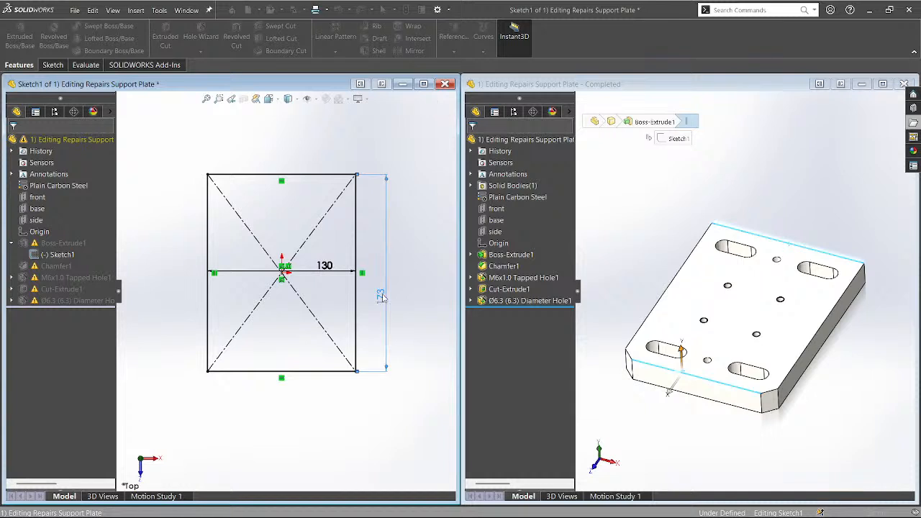
key(Escape)
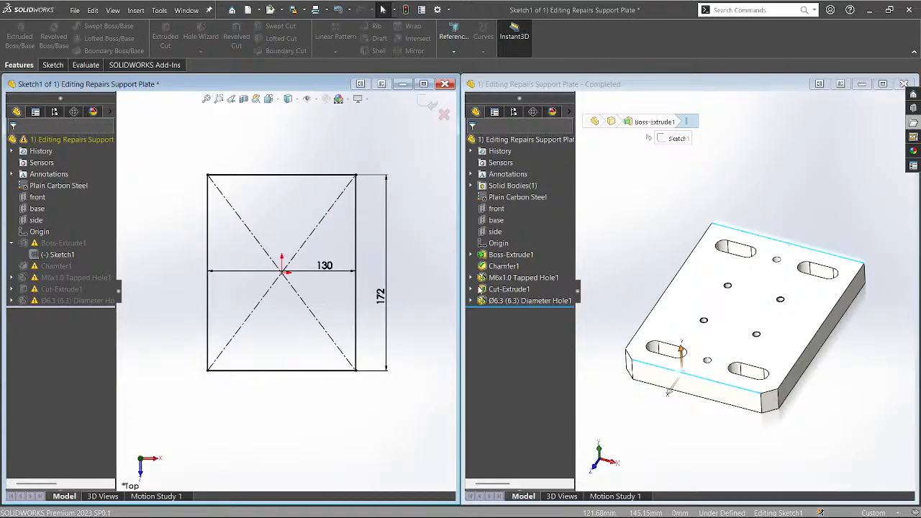
key(ctrl+b)
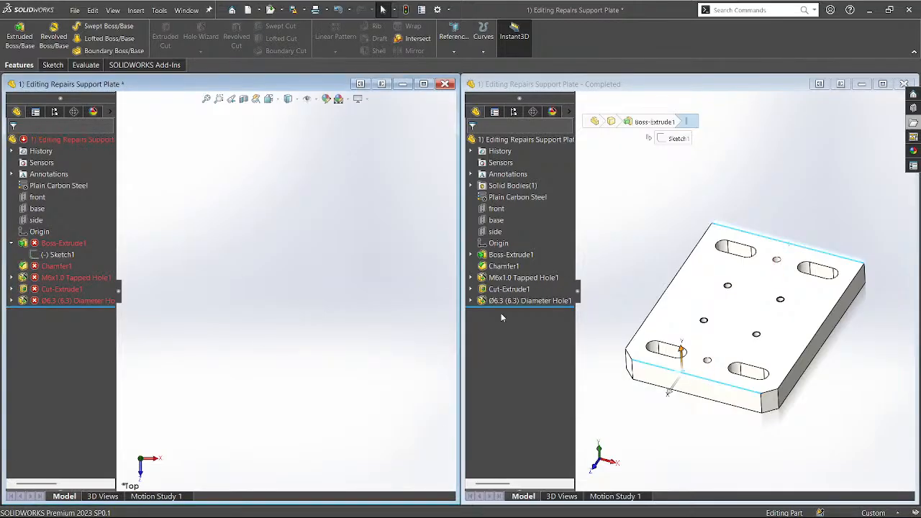
Reopen Sketch1, trim away the stray vertical line, and exit to rebuild the plate.
click(46, 255)
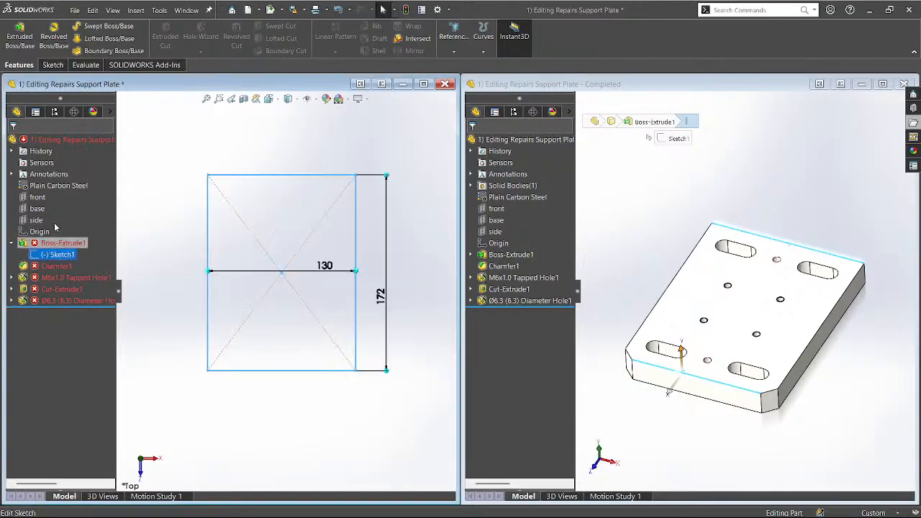
click(55, 226)
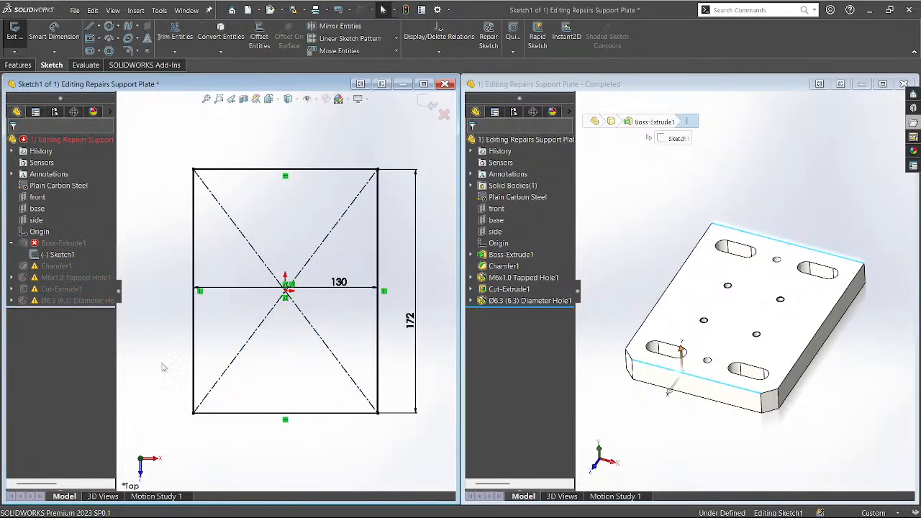
scroll(367, 332, down, 8)
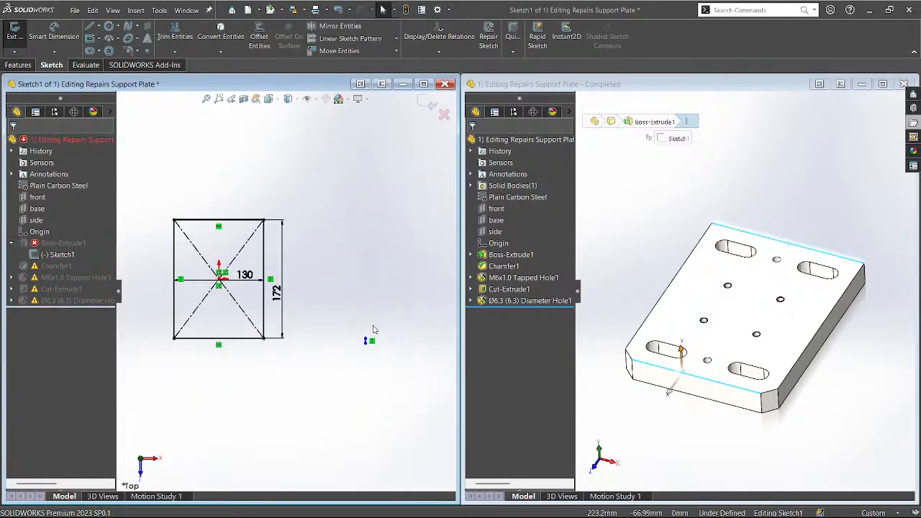
mouse_move(248, 288)
mouse_down()
mouse_move(289, 287)
mouse_move(287, 296)
mouse_move(297, 283)
mouse_up()
key(t)
click(441, 113)
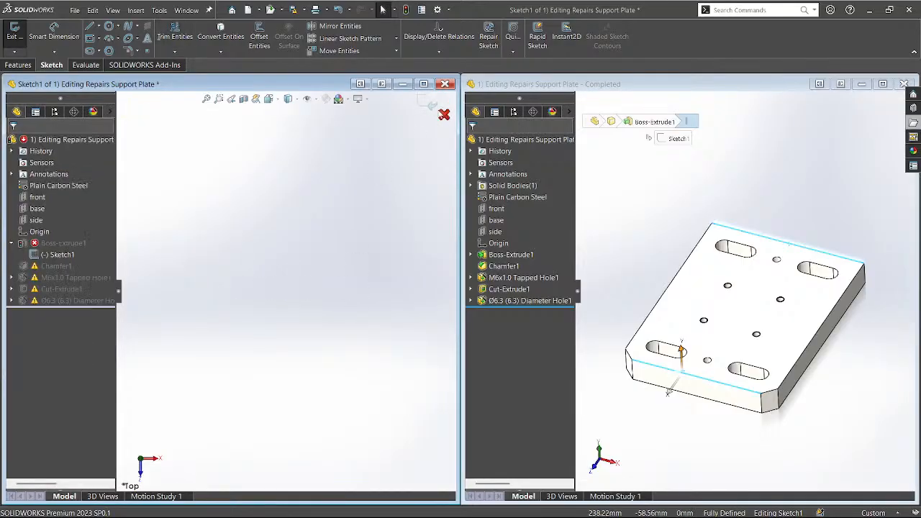
click(431, 107)
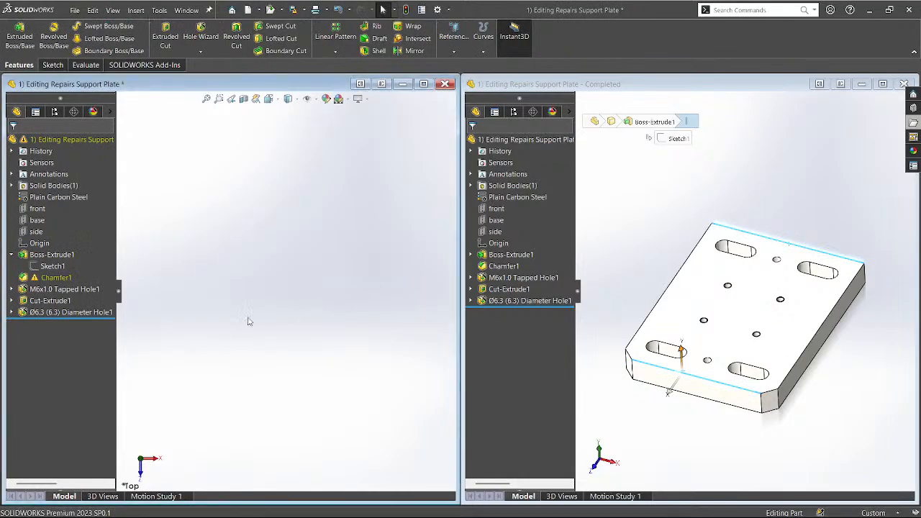
Show the plate in isometric view on a Plain White scene.
key(ctrl+7)
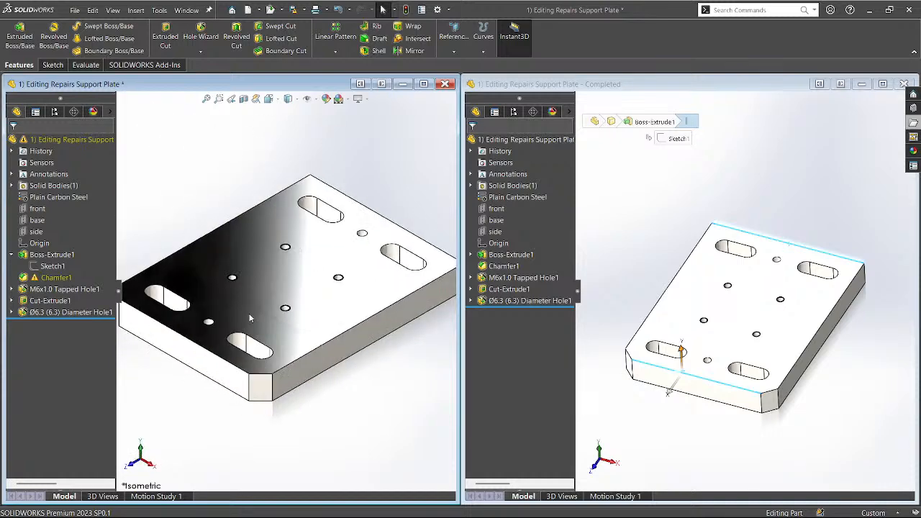
scroll(239, 376, down, 2)
mouse_move(238, 376)
middle_down()
mouse_move(255, 353)
mouse_move(241, 389)
middle_up()
click(341, 101)
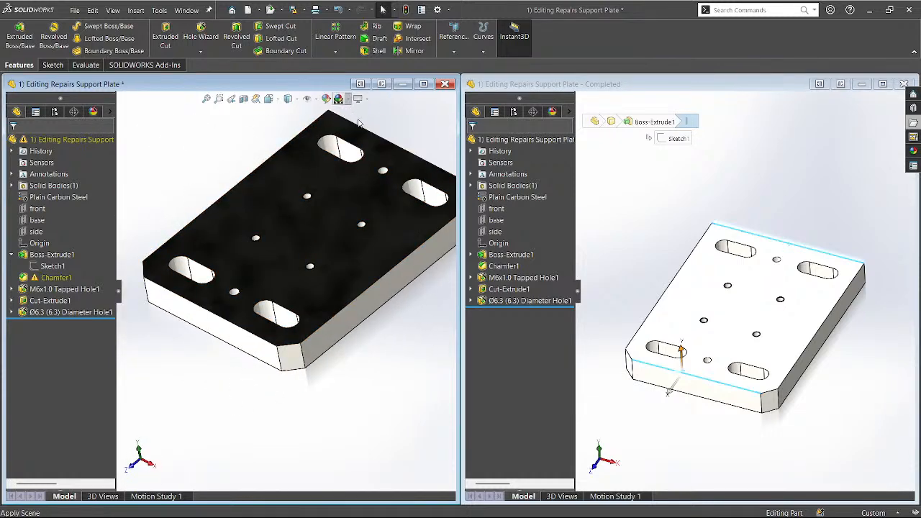
mouse_move(226, 434)
middle_down()
mouse_move(240, 418)
mouse_move(231, 426)
middle_up()
scroll(229, 427, up, 2)
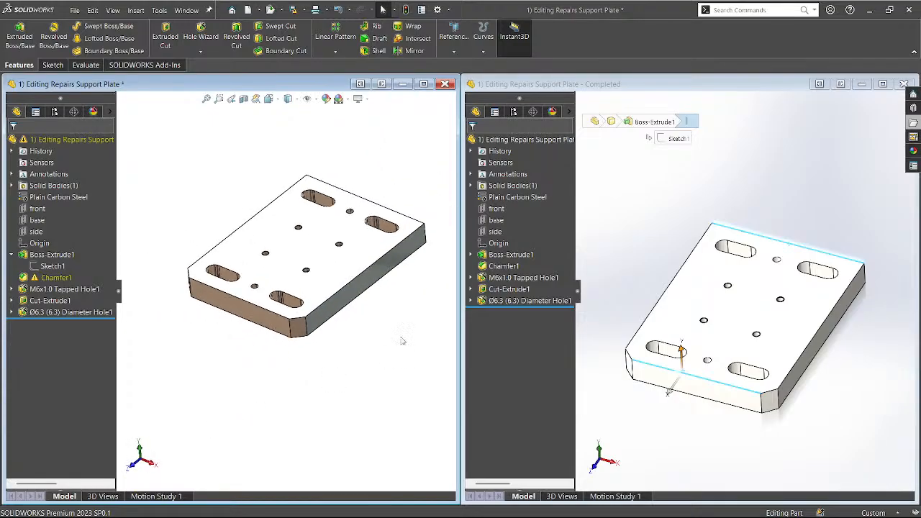
Clear the reference measurement and select Chamfer1 on the repaired plate to check its corners.
click(593, 272)
click(354, 347)
middle_drag(354, 347, 358, 352)
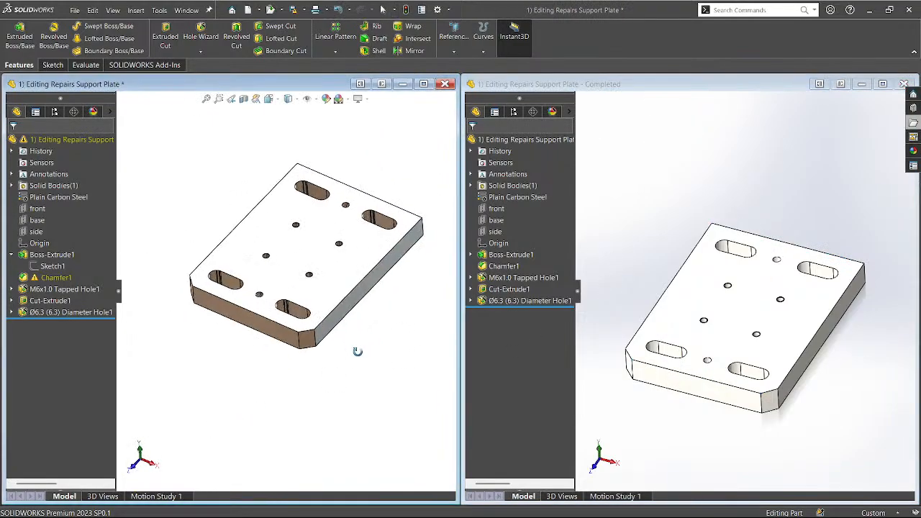
click(50, 278)
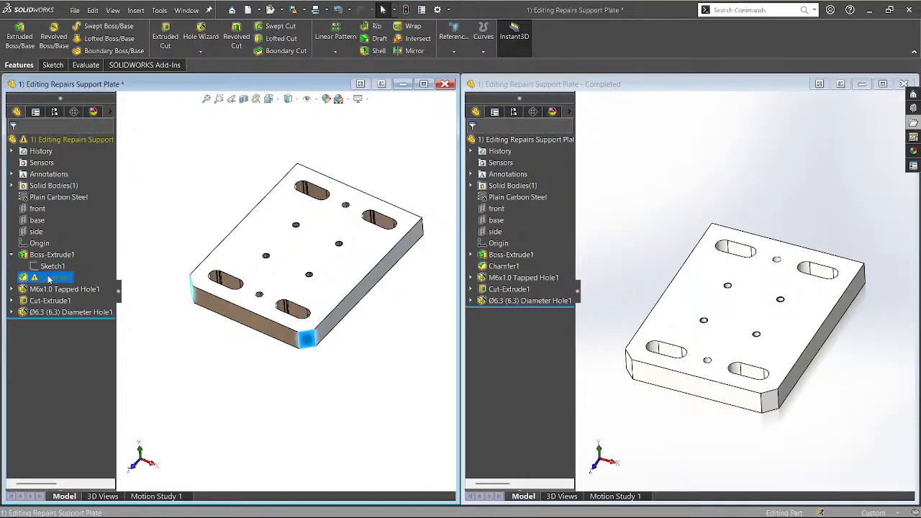
Edit Chamfer1 so Edge<1> and Edge<2> use 10.00 mm at 45°, then confirm it.
click(58, 219)
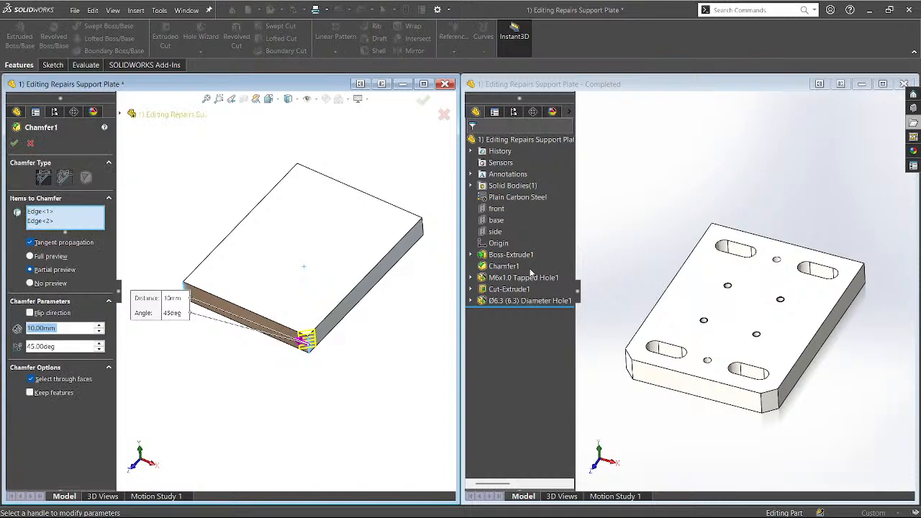
middle_drag(252, 393, 267, 440)
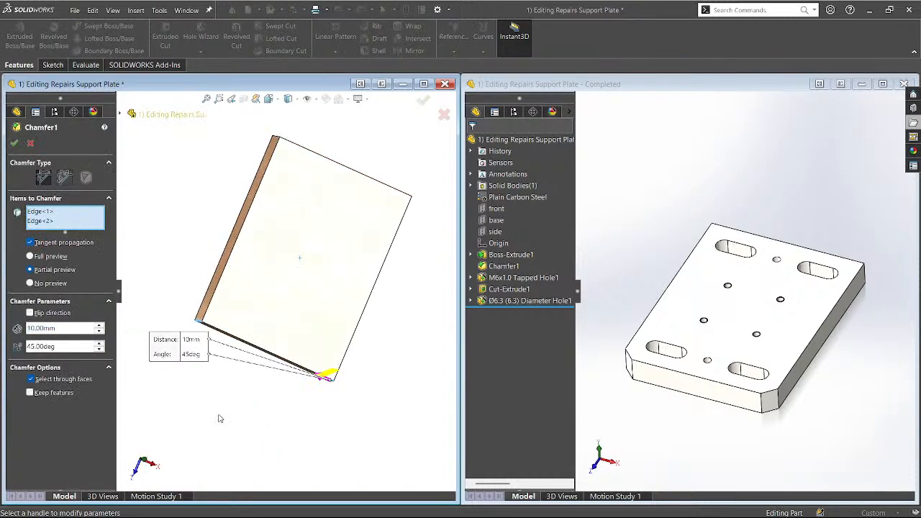
middle_drag(221, 419, 192, 376)
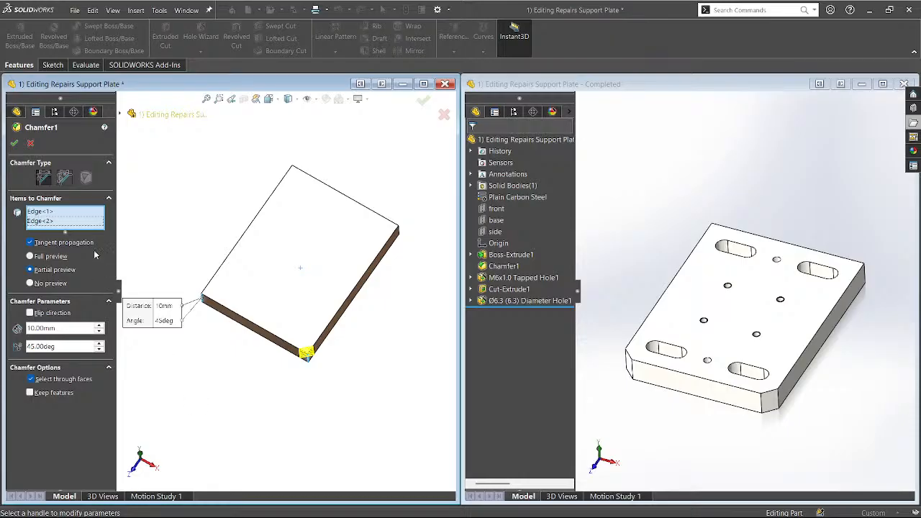
click(50, 212)
middle_drag(167, 383, 180, 397)
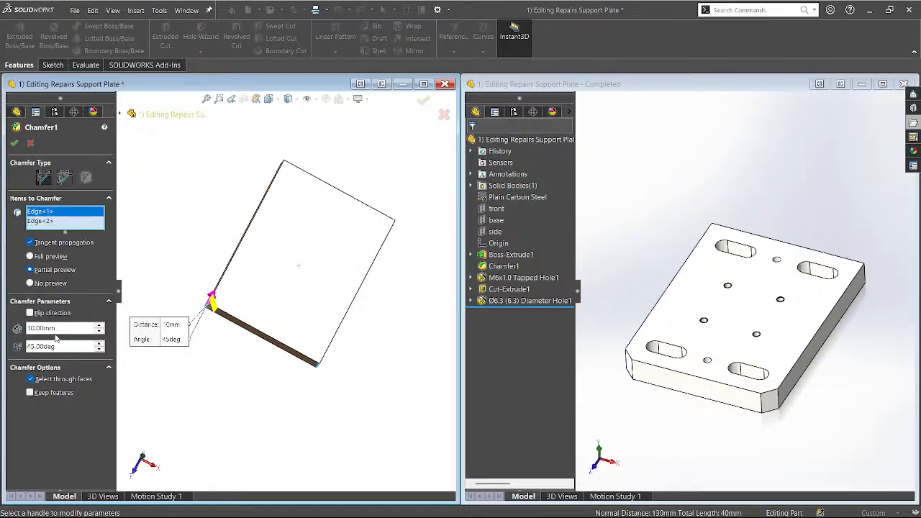
click(14, 144)
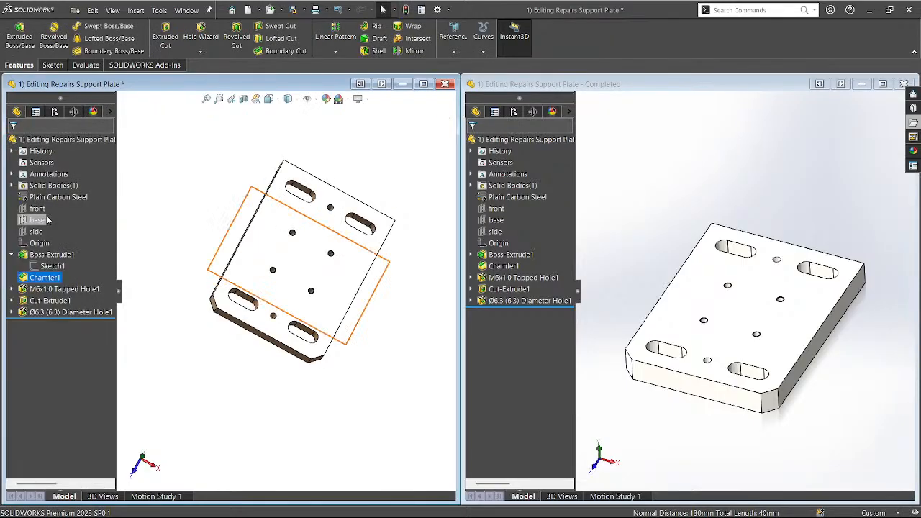
Snap the repaired plate to isometric view.
click(187, 403)
middle_drag(213, 408, 191, 372)
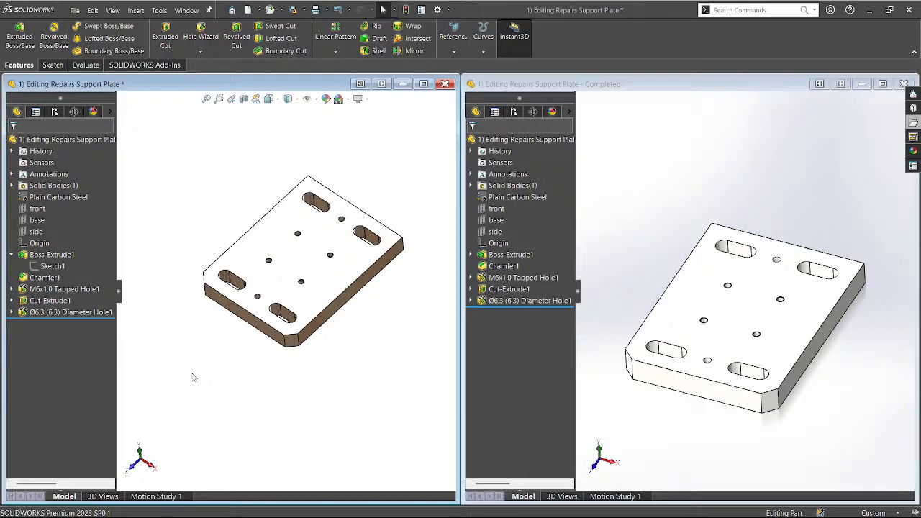
key(ctrl+7)
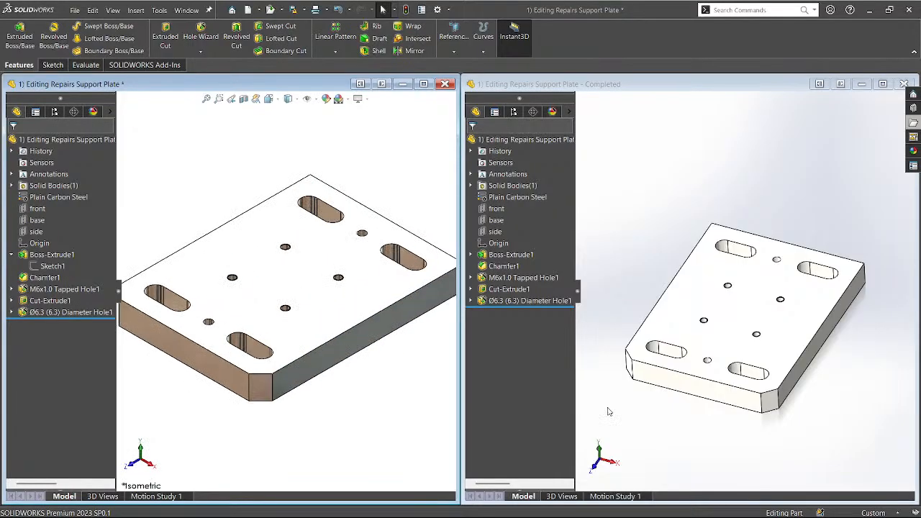
Set the Completed reference to isometric with a Plain White scene and collapse Boss-Extrude1.
click(611, 412)
key(ctrl+7)
scroll(307, 408, up, 1)
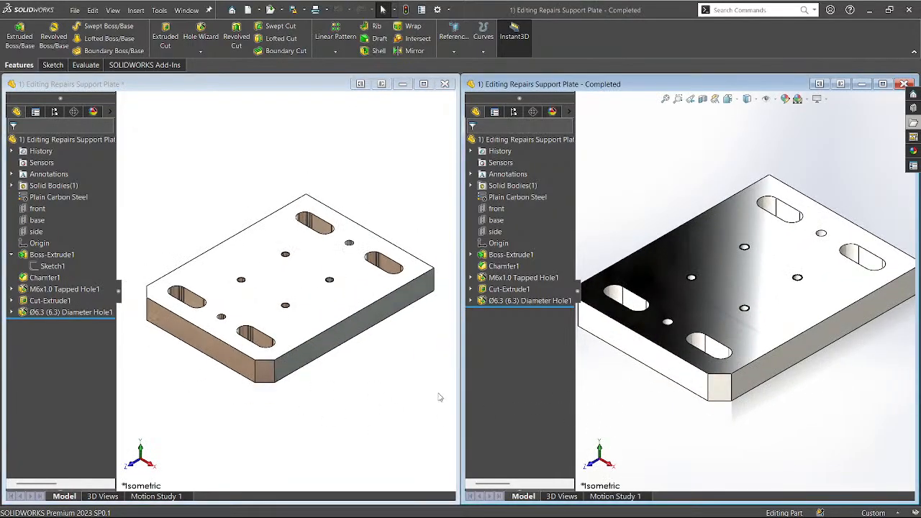
click(799, 99)
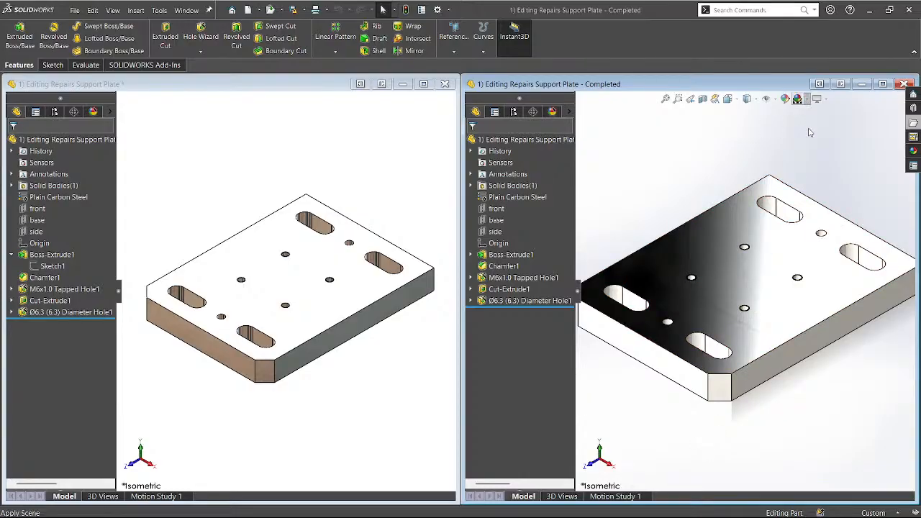
scroll(708, 192, up, 1)
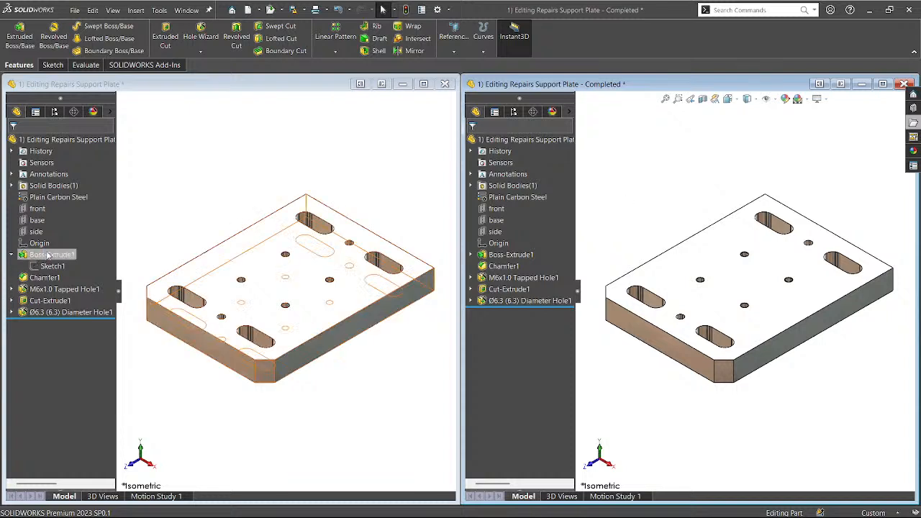
click(12, 256)
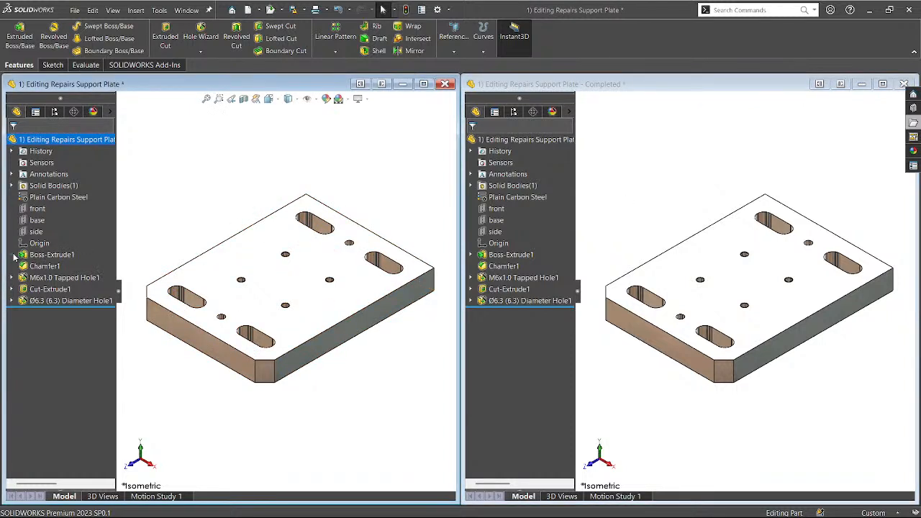
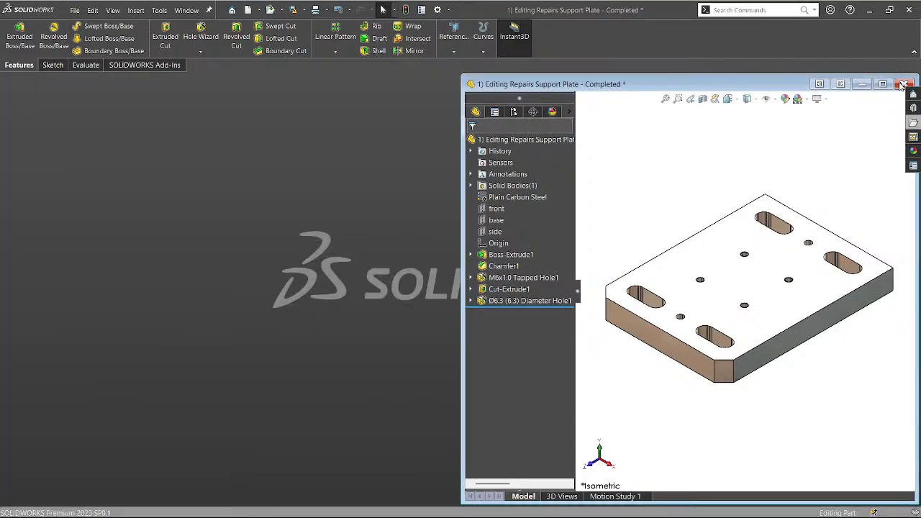
Close the support plate part and open Design Changes Sample 1 from the file browser.
click(490, 281)
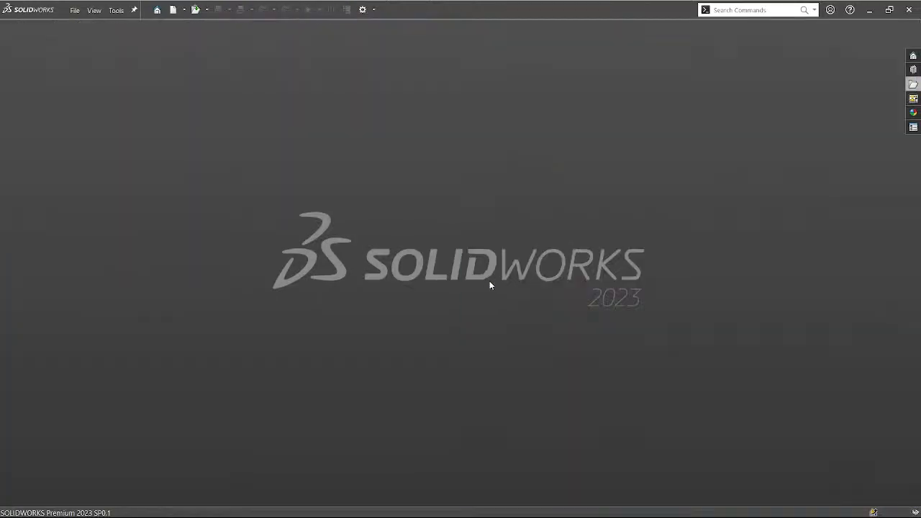
click(913, 87)
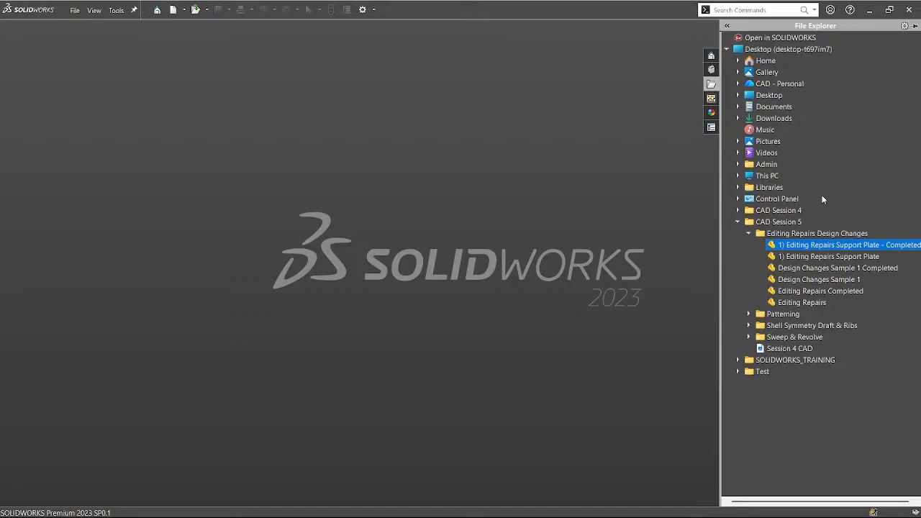
double_click(805, 281)
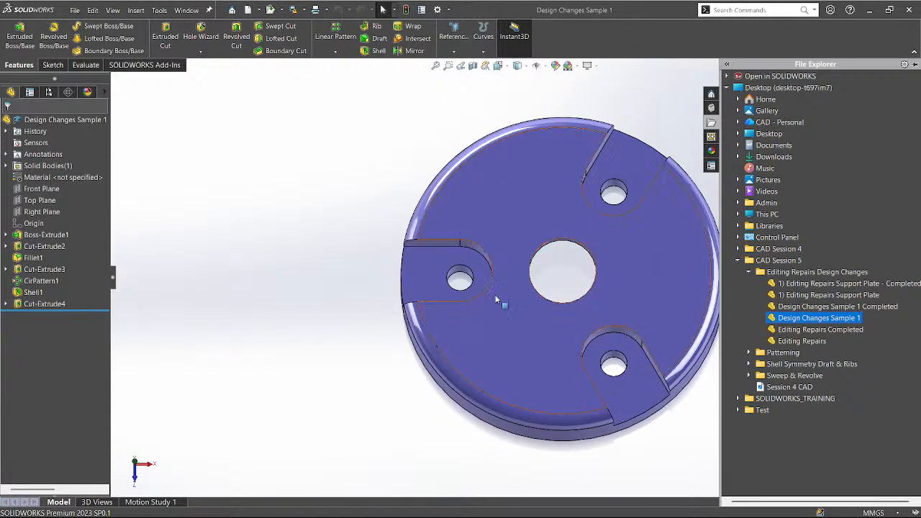
Orbit the disc to an angle, then open Design Changes Sample 1 Completed.
scroll(496, 300, up, 2)
middle_drag(504, 240, 506, 278)
double_click(824, 306)
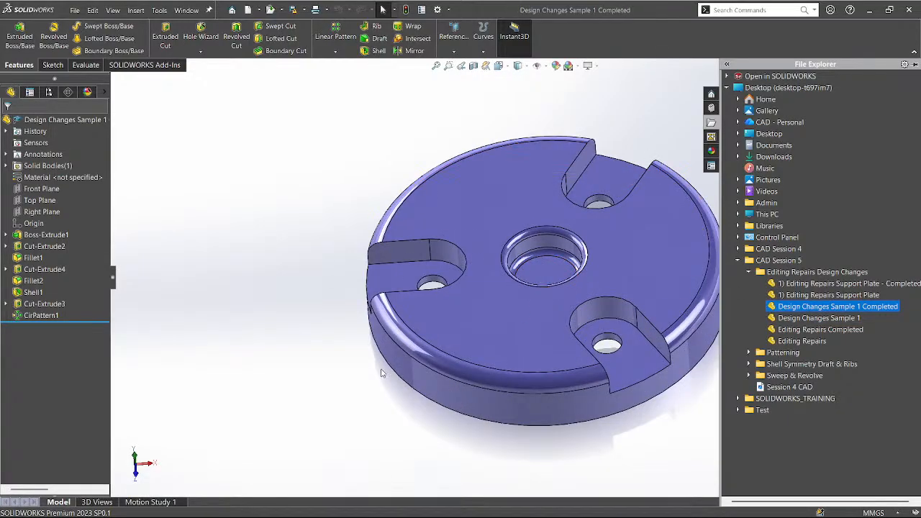
Collapse the file pane and tile both part windows vertically side by side.
click(609, 92)
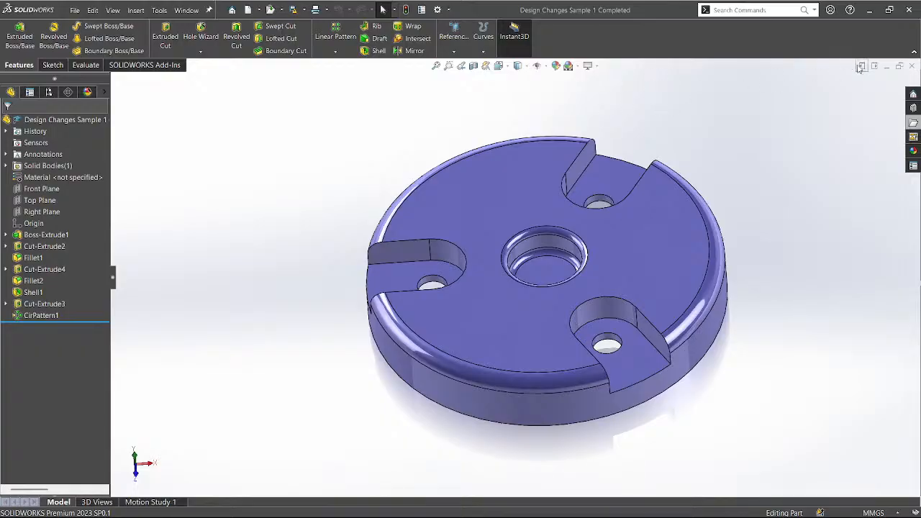
click(866, 69)
click(221, 202)
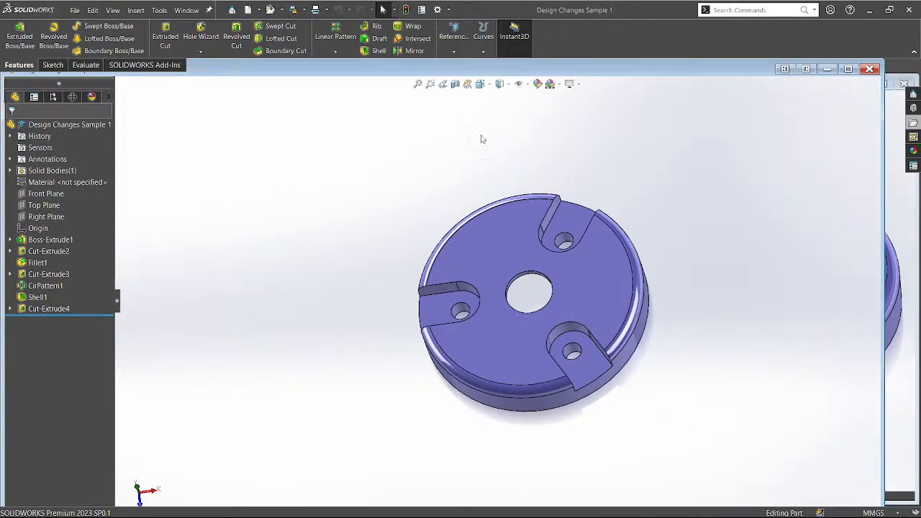
click(790, 69)
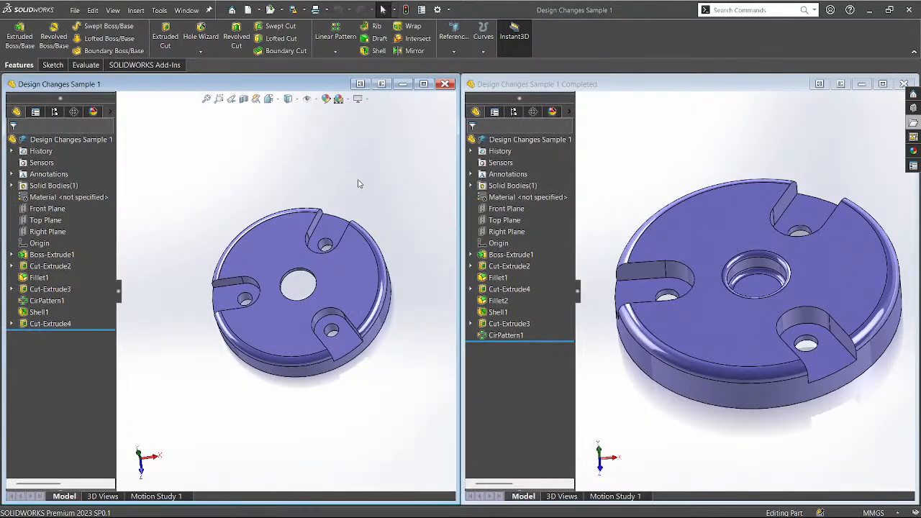
Orbit the left part to inspect its hollow underside and top, checking the Completed part.
middle_drag(368, 195, 418, 242)
scroll(419, 246, down, 2)
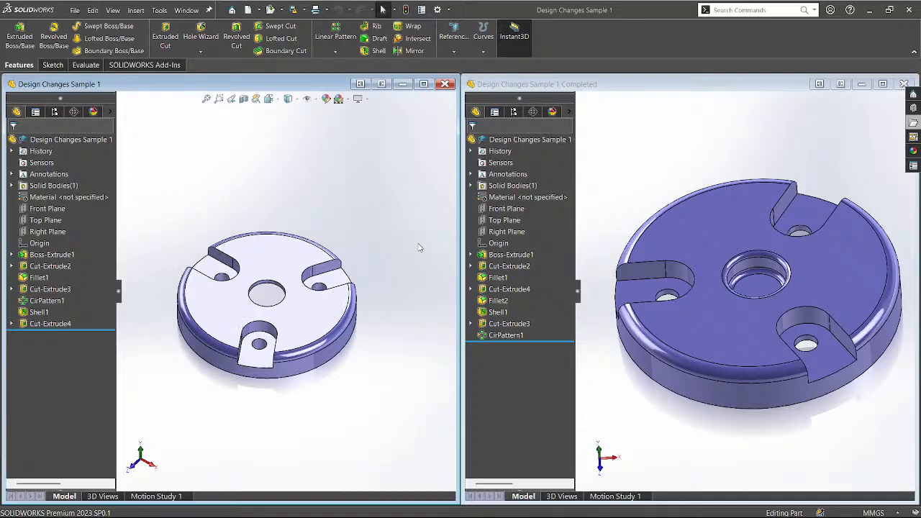
mouse_move(265, 290)
middle_down()
mouse_move(274, 311)
mouse_move(271, 301)
middle_up()
middle_drag(732, 272, 730, 311)
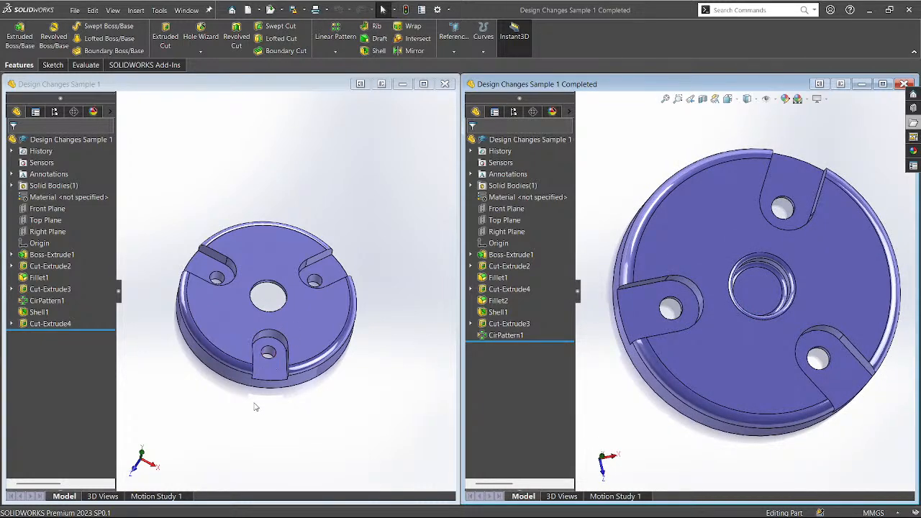
middle_drag(257, 405, 247, 220)
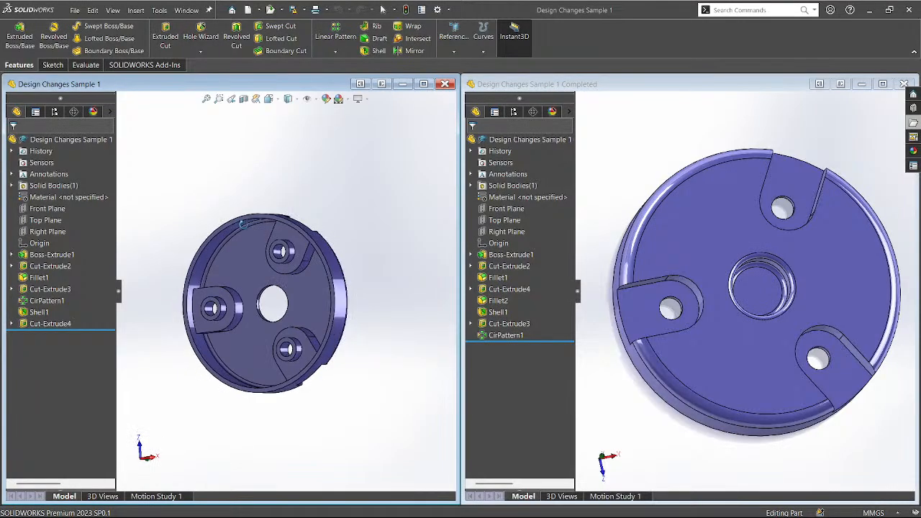
middle_drag(611, 213, 701, 262)
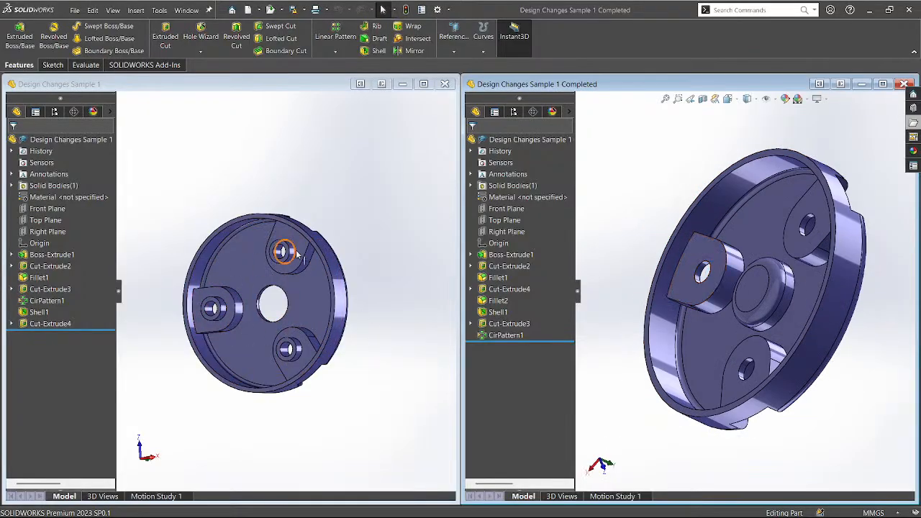
Orbit each part in turn to tilted, edge-on and underside views for comparison.
click(396, 268)
middle_drag(354, 221, 368, 398)
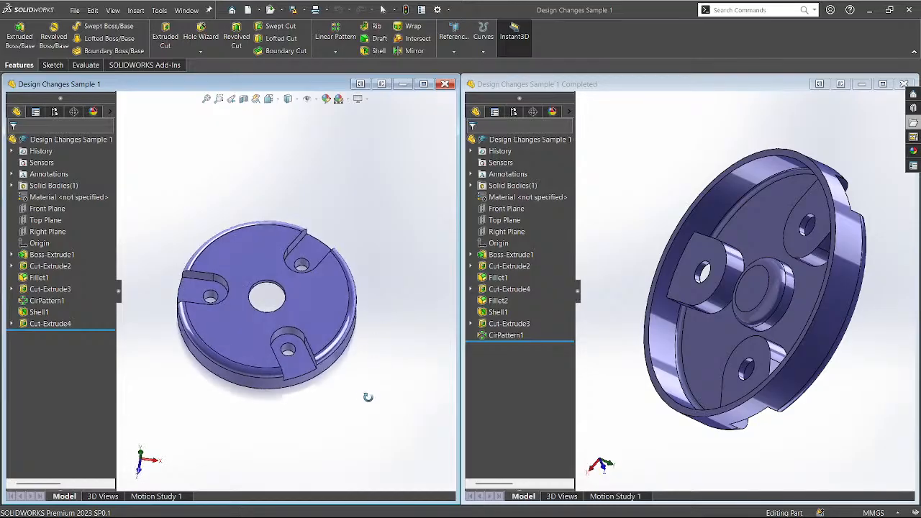
click(662, 186)
middle_drag(642, 210, 686, 382)
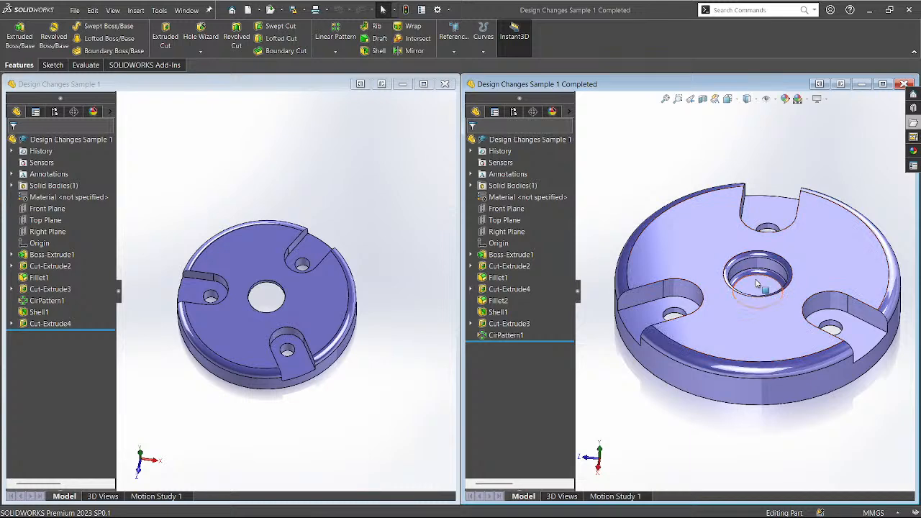
mouse_move(756, 284)
middle_down()
mouse_move(758, 185)
mouse_move(749, 209)
mouse_move(762, 288)
middle_up()
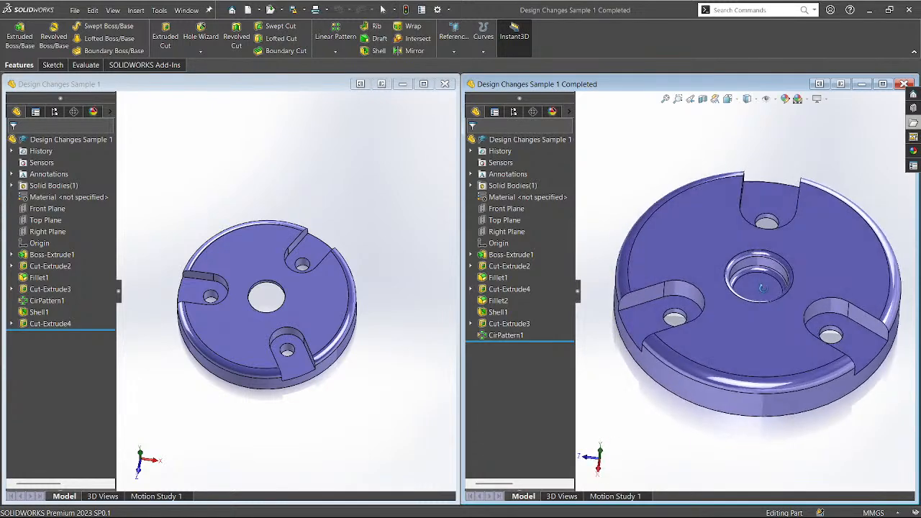
mouse_move(274, 305)
middle_down()
mouse_move(260, 215)
mouse_move(162, 280)
mouse_move(167, 288)
middle_up()
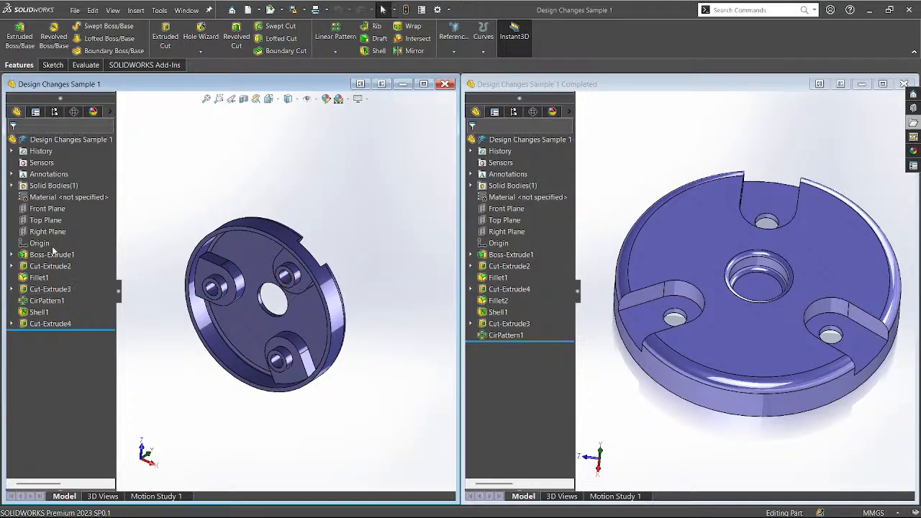
Roll back to Boss-Extrude1, then restore Cut-Extrude2 slots and Fillet1.
drag(60, 325, 90, 262)
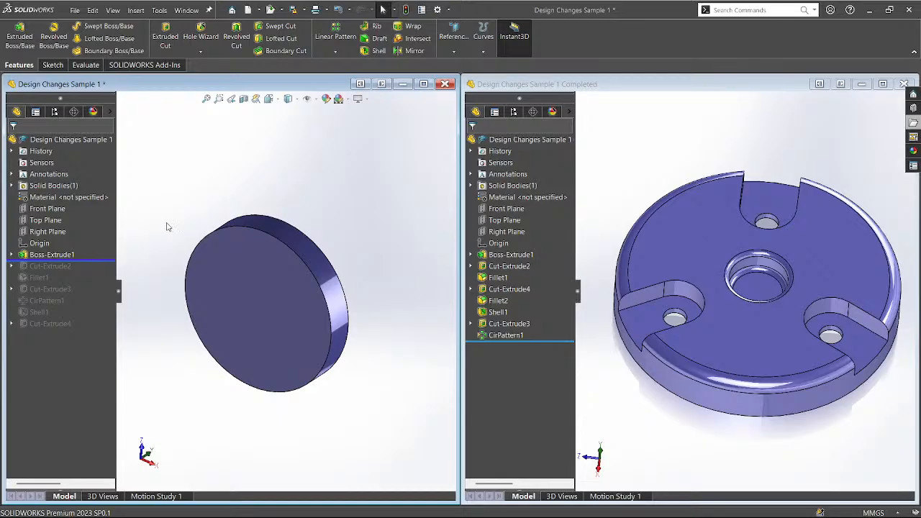
mouse_move(190, 211)
middle_down()
mouse_move(178, 259)
mouse_move(188, 165)
mouse_move(181, 216)
middle_up()
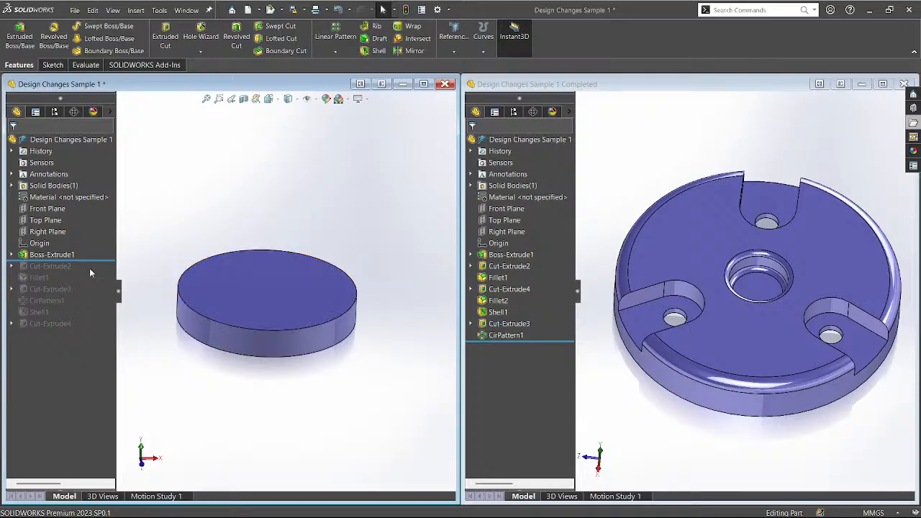
drag(100, 261, 98, 269)
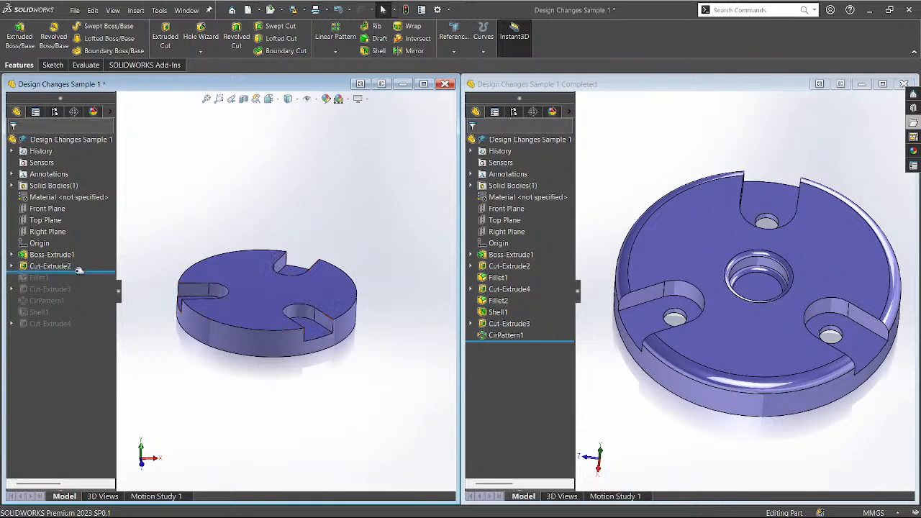
drag(79, 272, 77, 283)
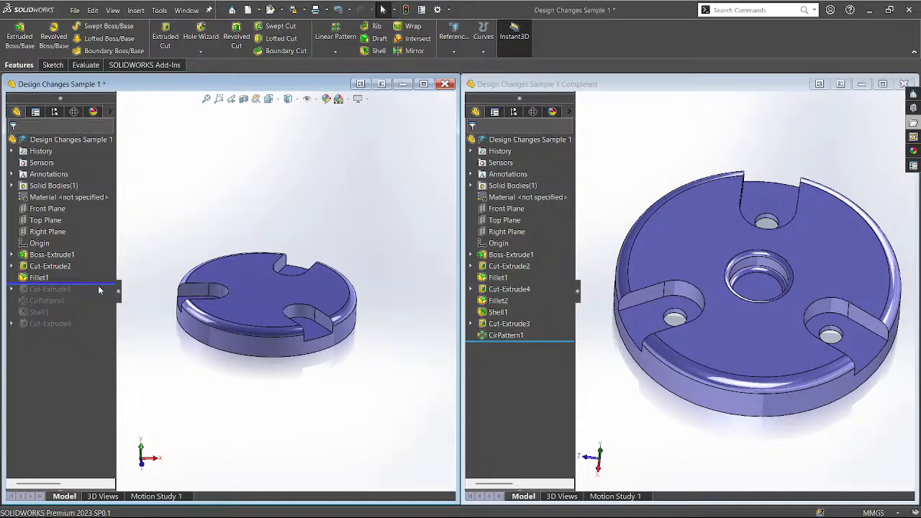
Roll forward to include Cut-Extrude3 and check its dimensions from above.
drag(102, 283, 101, 296)
click(51, 289)
middle_drag(291, 198, 289, 278)
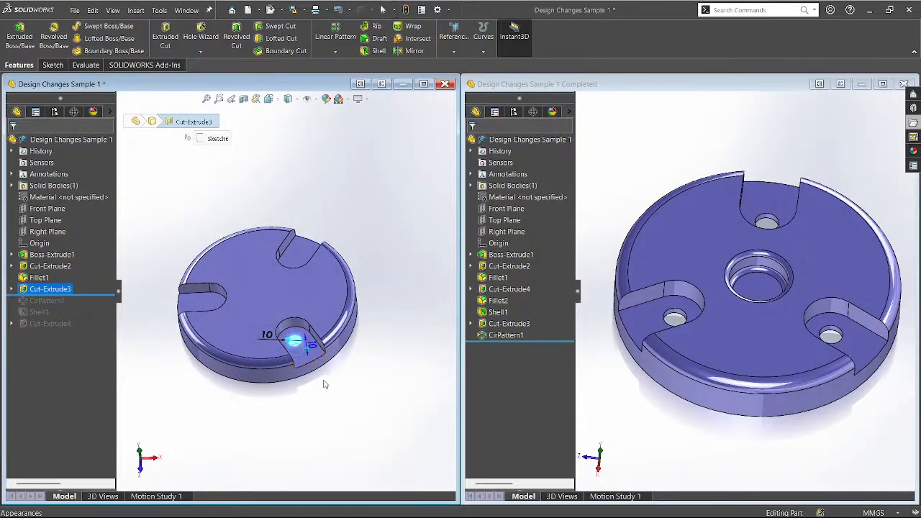
middle_drag(322, 381, 326, 422)
click(325, 422)
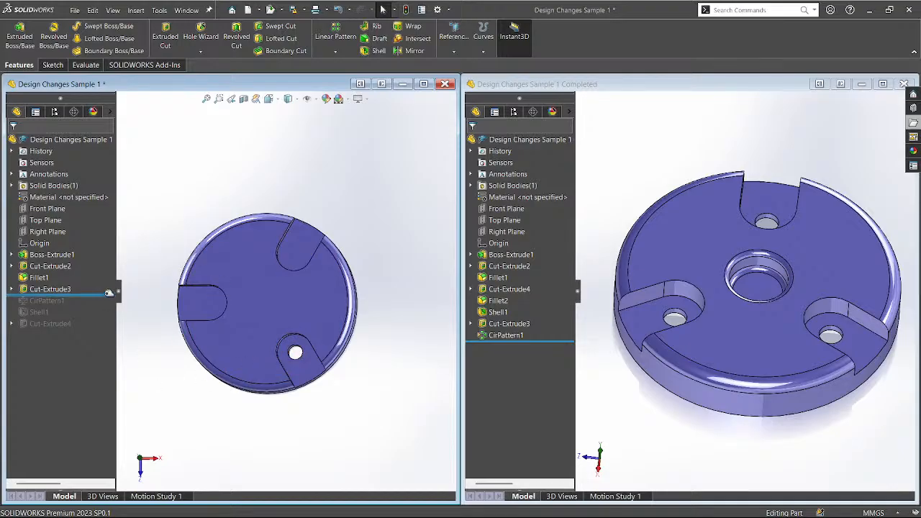
middle_drag(185, 353, 194, 288)
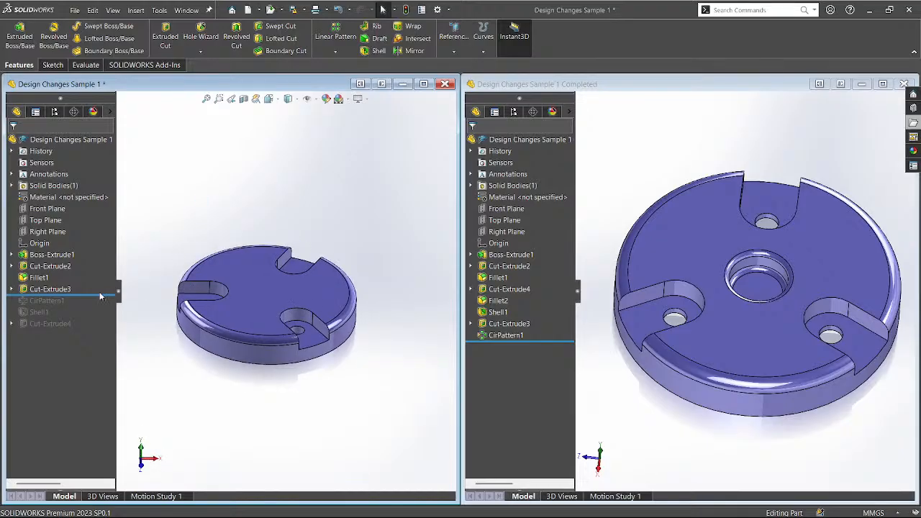
Roll forward through CirPattern1 and Shell1, inspecting the patterned holes and shelled interior.
drag(103, 295, 97, 304)
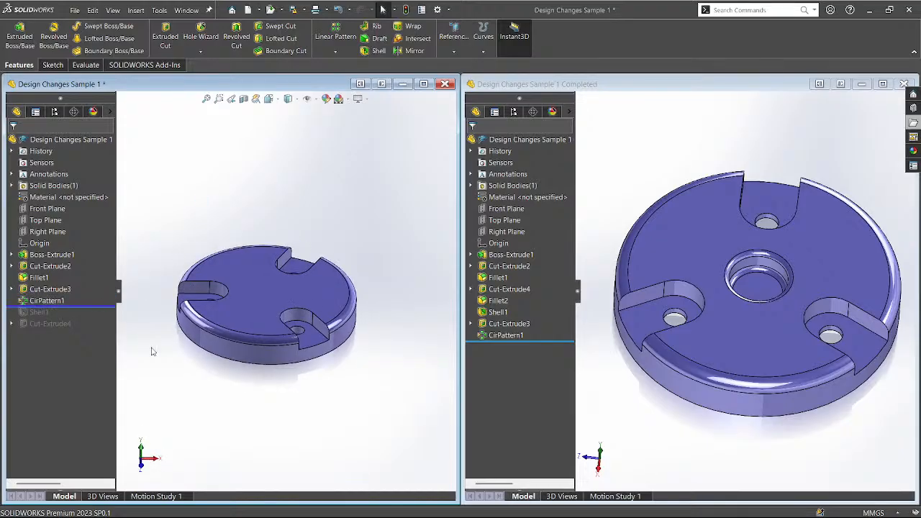
middle_drag(154, 352, 198, 353)
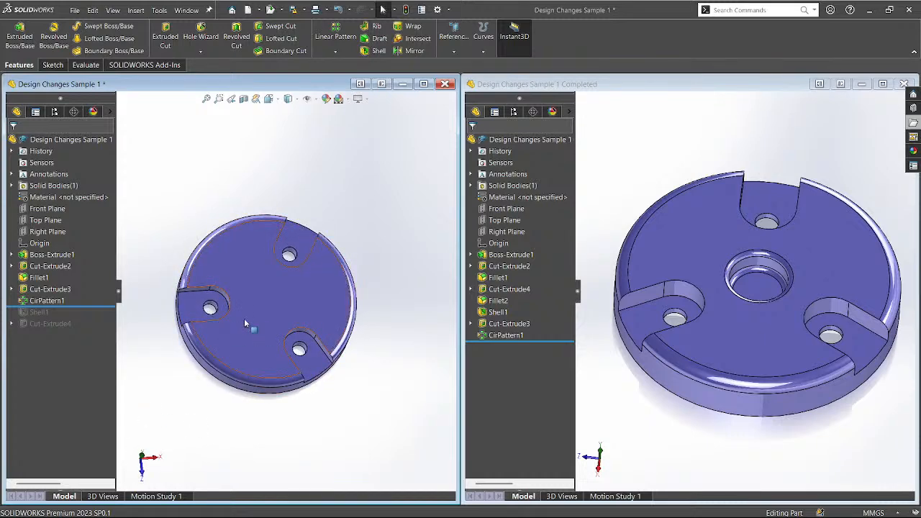
middle_drag(244, 323, 203, 324)
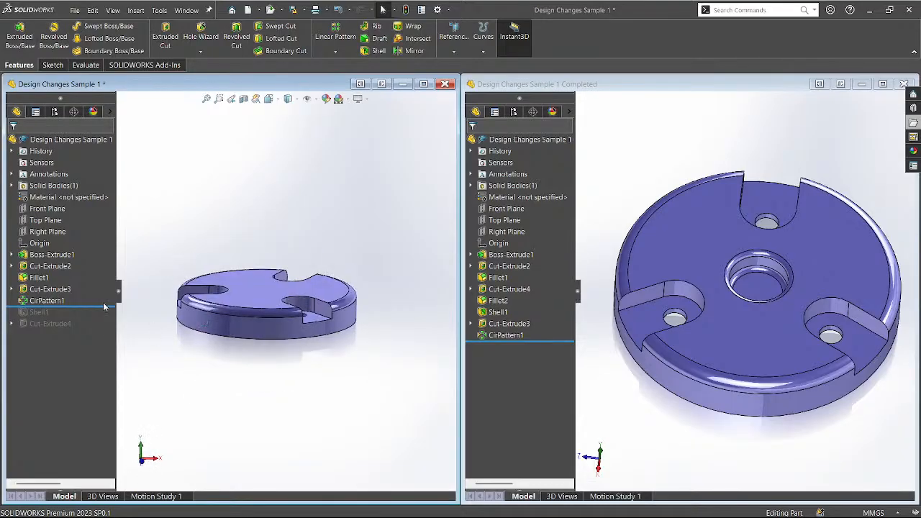
drag(106, 307, 106, 319)
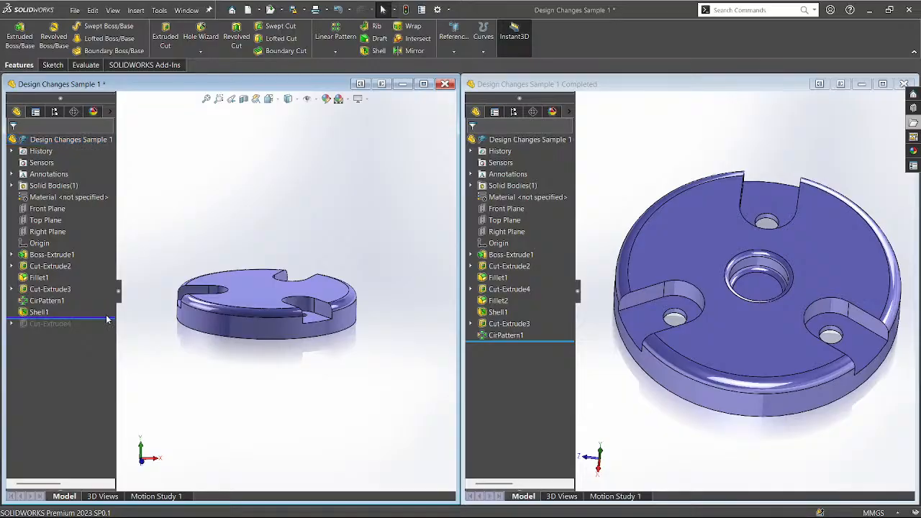
middle_drag(163, 343, 210, 177)
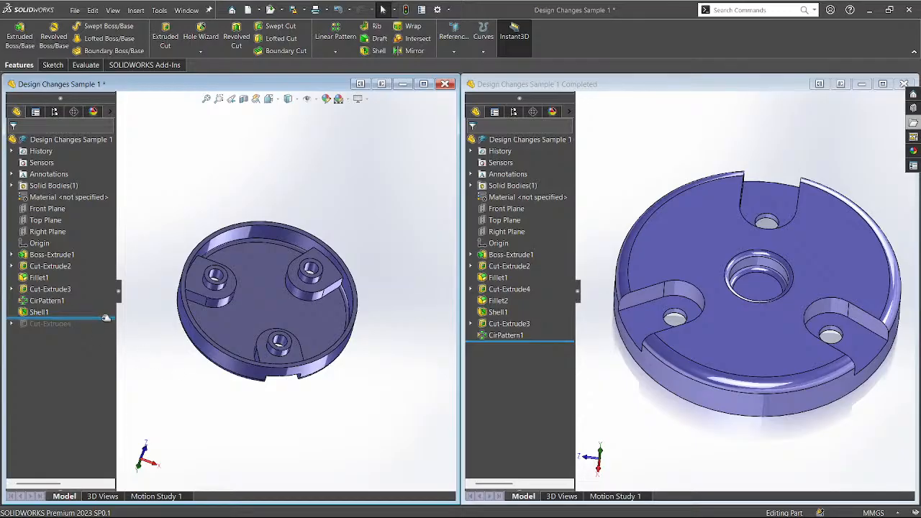
Roll back to just after Cut-Extrude3 and view the disc's pocketed side.
drag(106, 317, 108, 295)
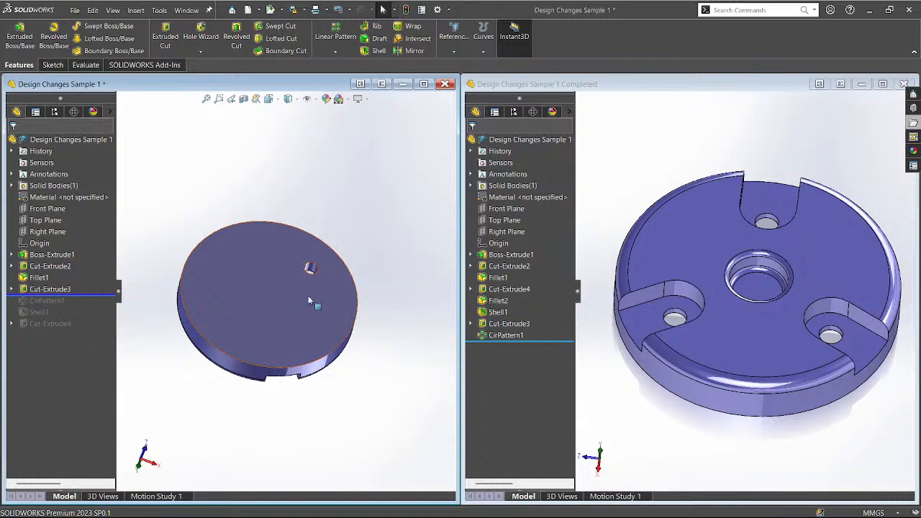
mouse_move(309, 301)
middle_down()
mouse_move(257, 475)
mouse_move(267, 385)
mouse_move(300, 293)
middle_up()
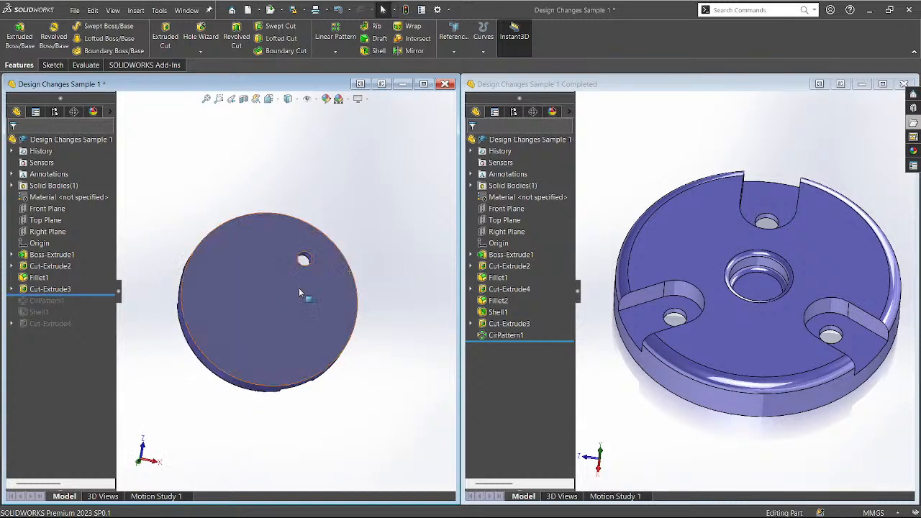
scroll(298, 261, down, 1)
scroll(295, 281, down, 3)
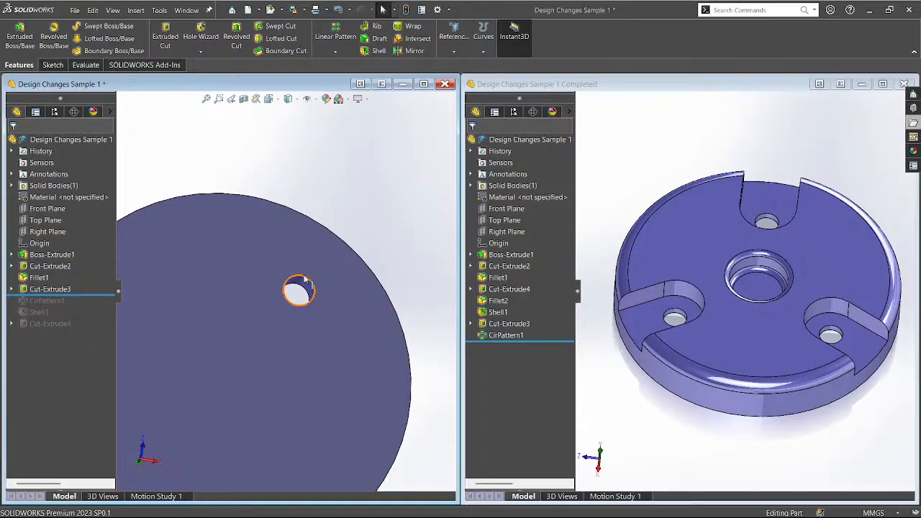
scroll(371, 245, up, 2)
scroll(243, 308, down, 1)
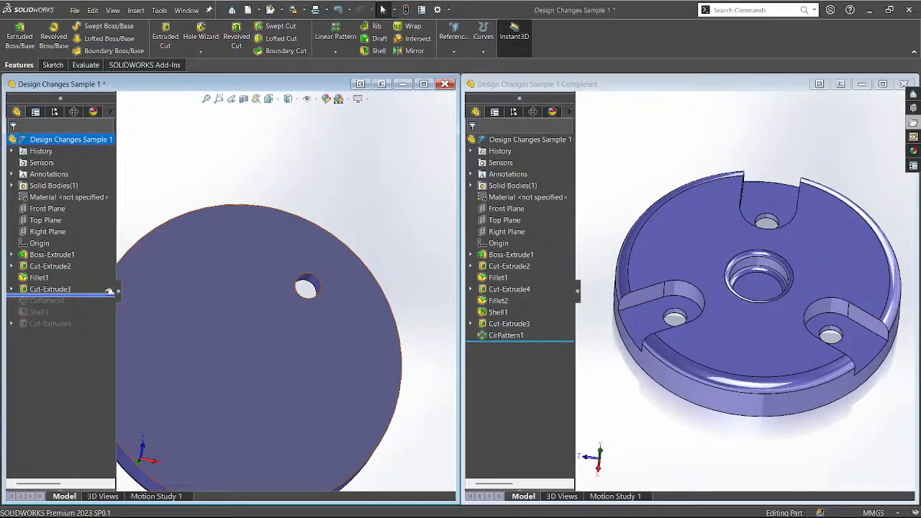
Roll back before the small hole and orbit to show the three slots.
drag(108, 295, 107, 284)
scroll(292, 234, up, 1)
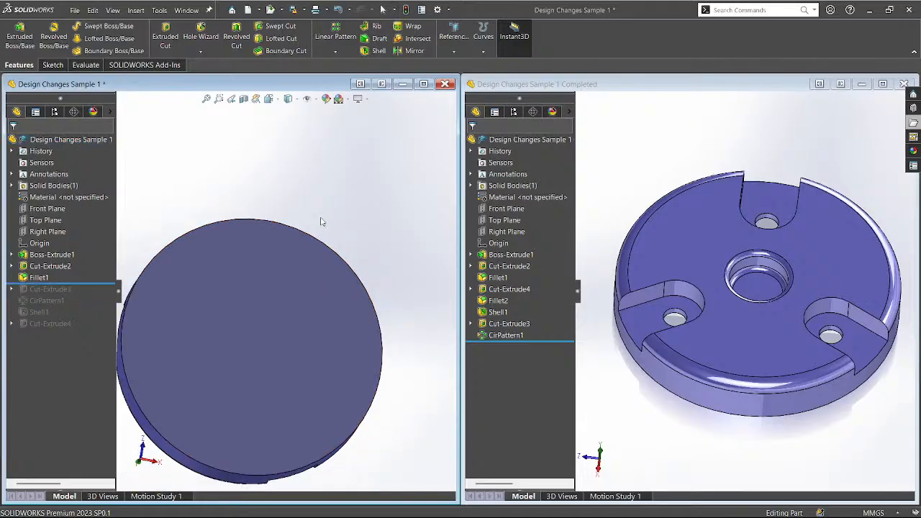
middle_drag(321, 222, 247, 388)
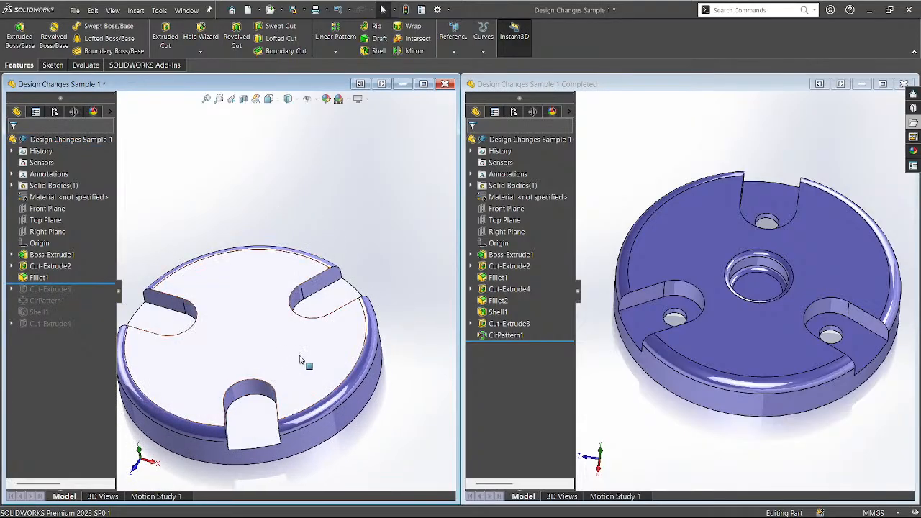
scroll(421, 265, up, 1)
middle_drag(237, 327, 244, 364)
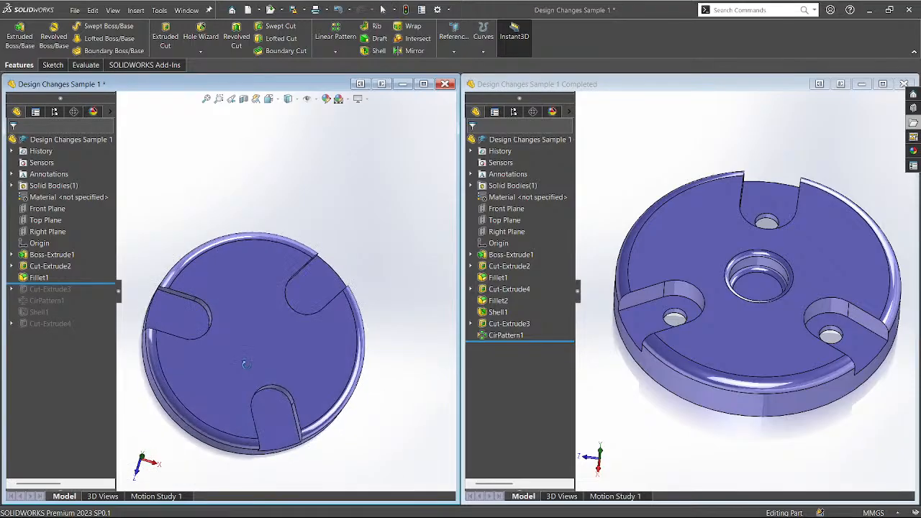
mouse_move(323, 316)
middle_down()
mouse_move(425, 191)
mouse_move(356, 306)
mouse_move(316, 161)
mouse_move(309, 328)
middle_up()
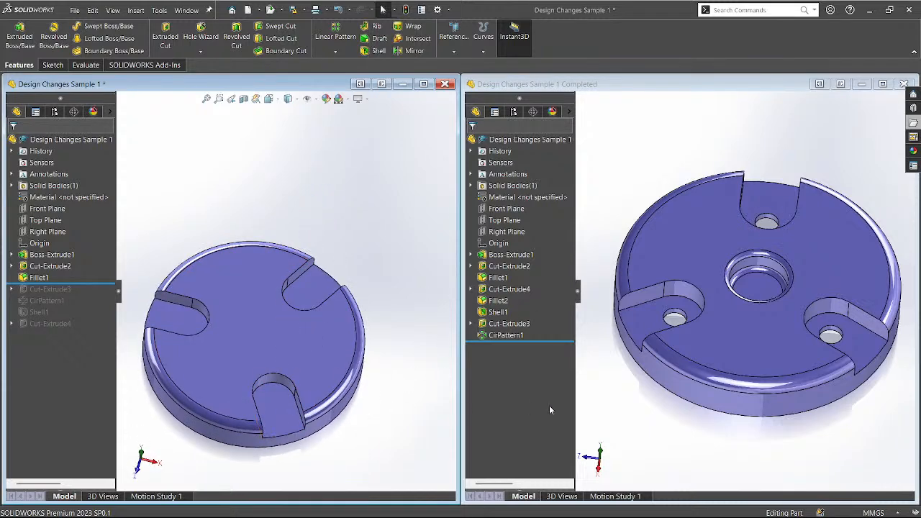
Compare both undersides, then roll forward past Shell1 to restore the patterned holes.
middle_drag(705, 426, 713, 248)
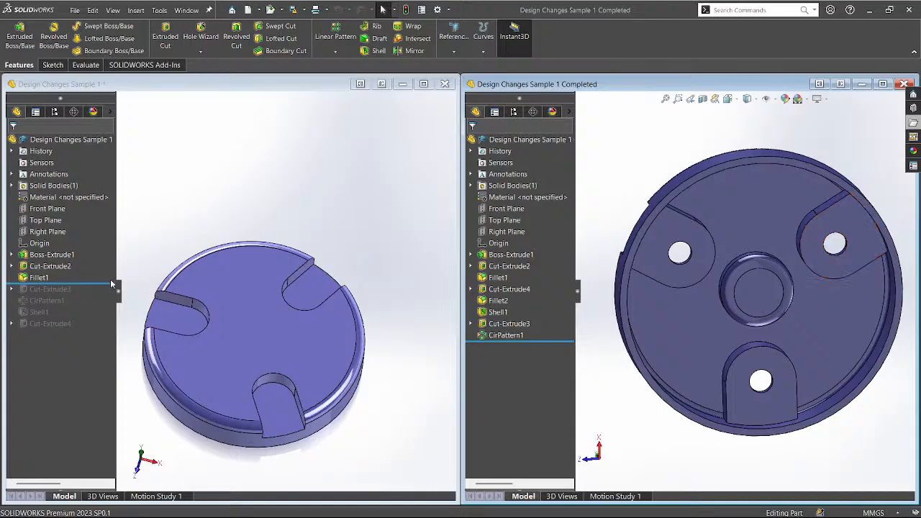
click(339, 236)
middle_drag(339, 237, 285, 326)
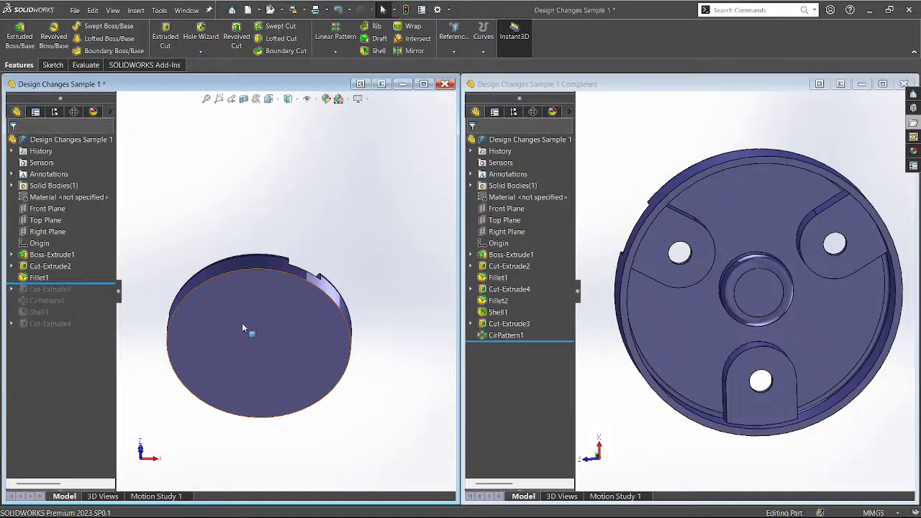
middle_drag(242, 329, 242, 305)
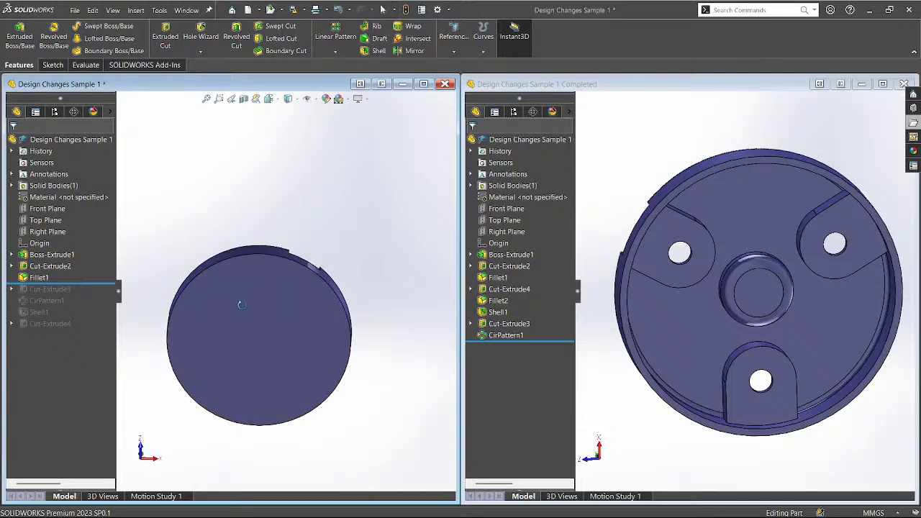
click(91, 283)
drag(91, 283, 90, 318)
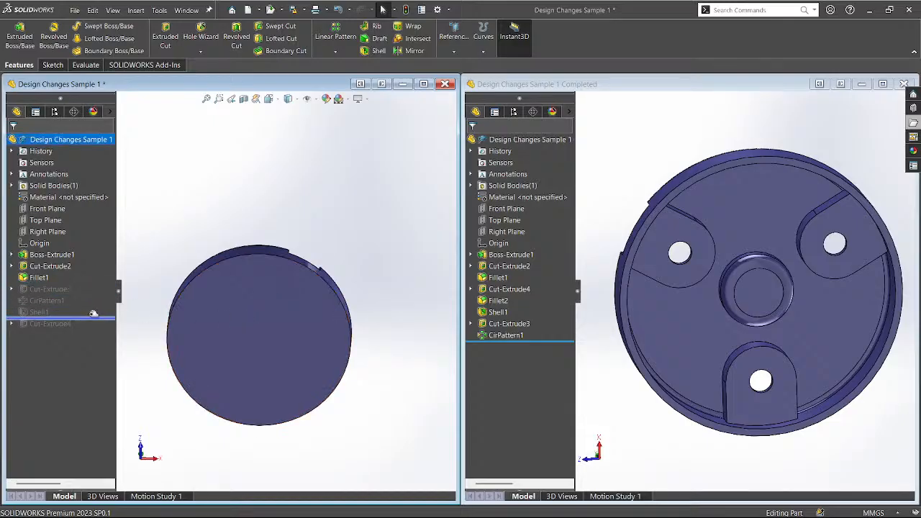
Move Shell1 to directly after Fillet1 and compare the rebuilt part with the reference.
click(39, 313)
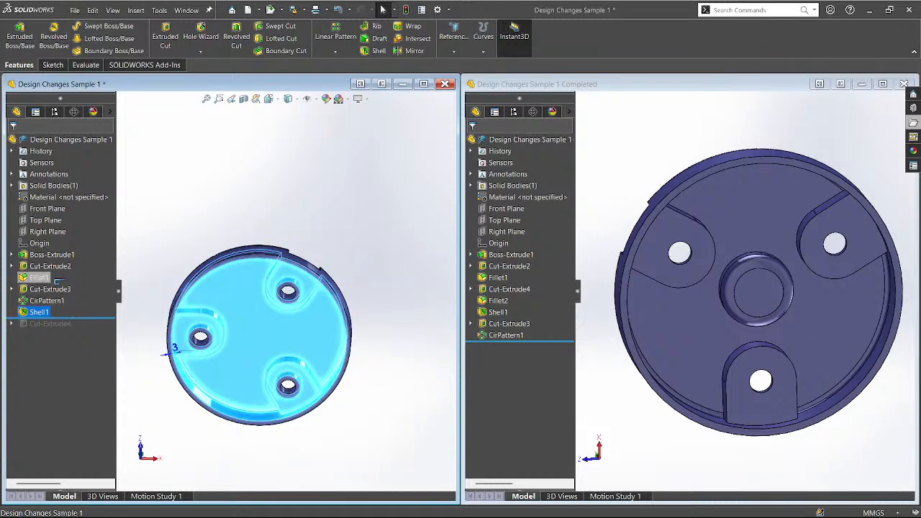
drag(59, 281, 56, 282)
middle_drag(243, 267, 261, 240)
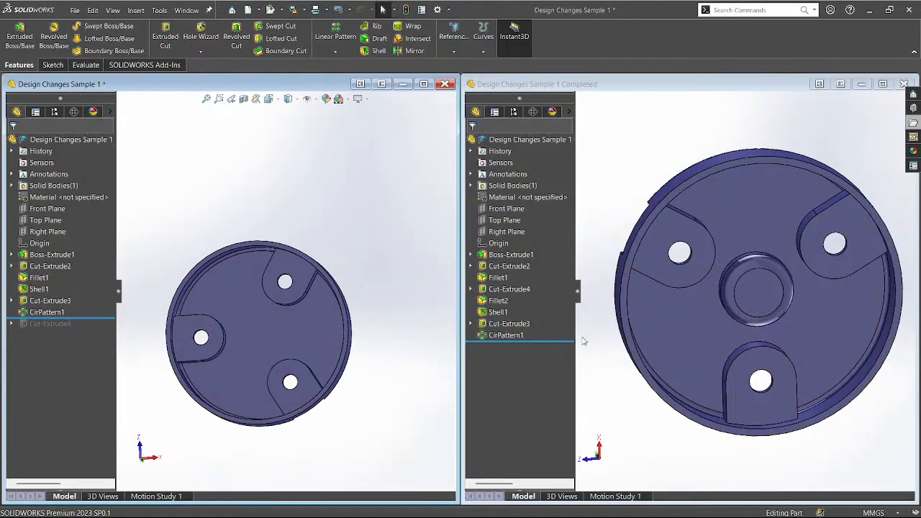
middle_drag(596, 354, 711, 283)
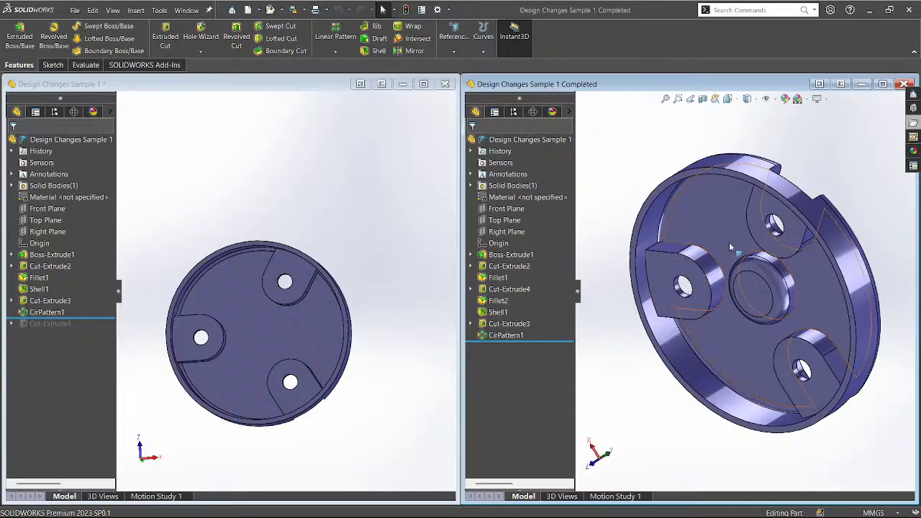
click(304, 345)
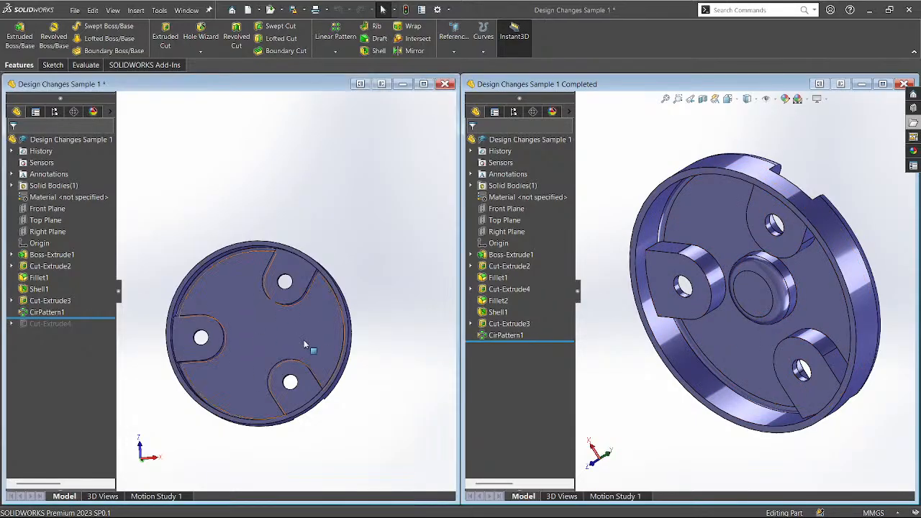
middle_drag(304, 346, 242, 453)
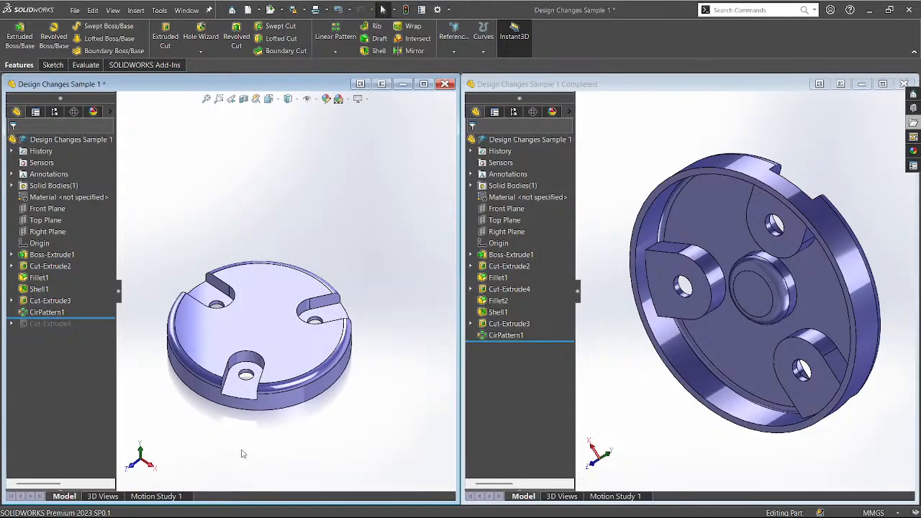
Roll forward to include Cut-Extrude4 and view both parts from nearly above.
drag(50, 318, 51, 329)
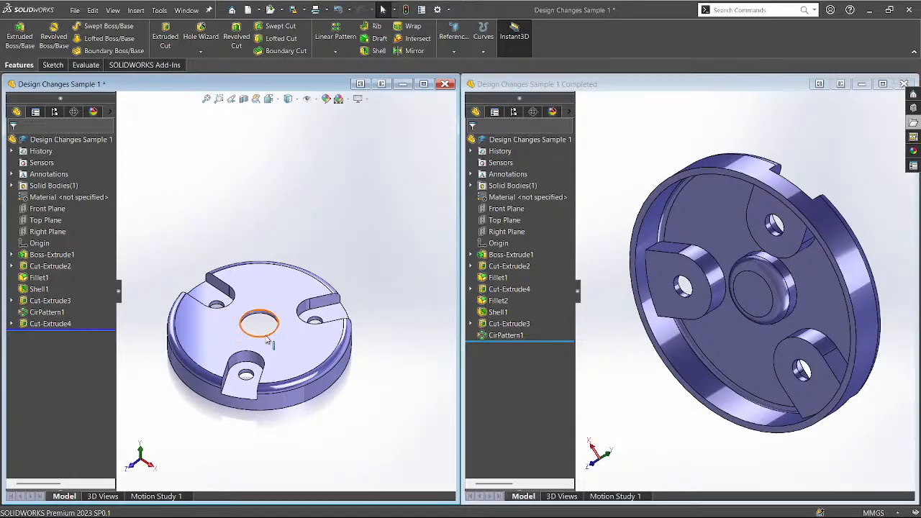
middle_drag(267, 339, 281, 395)
click(600, 322)
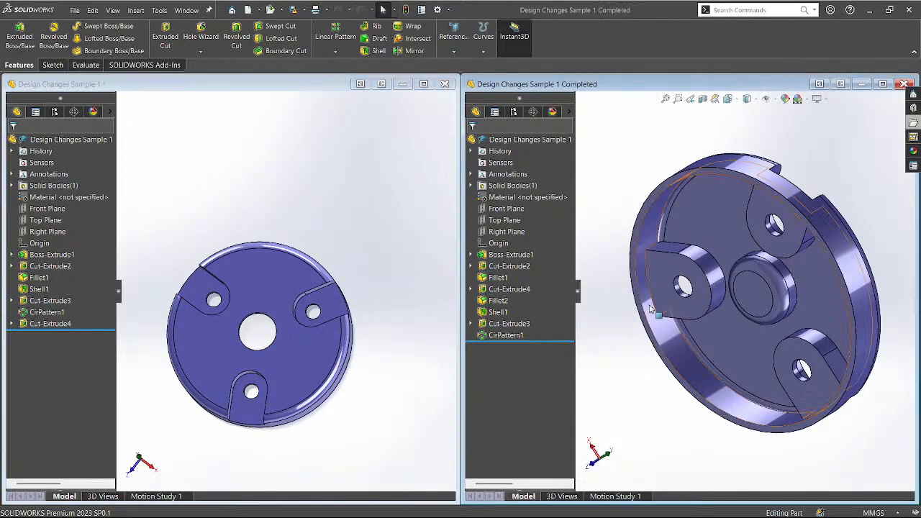
middle_drag(651, 310, 759, 279)
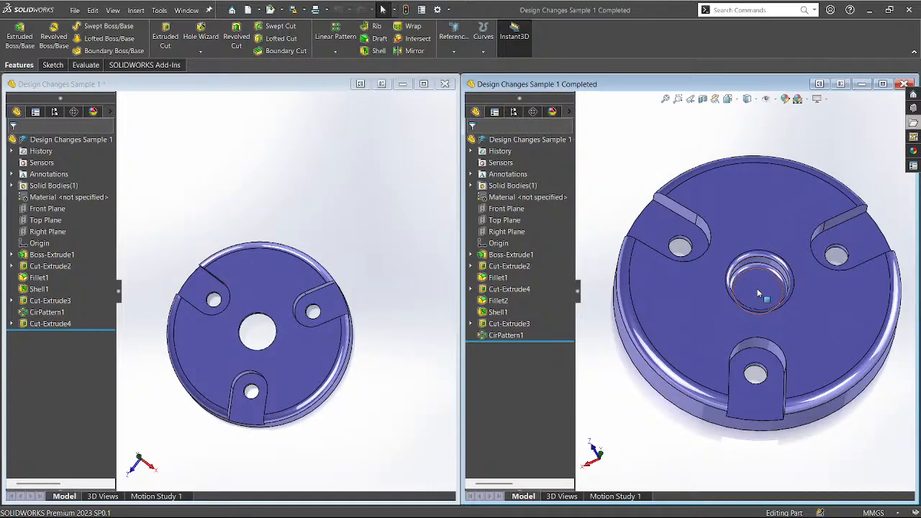
mouse_move(432, 385)
middle_down()
mouse_move(364, 376)
mouse_move(371, 340)
mouse_move(369, 363)
middle_up()
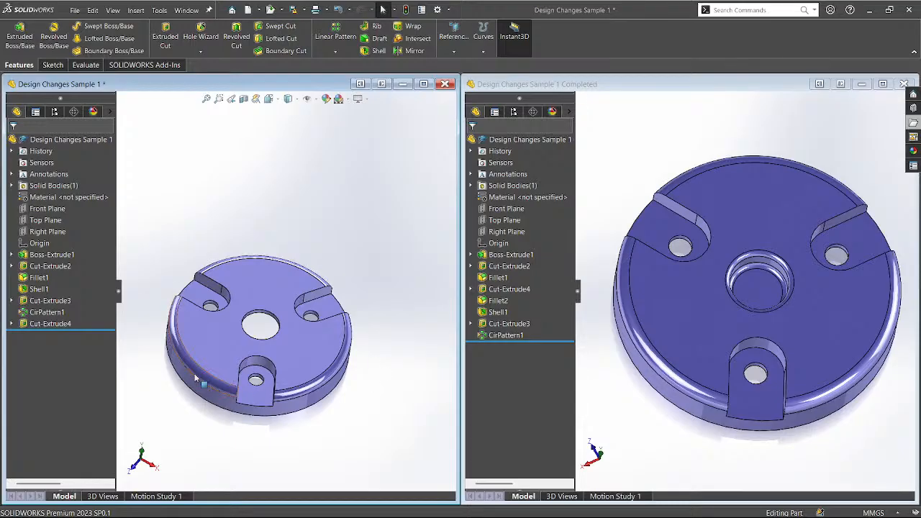
click(51, 324)
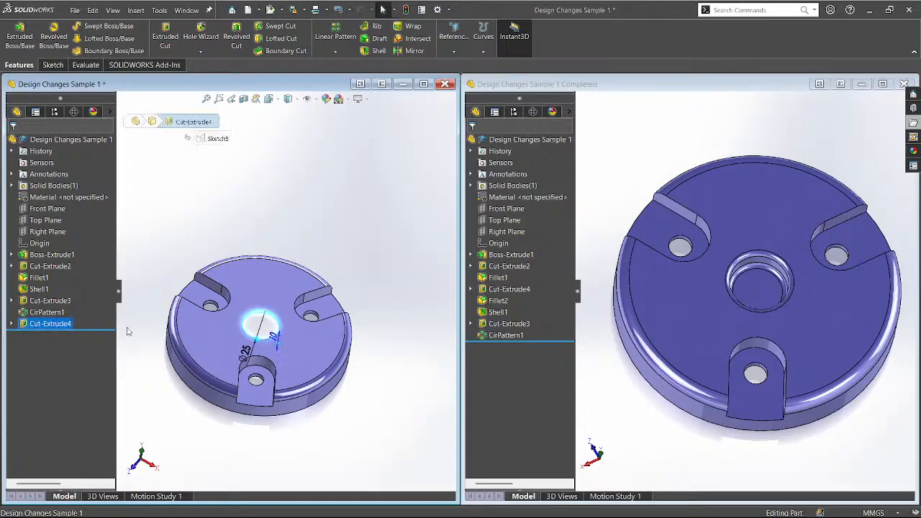
right_click(37, 327)
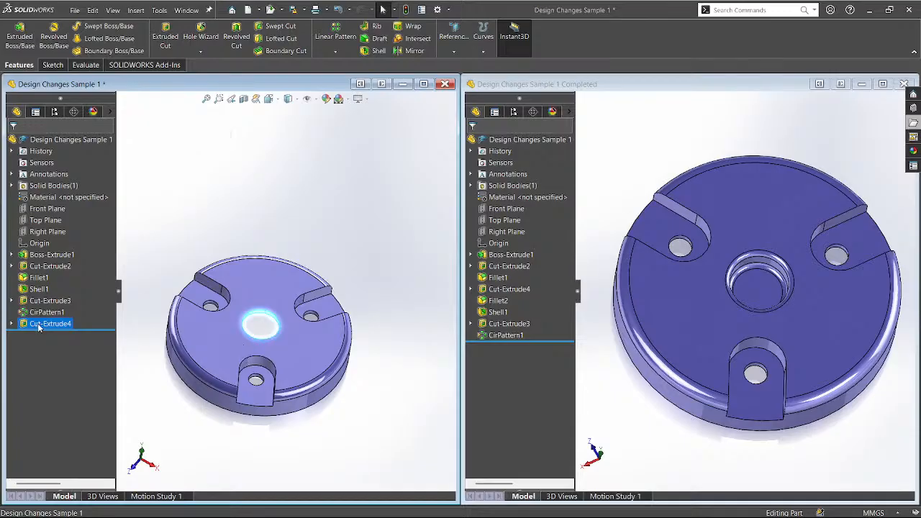
click(49, 287)
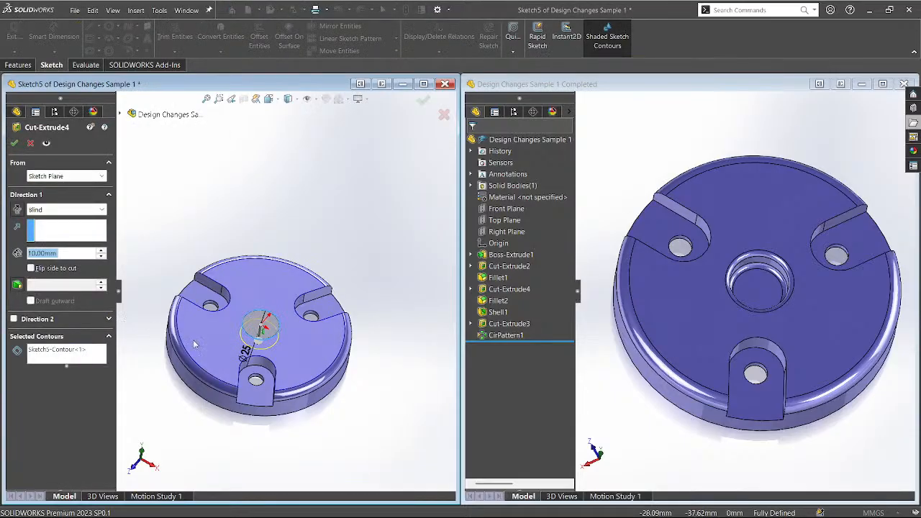
click(31, 144)
click(185, 302)
click(151, 242)
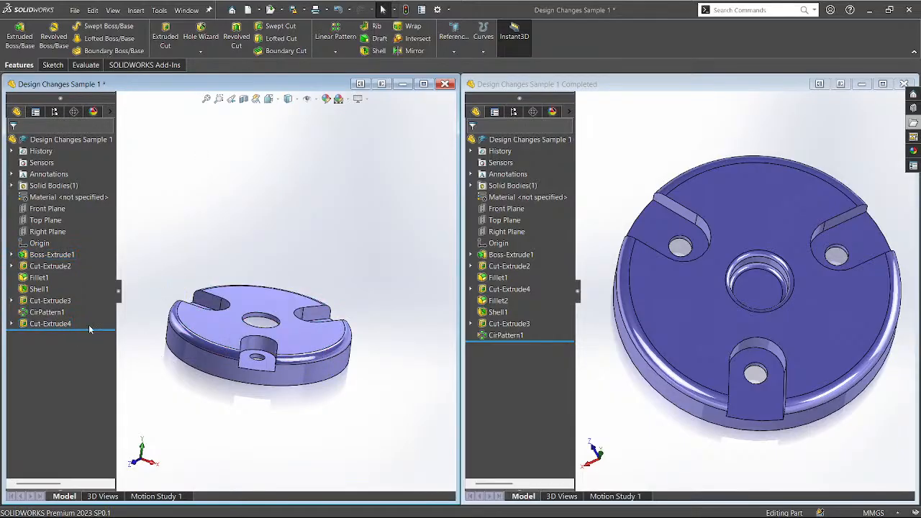
Step the rollback bar from Cut-Extrude2 through Fillet1 to the end and back after Fillet1.
drag(91, 330, 113, 279)
middle_drag(262, 123, 254, 288)
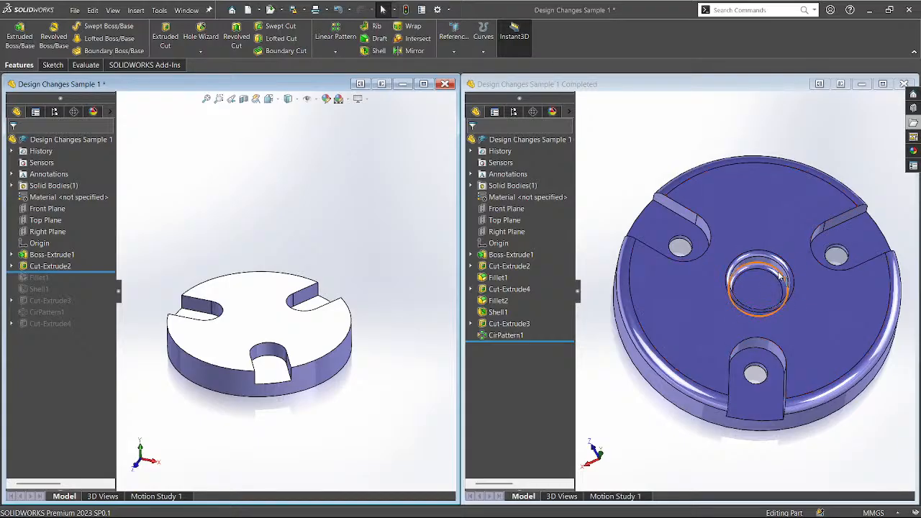
middle_drag(779, 277, 761, 275)
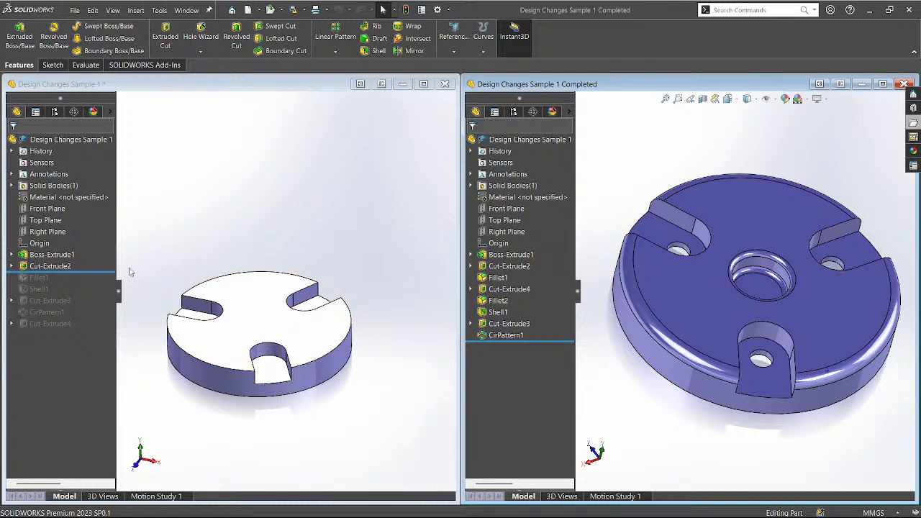
drag(83, 273, 83, 283)
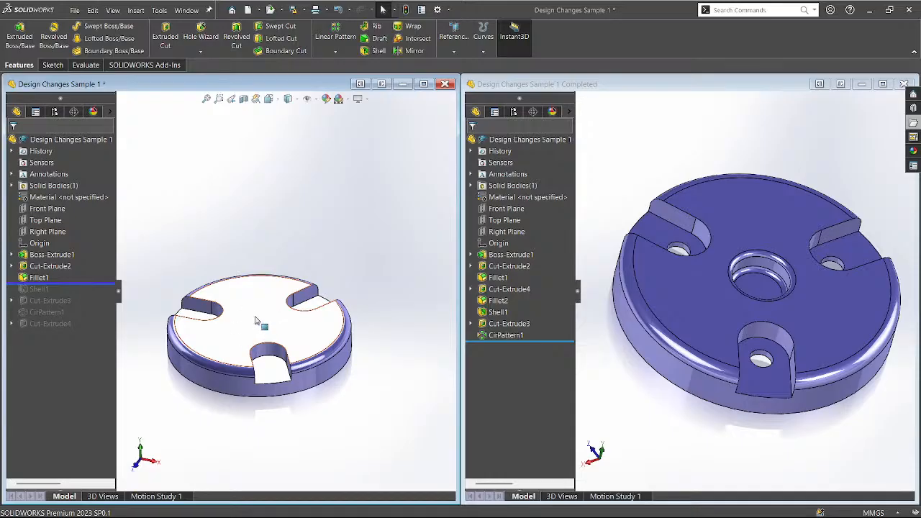
drag(98, 284, 107, 347)
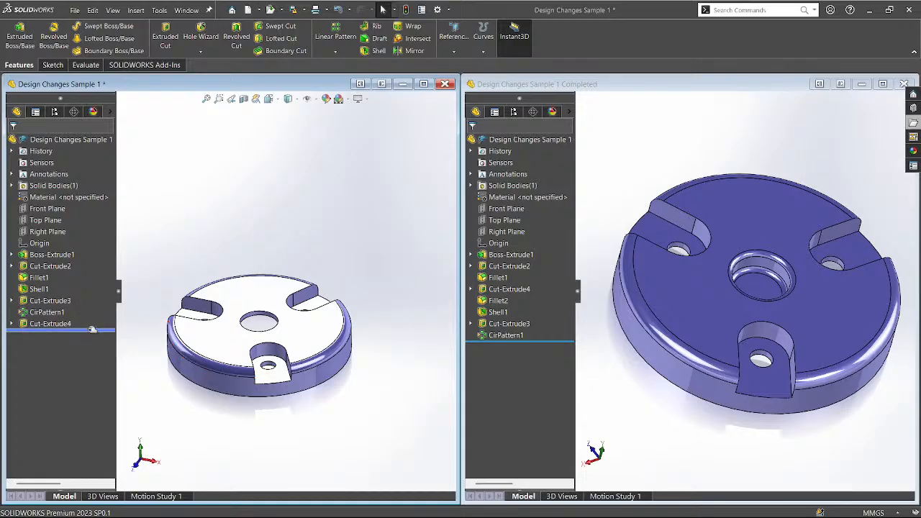
drag(96, 331, 95, 285)
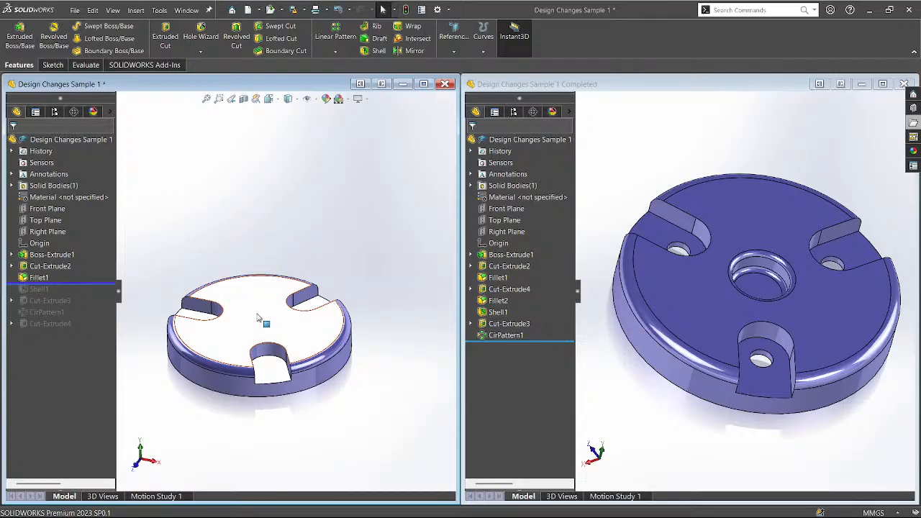
Compare undersides, then move Cut-Extrude4 to just below Fillet1 and view from below.
middle_drag(257, 315, 264, 201)
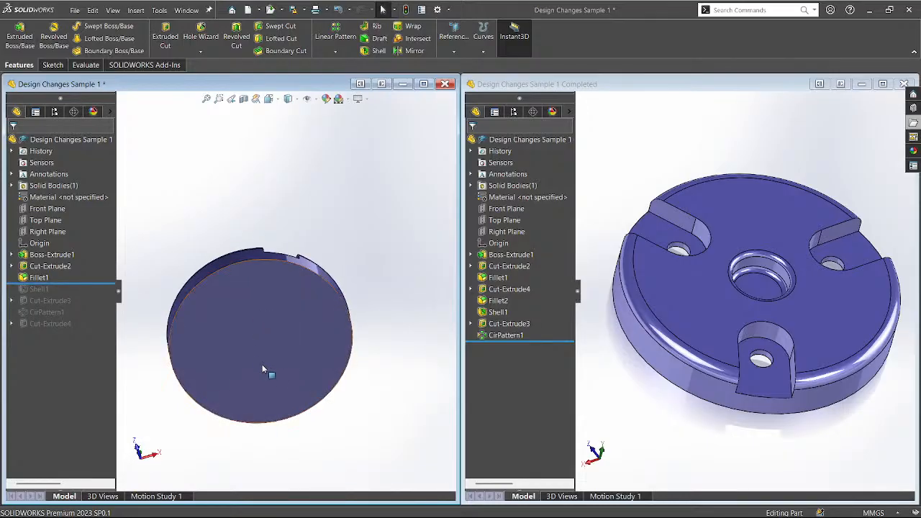
middle_drag(779, 327, 792, 153)
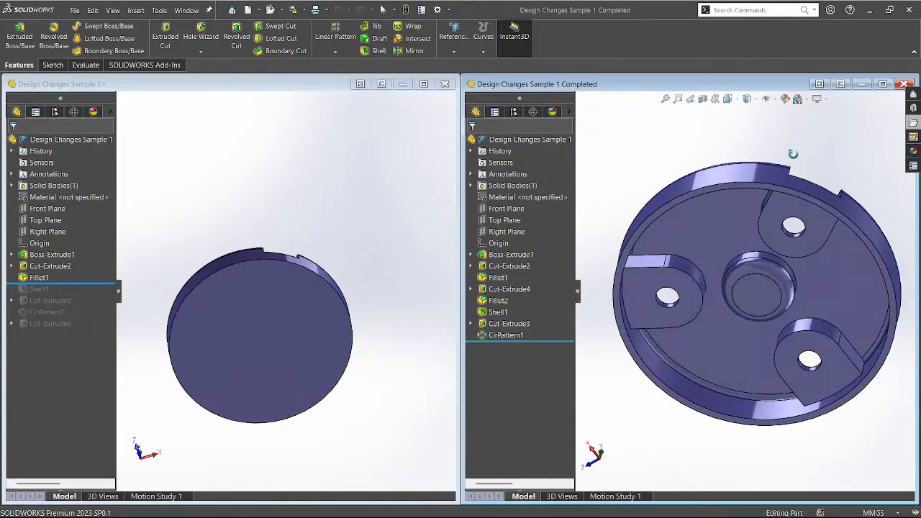
middle_drag(762, 289, 695, 437)
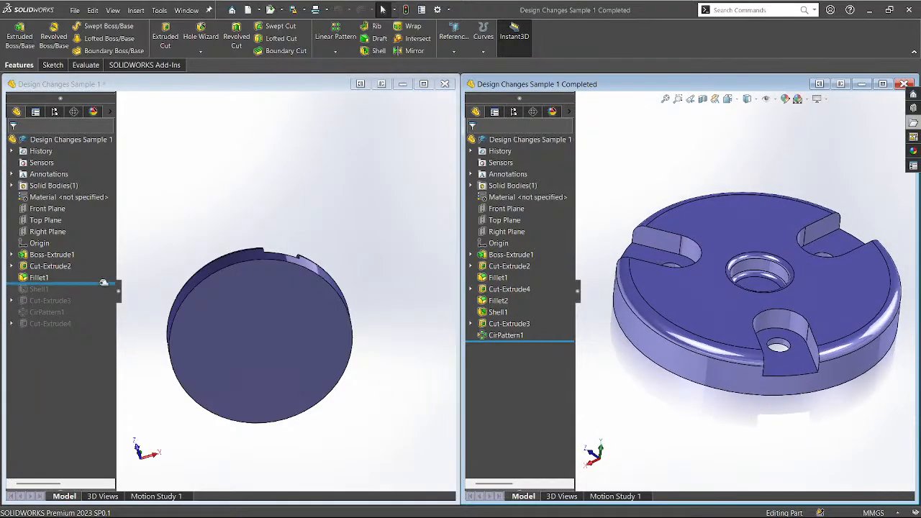
drag(104, 284, 95, 337)
click(59, 323)
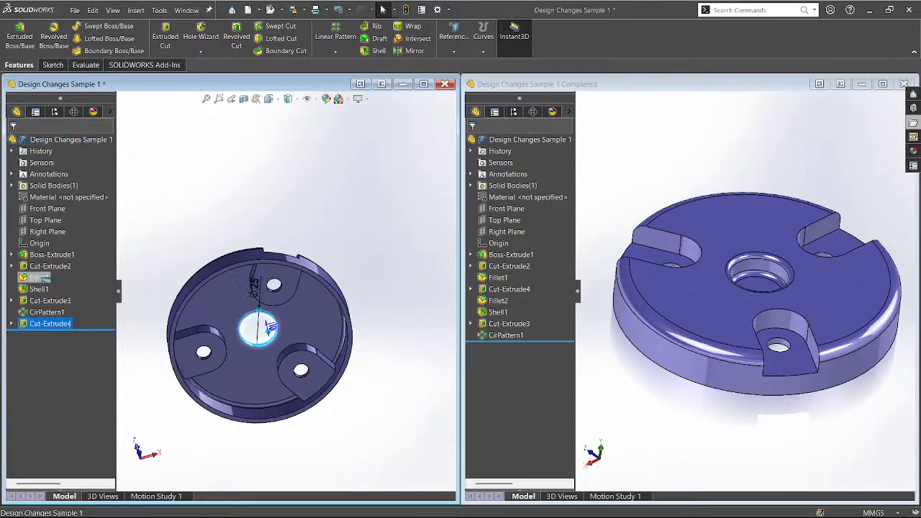
drag(42, 279, 45, 284)
middle_drag(218, 268, 256, 329)
key(ctrl+6)
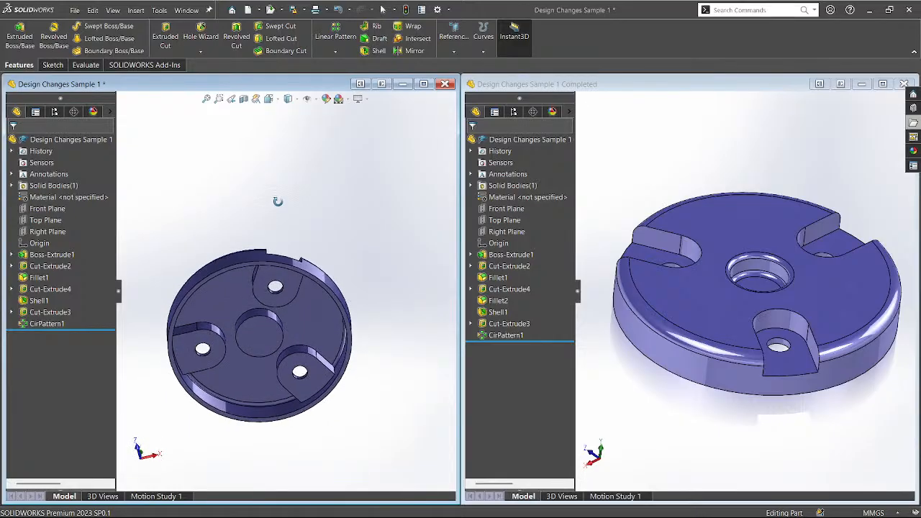
Roll back to just after Cut-Extrude4 and view the part in isometric at a lower tilt.
drag(87, 330, 90, 295)
key(ctrl+7)
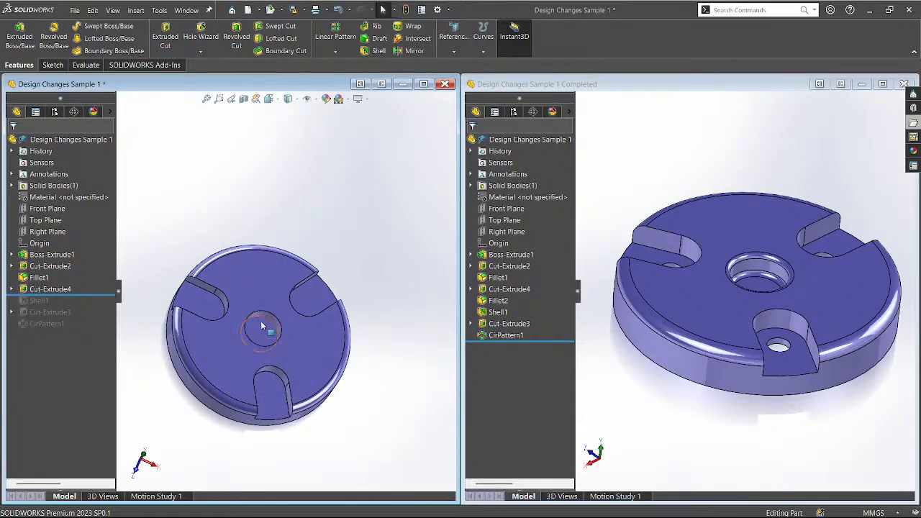
scroll(261, 326, down, 2)
middle_drag(267, 324, 255, 309)
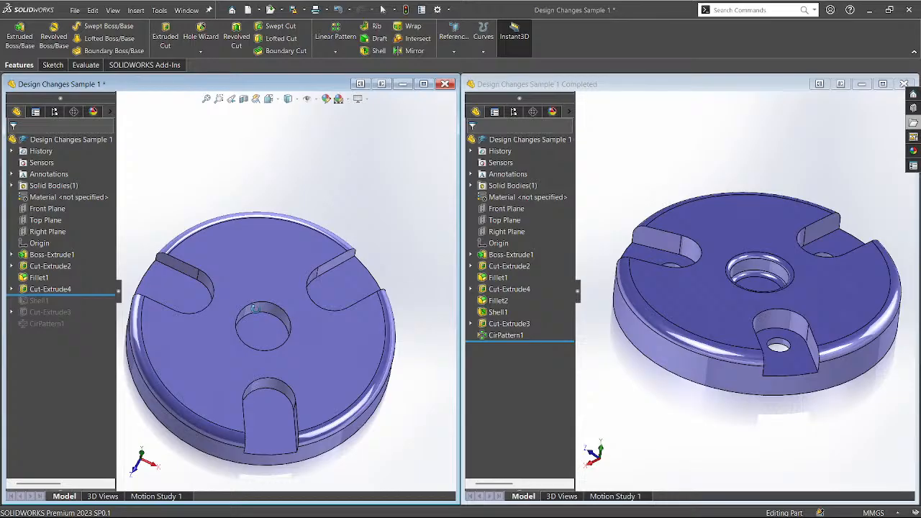
middle_drag(256, 309, 253, 292)
Briefly restore Shell1 to inspect the slots, roll back, and check the Completed part's Fillet2.
click(97, 293)
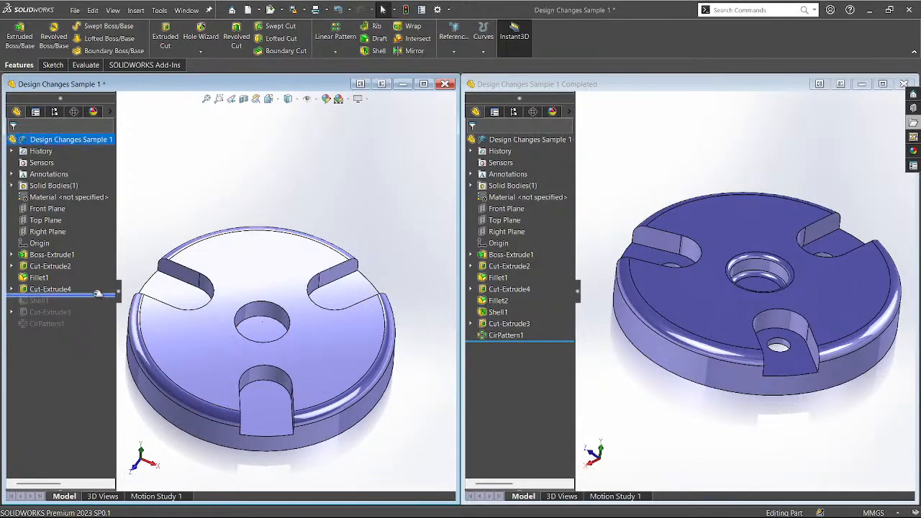
drag(98, 294, 98, 306)
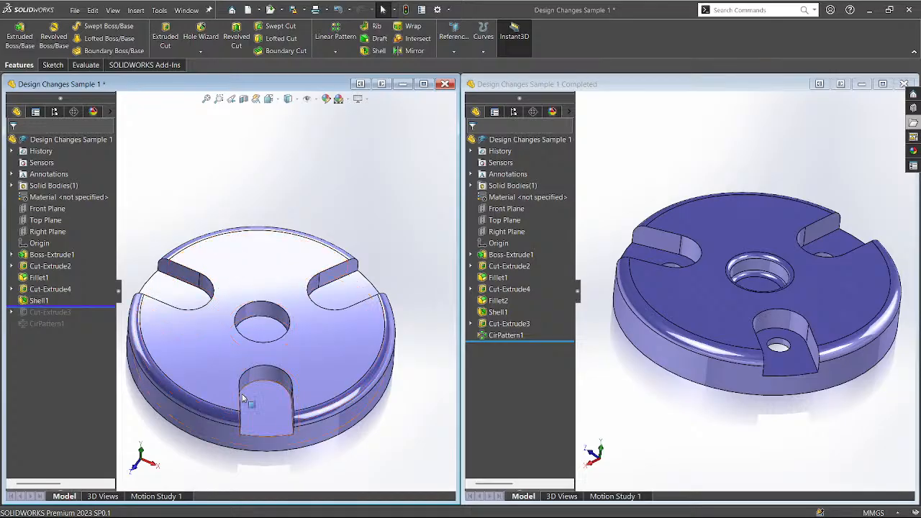
middle_drag(244, 400, 261, 284)
key(ctrl+7)
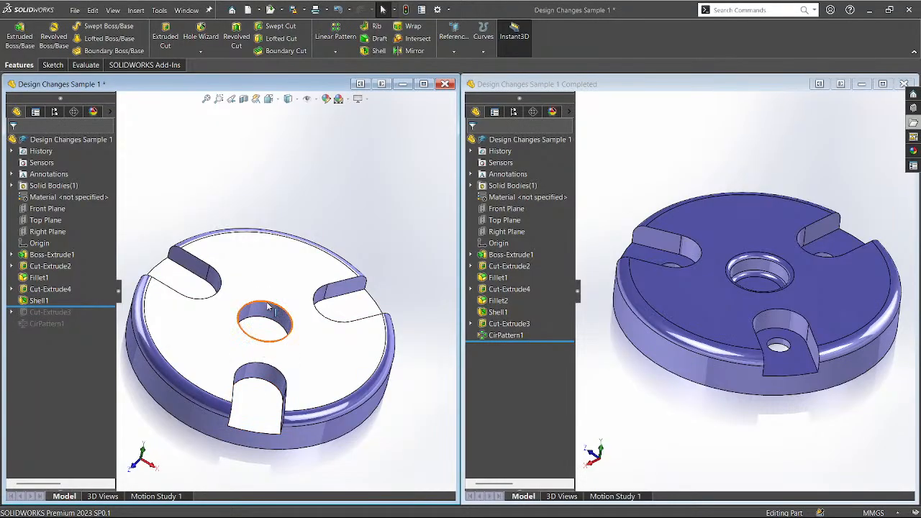
drag(90, 308, 89, 296)
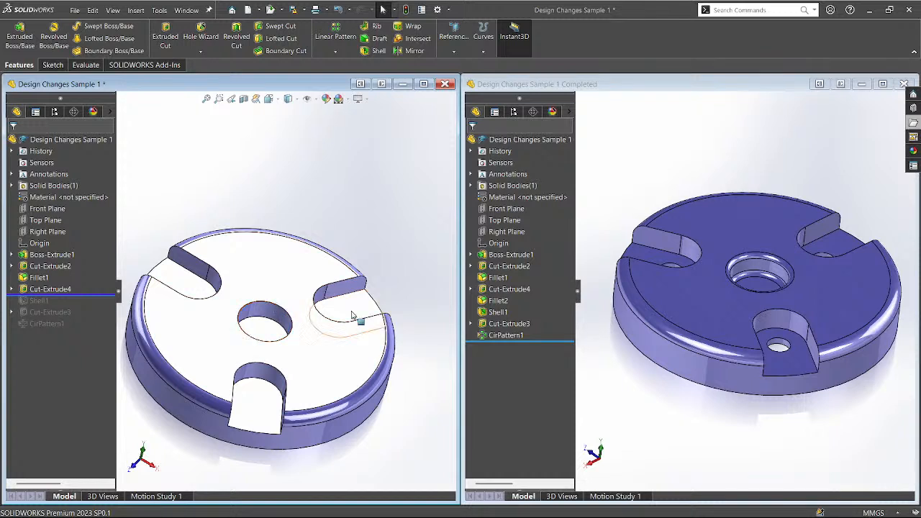
click(758, 267)
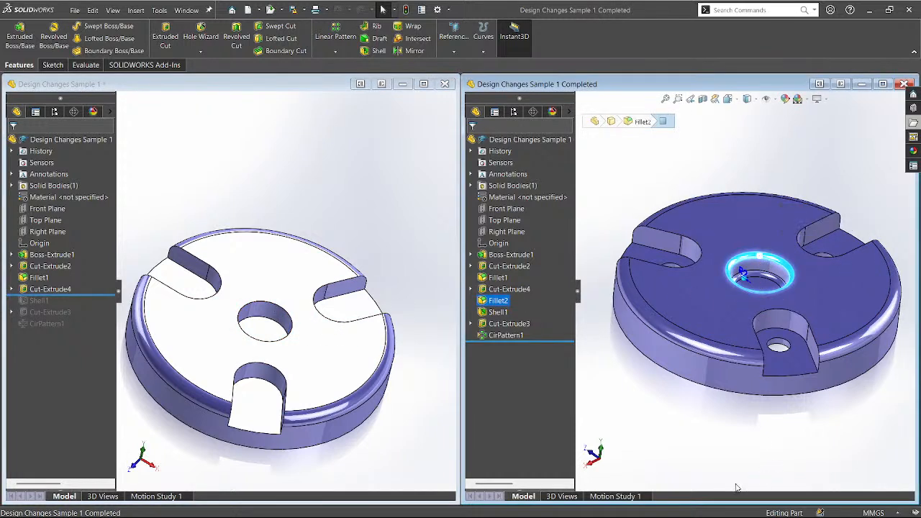
scroll(745, 281, down, 2)
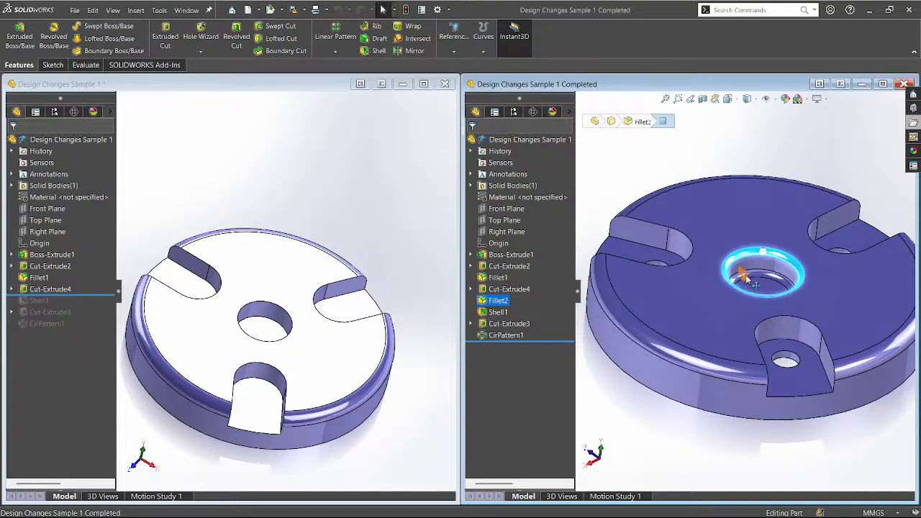
click(434, 249)
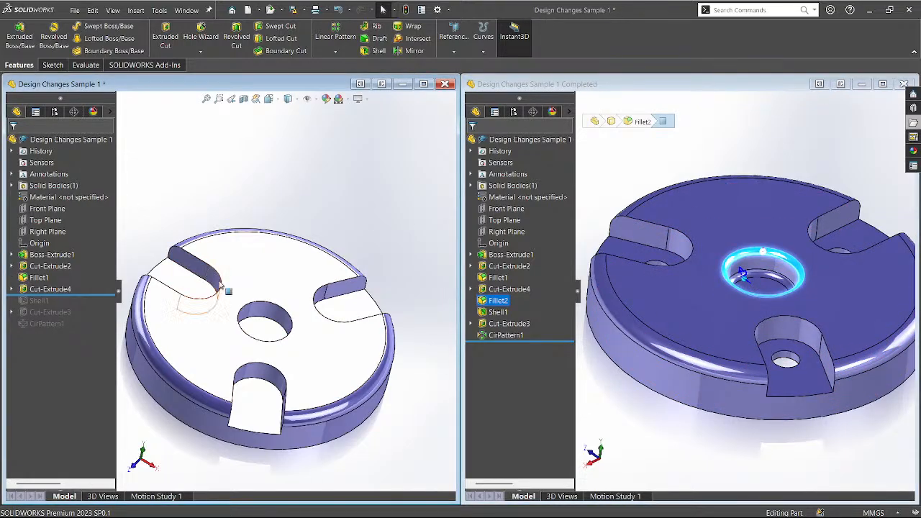
Add a 2 mm fillet to the centre hole's top edge and face.
click(272, 305)
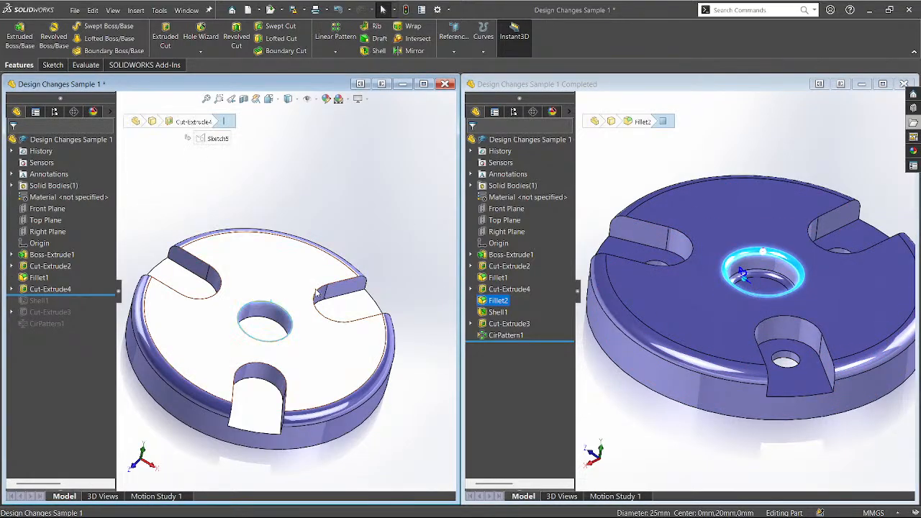
click(355, 287)
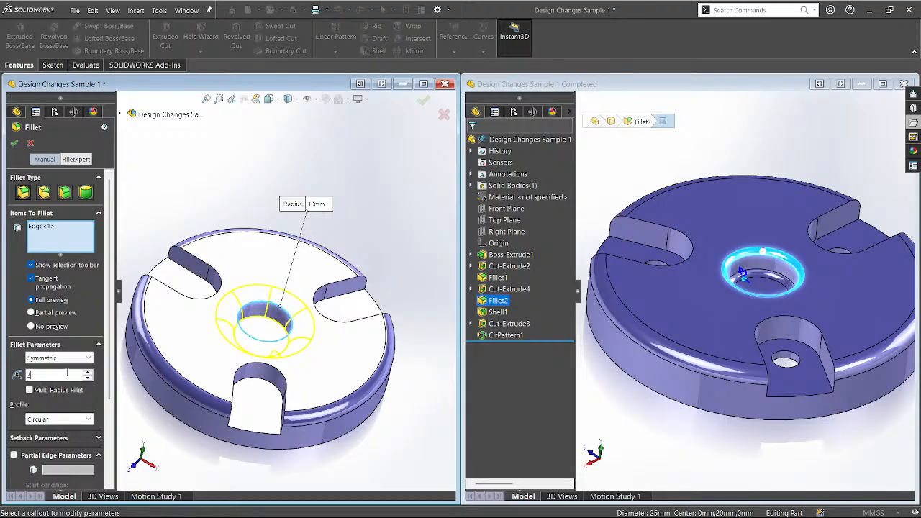
text(2)
key(Return)
click(252, 322)
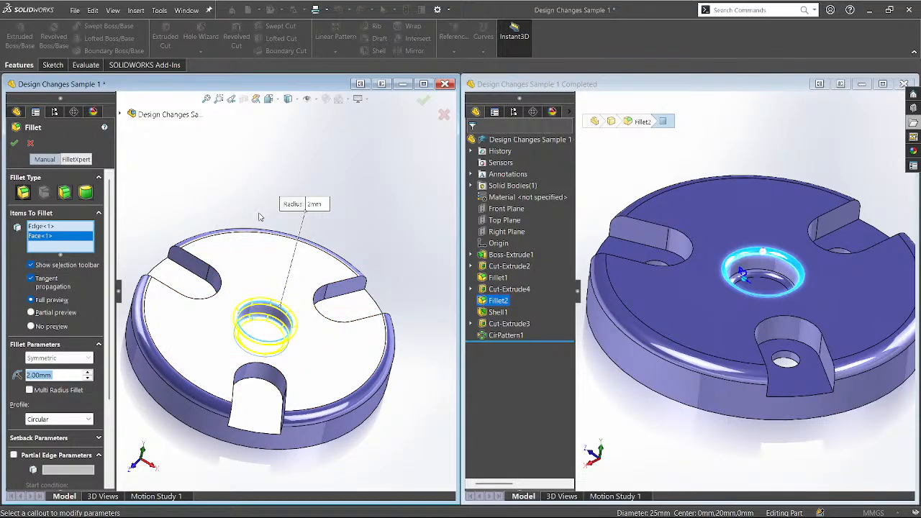
middle_drag(260, 217, 163, 217)
click(14, 147)
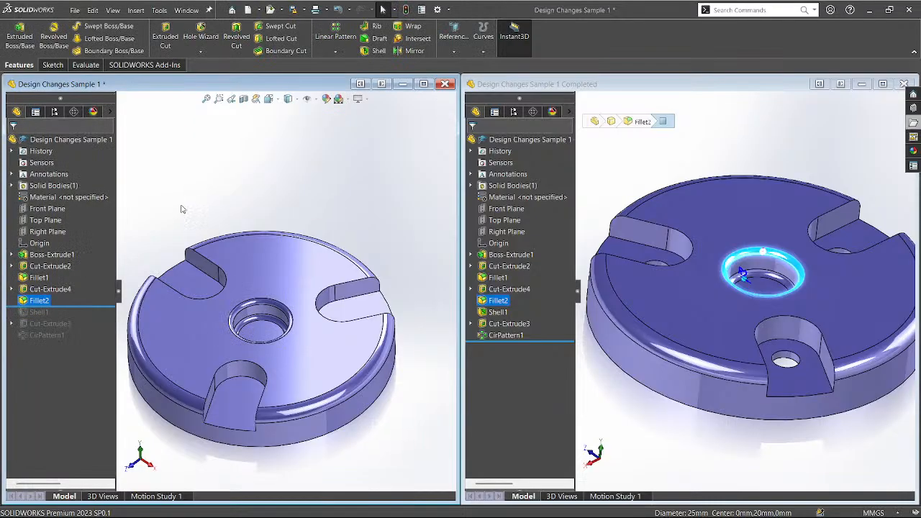
key(ctrl+5)
key(ctrl+7)
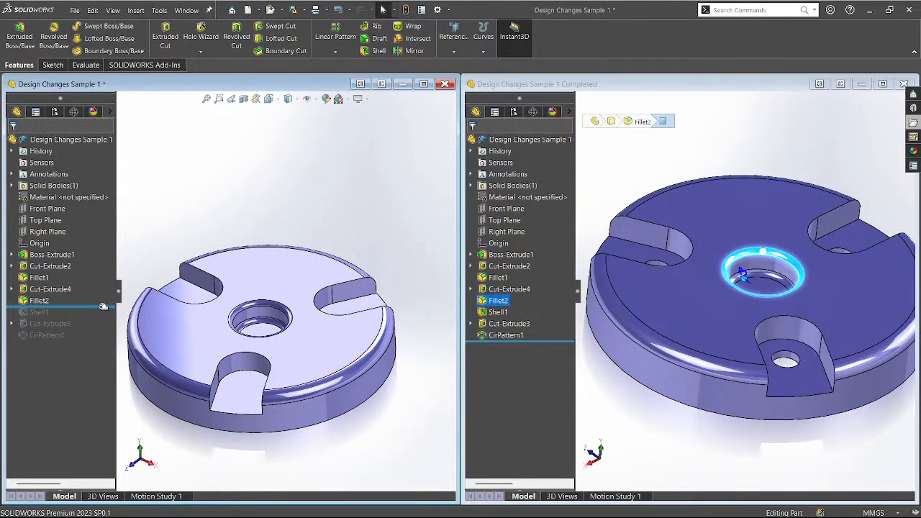
Roll forward through Shell1, Cut-Extrude3 and the remaining features, comparing undersides.
drag(102, 307, 103, 318)
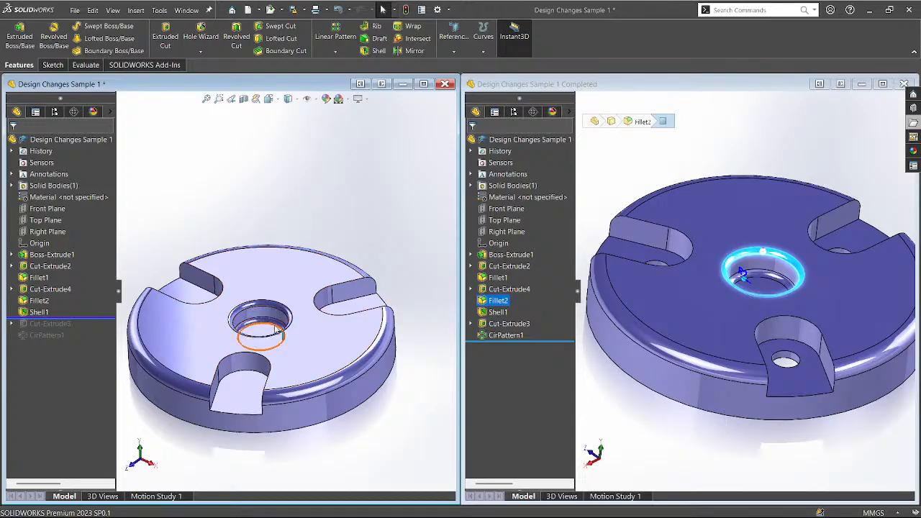
middle_drag(266, 337, 260, 208)
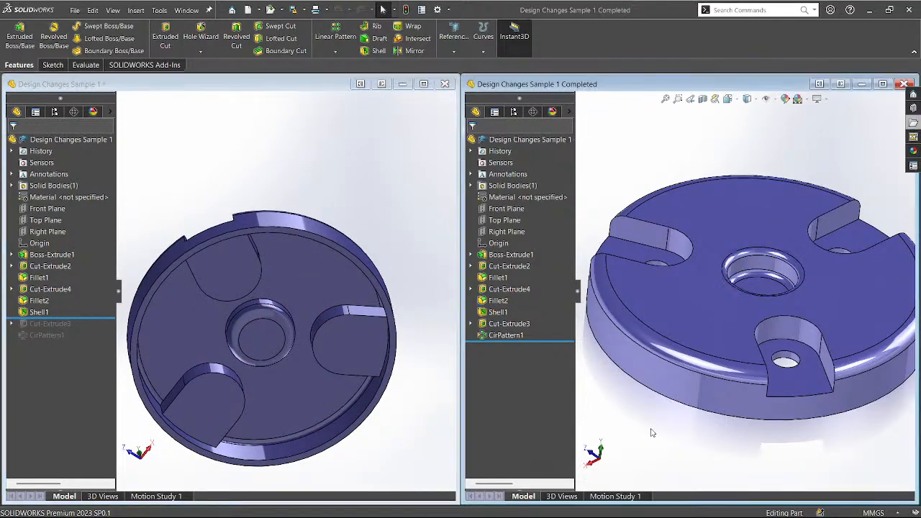
middle_drag(649, 436, 652, 417)
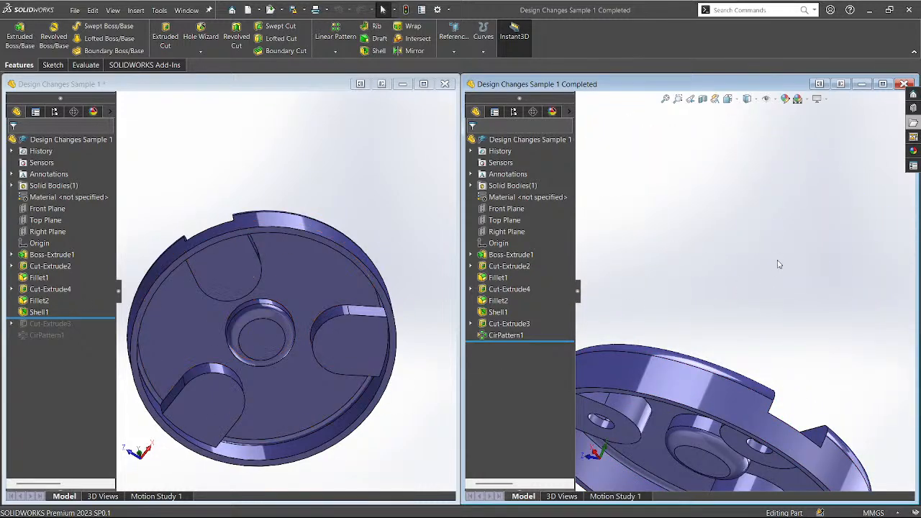
scroll(779, 264, up, 2)
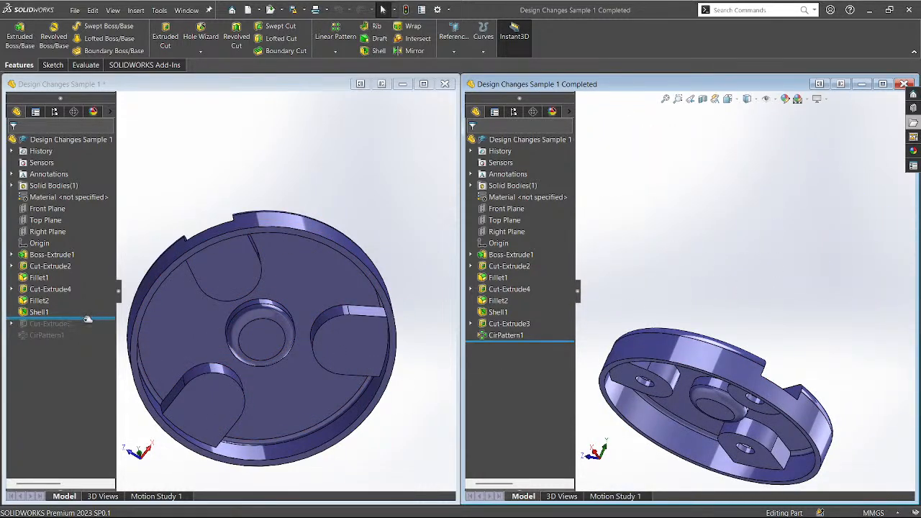
drag(87, 319, 92, 340)
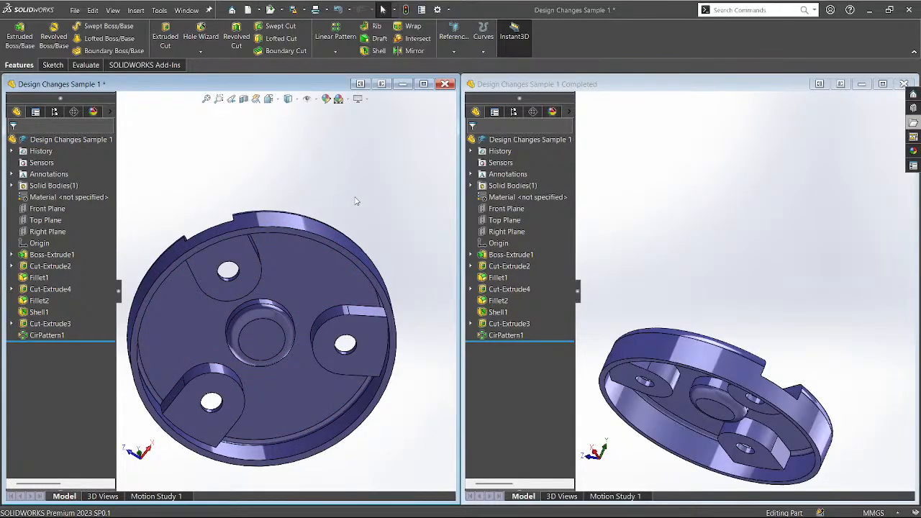
Set both part windows to isometric and open the File Explorer folder tree.
key(ctrl+7)
click(713, 236)
key(ctrl+7)
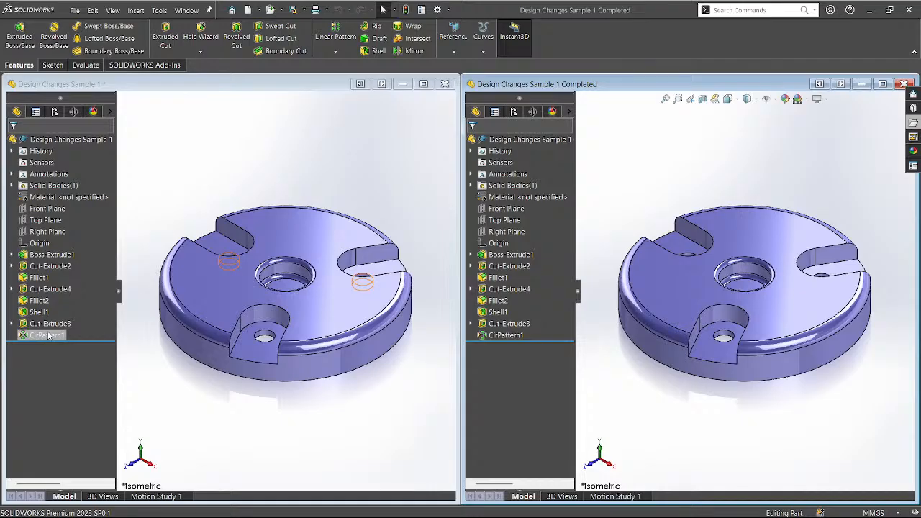
click(198, 413)
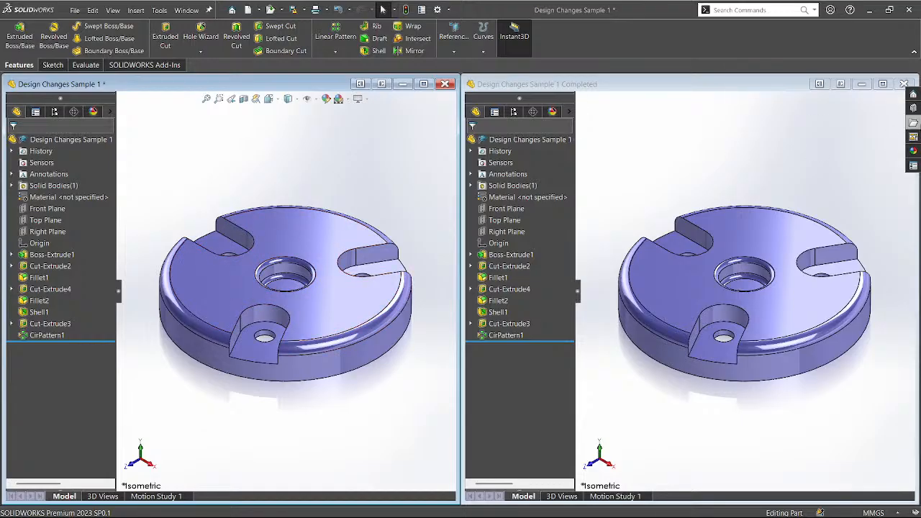
click(913, 123)
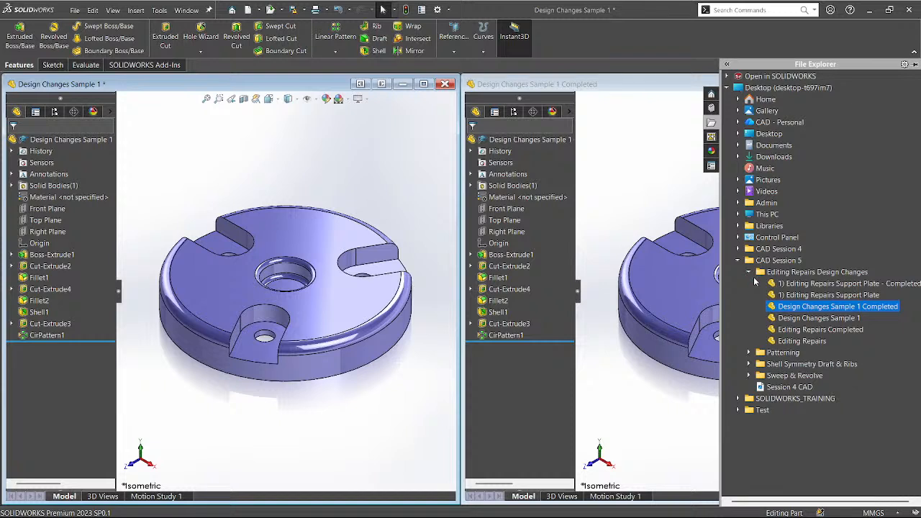
Select the Editing Repairs Design Changes folder, then close the browser and switch between parts.
click(748, 272)
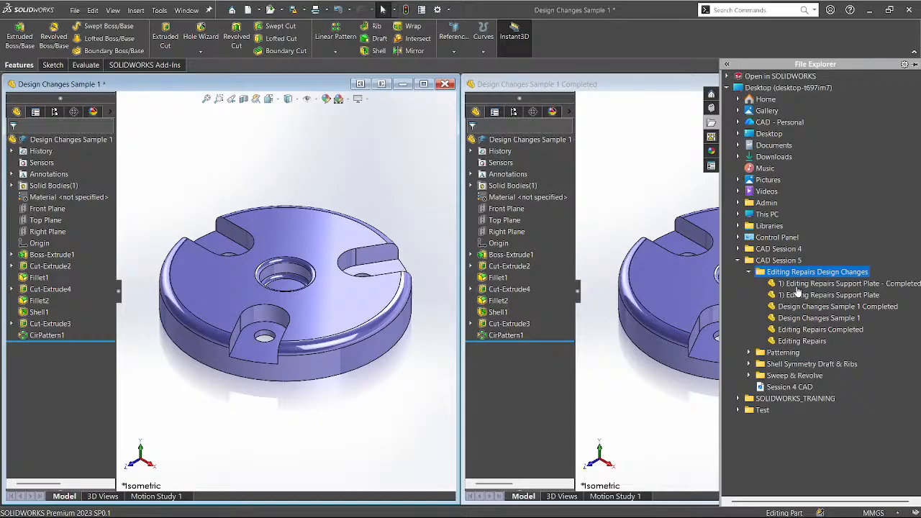
click(628, 171)
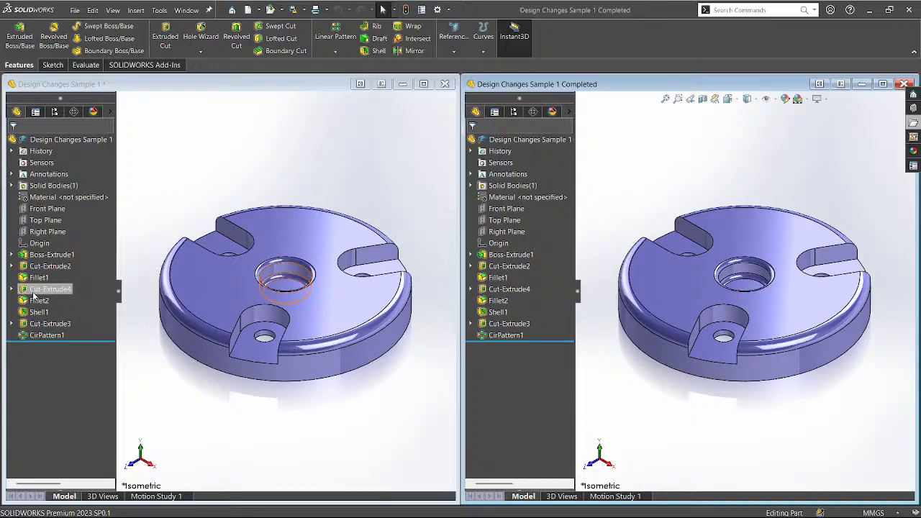
click(314, 161)
Collapse Editing Repairs Design Changes, expand Sweep & Revolve, and activate the Completed model.
click(913, 122)
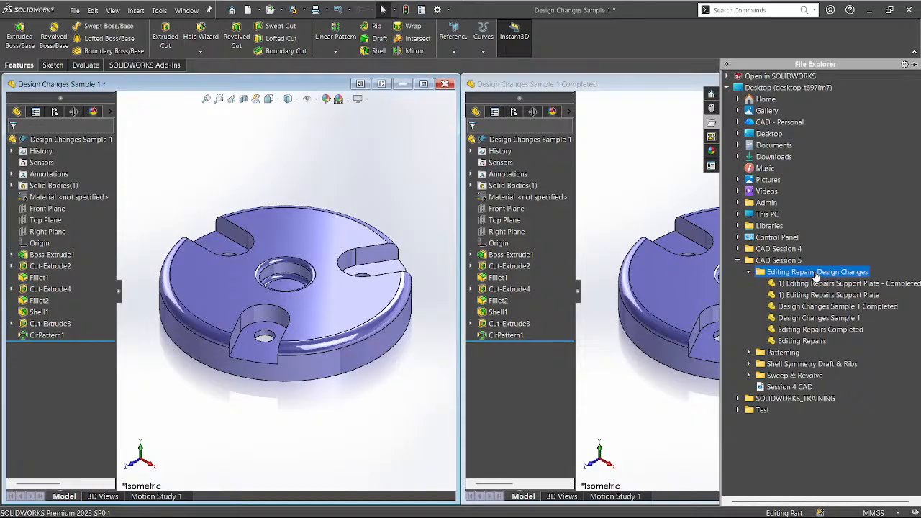
click(749, 272)
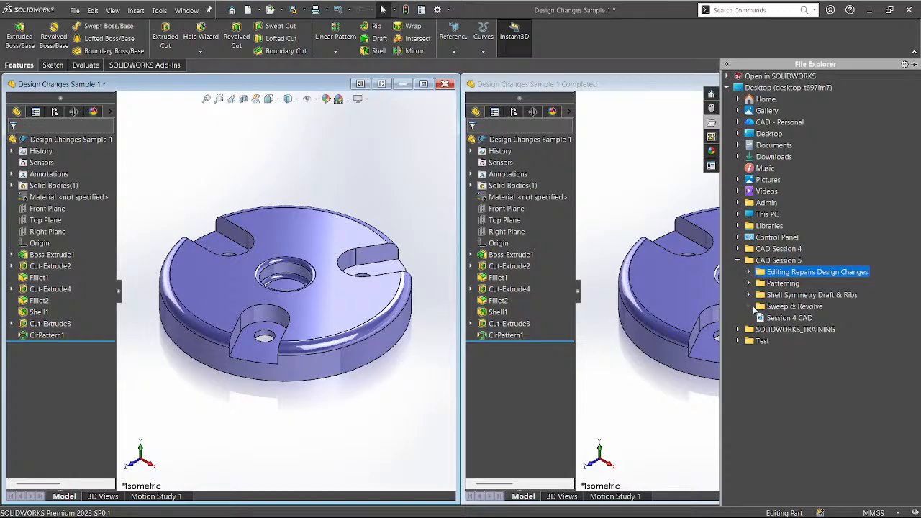
click(749, 307)
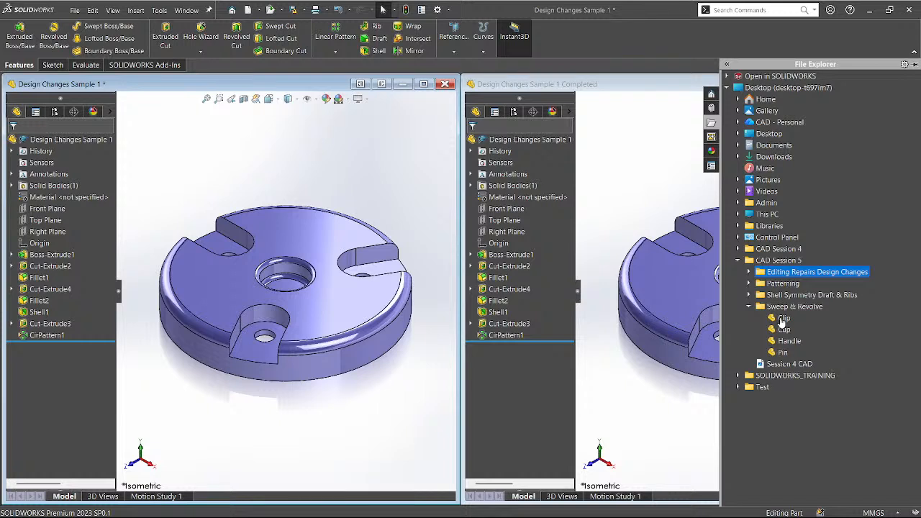
click(658, 184)
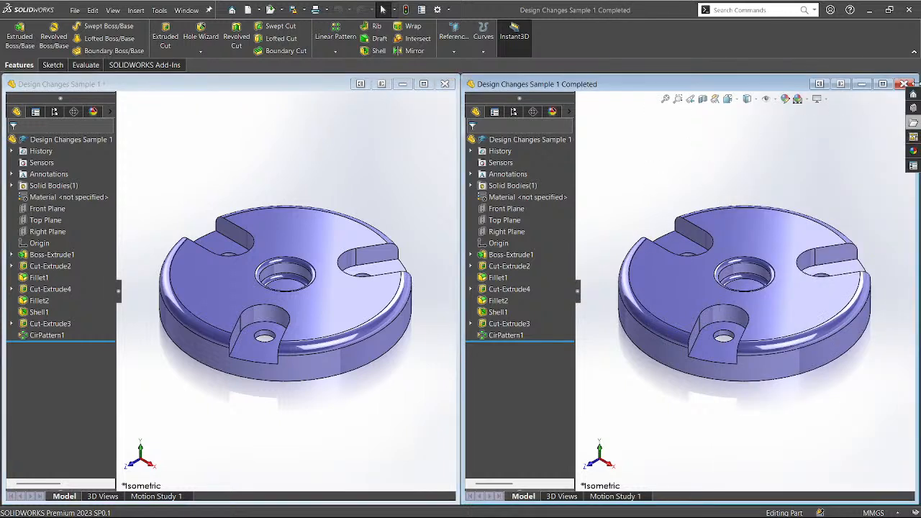
Close the Completed sample and open the Handle part from the Sweep & Revolve folder.
click(904, 84)
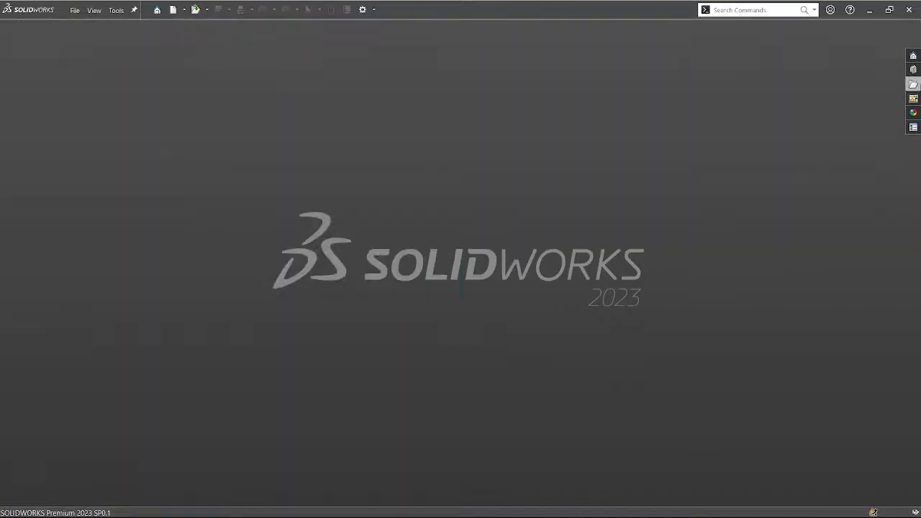
click(913, 84)
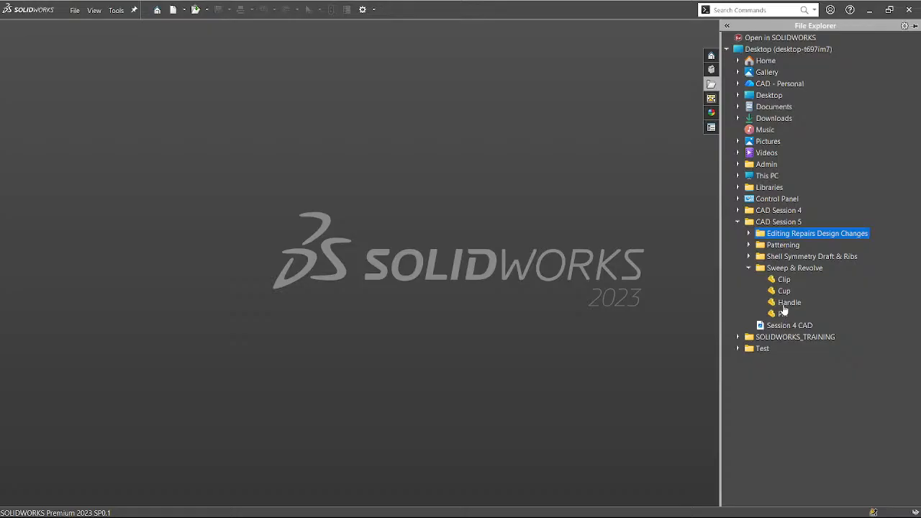
click(786, 303)
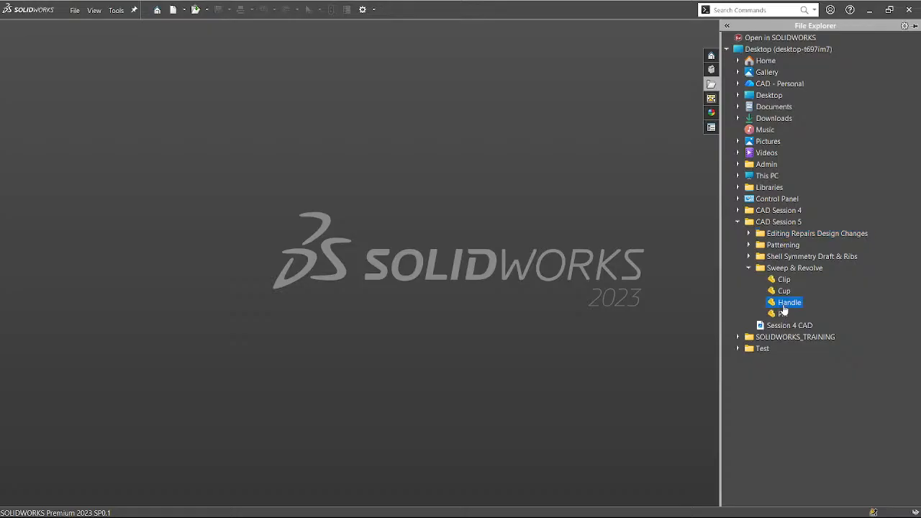
double_click(783, 304)
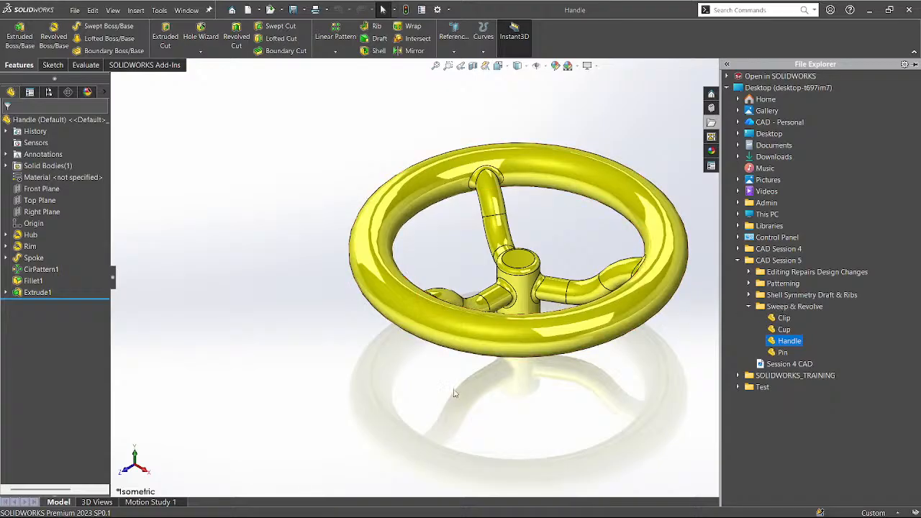
Orbit the yellow three-spoke handwheel from several angles, toggle Apply Scene, and restore its window.
middle_drag(440, 408, 446, 338)
middle_drag(625, 229, 646, 218)
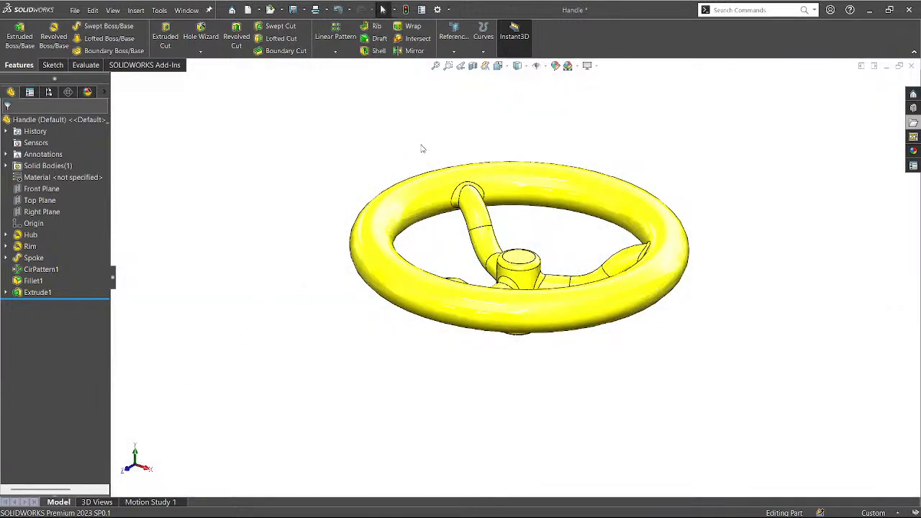
middle_drag(422, 146, 429, 202)
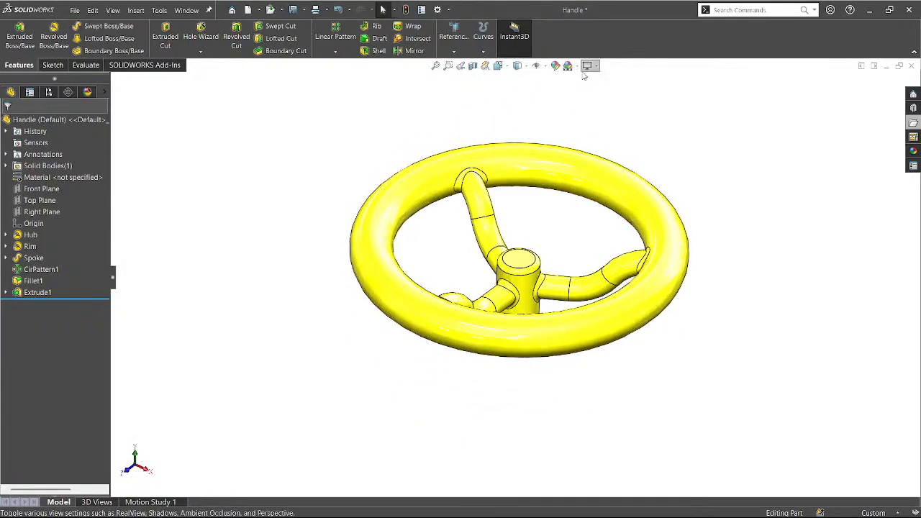
click(570, 68)
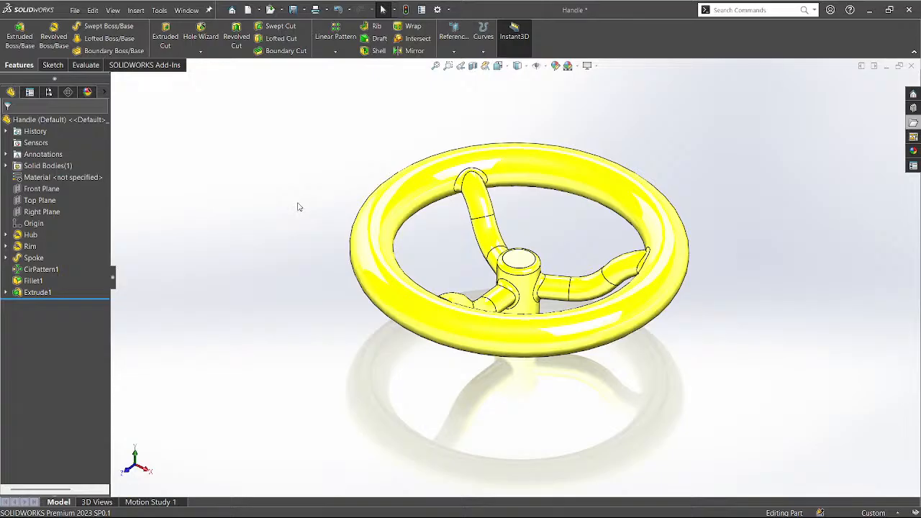
middle_drag(315, 208, 436, 281)
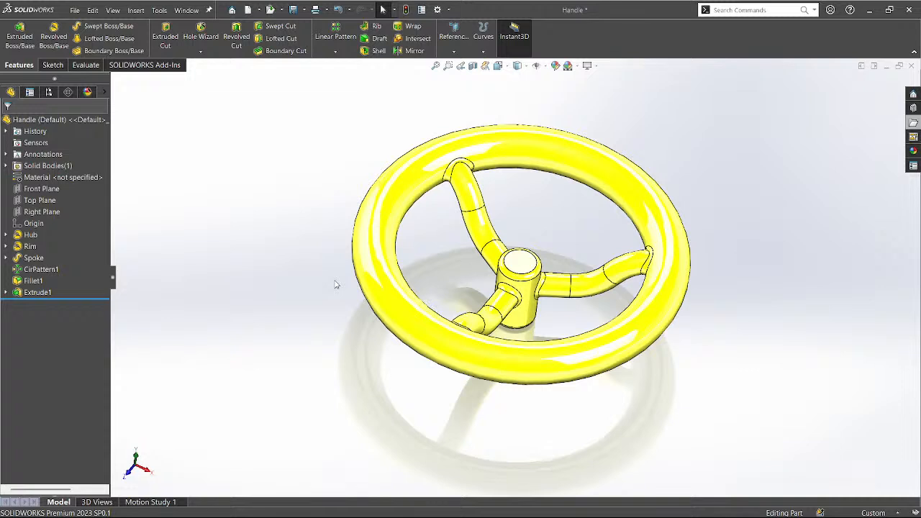
click(874, 67)
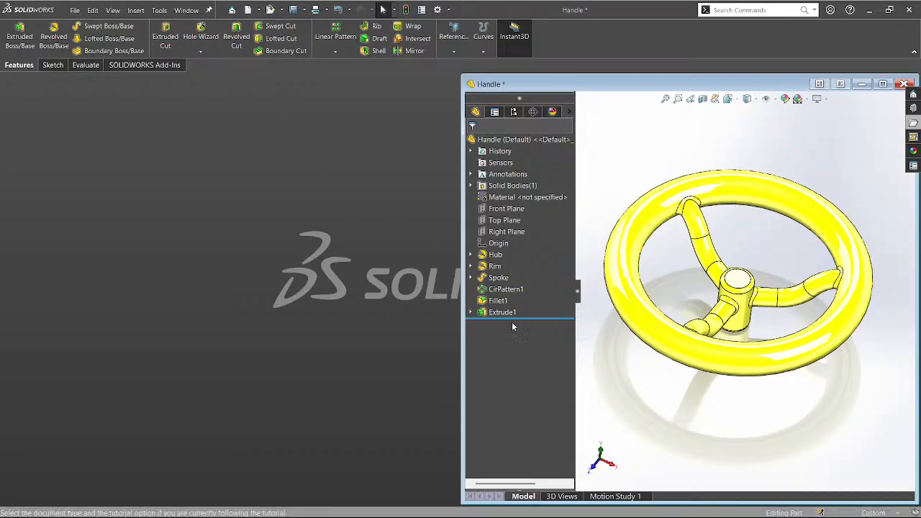
Create a new blank part, tile it beside the Handle, and display the Hub sketch's dimensions.
click(528, 337)
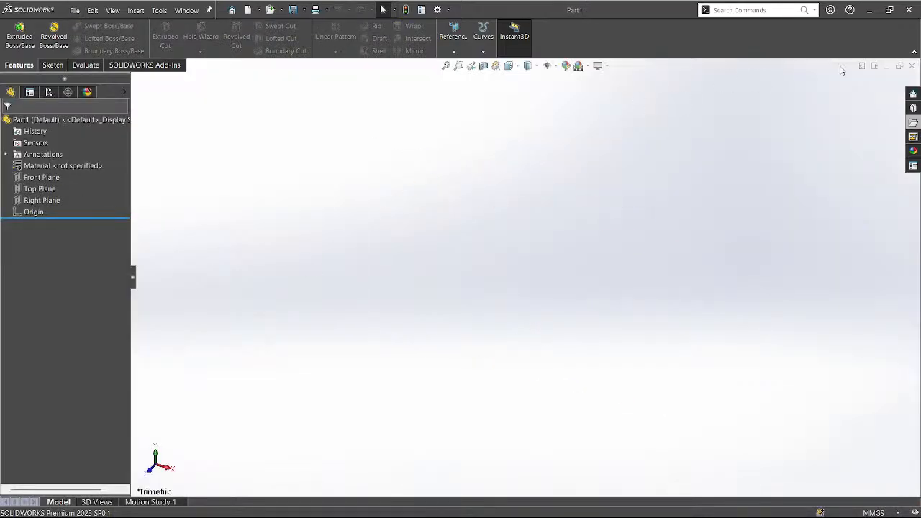
click(862, 67)
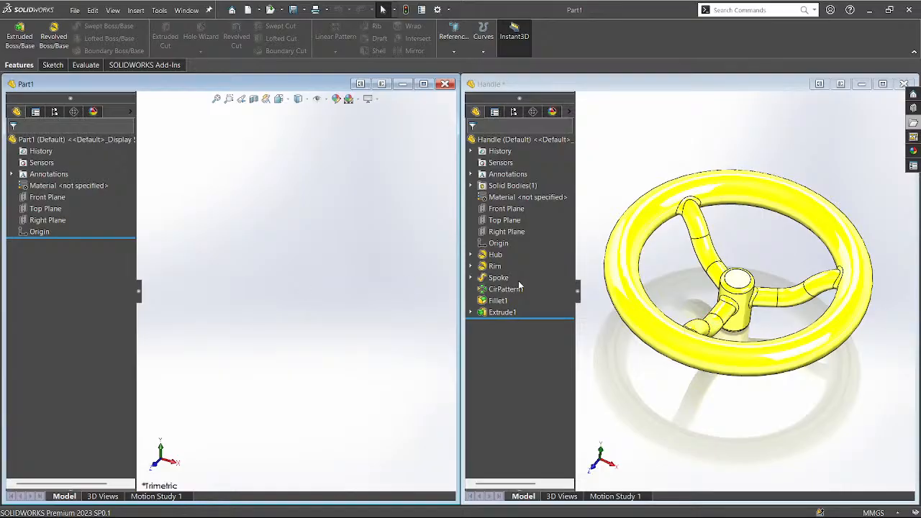
click(490, 256)
middle_drag(580, 319, 658, 323)
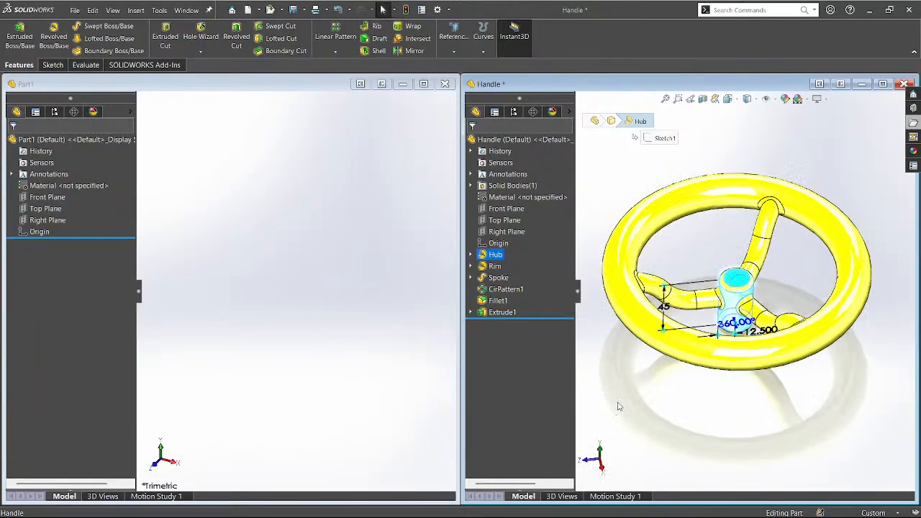
click(724, 293)
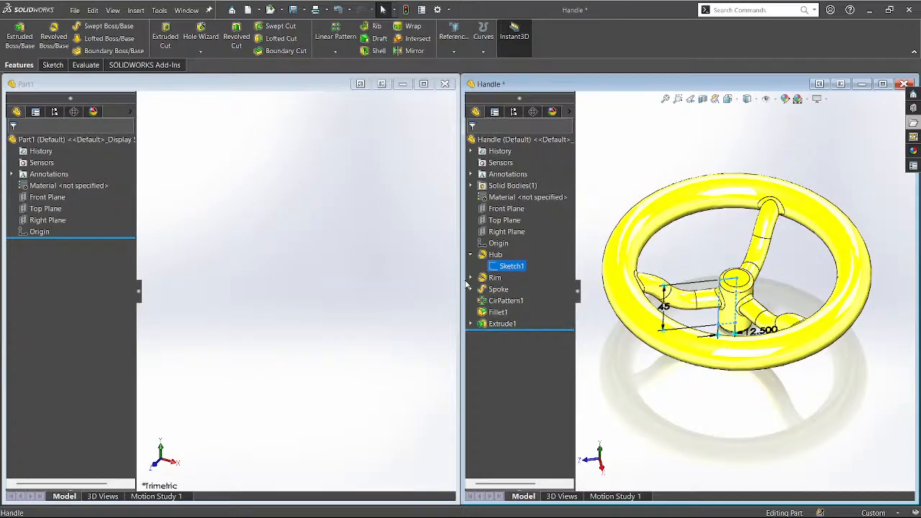
Inspect the Rim sketch dimensions, recheck the Hub sketch, then make Part1 the active document.
click(495, 278)
click(472, 277)
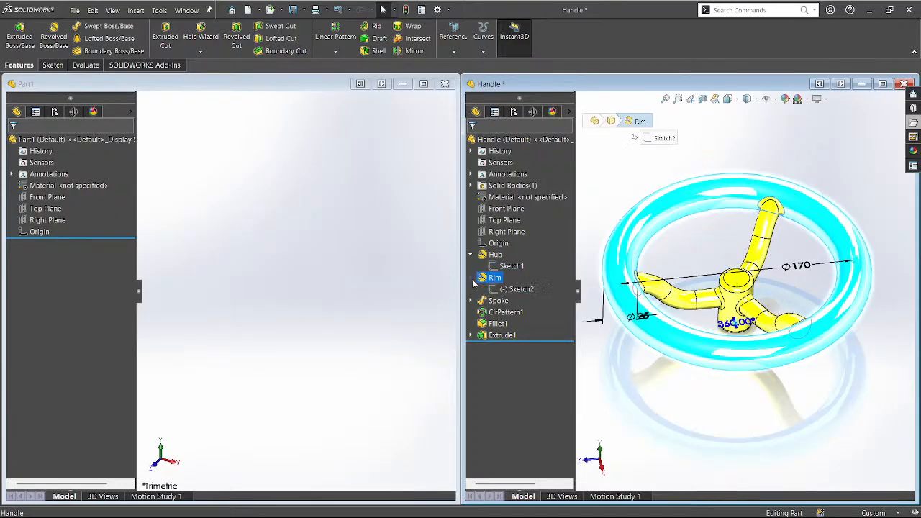
click(517, 288)
mouse_move(619, 368)
middle_down()
mouse_move(615, 321)
mouse_move(624, 315)
middle_up()
click(512, 267)
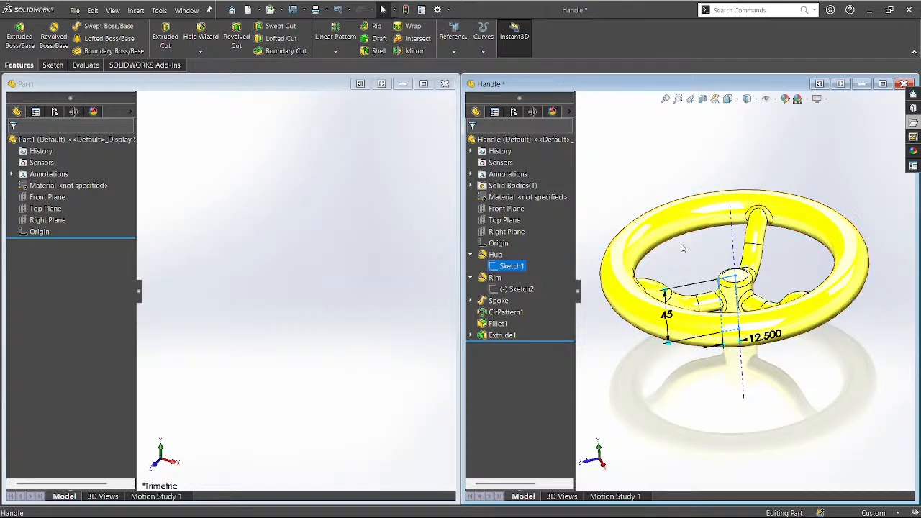
click(234, 322)
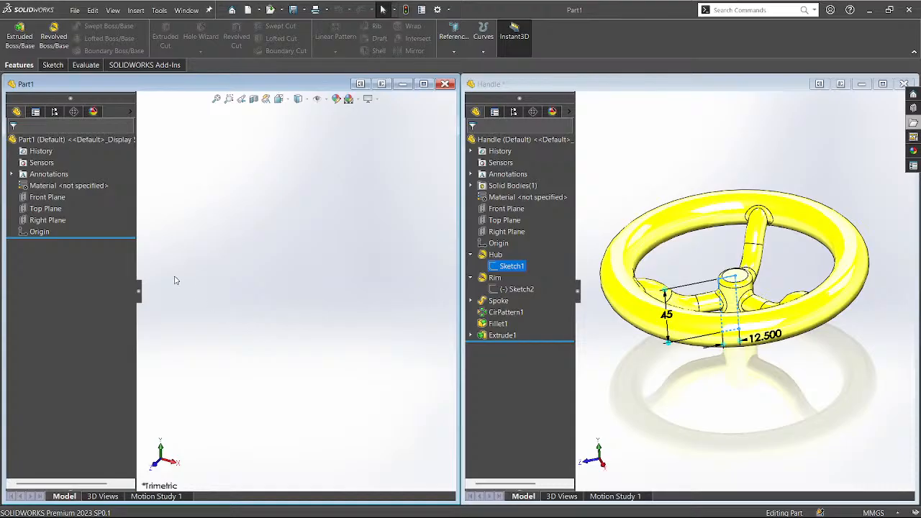
Start a sketch on Part1's Front Plane and draw a tall closed rectangle cornered at the origin.
click(40, 198)
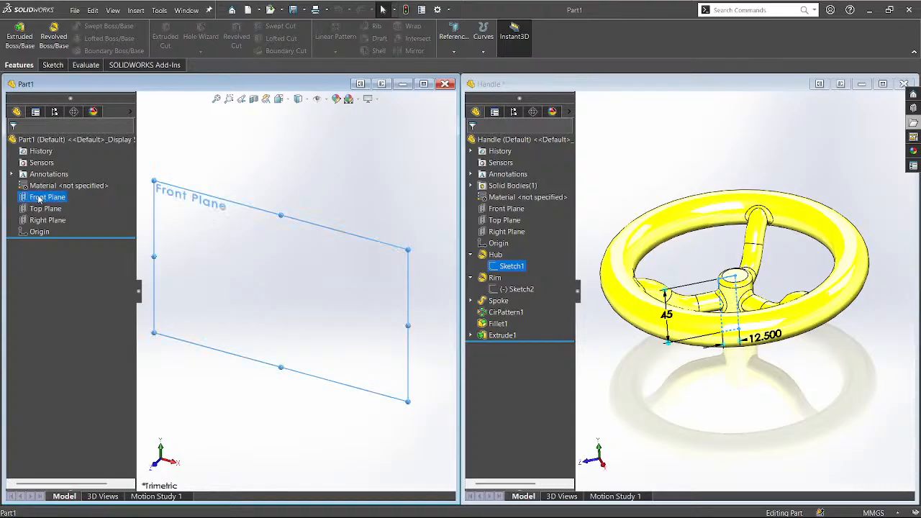
key(s)
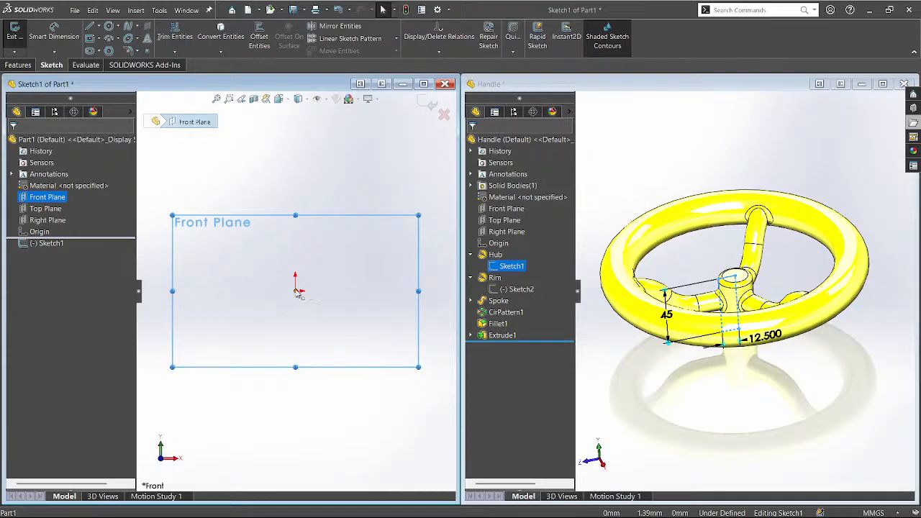
key(l)
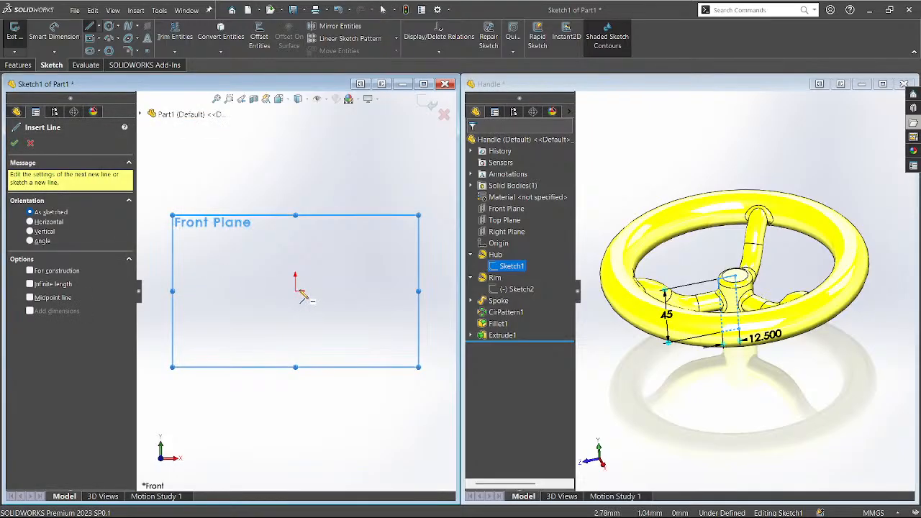
click(295, 291)
click(295, 189)
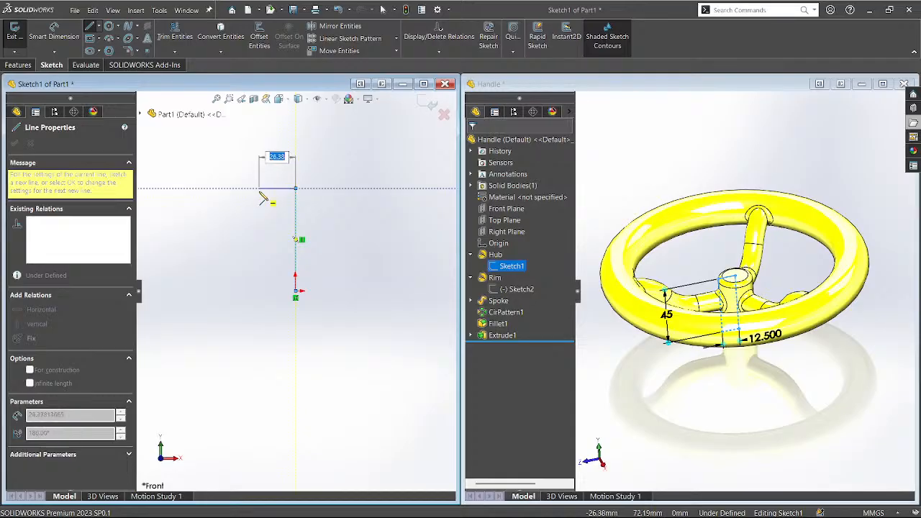
click(258, 188)
click(258, 291)
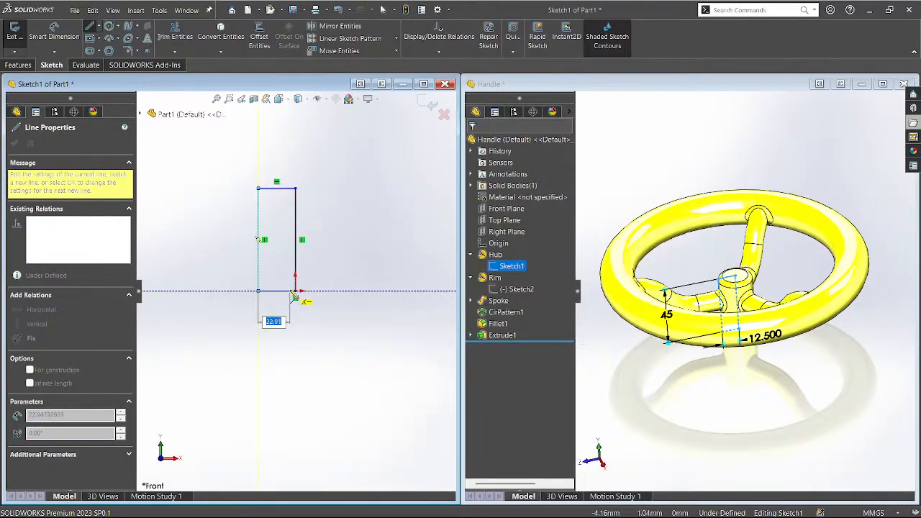
click(295, 292)
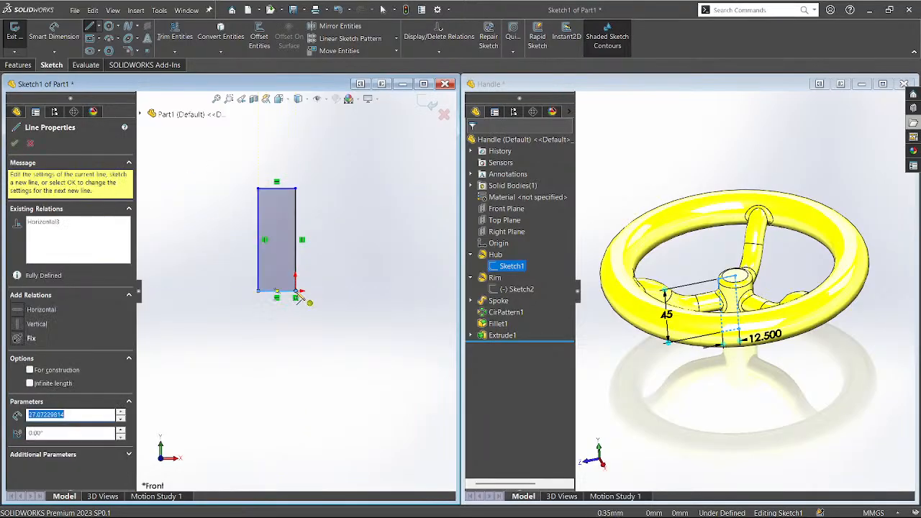
Add a vertical line extending down from the origin below the rectangle.
click(296, 292)
click(295, 351)
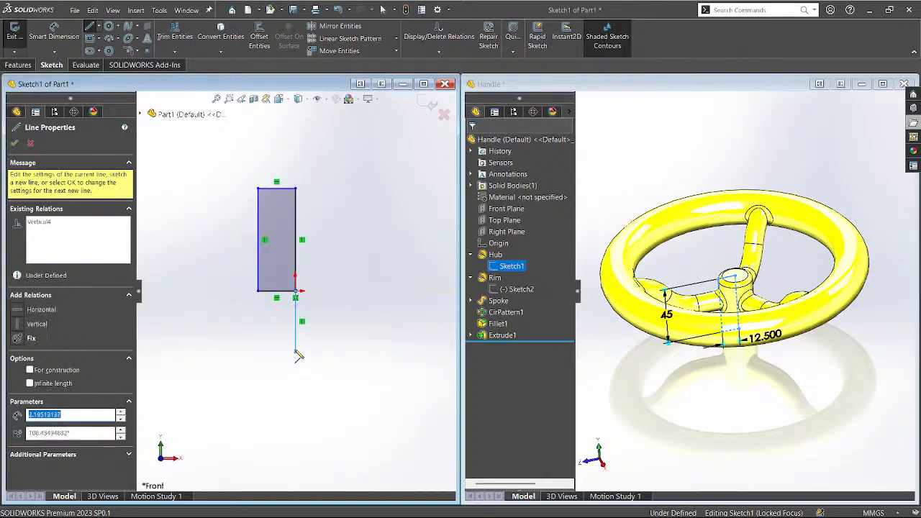
key(Escape)
click(295, 338)
key(Escape)
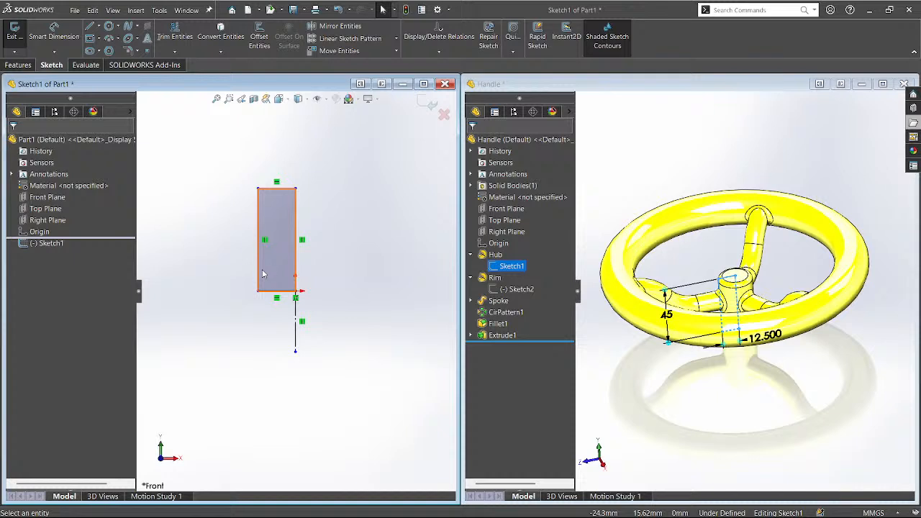
Add a diameter dimension from the centerline across the rectangle, set to 50 mm.
key(d)
click(258, 270)
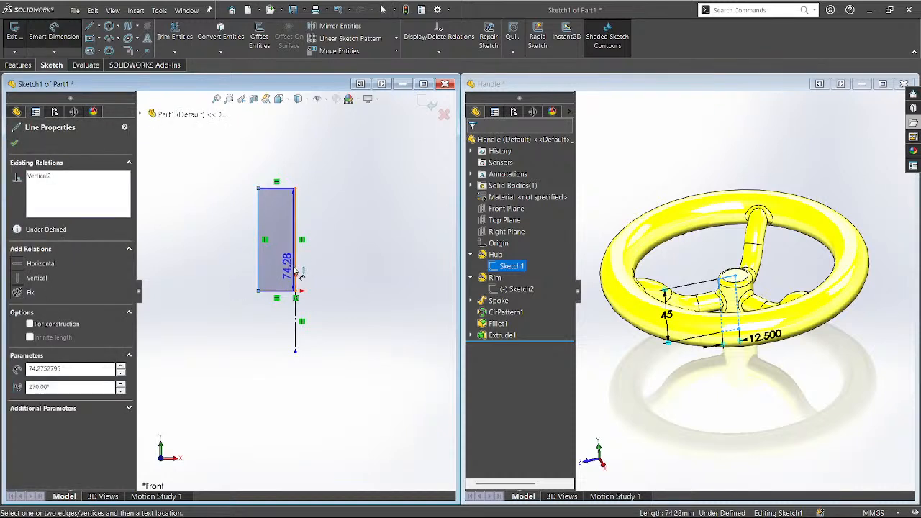
click(294, 270)
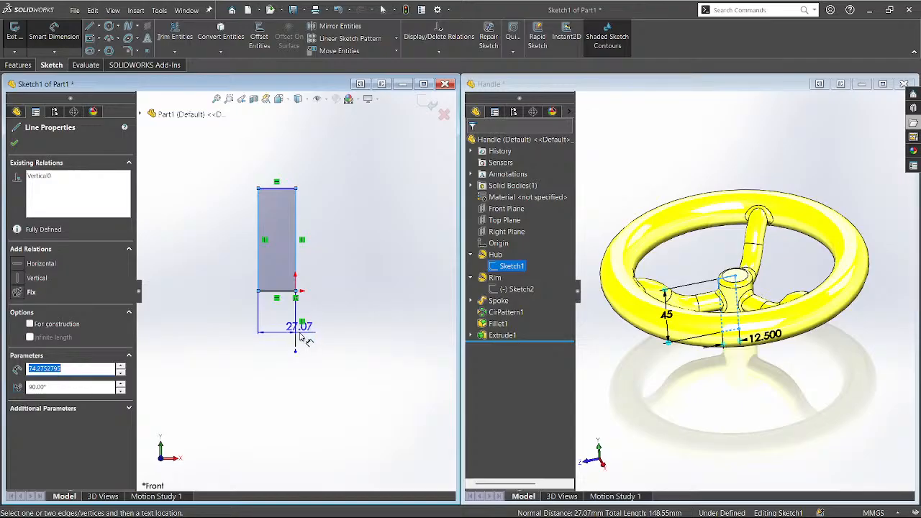
click(296, 280)
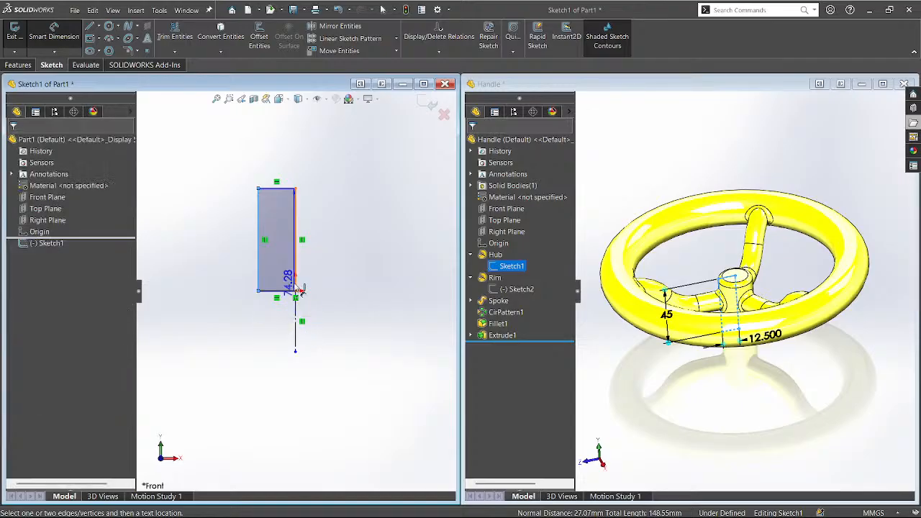
click(297, 326)
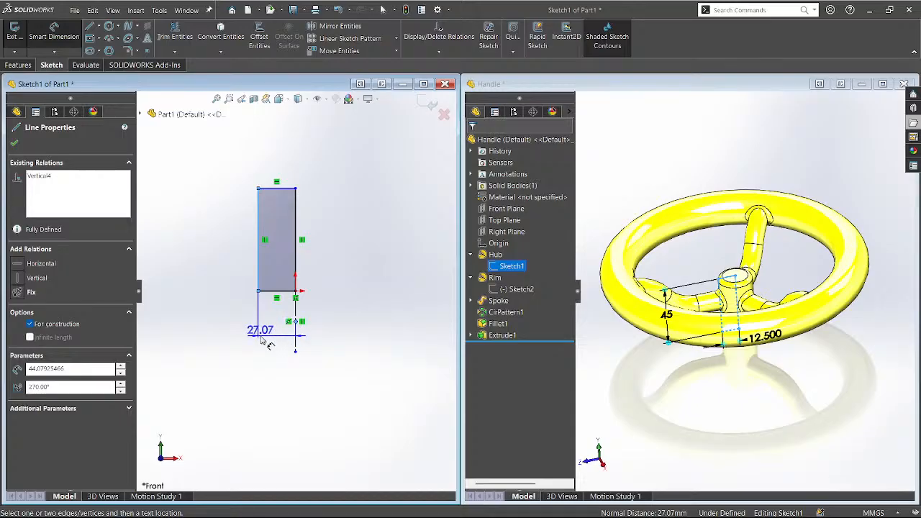
click(295, 334)
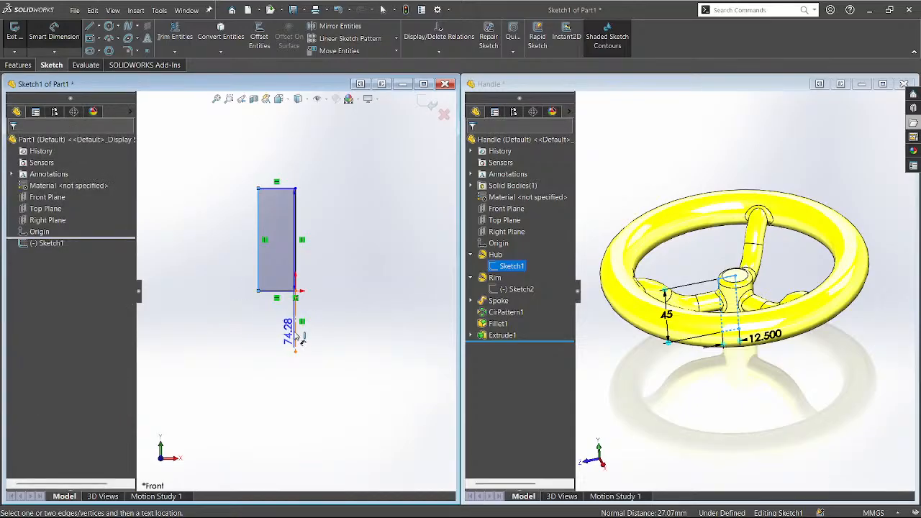
click(295, 335)
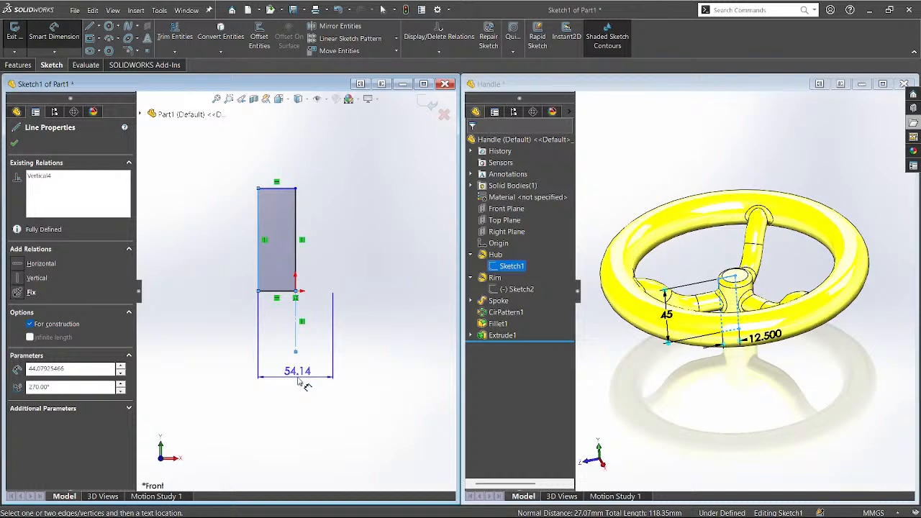
click(299, 383)
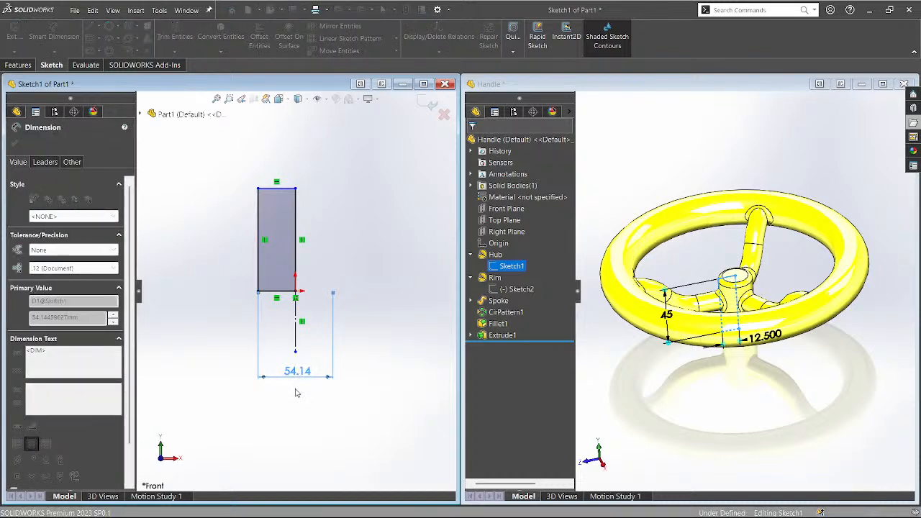
text(50)
key(Return)
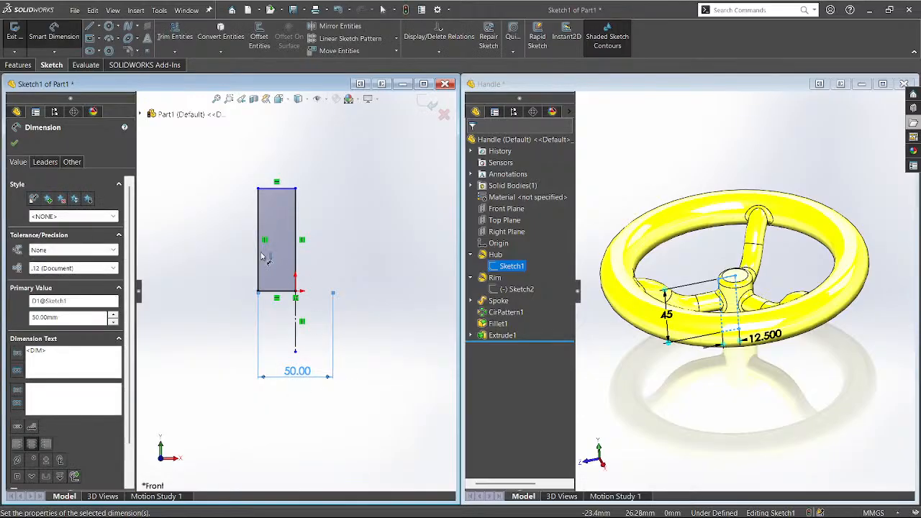
Dimension the rectangle's left edge to a height of 45 mm.
click(258, 253)
click(220, 259)
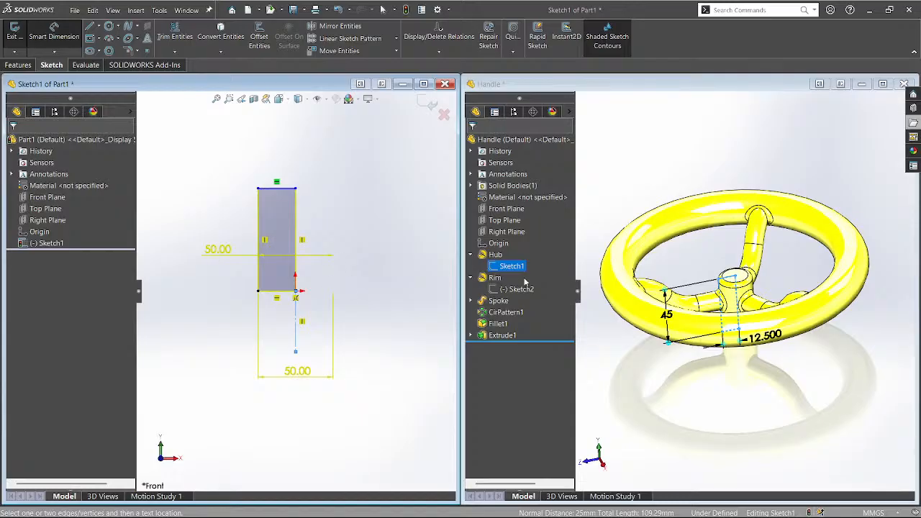
key(ctrl+z)
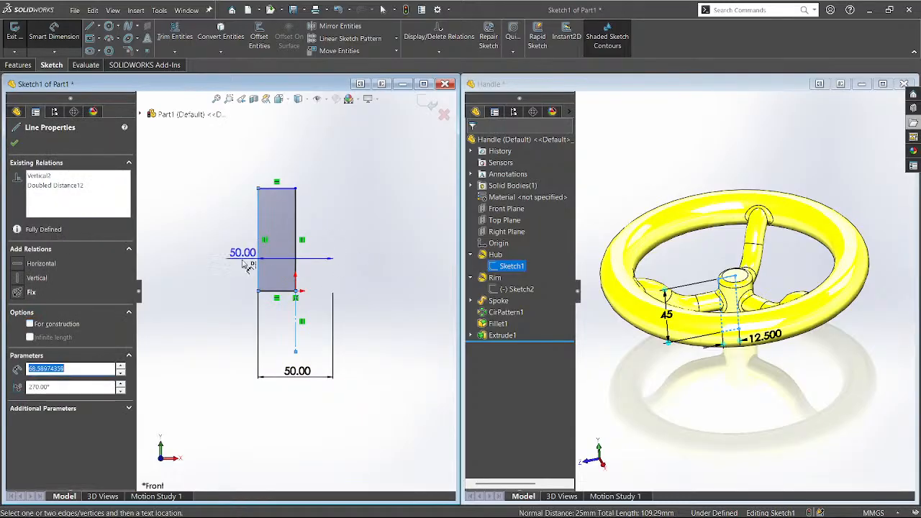
key(Escape)
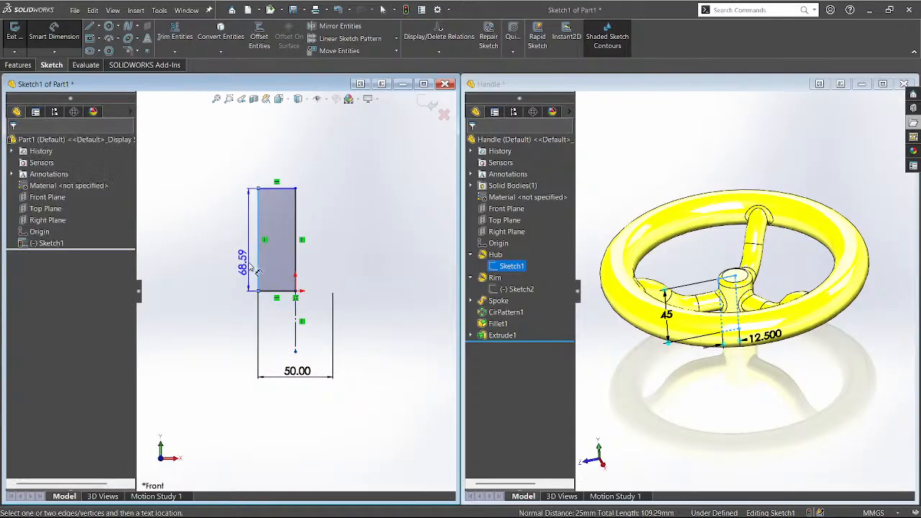
click(259, 271)
click(232, 265)
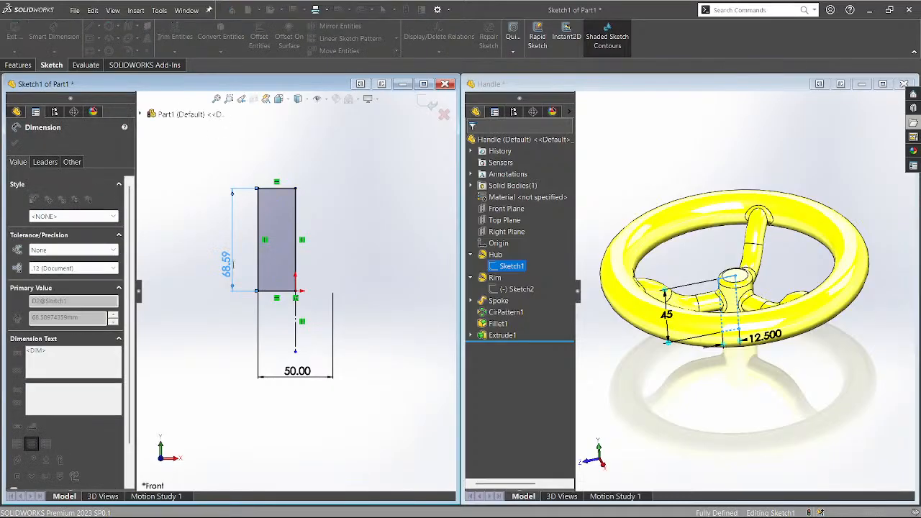
text(45)
key(Return)
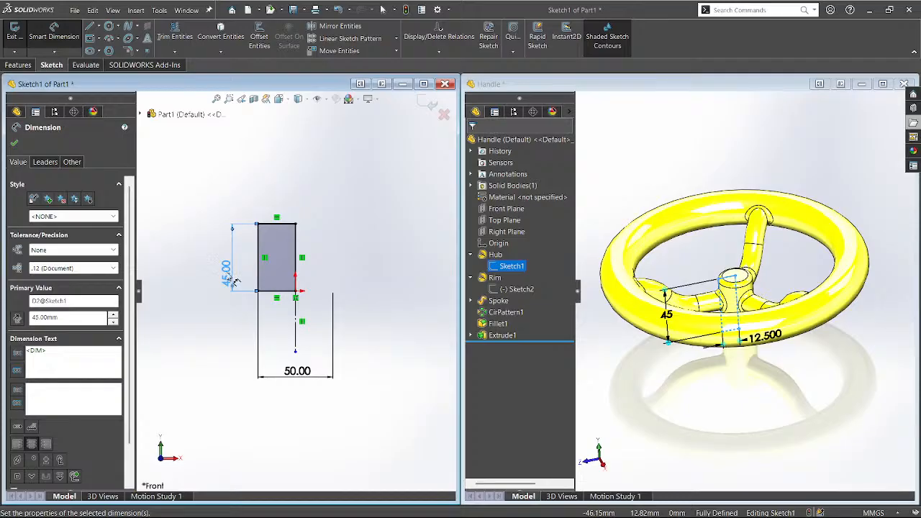
Change the diameter dimension from 50.00 to 25 mm.
middle_drag(424, 313, 399, 336)
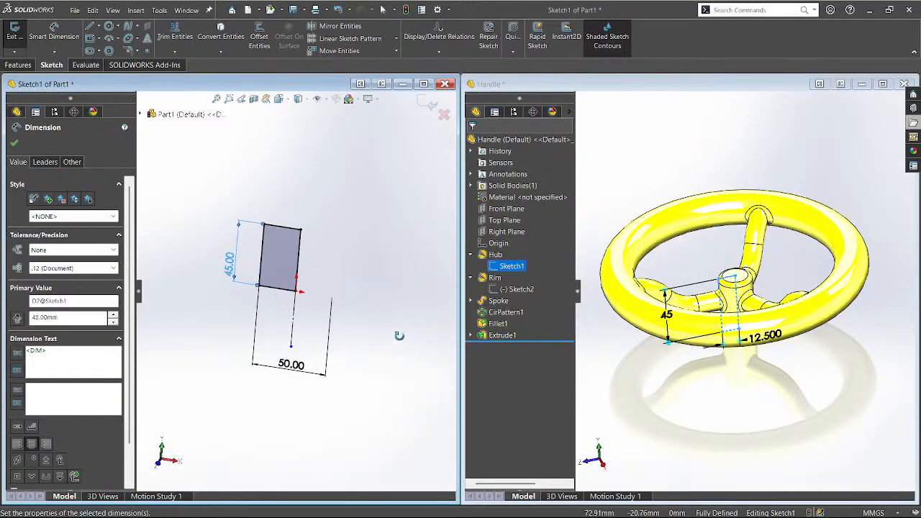
key(Escape)
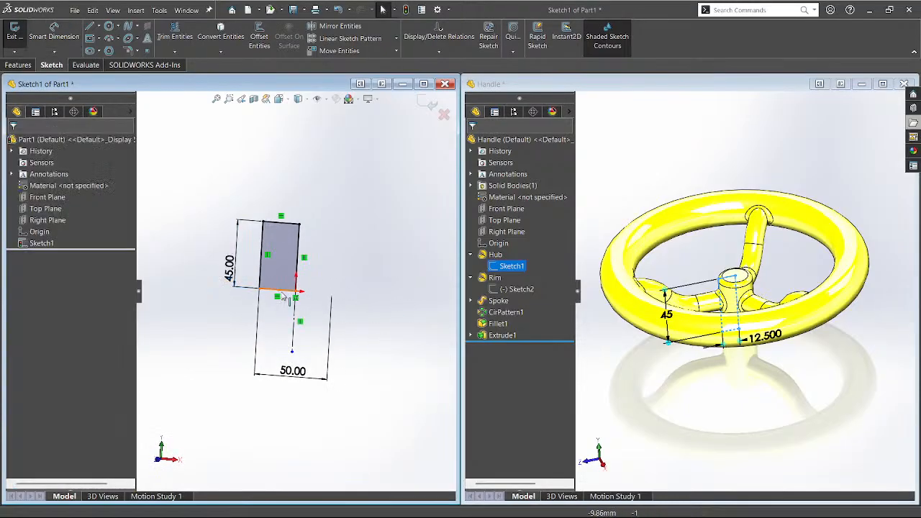
click(283, 292)
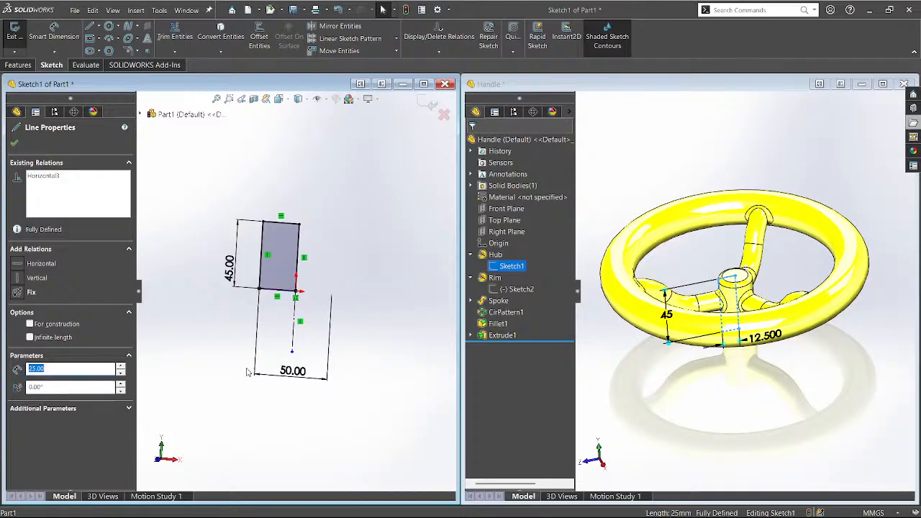
key(Escape)
mouse_move(263, 417)
middle_down()
mouse_move(266, 403)
mouse_move(314, 380)
middle_up()
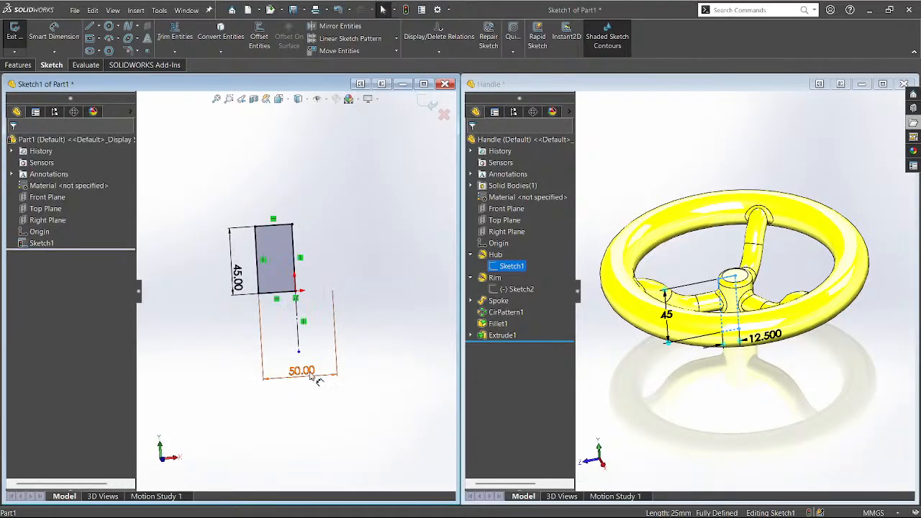
double_click(310, 375)
text(25)
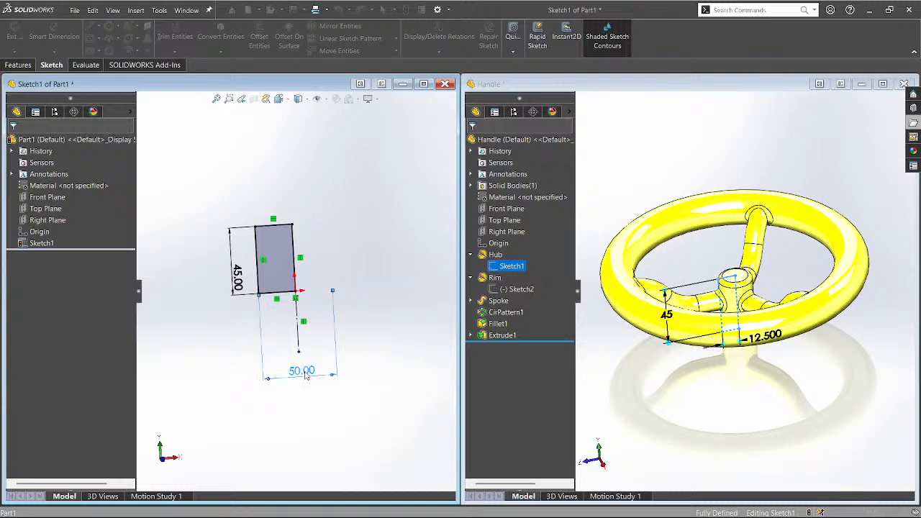
key(Return)
click(294, 408)
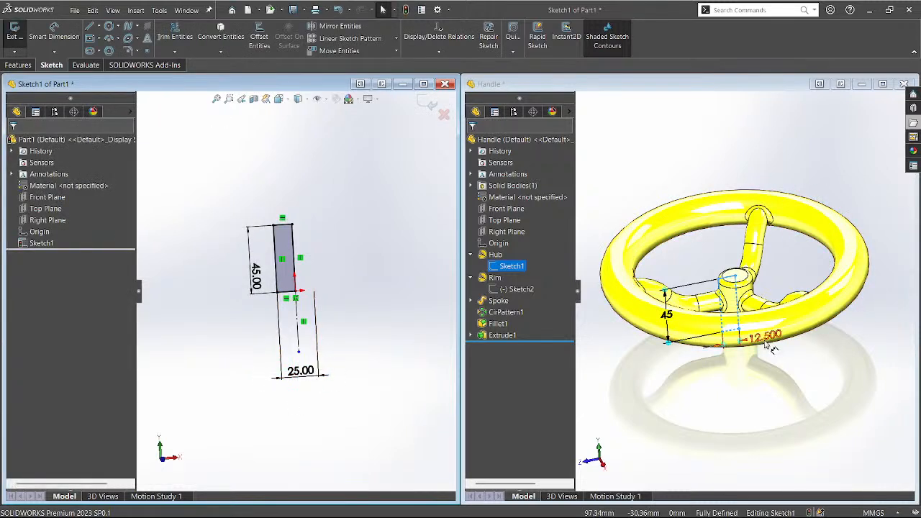
Return Sketch1 to a straight-on front view and switch to the Handle reference window.
middle_drag(323, 362, 287, 324)
scroll(285, 321, down, 2)
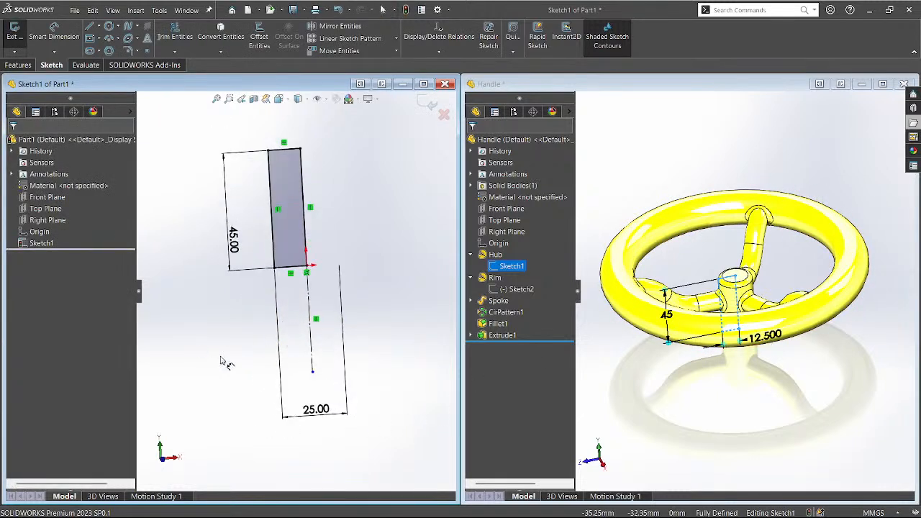
middle_drag(221, 358, 225, 367)
scroll(232, 368, up, 4)
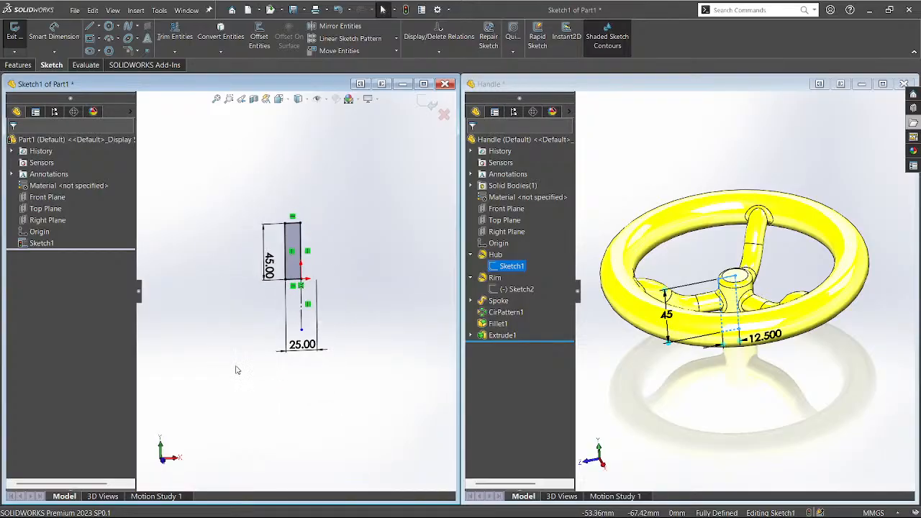
key(ctrl+1)
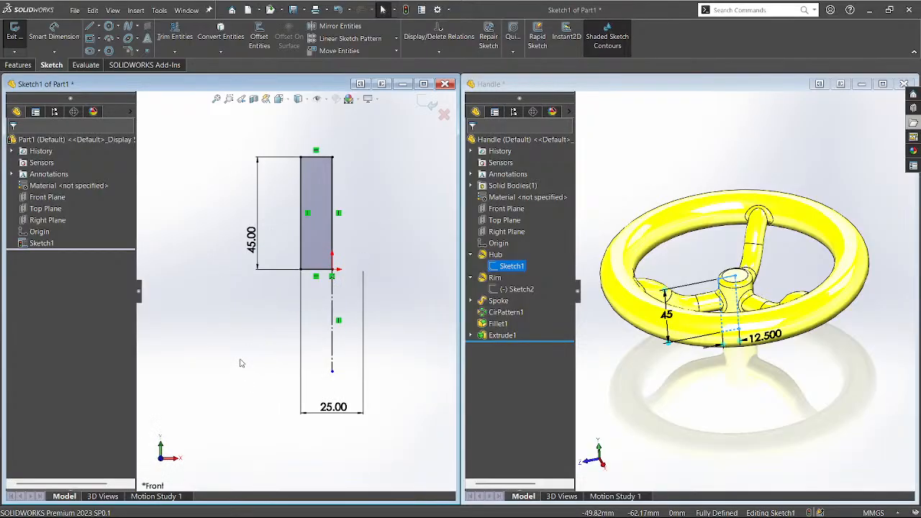
click(626, 393)
Check the Handle's rim Sketch2 dimensions, then place a circle centre left of Part1's hub profile.
click(518, 289)
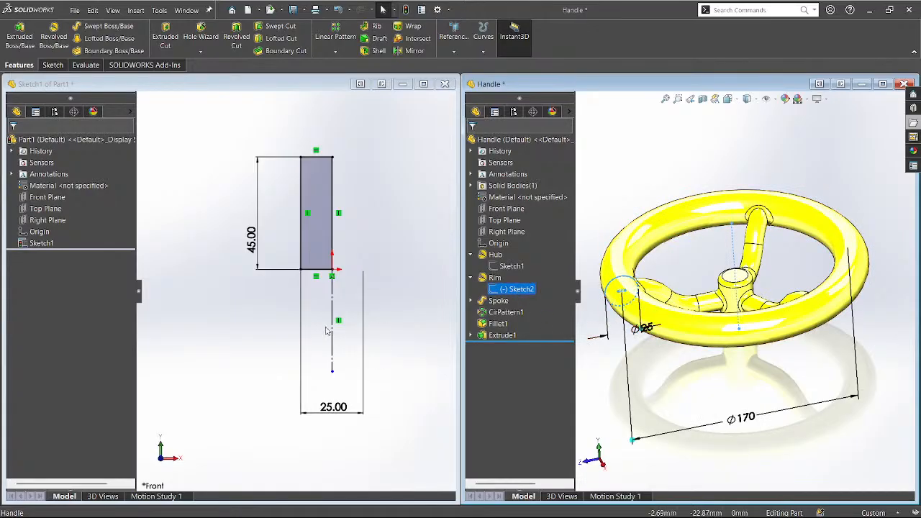
key(c)
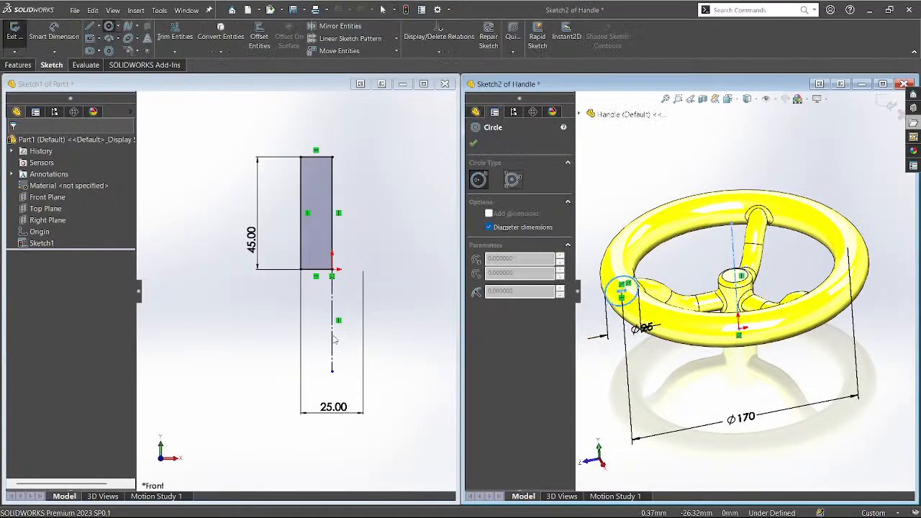
scroll(356, 362, up, 5)
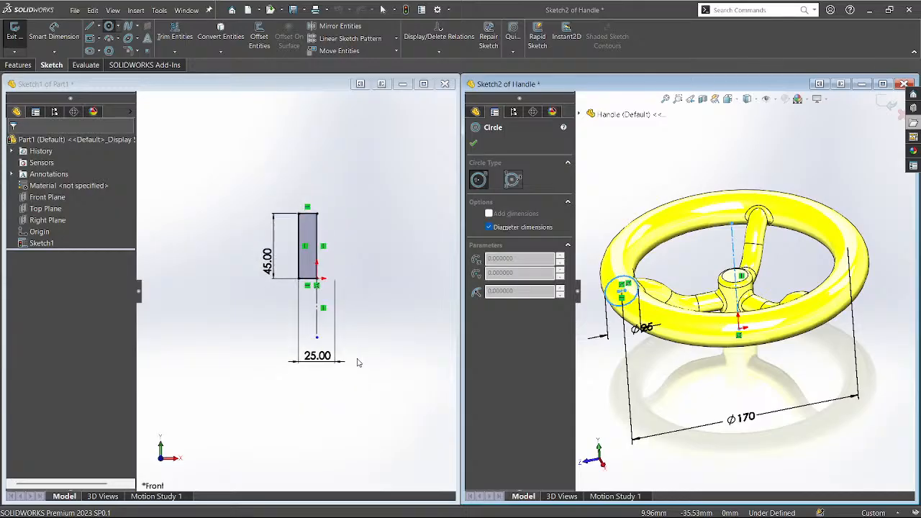
click(200, 209)
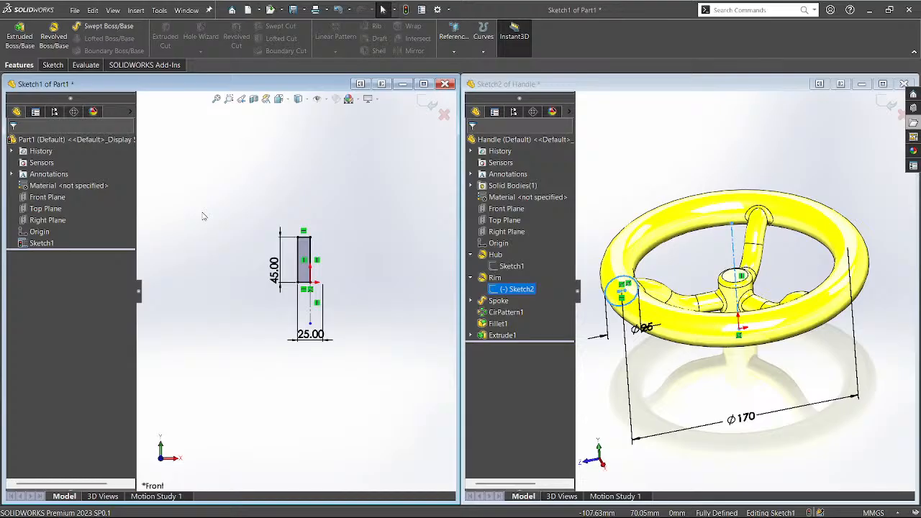
key(c)
click(181, 198)
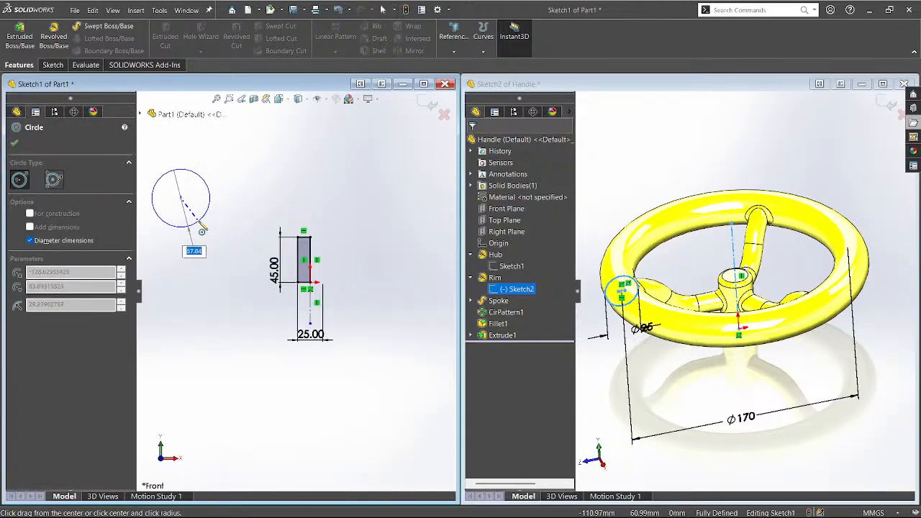
Finish the circle at 25 mm diameter and undo an accidental large circle drawn on its centre.
text(25)
key(Return)
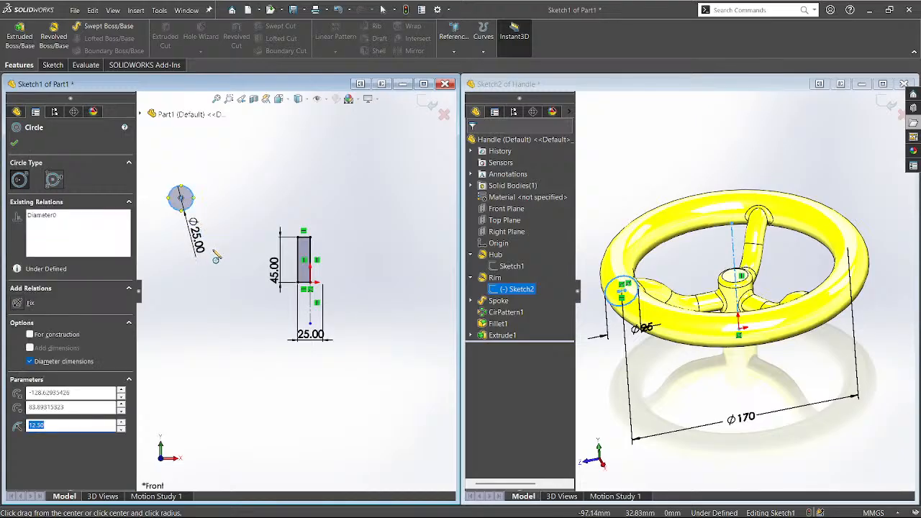
click(181, 198)
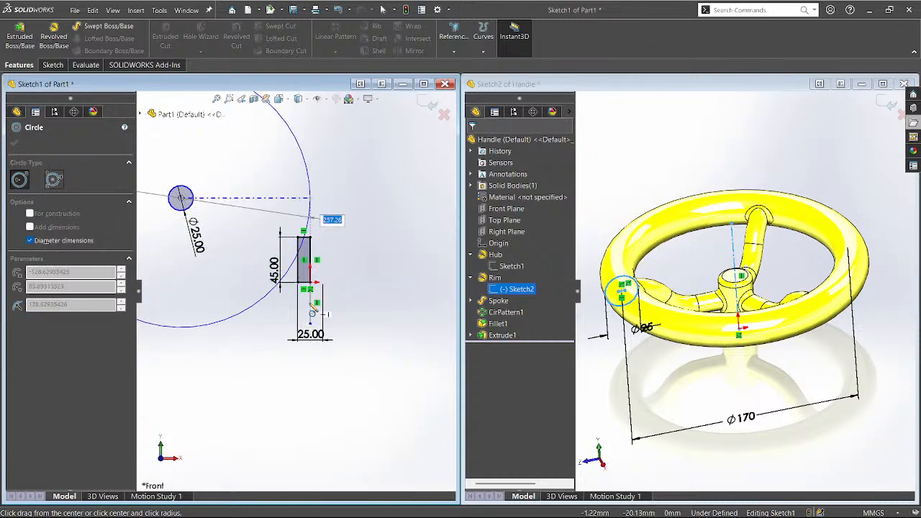
key(Return)
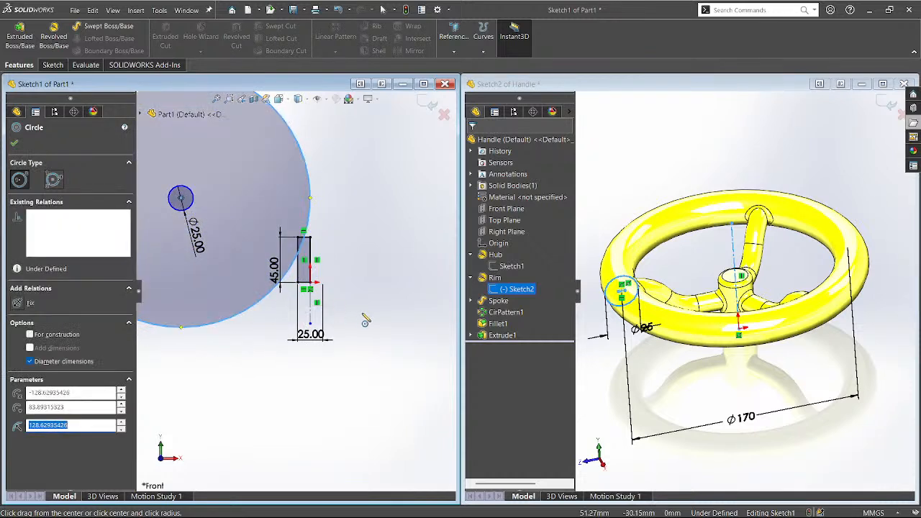
key(Escape)
key(Escape)
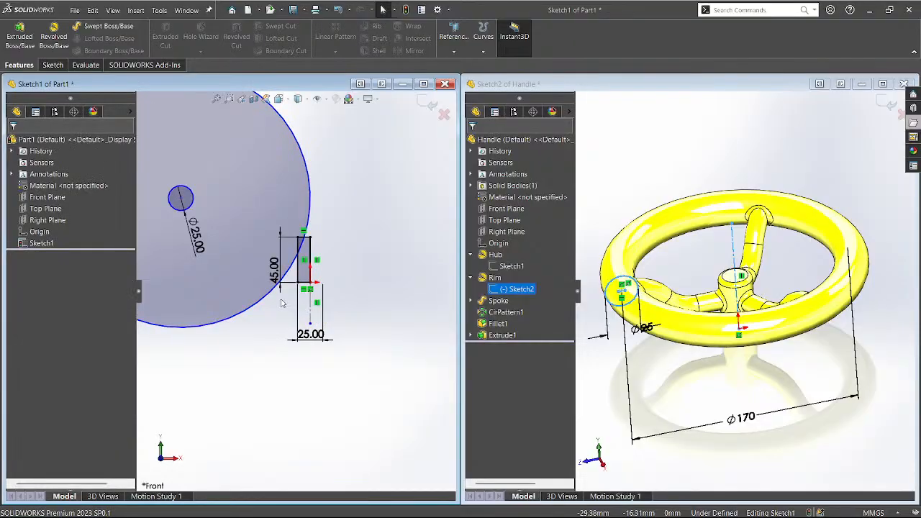
key(ctrl+z)
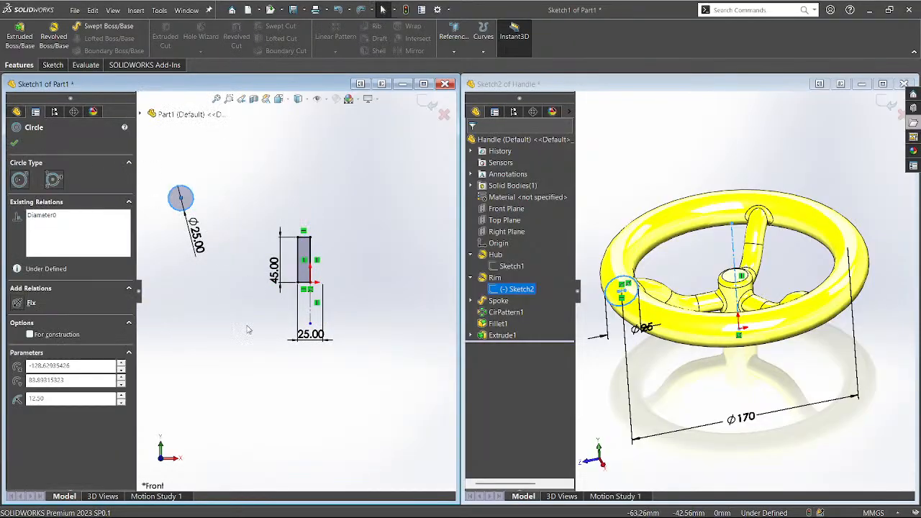
key(d)
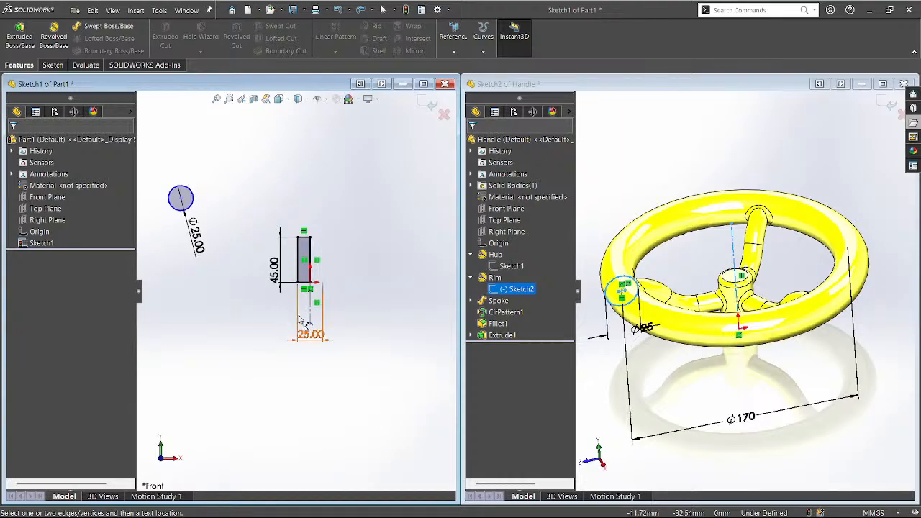
Dimension the Ø25 circle's centre across the vertical centreline at 170 mm.
click(181, 200)
click(311, 314)
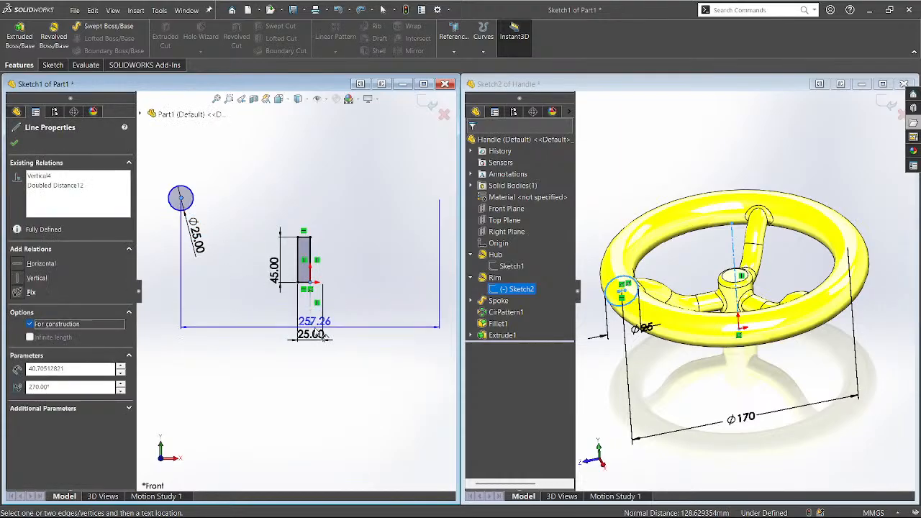
click(322, 392)
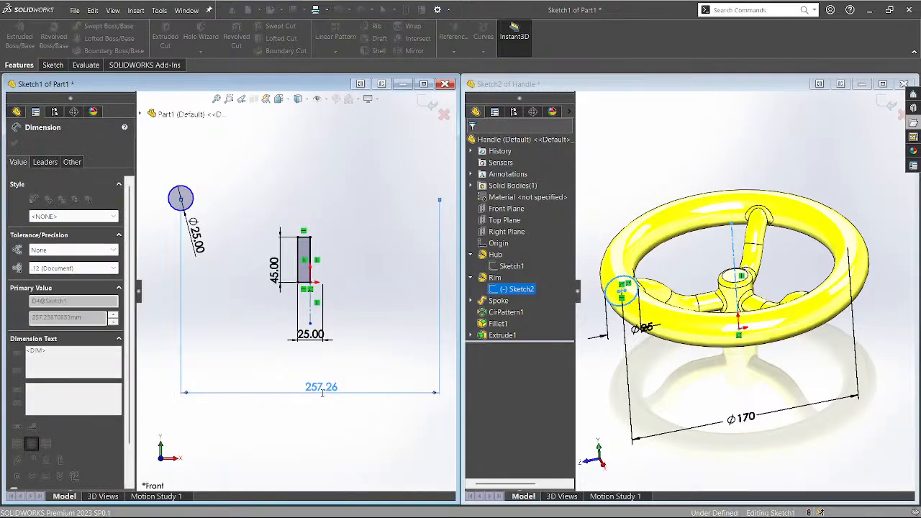
text(170)
key(Return)
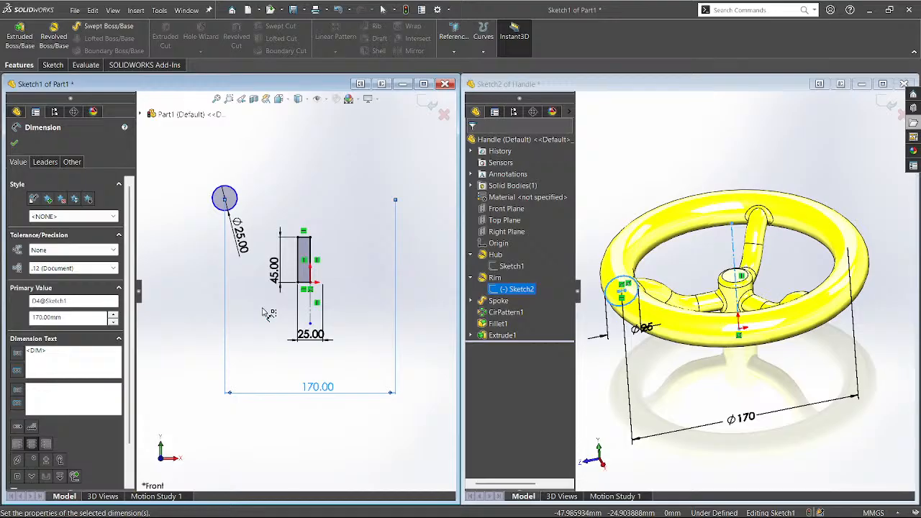
scroll(205, 193, down, 1)
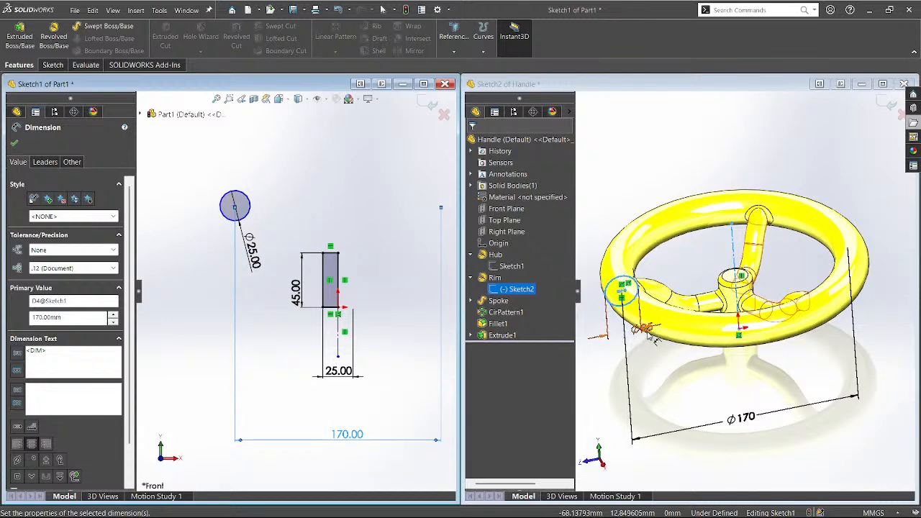
View the Handle's rim sketch face-on, then move Part1's Ø25.00 label beside the circle.
click(603, 376)
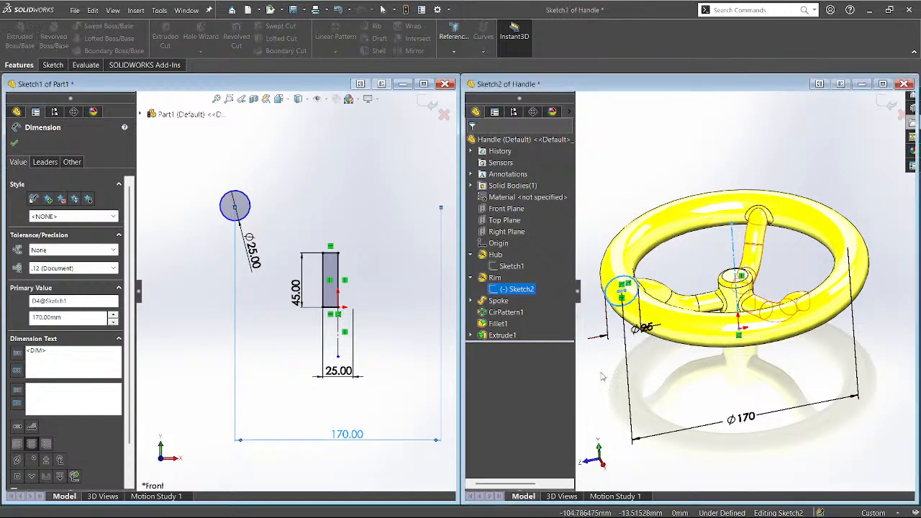
scroll(629, 300, down, 8)
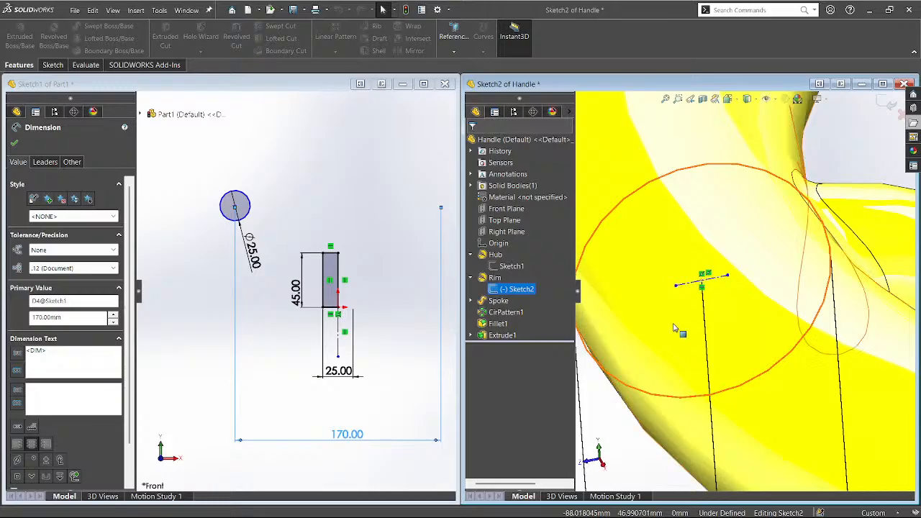
scroll(678, 325, up, 5)
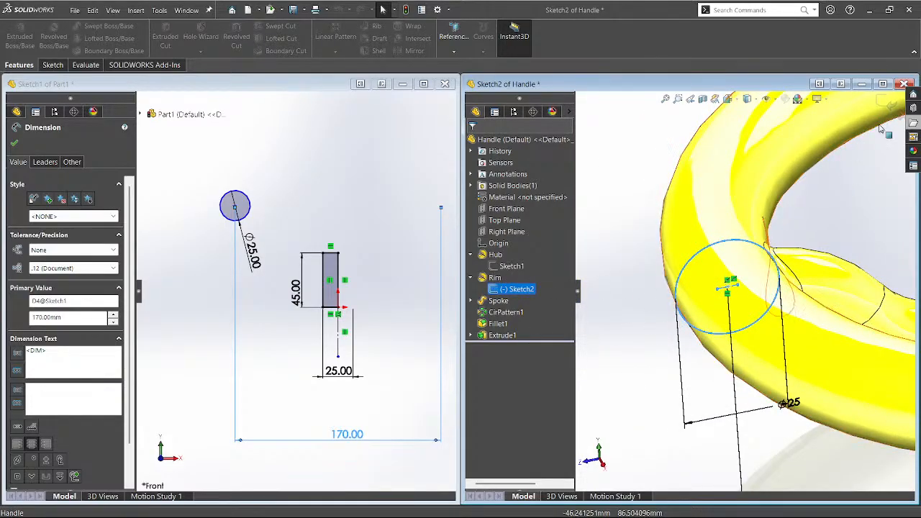
key(ctrl+8)
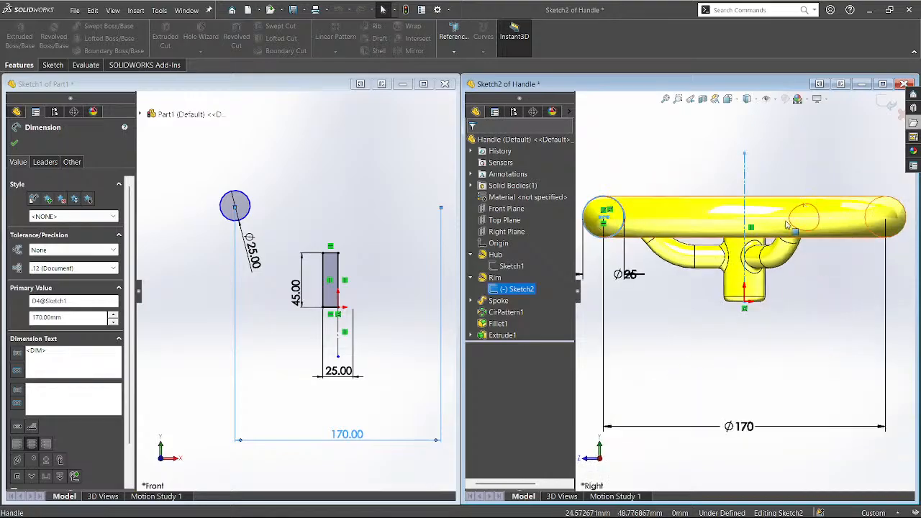
scroll(698, 218, down, 4)
scroll(734, 250, down, 2)
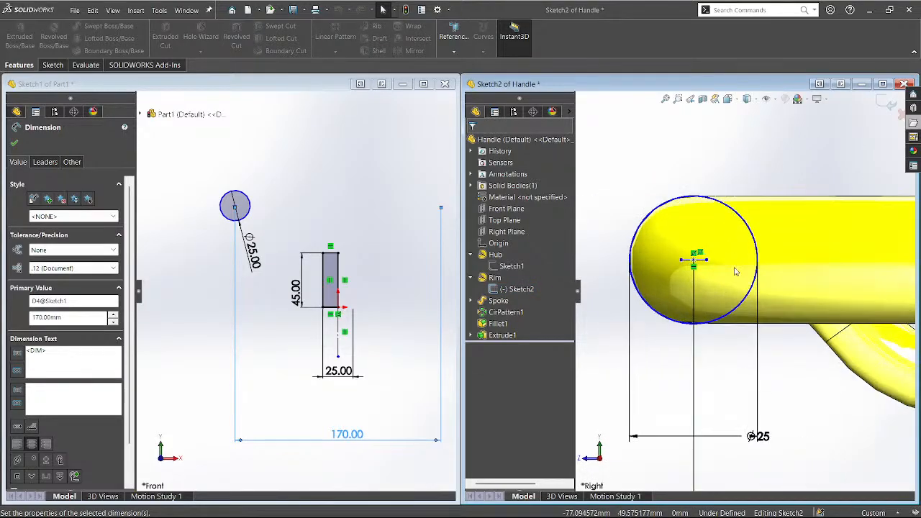
scroll(593, 290, up, 4)
scroll(593, 290, up, 3)
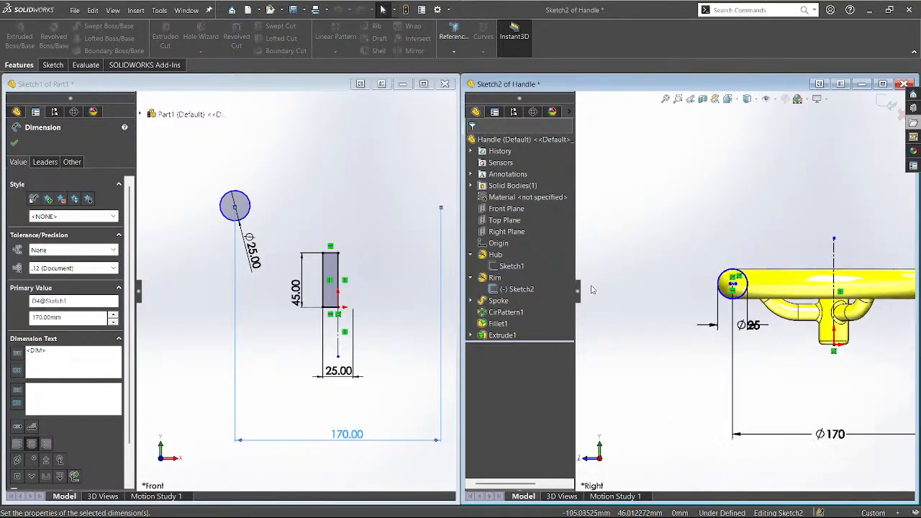
scroll(701, 349, up, 2)
scroll(899, 308, down, 3)
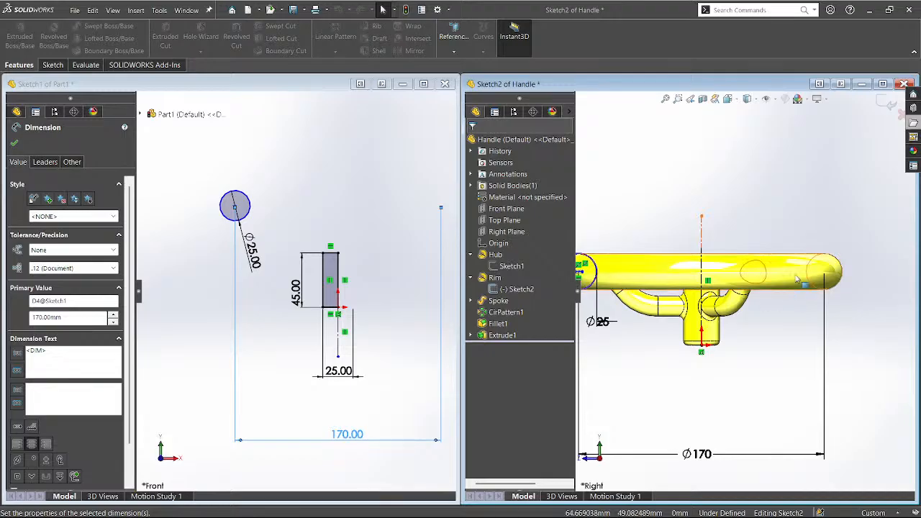
click(885, 102)
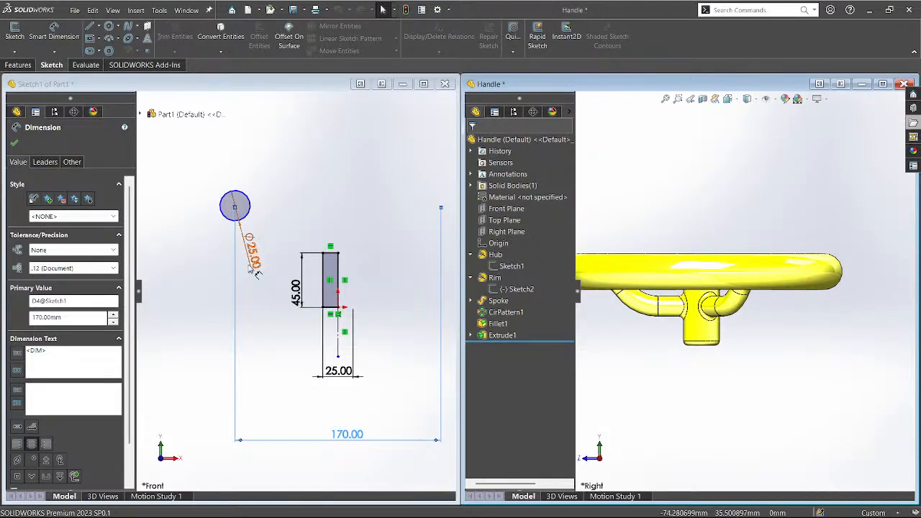
drag(254, 265, 327, 210)
scroll(853, 347, up, 2)
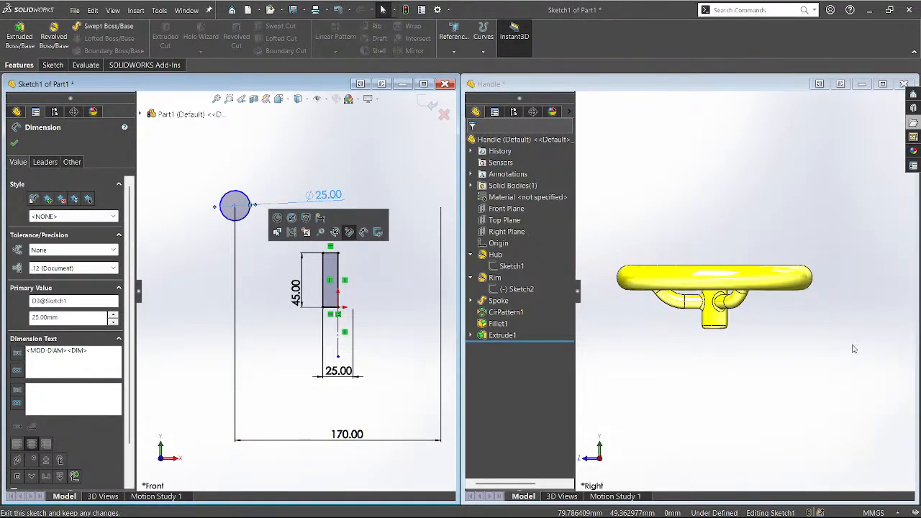
Edit the Handle's Rim Sketch2 and measure its circle centre's height above the hub point.
click(506, 289)
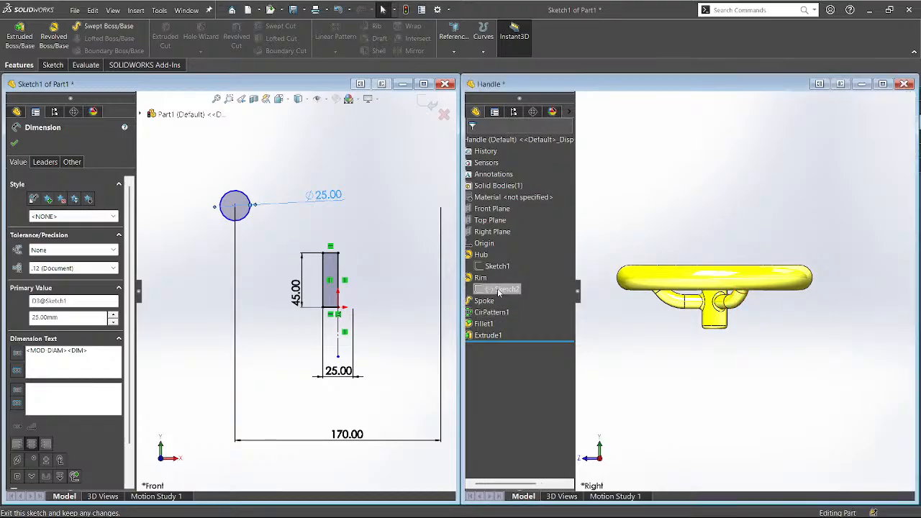
click(514, 267)
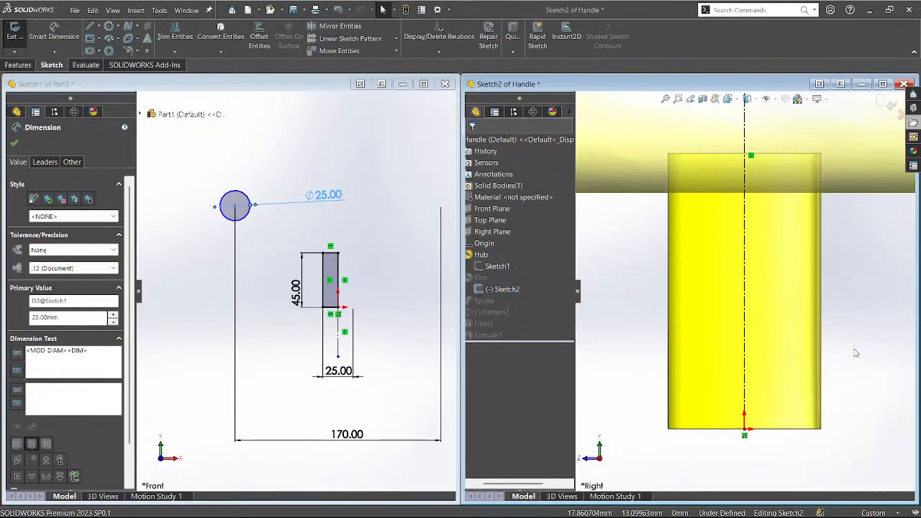
key(f)
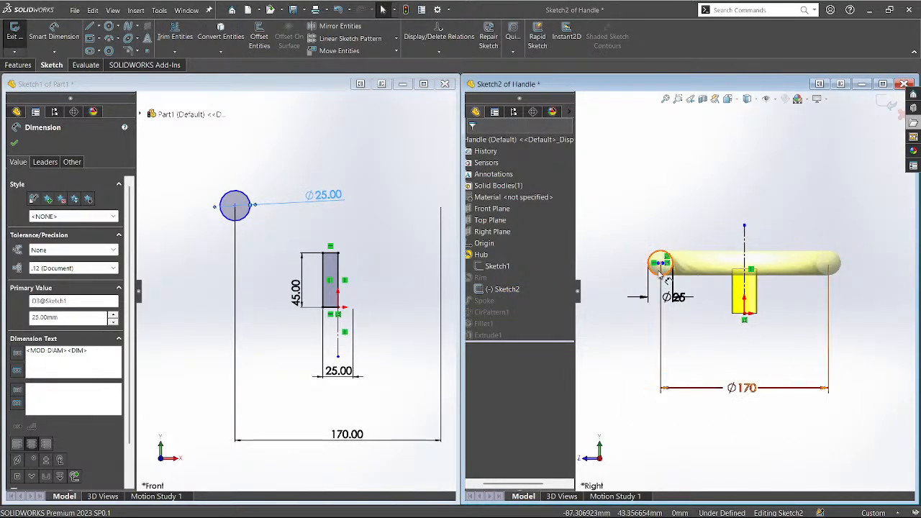
key(d)
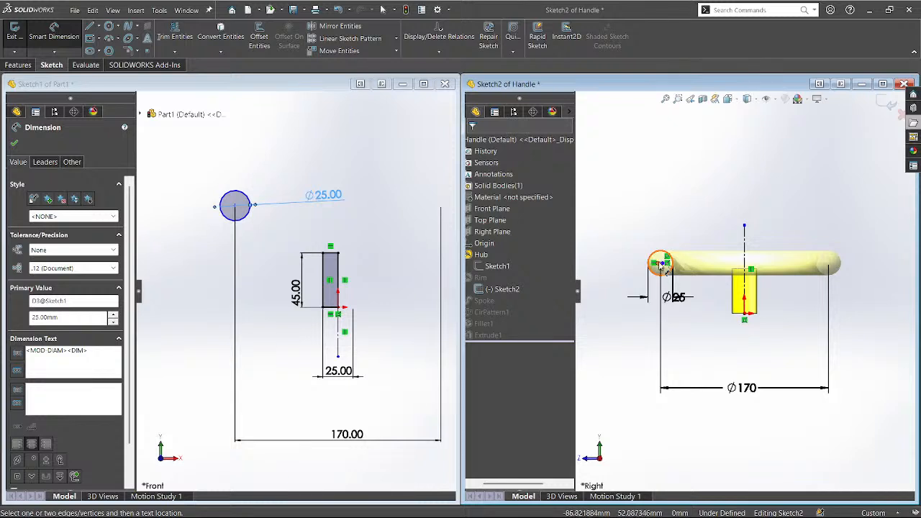
click(660, 263)
click(747, 319)
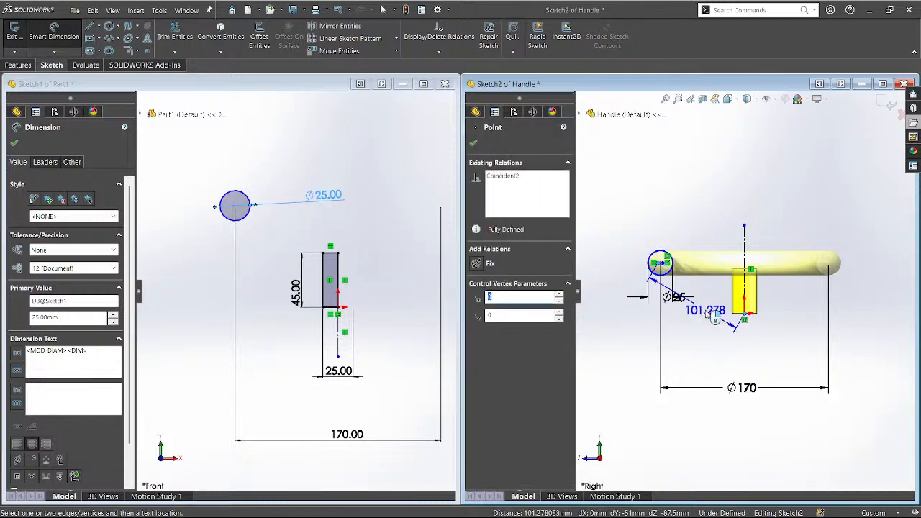
key(Escape)
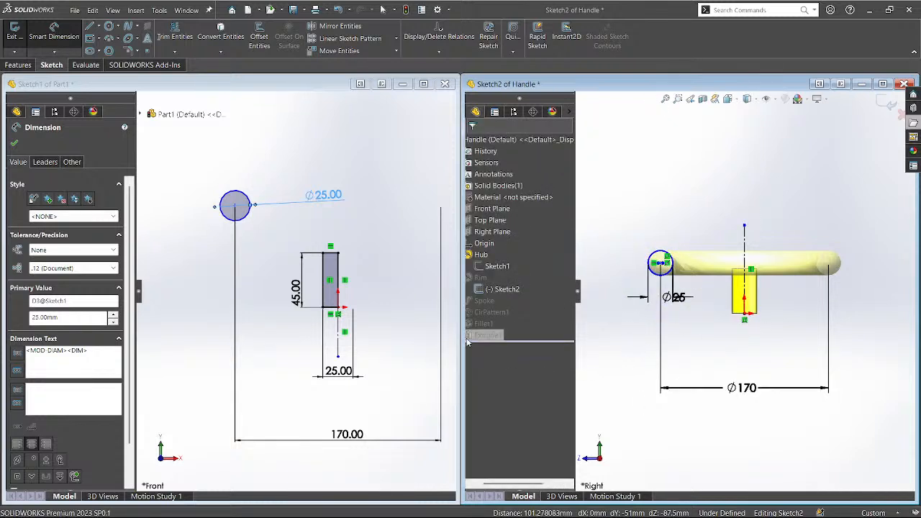
Dimension the Ø25 circle's centre 51 mm above the origin and exit Sketch1.
click(236, 206)
click(338, 312)
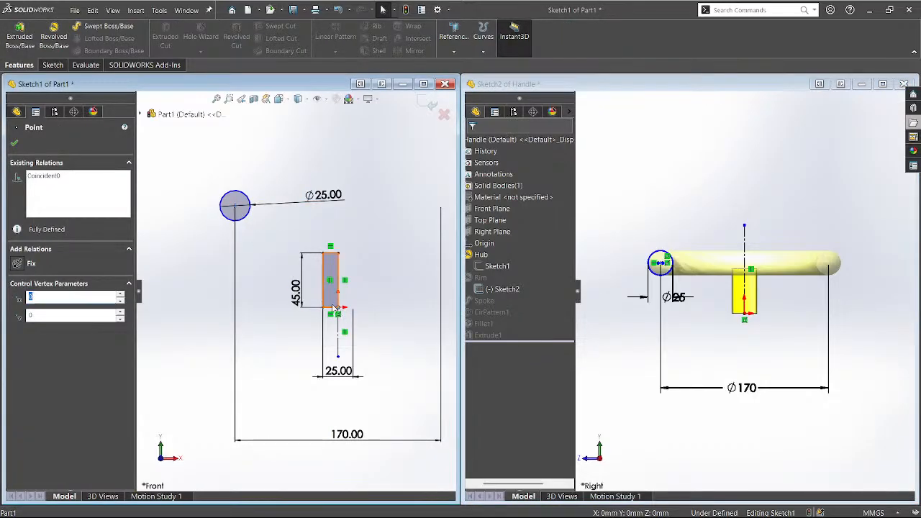
key(d)
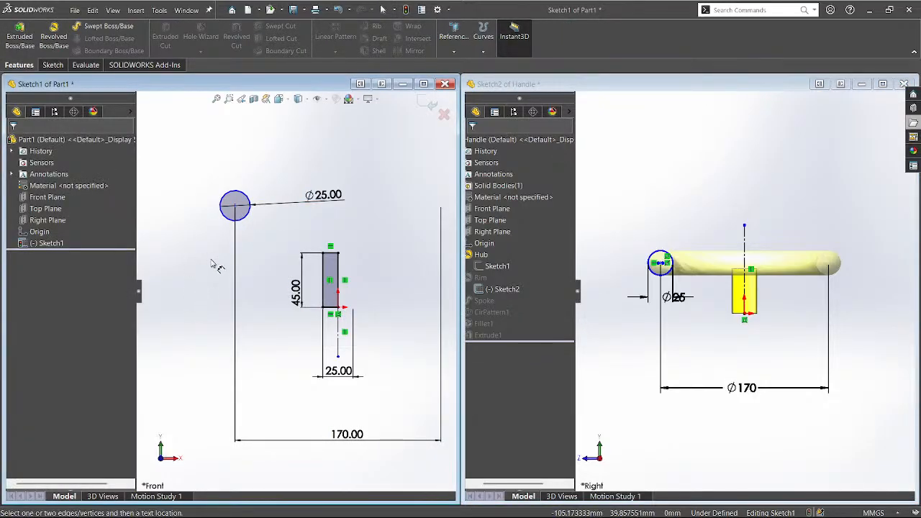
click(235, 206)
click(338, 312)
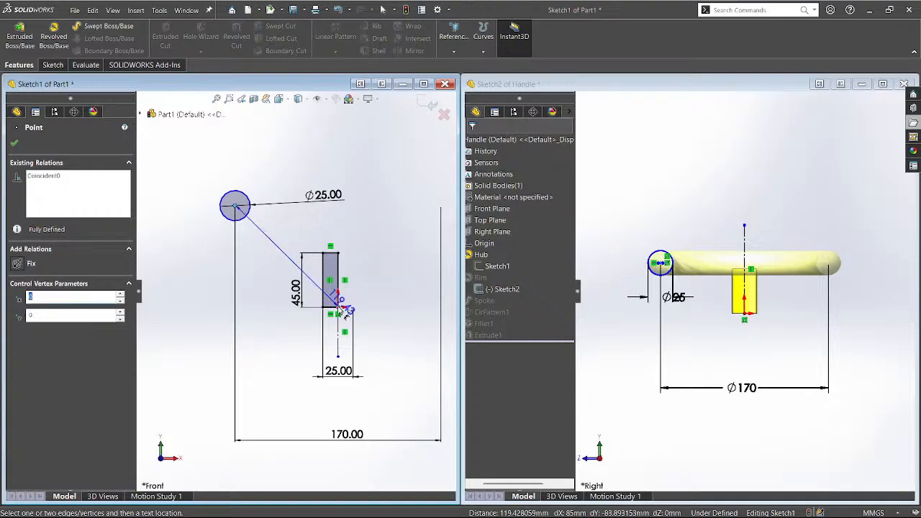
click(199, 260)
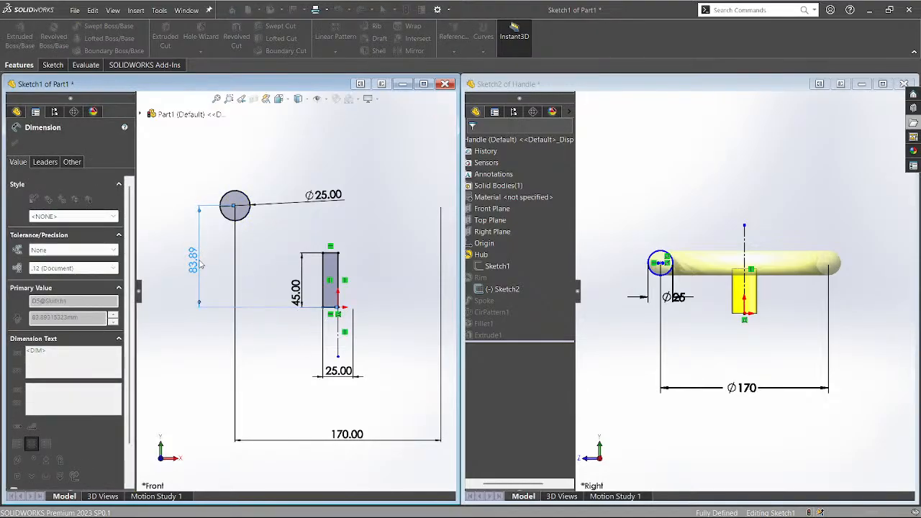
text(51)
key(Return)
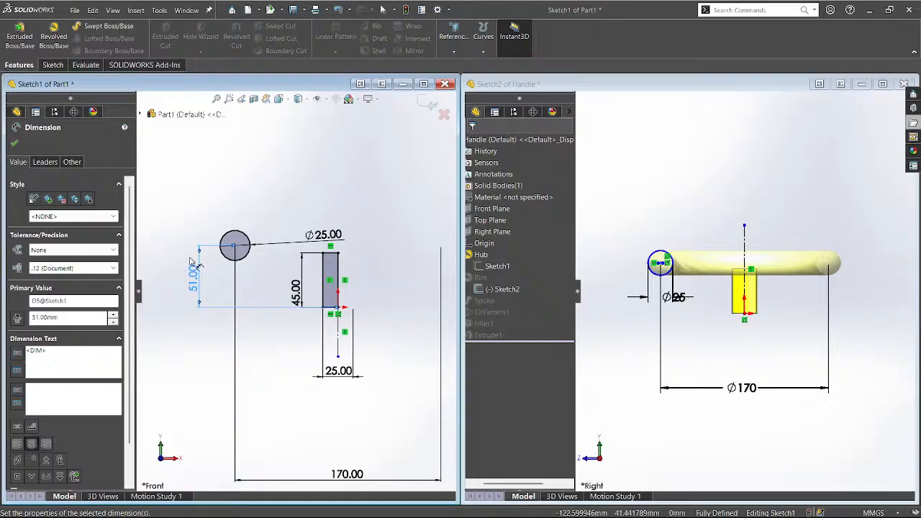
key(Escape)
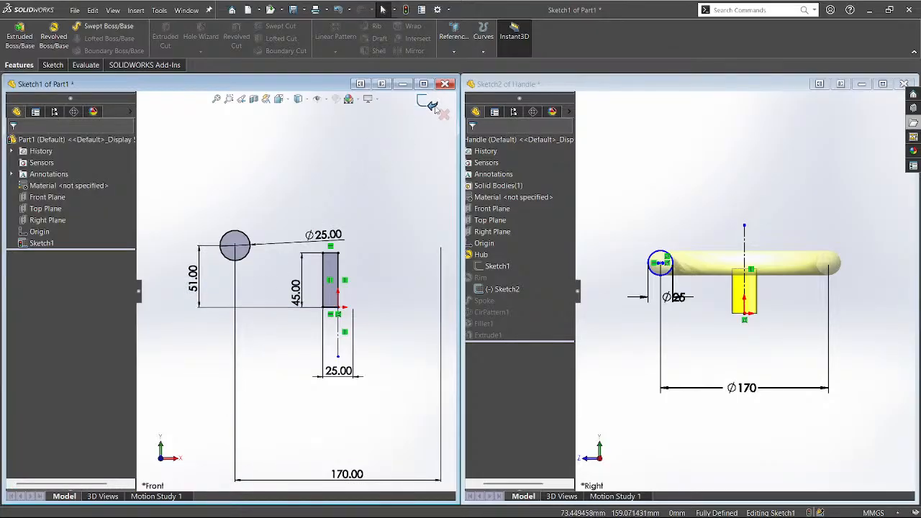
click(427, 104)
scroll(279, 365, up, 3)
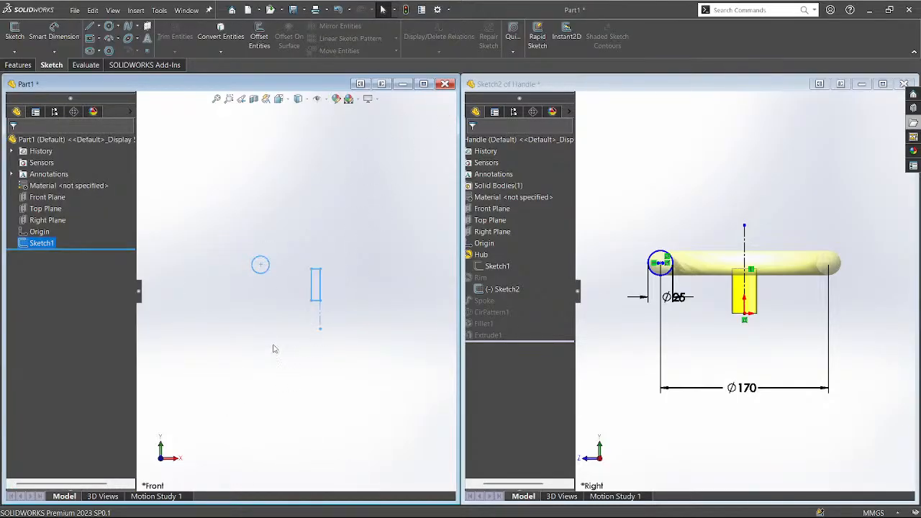
mouse_move(275, 348)
middle_down()
mouse_move(286, 410)
mouse_move(281, 382)
middle_up()
click(632, 329)
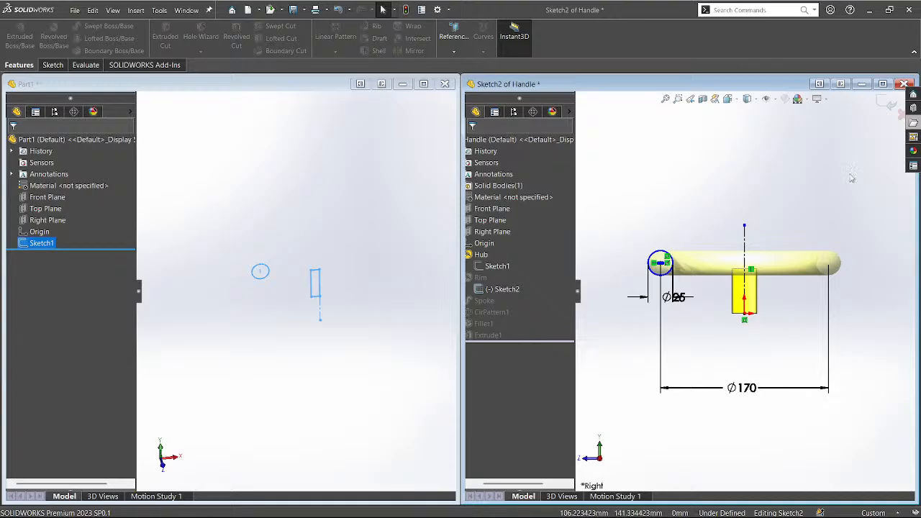
Close the Handle rim sketch, cancel a stray revolve there, and start a 360° revolve of Part1's Sketch1.
click(891, 105)
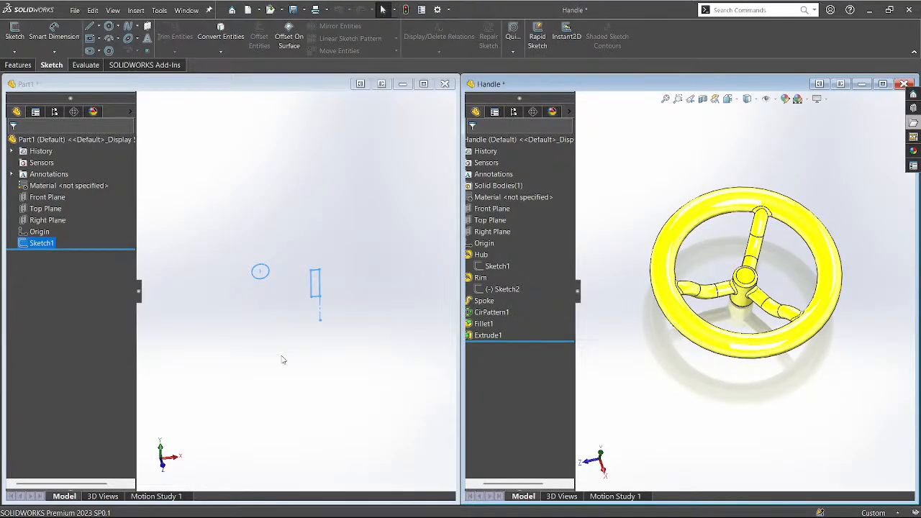
click(19, 65)
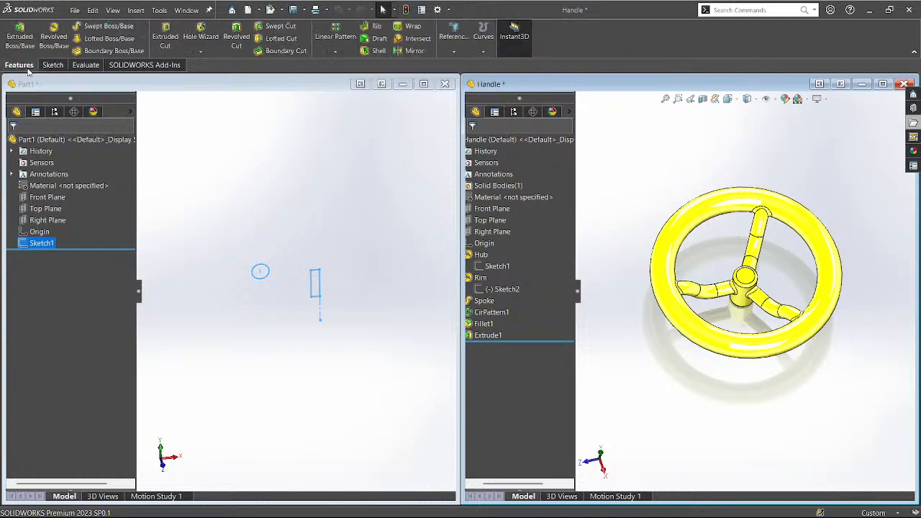
click(52, 42)
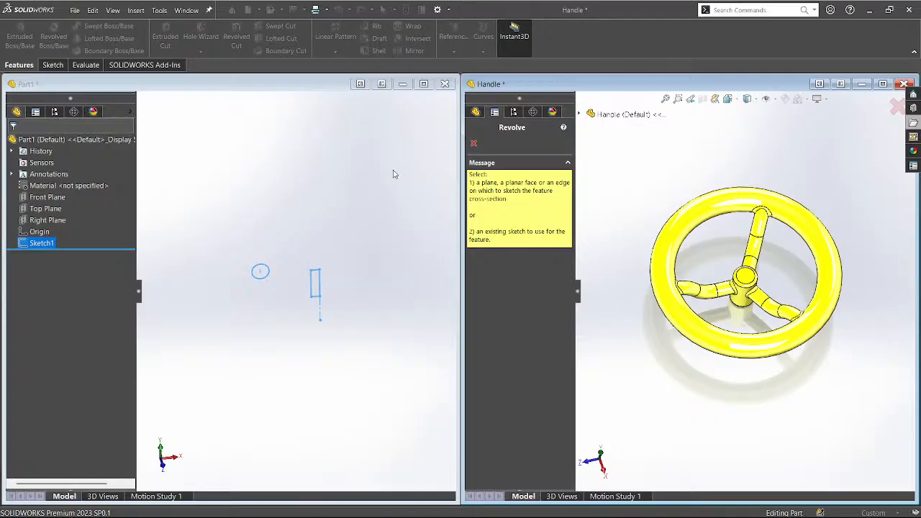
click(896, 107)
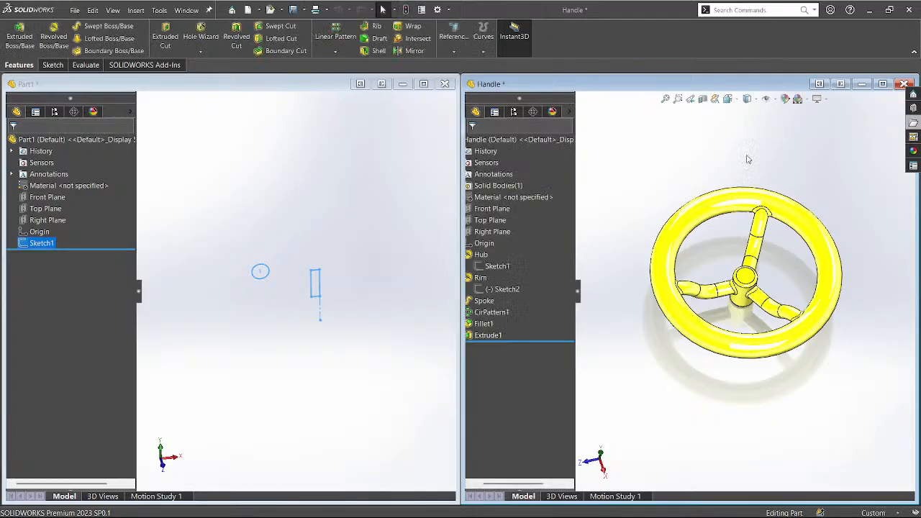
click(315, 281)
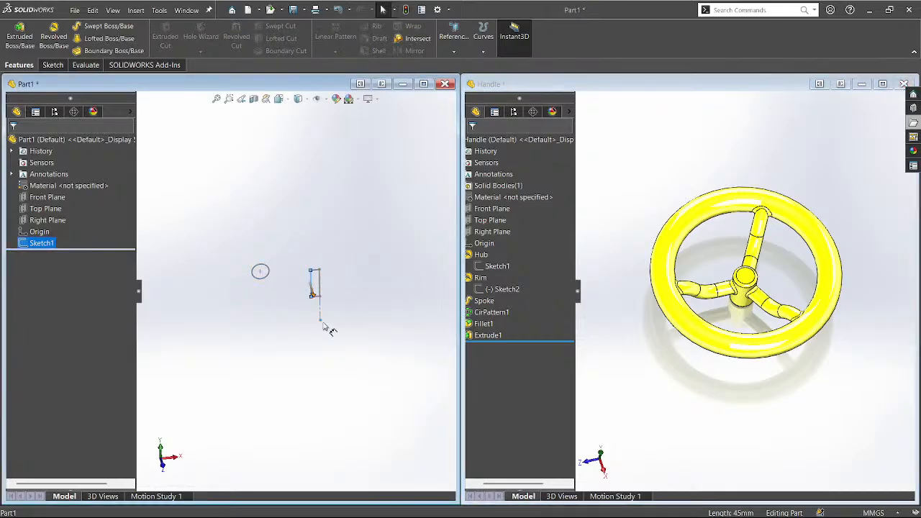
click(248, 253)
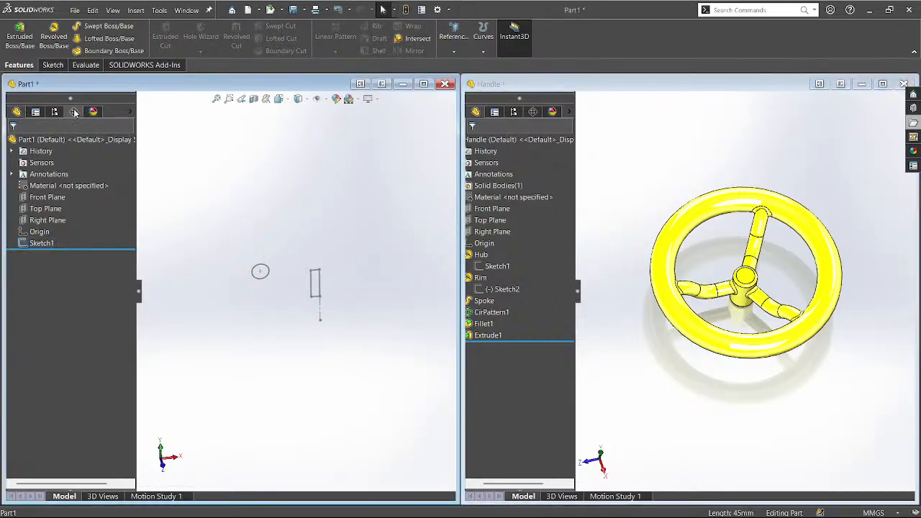
click(53, 36)
Preview a Blind 360° revolve of Sketch1 around Line5, orbiting to check the ring.
click(254, 272)
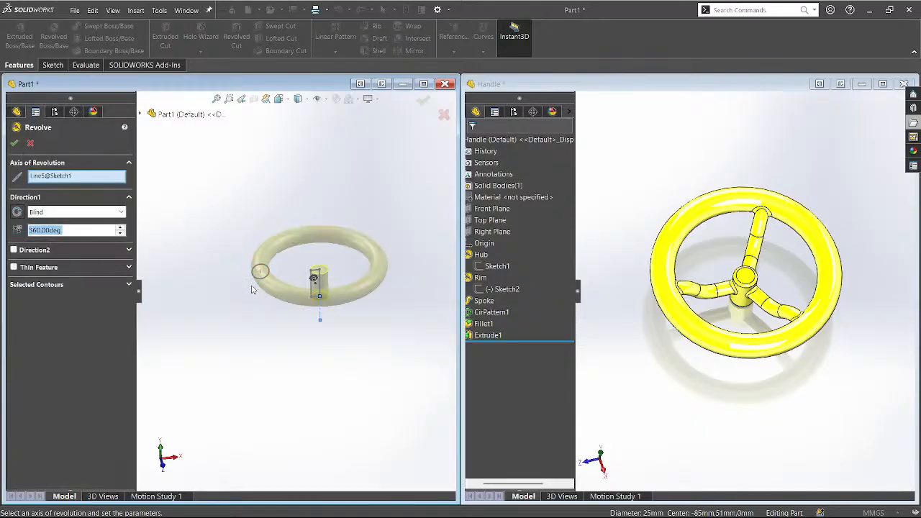
scroll(273, 252, down, 2)
scroll(296, 307, down, 3)
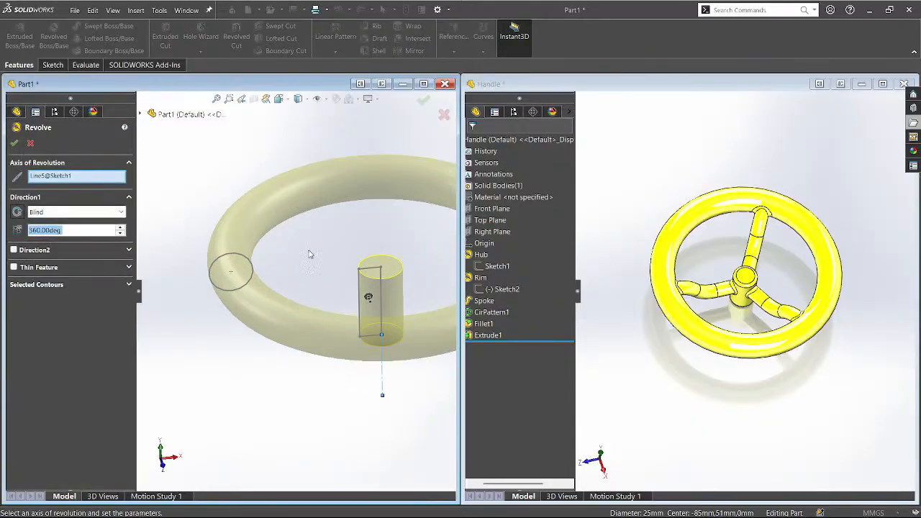
scroll(310, 254, up, 1)
middle_drag(319, 254, 319, 229)
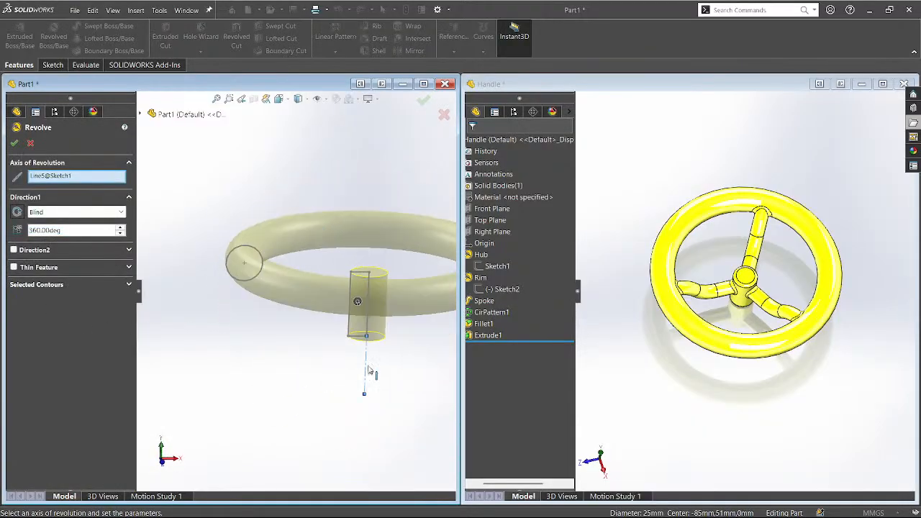
scroll(146, 266, up, 4)
scroll(319, 255, down, 3)
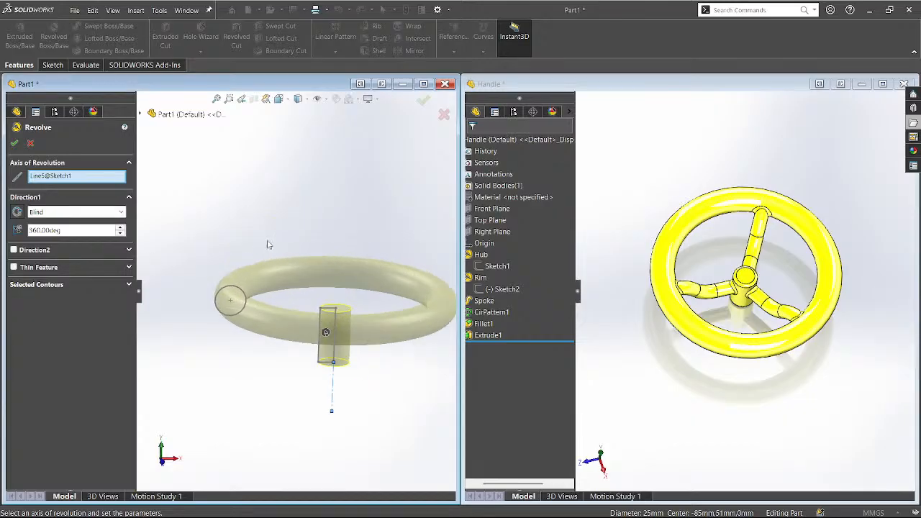
middle_drag(267, 240, 252, 257)
Accept Revolve1 as the rim ring and hub, then show the Handle's Spoke sketch.
click(15, 143)
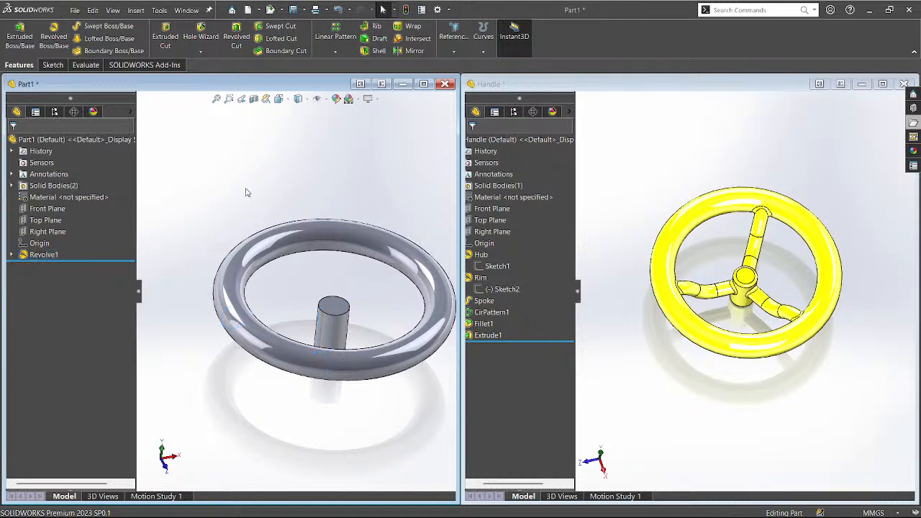
mouse_move(248, 192)
middle_down()
mouse_move(243, 181)
mouse_move(300, 292)
mouse_move(298, 264)
mouse_move(302, 314)
mouse_move(300, 305)
middle_up()
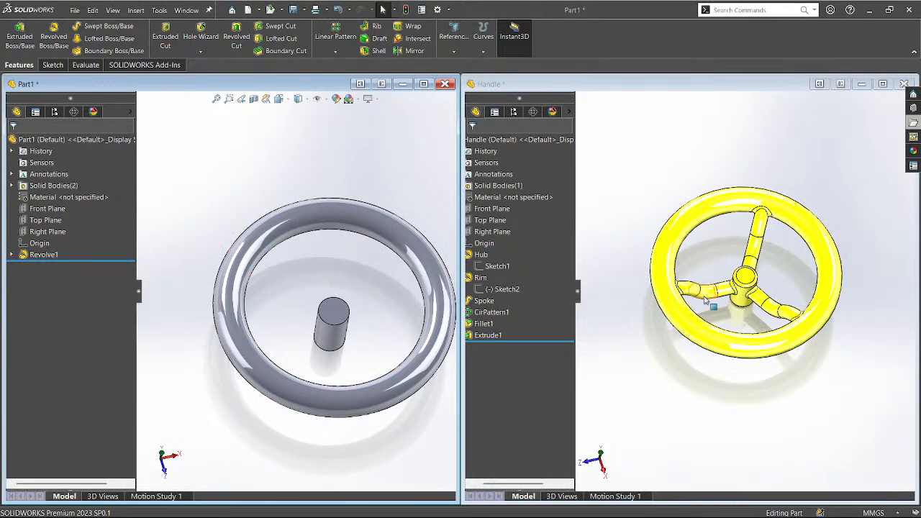
click(487, 302)
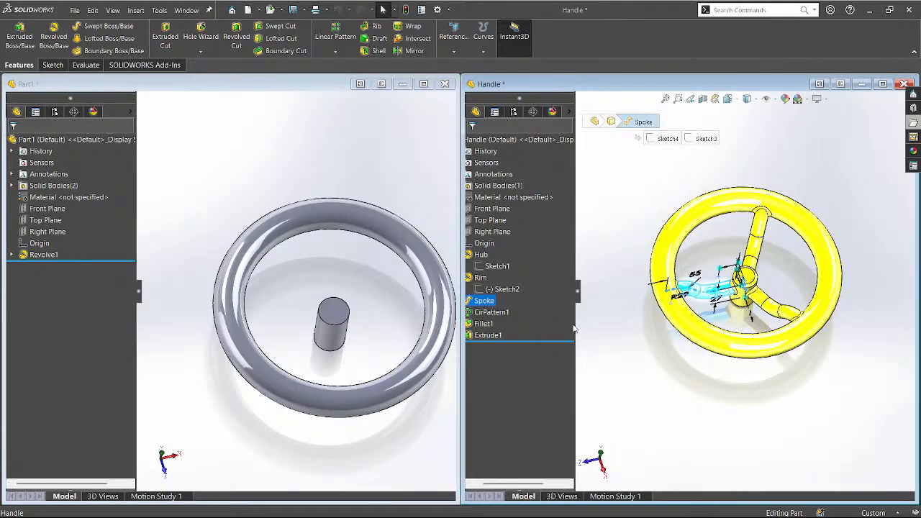
Resize the Handle window and highlight its rim sketch, Spoke and CirPattern1 features.
drag(573, 325, 617, 325)
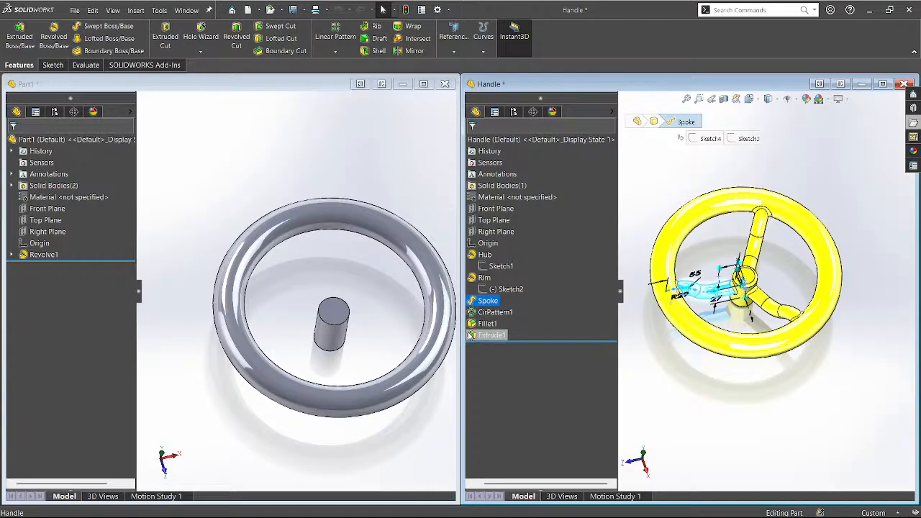
mouse_move(464, 344)
mouse_down()
mouse_move(455, 344)
mouse_move(474, 344)
mouse_up()
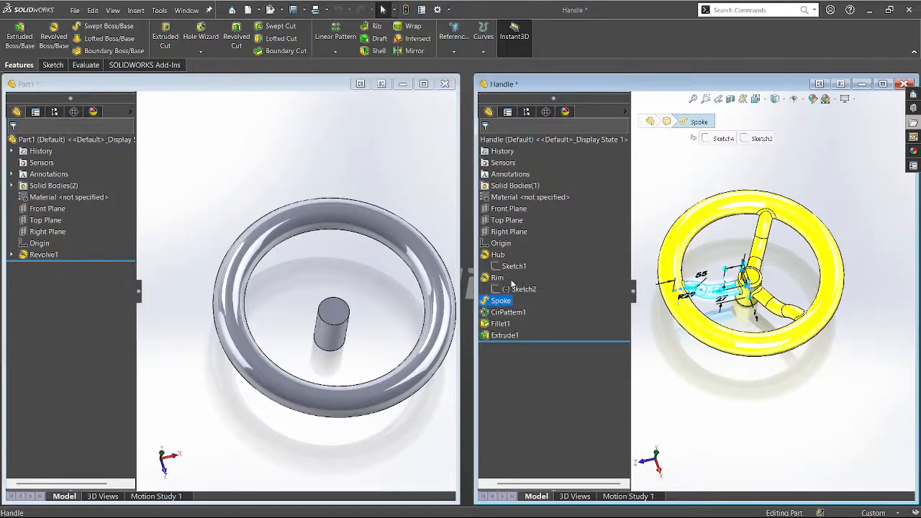
click(514, 290)
click(458, 395)
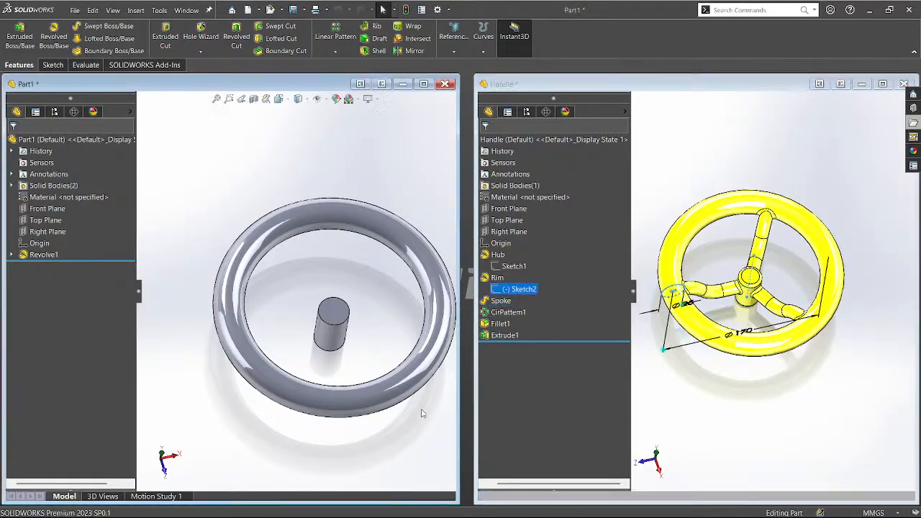
click(500, 301)
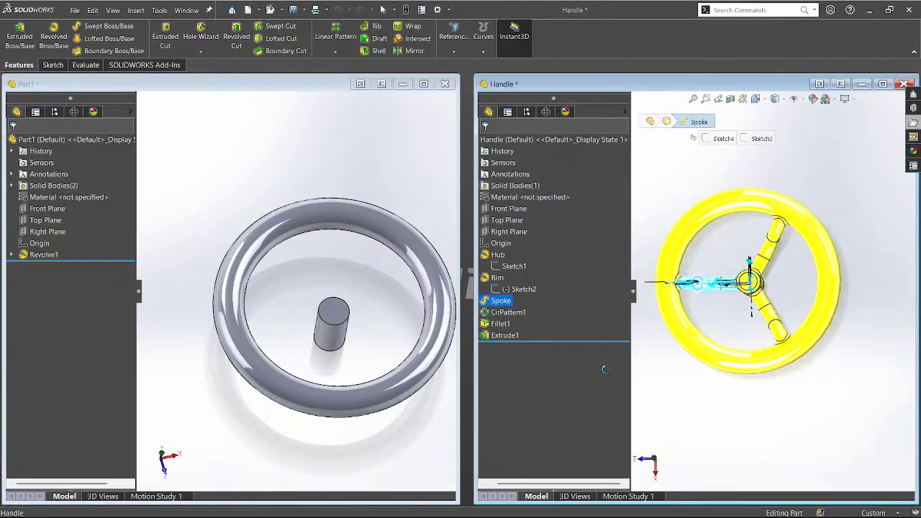
click(508, 312)
click(501, 300)
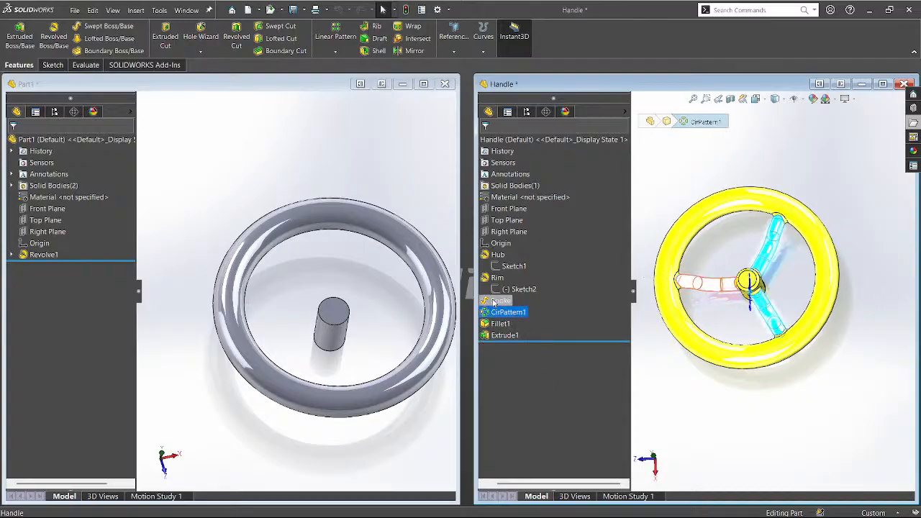
Confirm the Spoke sweep uses Sketch4 as profile and Sketch3 as path, then widen the Handle window.
click(504, 268)
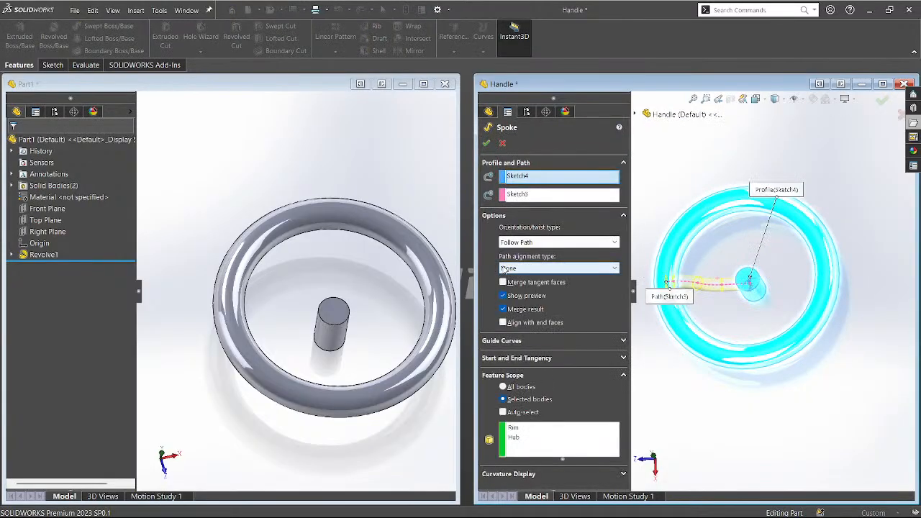
click(521, 177)
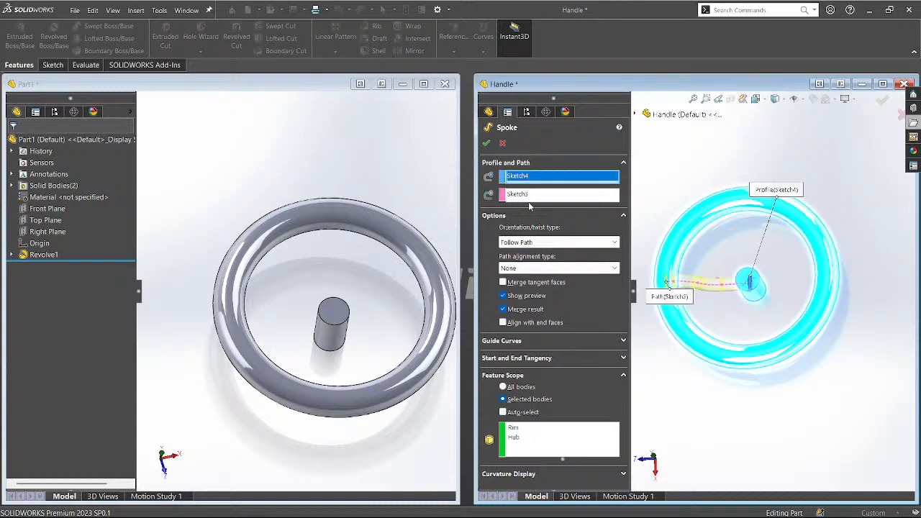
click(528, 196)
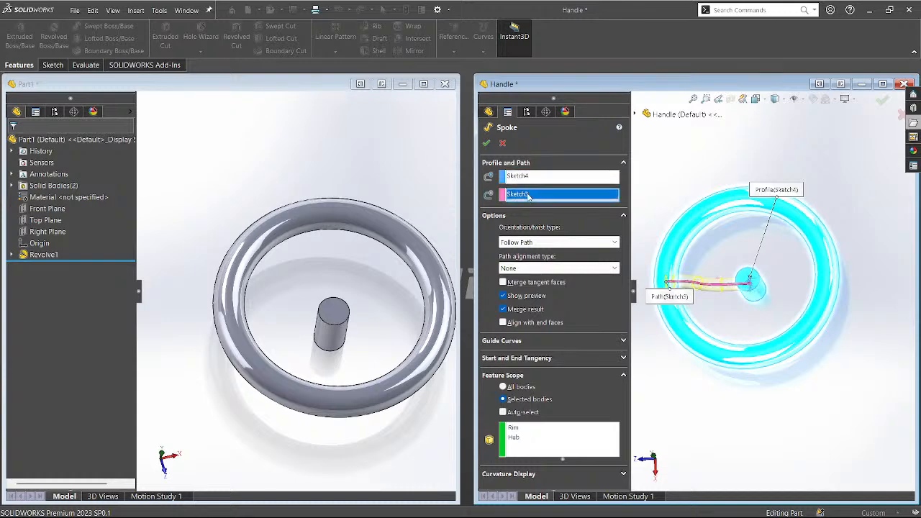
click(525, 179)
click(526, 193)
click(487, 143)
drag(476, 302, 439, 302)
Maximise the Handle window and preview its rim, hub and spoke profile sketches.
click(598, 292)
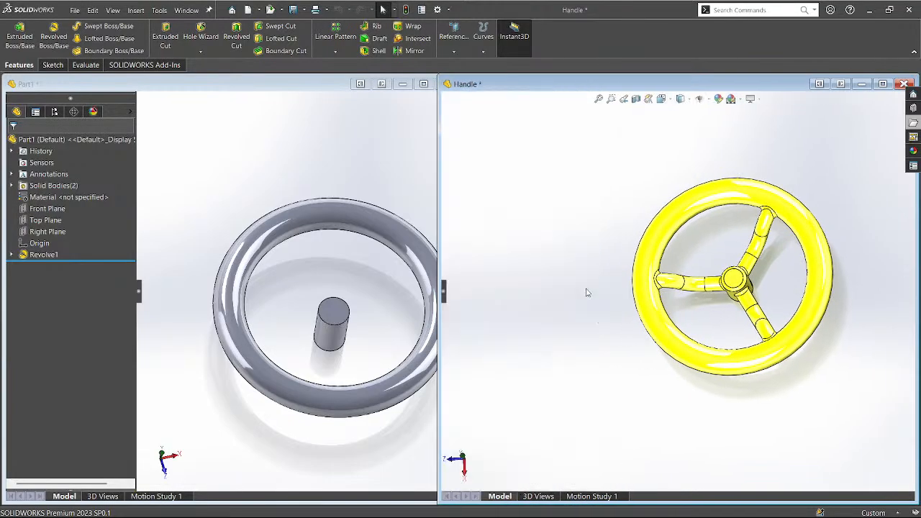
click(453, 292)
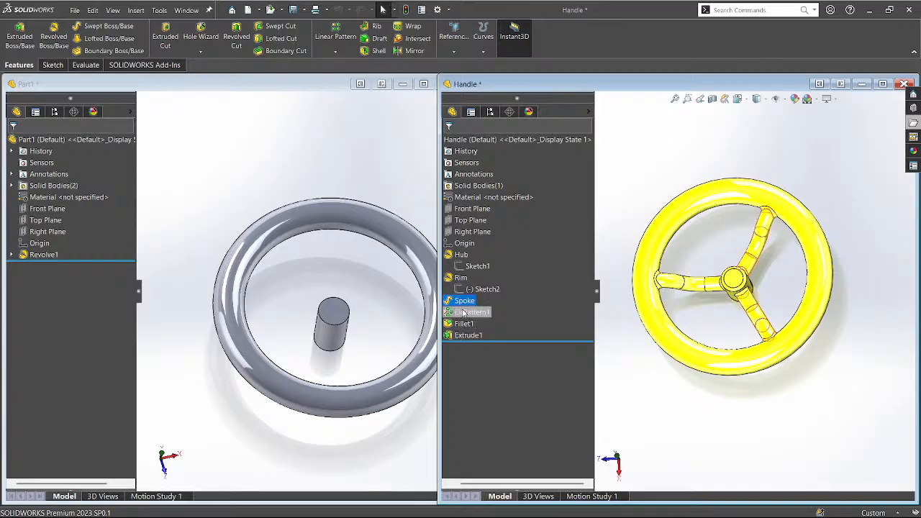
click(458, 290)
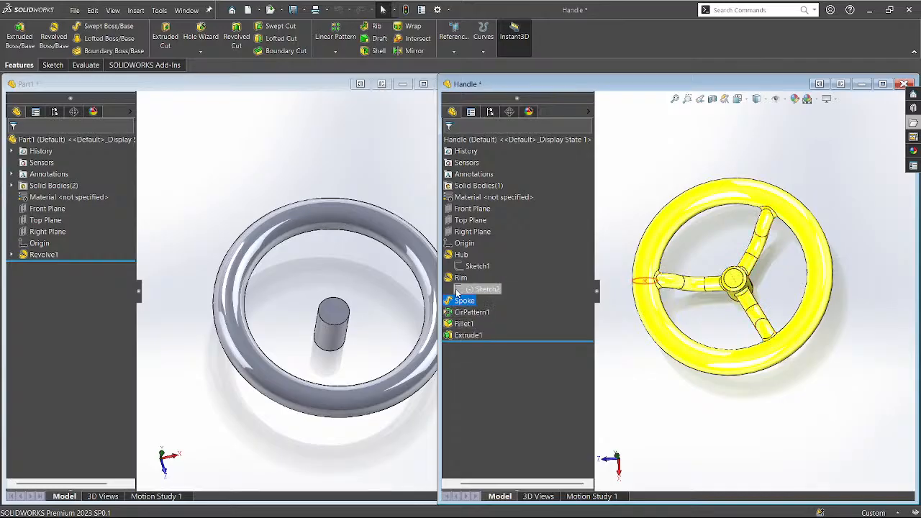
click(465, 267)
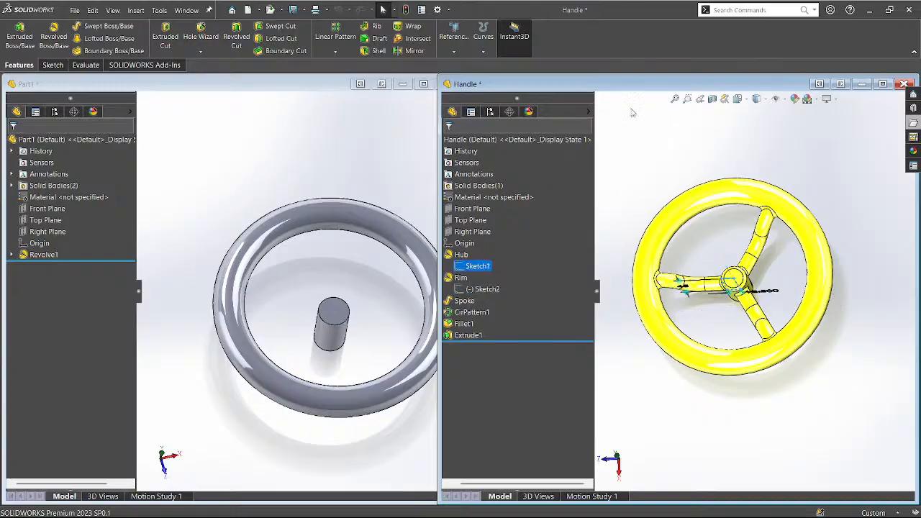
click(883, 85)
click(246, 259)
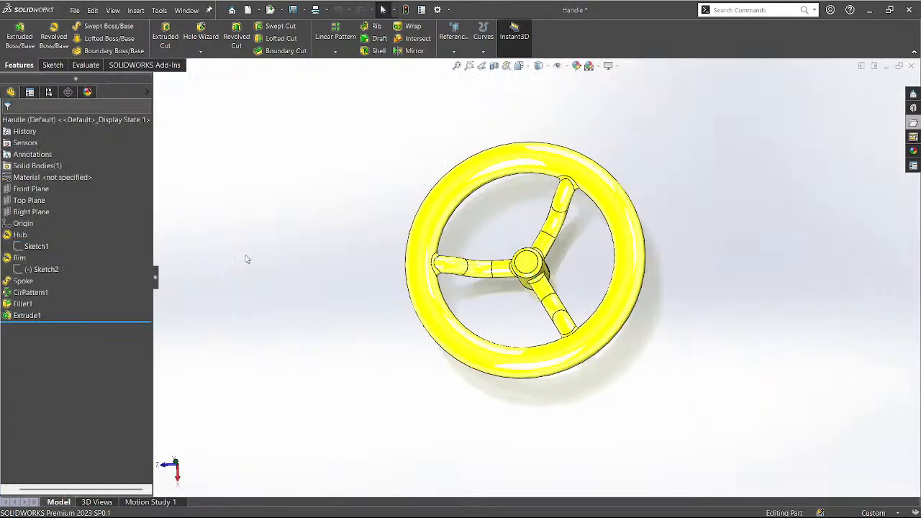
click(16, 282)
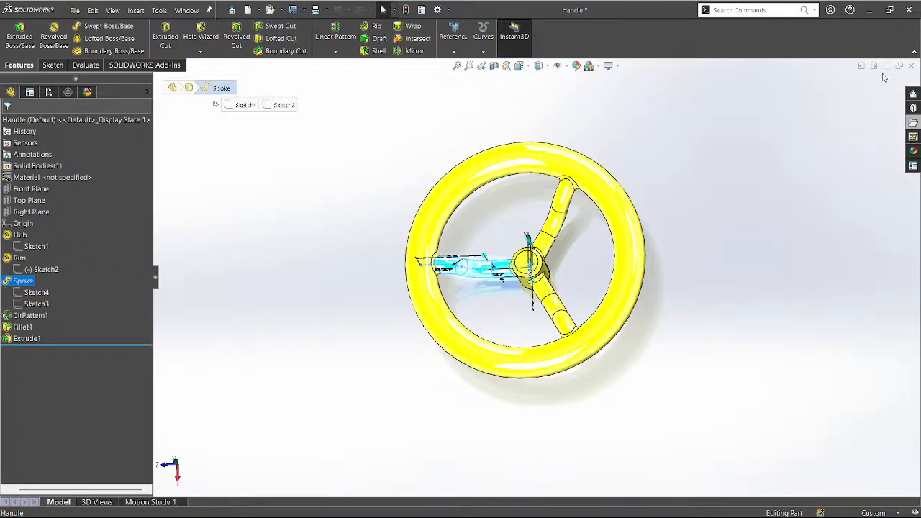
click(24, 292)
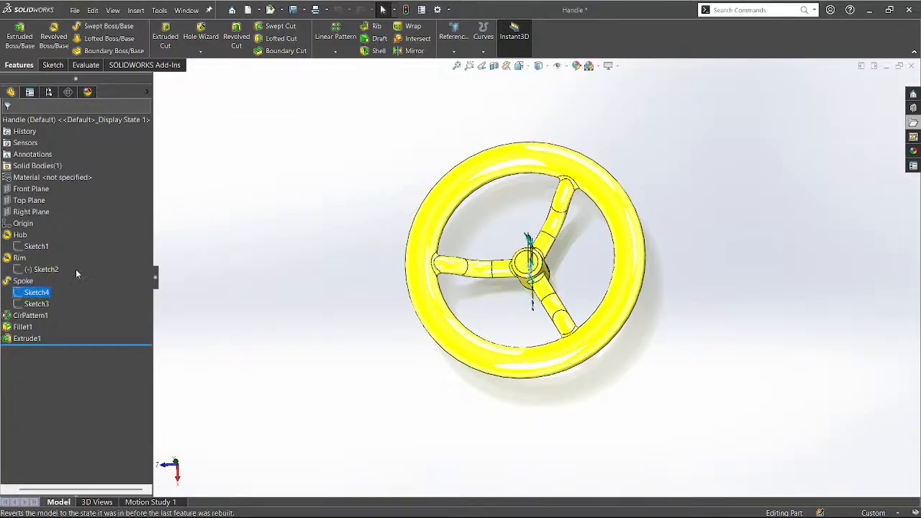
Tile Handle and Part1 side by side and orbit the Handle to a low side view.
click(874, 66)
scroll(717, 233, up, 2)
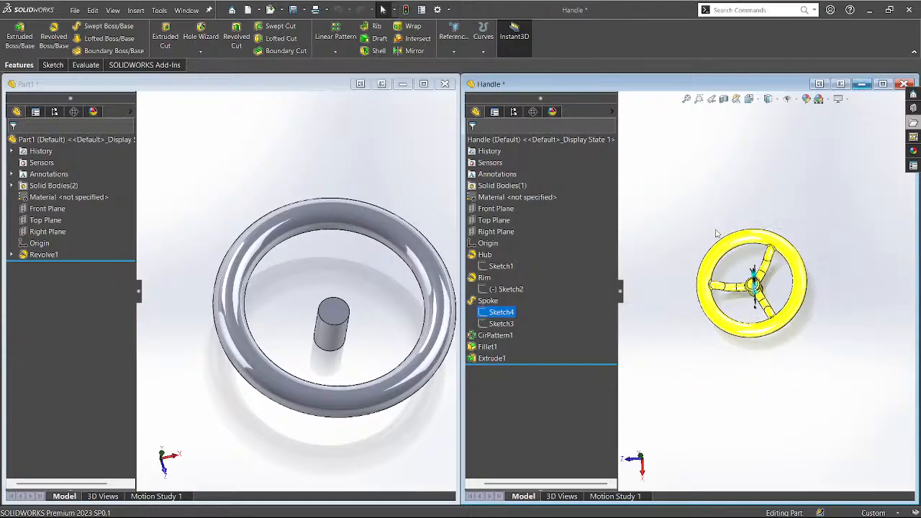
middle_drag(777, 338, 785, 158)
scroll(798, 350, down, 6)
mouse_move(855, 311)
middle_down()
mouse_move(873, 309)
mouse_move(841, 306)
middle_up()
middle_drag(794, 287, 768, 368)
scroll(768, 338, up, 3)
Open Handle's Sketch3 spoke path showing 55, R29 and 27, then activate Part1.
click(497, 323)
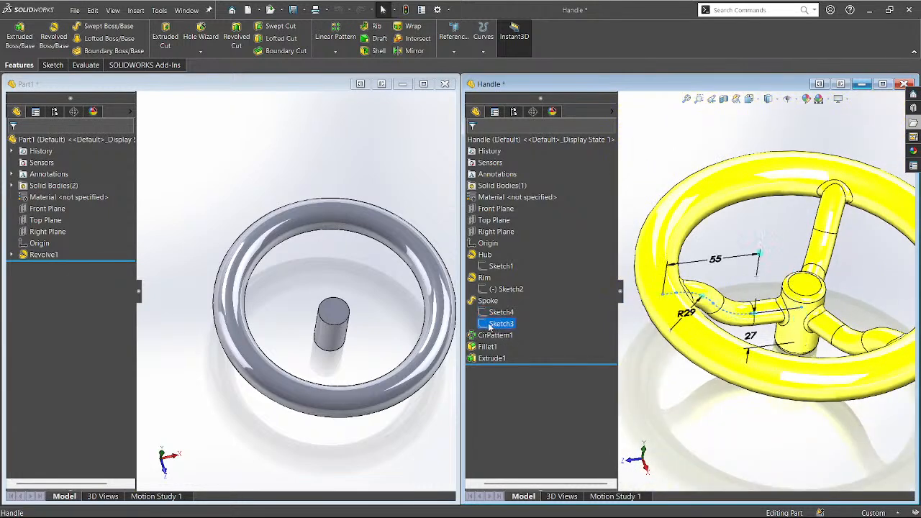
click(499, 293)
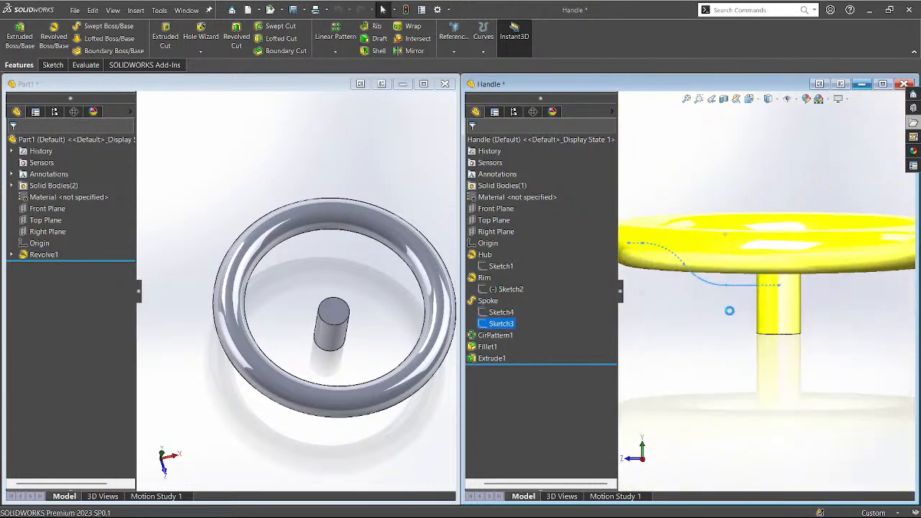
scroll(781, 352, up, 3)
scroll(702, 303, down, 3)
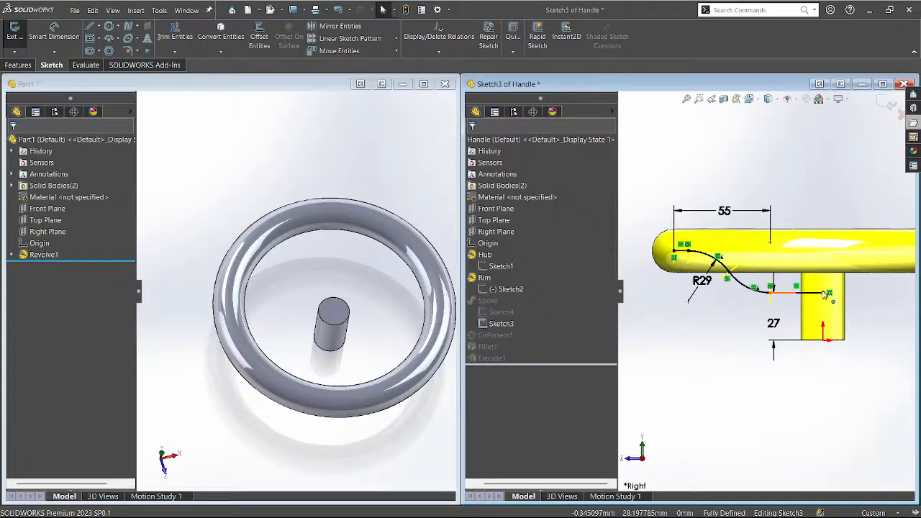
click(176, 343)
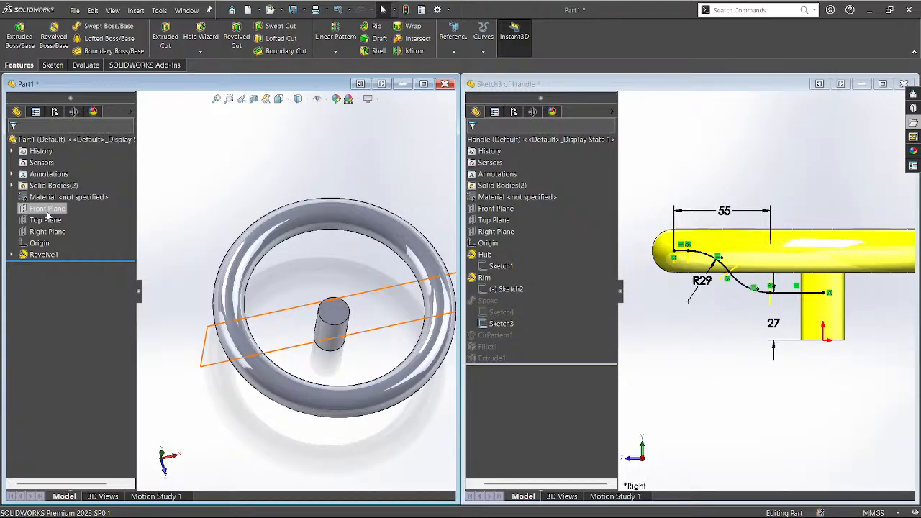
Check Revolve1's Sketch1, then start a new sketch on Part1's Front Plane.
click(11, 254)
click(45, 266)
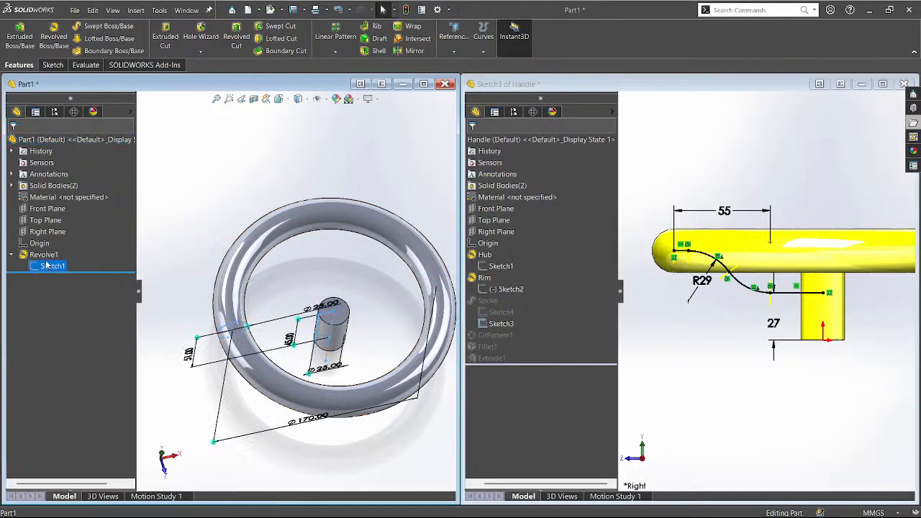
click(61, 246)
mouse_move(167, 236)
middle_down()
mouse_move(203, 136)
mouse_move(199, 148)
middle_up()
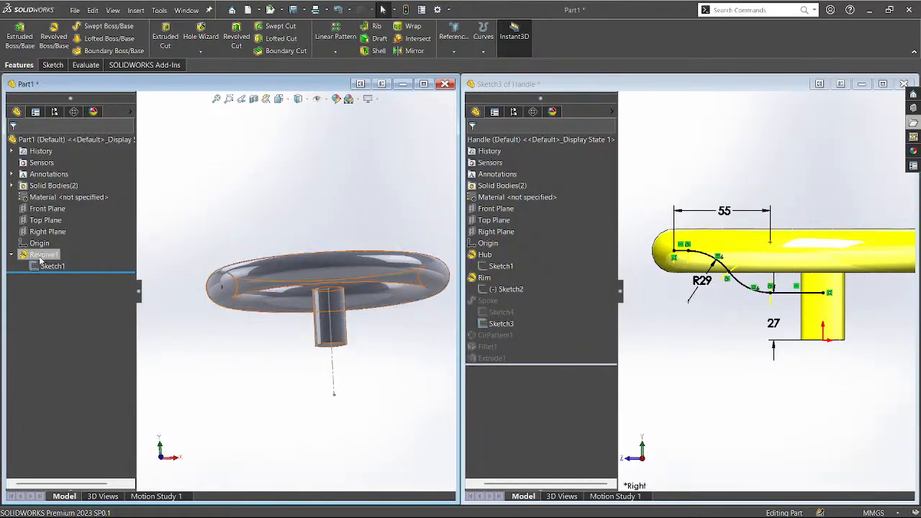
click(44, 208)
click(53, 196)
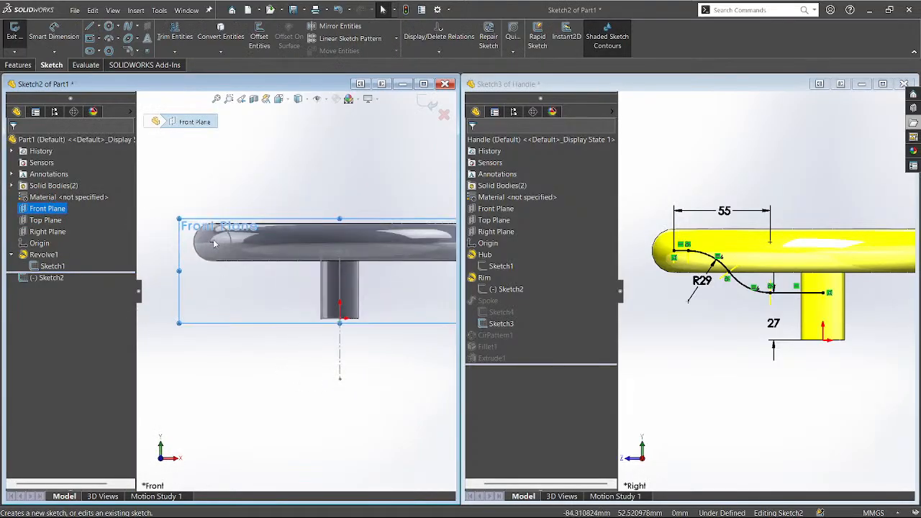
Draw a short line at the rim's left end and a horizontal line leaving the hub top.
key(l)
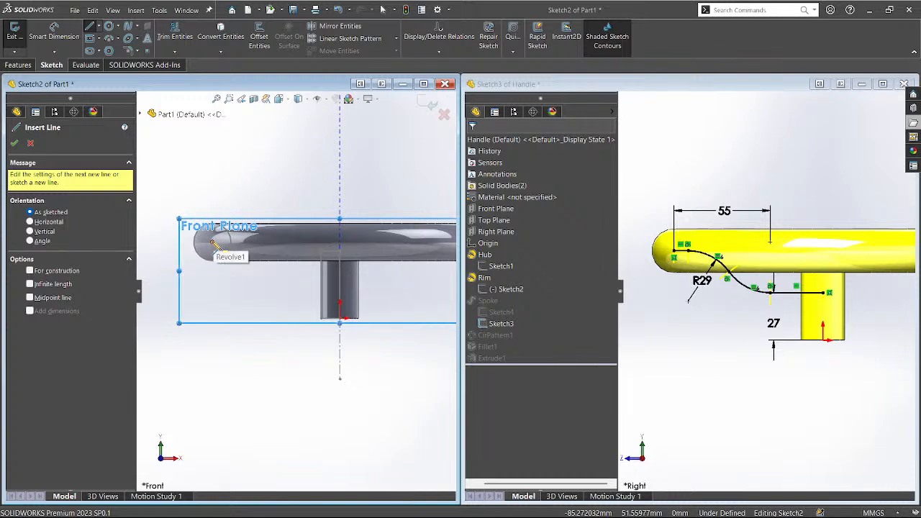
click(213, 241)
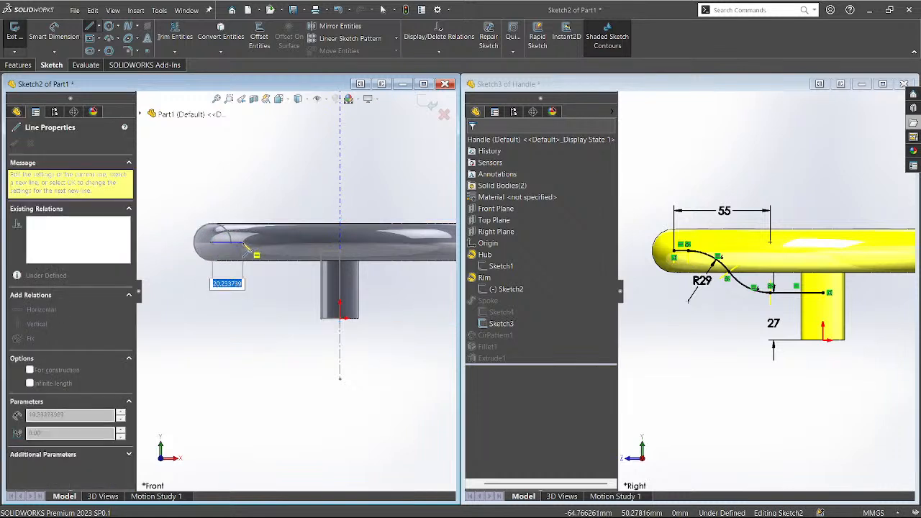
click(245, 243)
key(Escape)
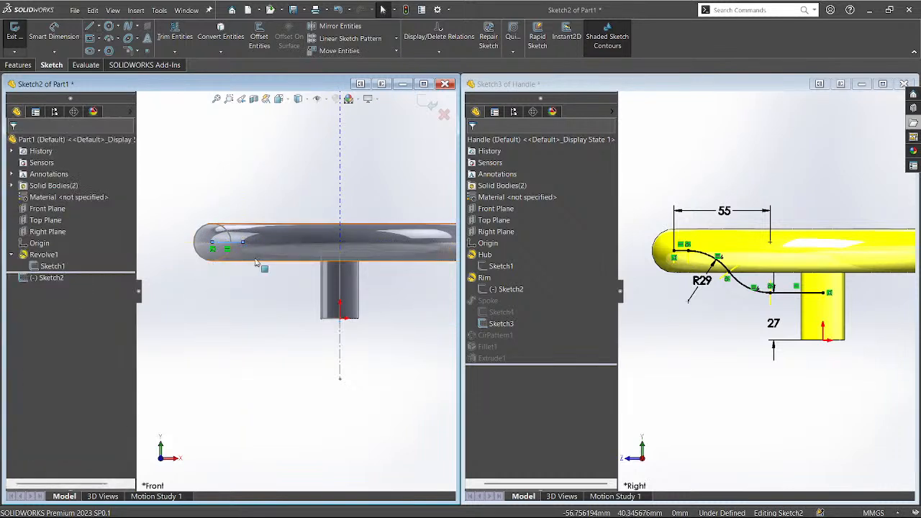
key(l)
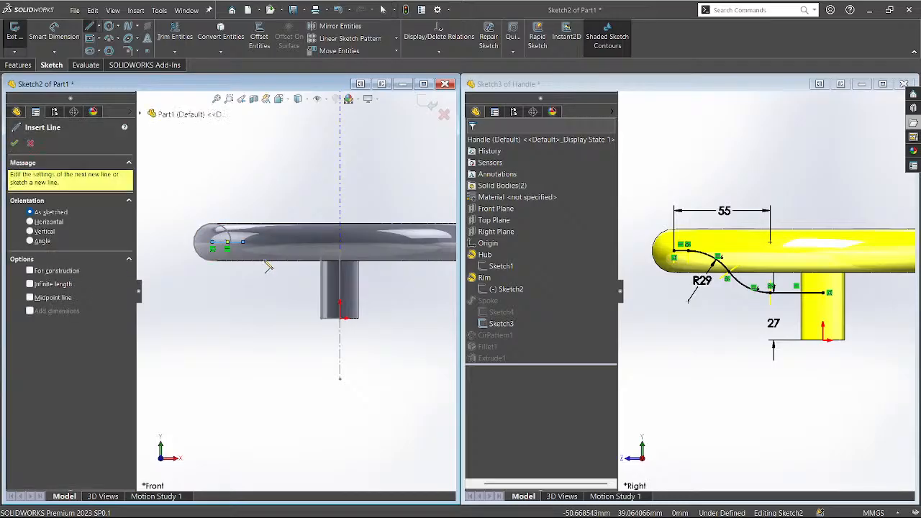
click(345, 280)
click(290, 280)
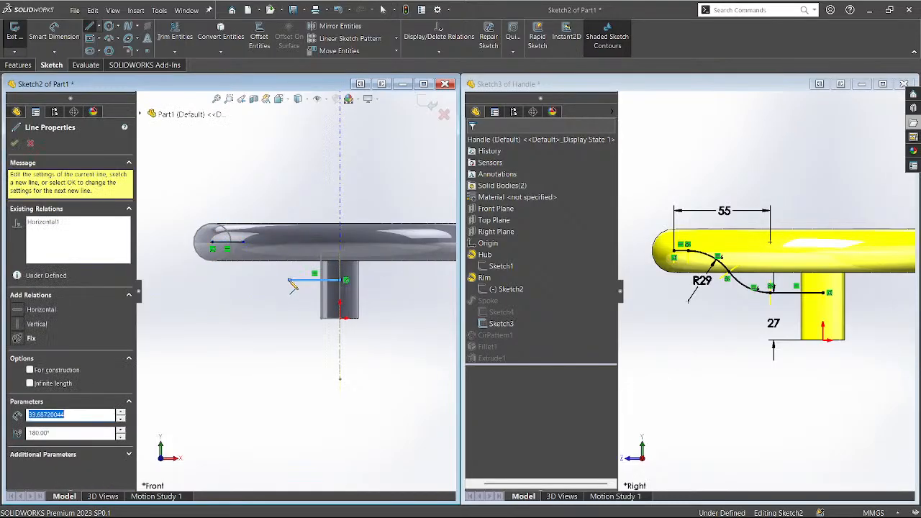
key(Escape)
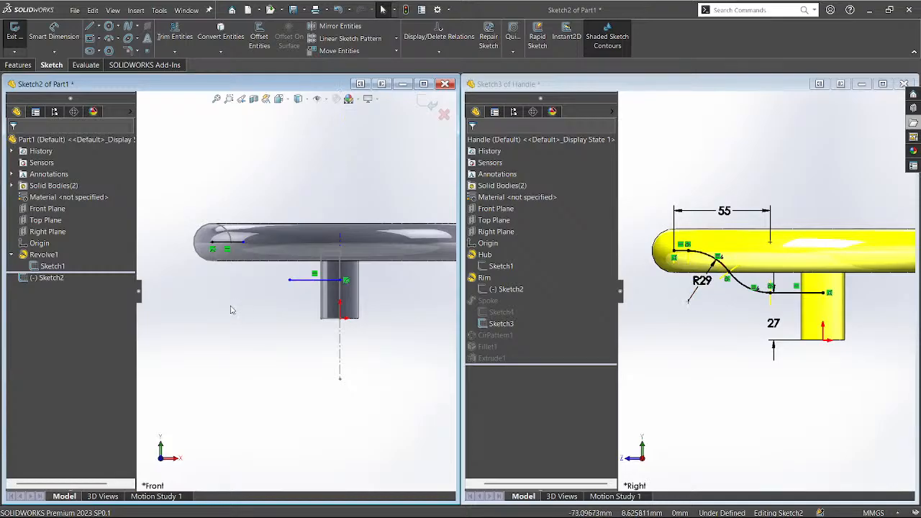
Draw two circles, one tangent to the rim line and one to the hub line.
key(c)
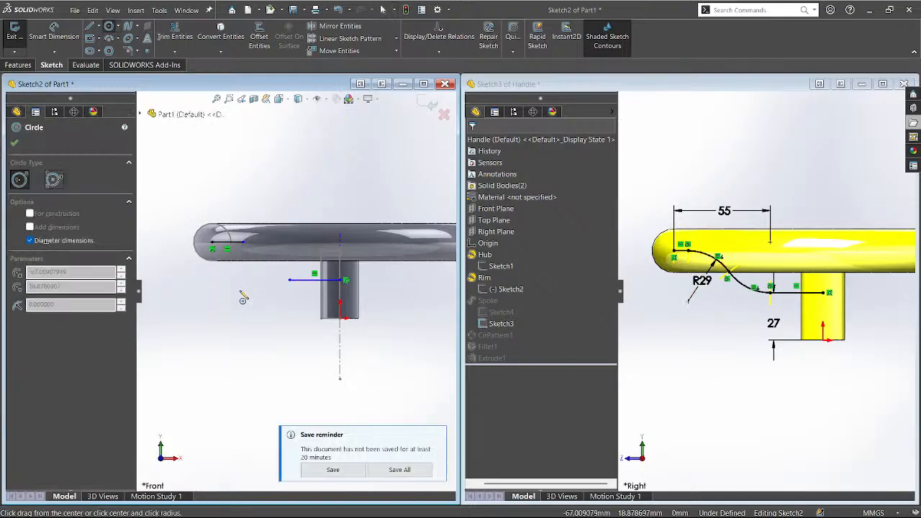
click(240, 290)
click(247, 249)
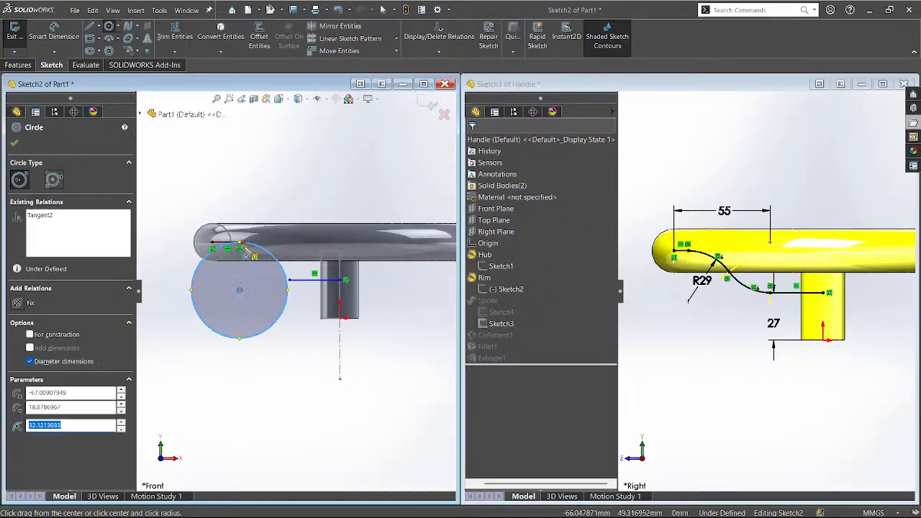
click(299, 204)
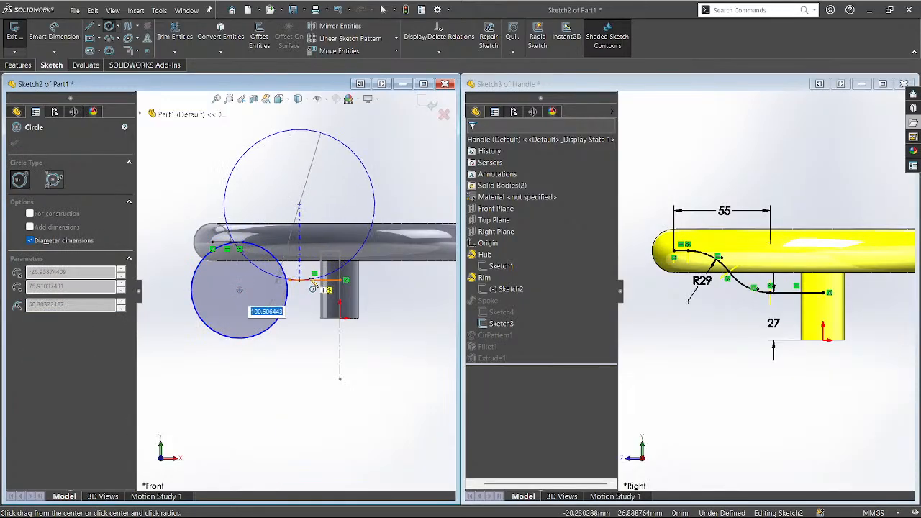
click(314, 281)
key(Escape)
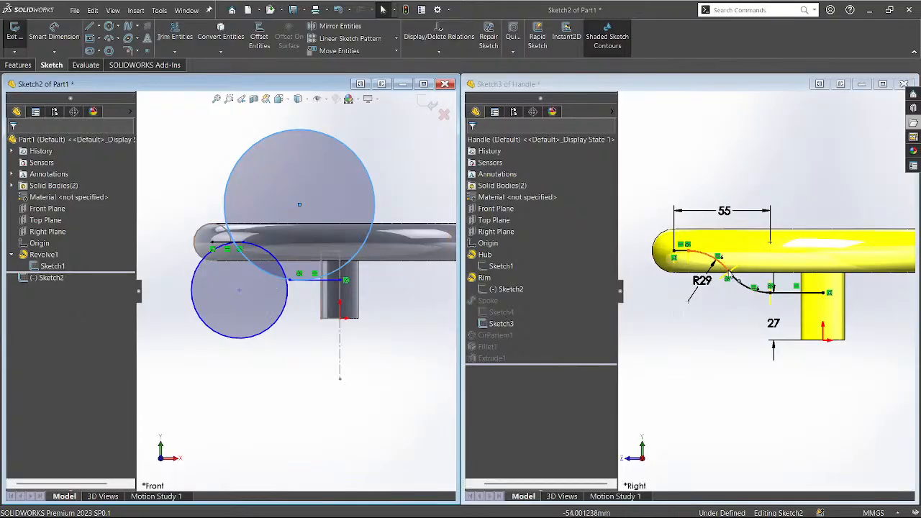
click(238, 292)
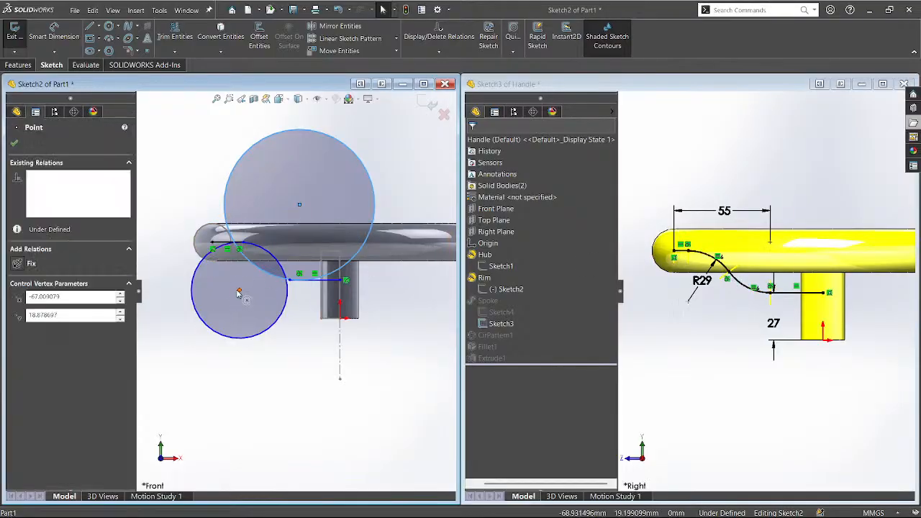
drag(238, 292, 217, 293)
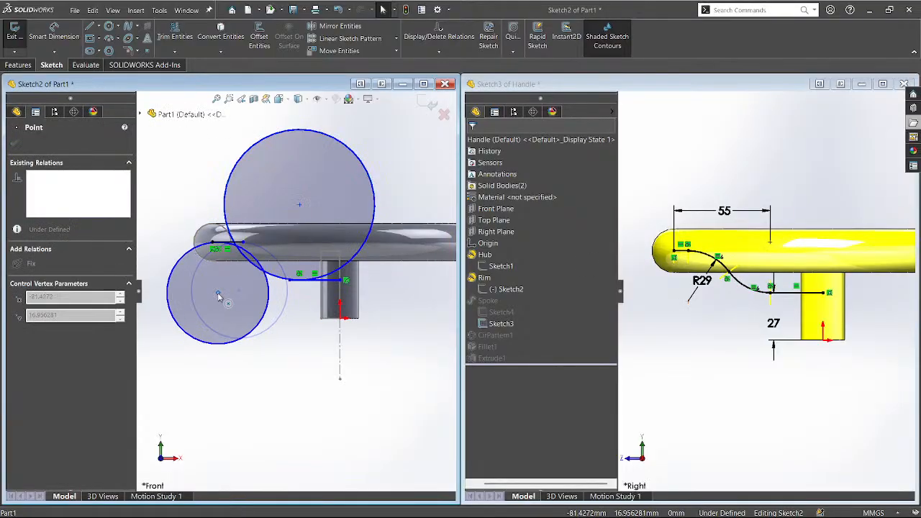
Make the two circles tangent to each other and reposition them, the larger at Ø62.96.
ctrl+click(288, 279)
ctrl+click(269, 287)
key(Escape)
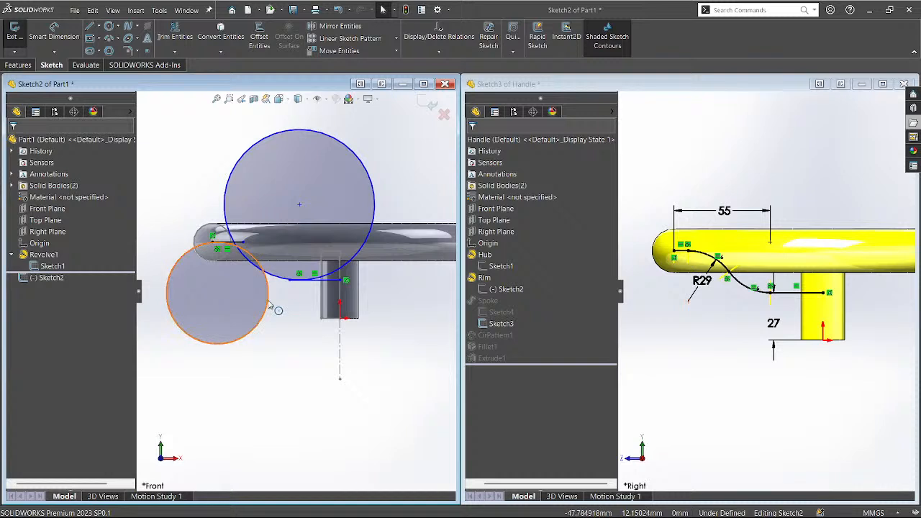
click(269, 305)
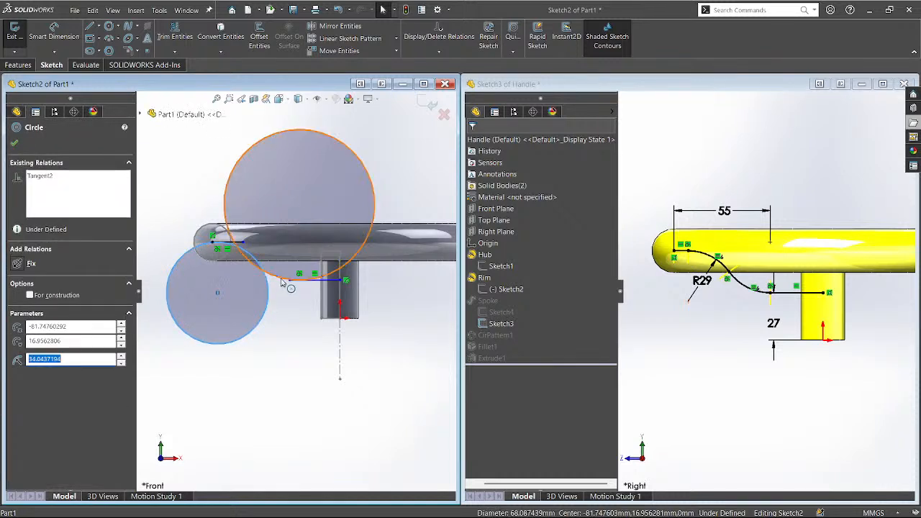
ctrl+click(288, 279)
click(320, 239)
click(288, 335)
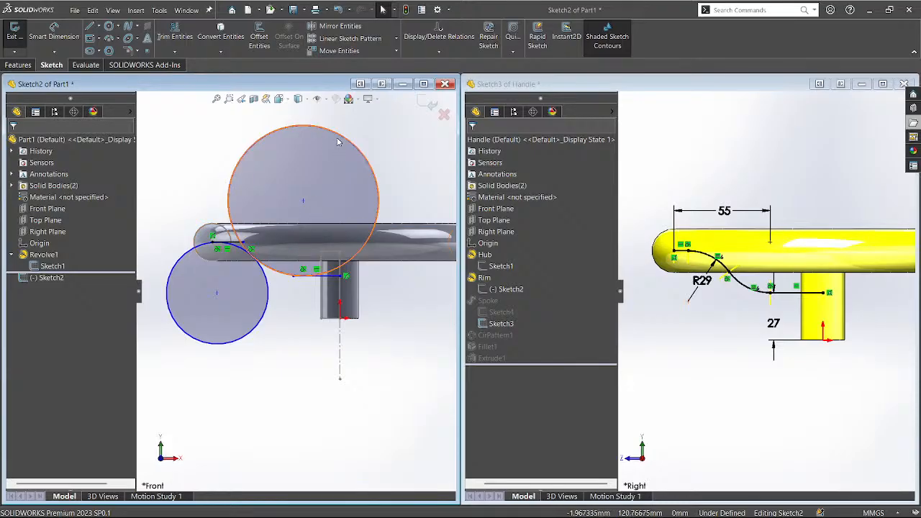
drag(311, 203, 331, 190)
drag(216, 292, 232, 292)
scroll(232, 292, down, 2)
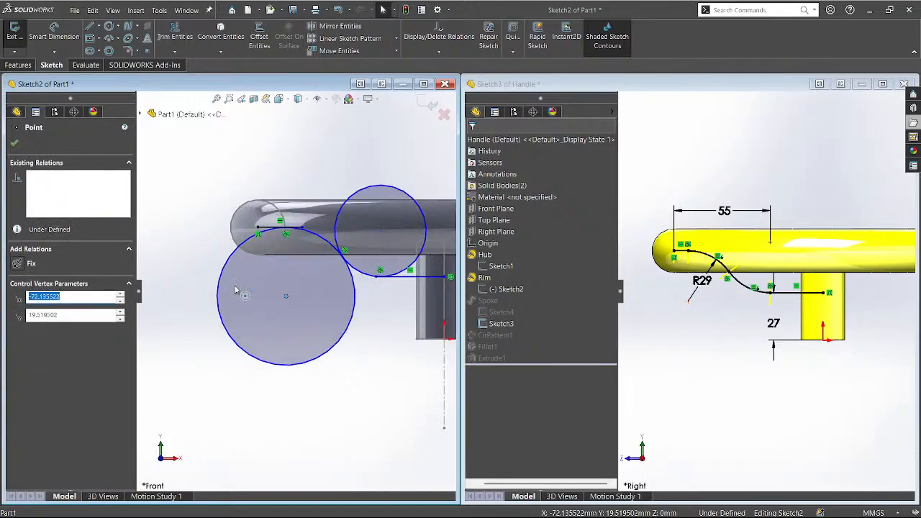
Set the lower circle to Ø58 with Smart Dimension and place a diameter dimension on the upper circle.
key(d)
click(229, 333)
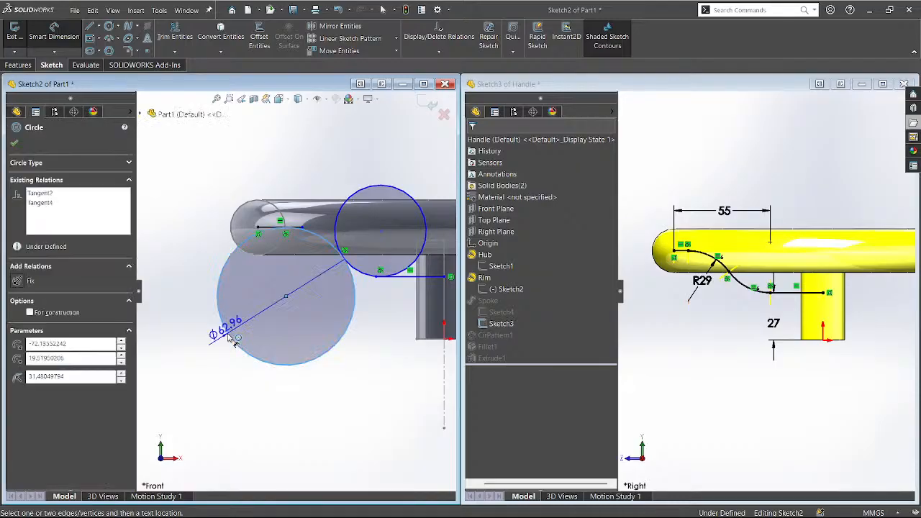
click(205, 372)
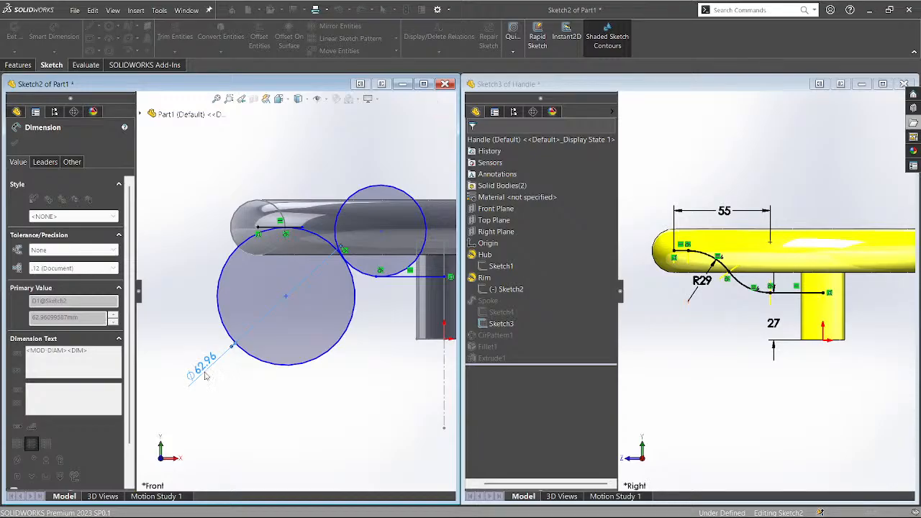
text(58)
key(Return)
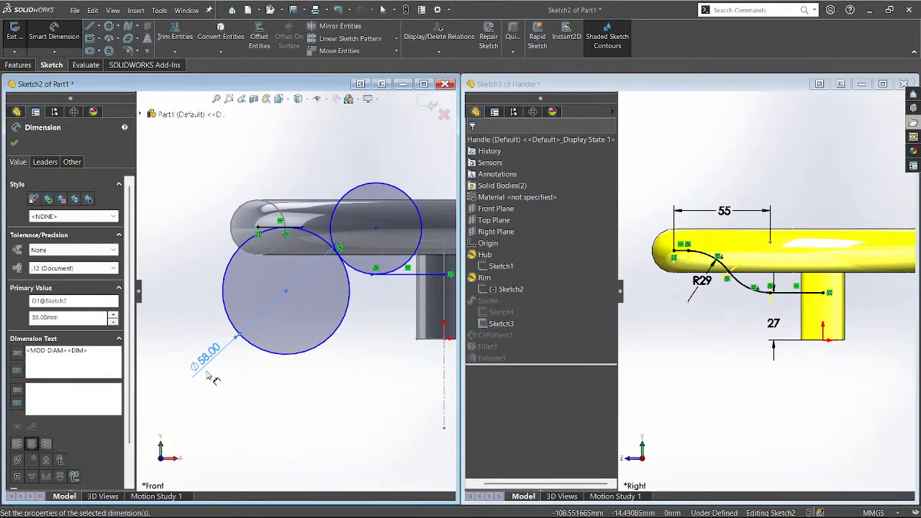
click(371, 187)
click(384, 150)
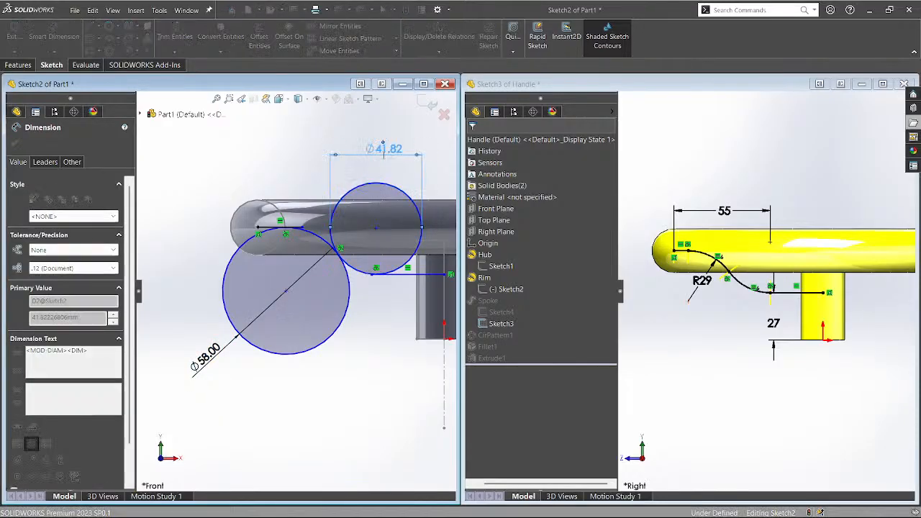
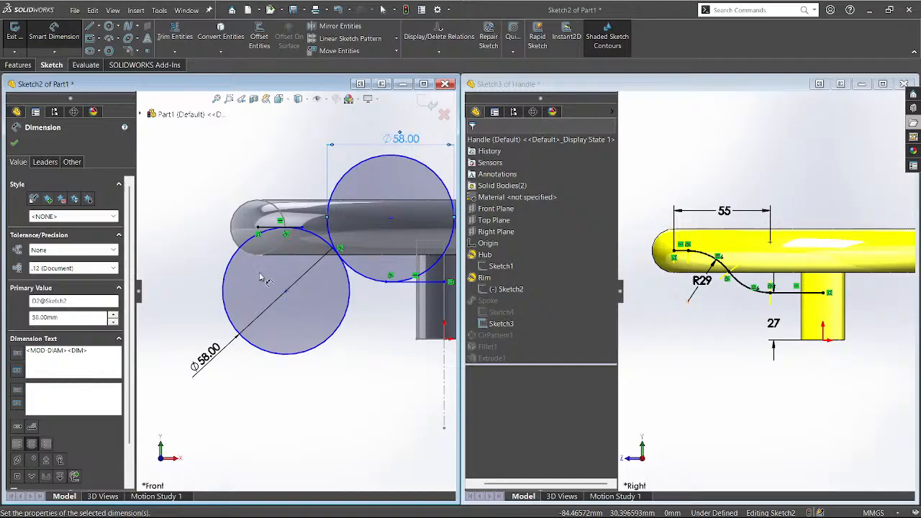
End dimensioning with both circles at Ø58.00, check the line's left endpoint, and zoom out.
scroll(267, 279, up, 3)
scroll(416, 295, down, 4)
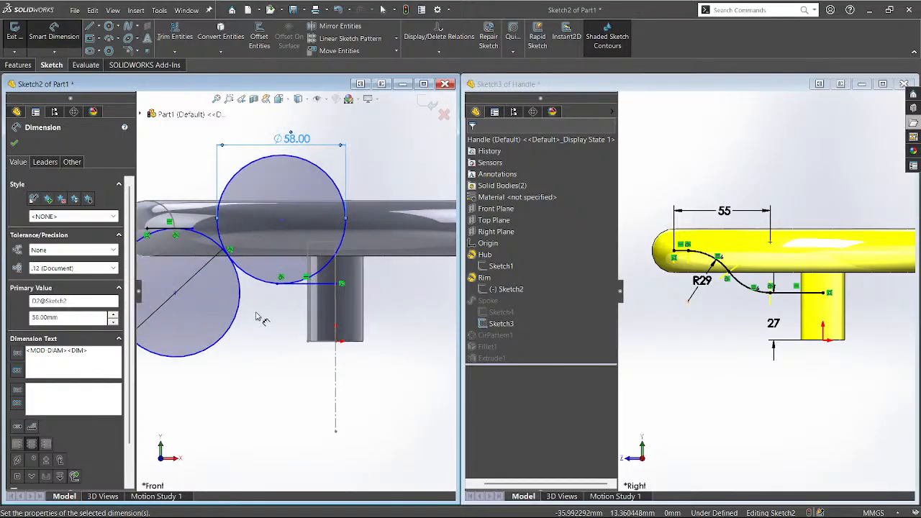
scroll(366, 328, up, 2)
scroll(181, 273, down, 4)
scroll(181, 274, down, 2)
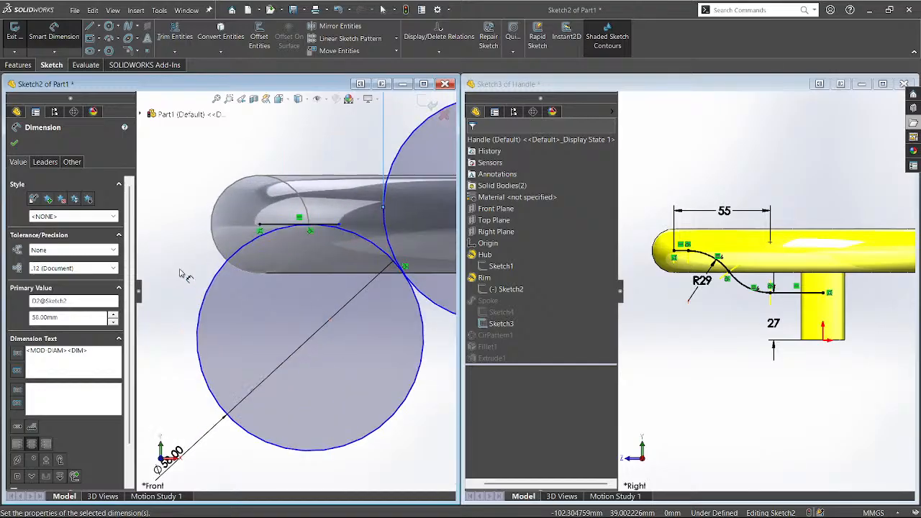
key(Escape)
click(259, 223)
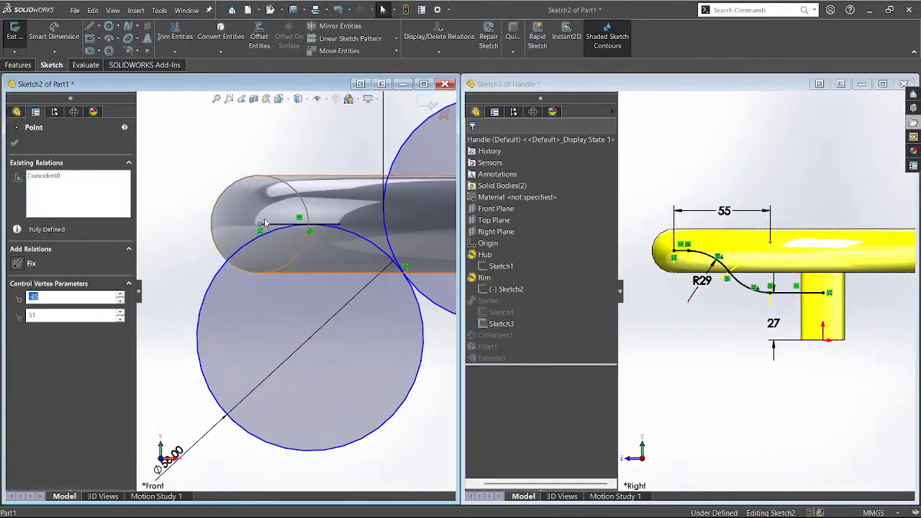
click(205, 254)
scroll(201, 261, up, 5)
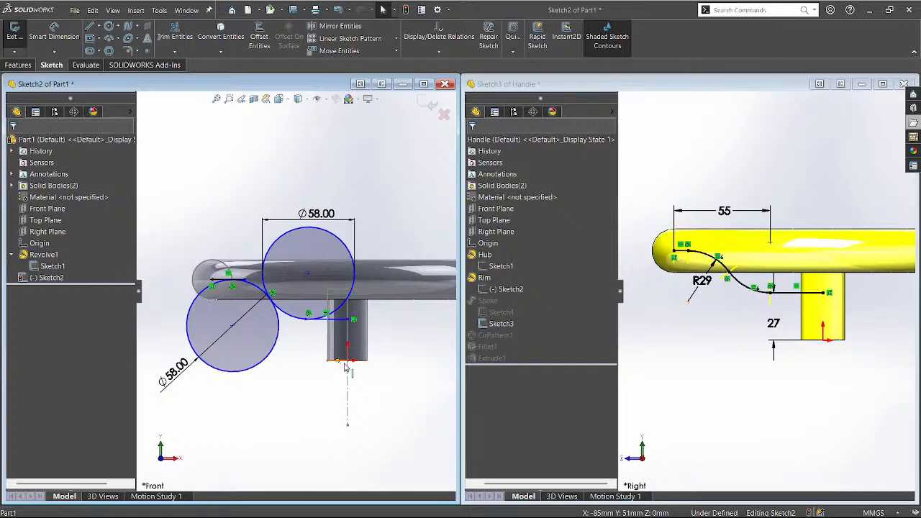
Dimension the horizontal line 27 mm above the spoke's lower end.
right_drag(346, 367, 335, 352)
click(335, 320)
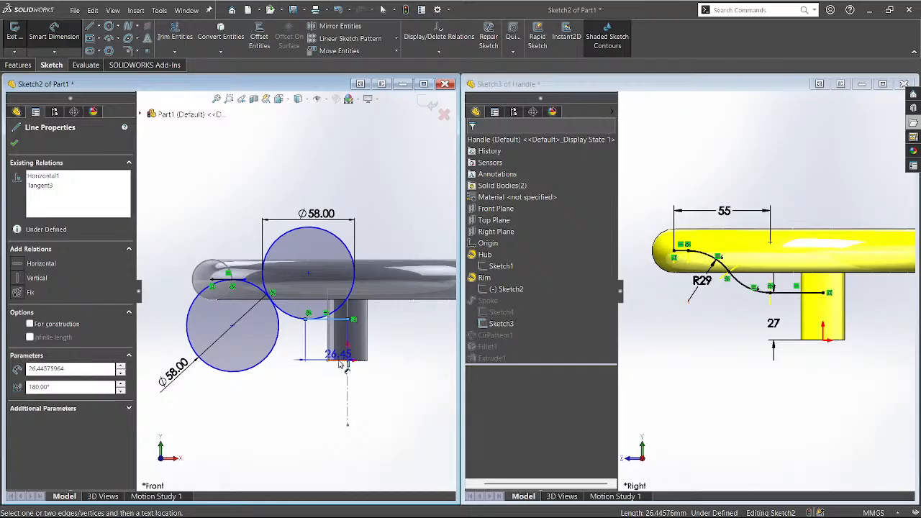
click(339, 360)
click(412, 348)
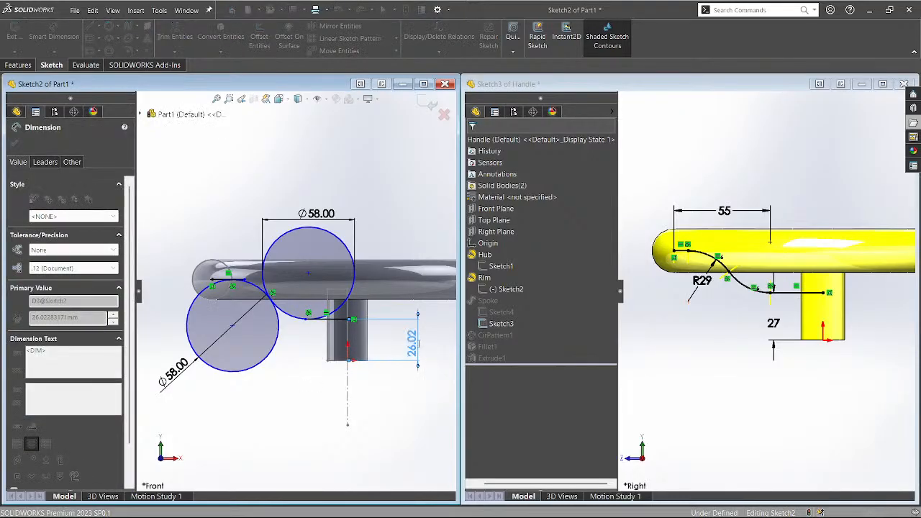
text(27)
key(Return)
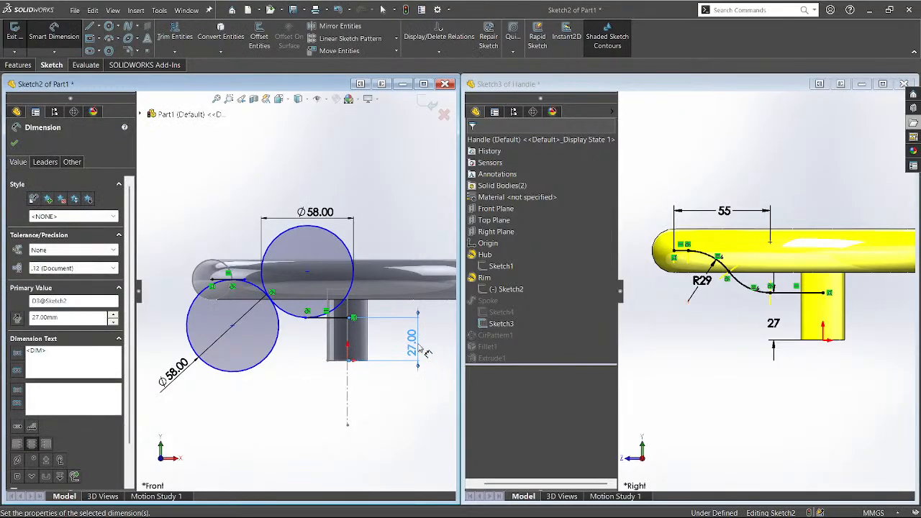
click(317, 396)
Slide the upper circle right and fix its centre 55 mm from the tube's left end.
scroll(302, 327, down, 3)
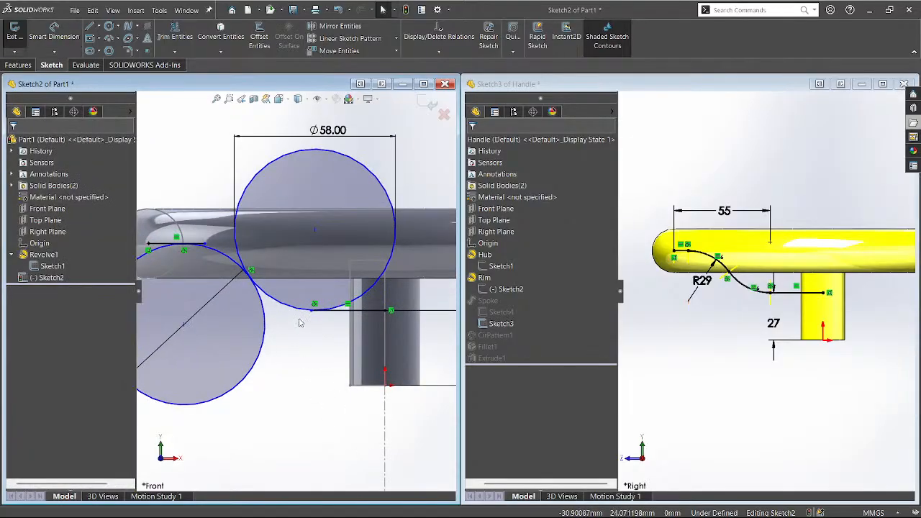
mouse_move(319, 233)
mouse_down()
mouse_move(335, 265)
mouse_move(307, 270)
mouse_move(354, 280)
mouse_move(314, 295)
mouse_move(339, 311)
mouse_up()
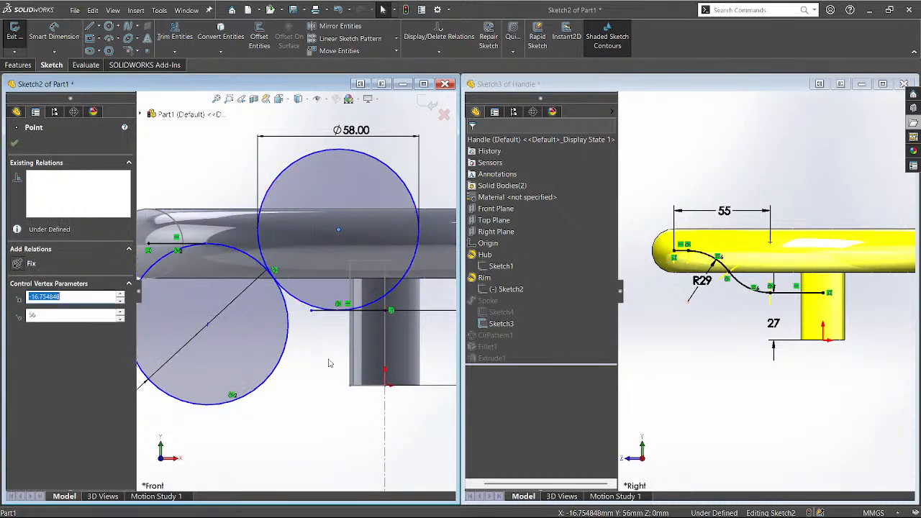
scroll(329, 394, down, 2)
scroll(329, 395, up, 4)
scroll(328, 395, up, 2)
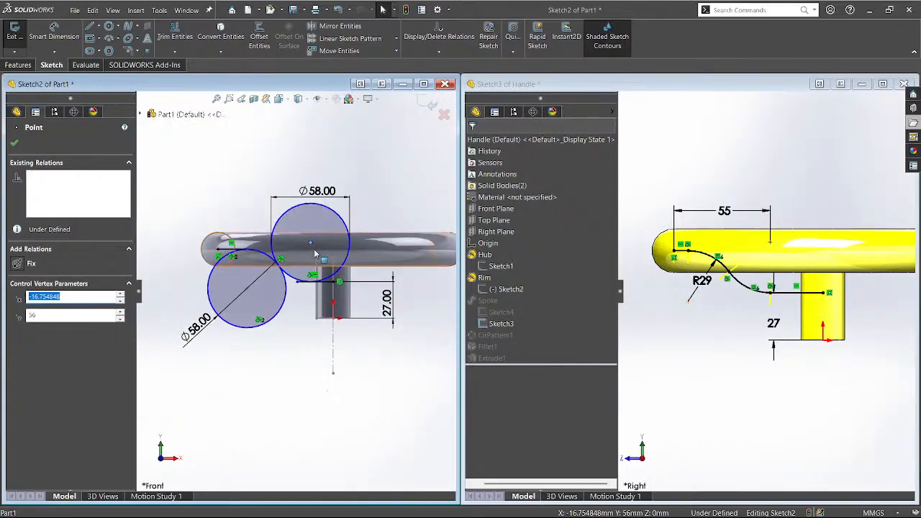
key(d)
click(218, 251)
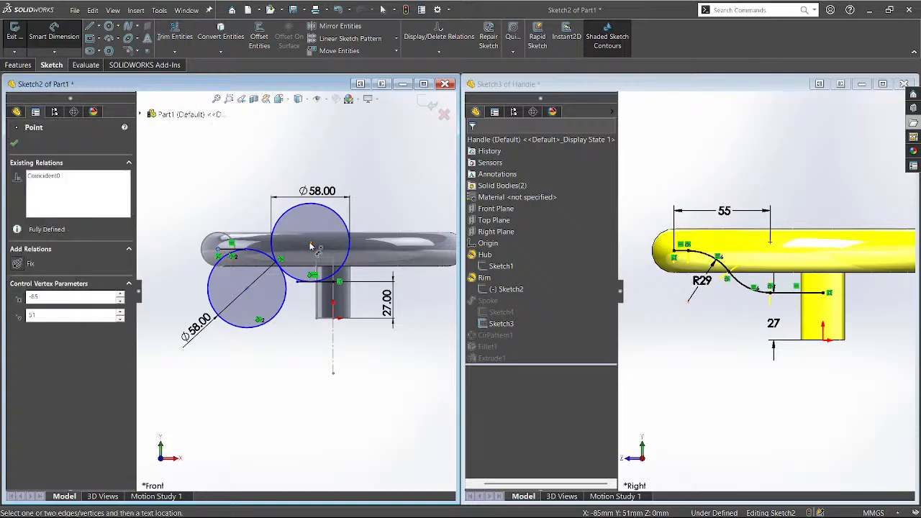
click(310, 242)
click(290, 151)
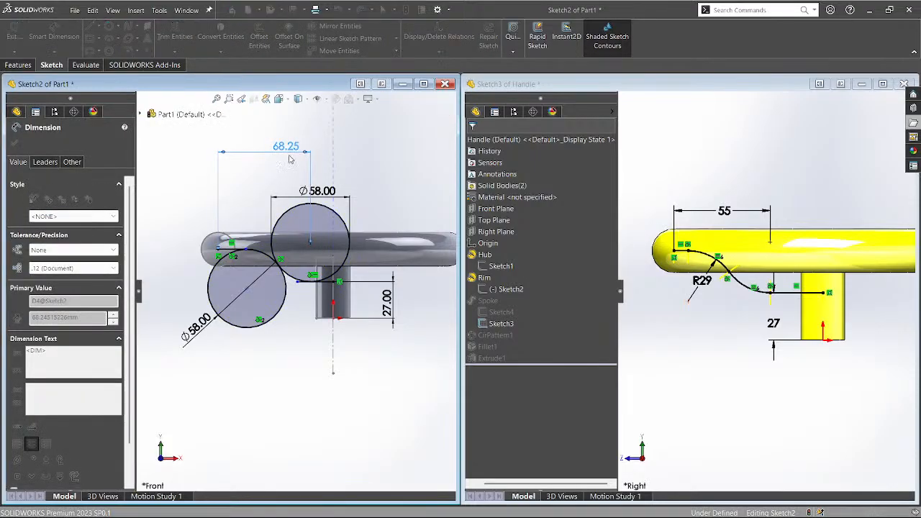
text(55)
key(Return)
click(278, 352)
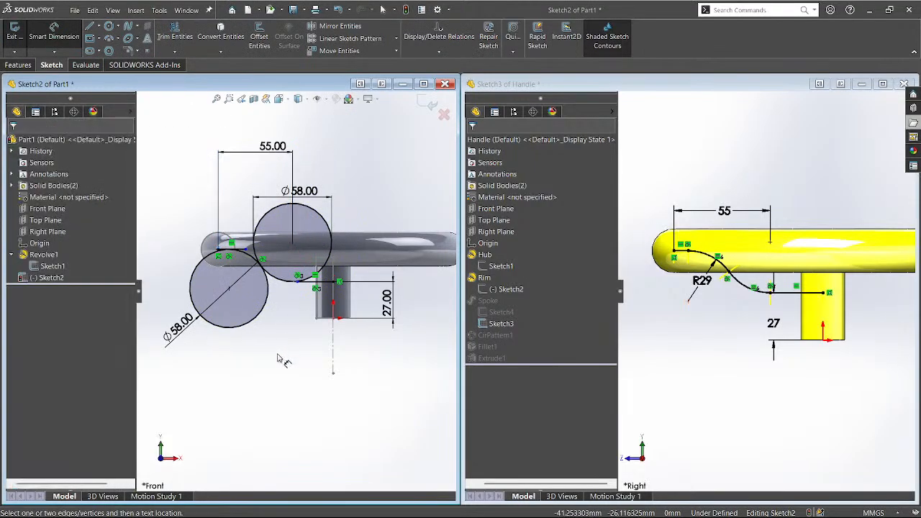
scroll(249, 289, down, 2)
Trim the lower-left circle, undoing the attempts that over-trimmed the lower circle.
key(t)
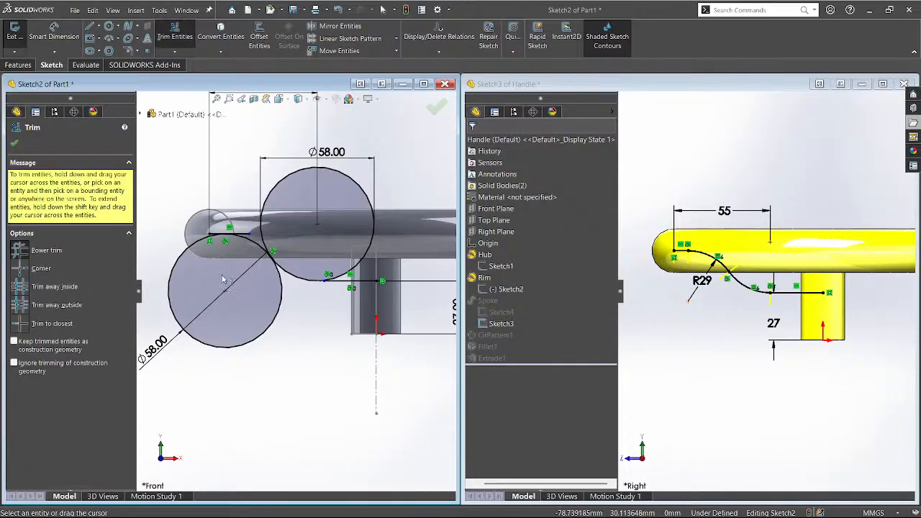
drag(162, 264, 194, 283)
drag(295, 170, 298, 175)
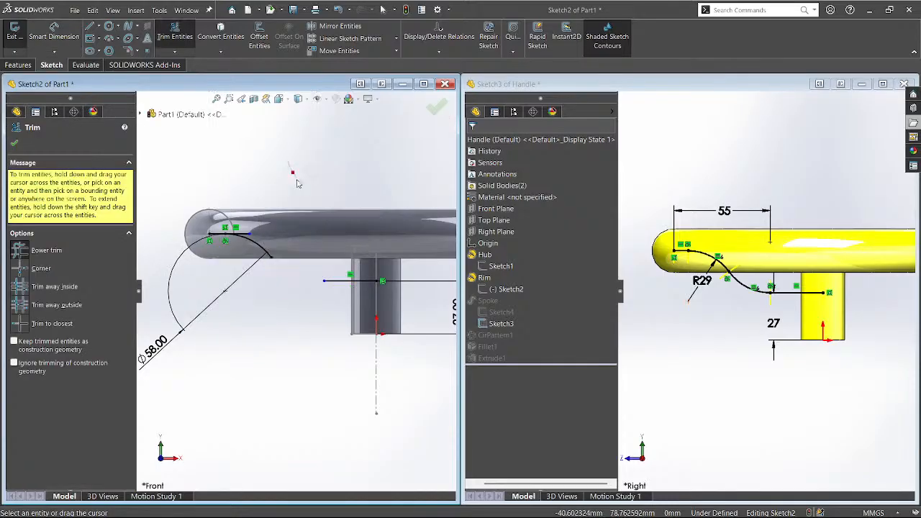
key(ctrl+z)
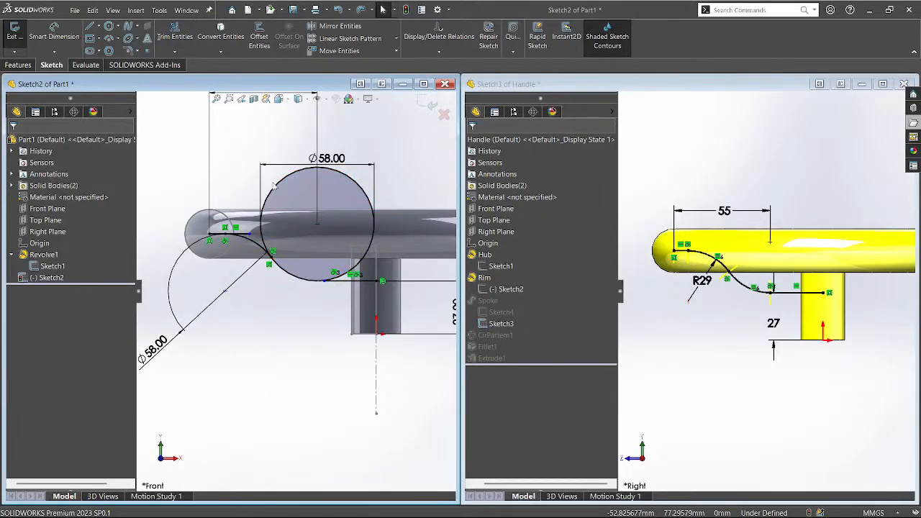
key(t)
drag(279, 189, 284, 197)
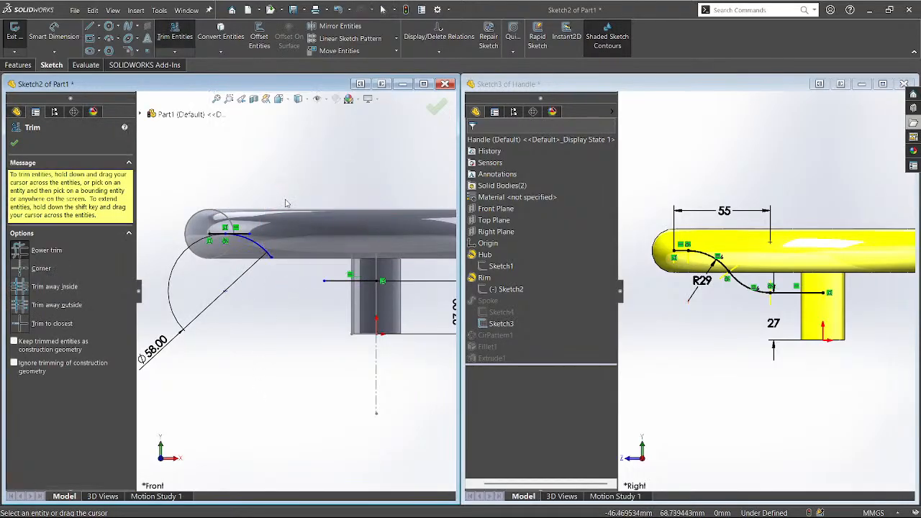
key(ctrl+z)
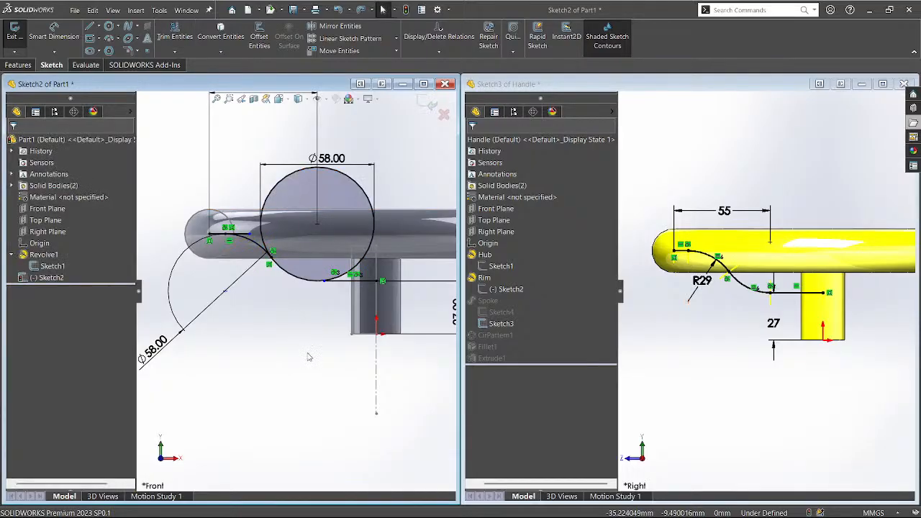
Trim the upper circle's top and the short segment at the tube's left end, then accept.
scroll(323, 292, down, 6)
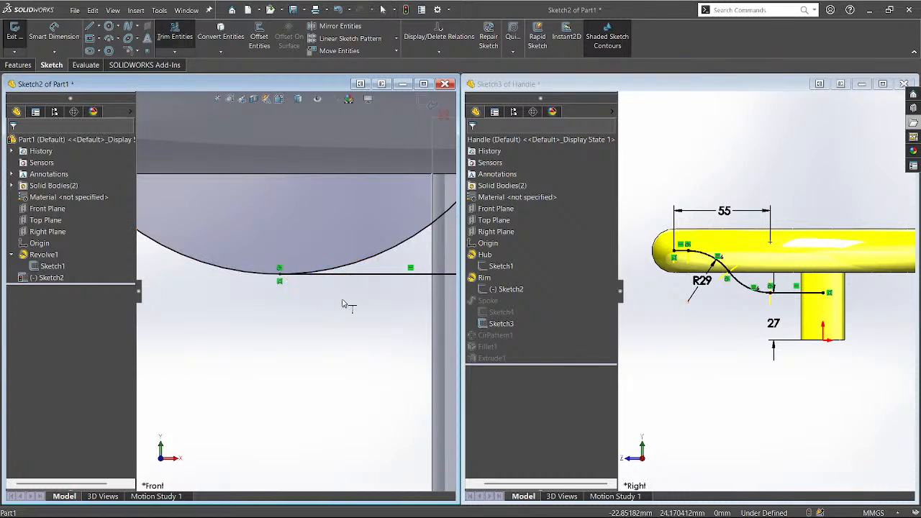
scroll(335, 335, up, 5)
scroll(177, 208, down, 2)
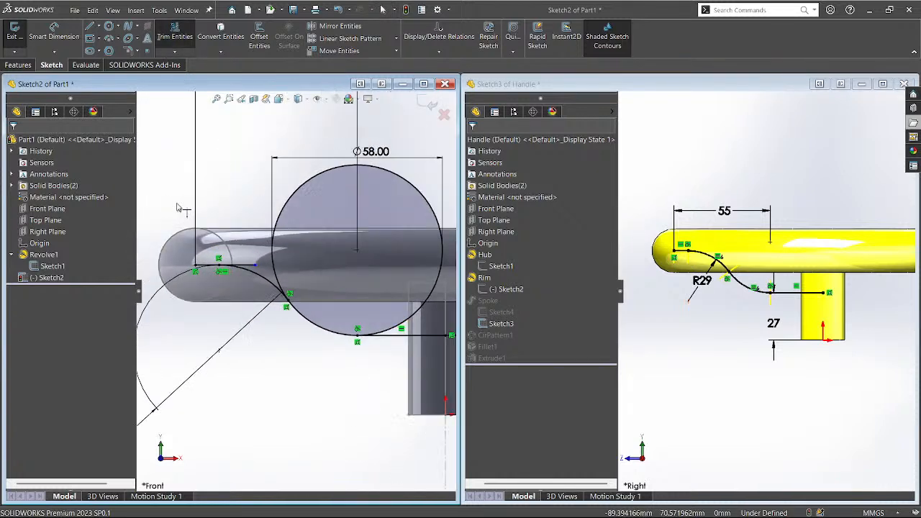
scroll(232, 289, up, 2)
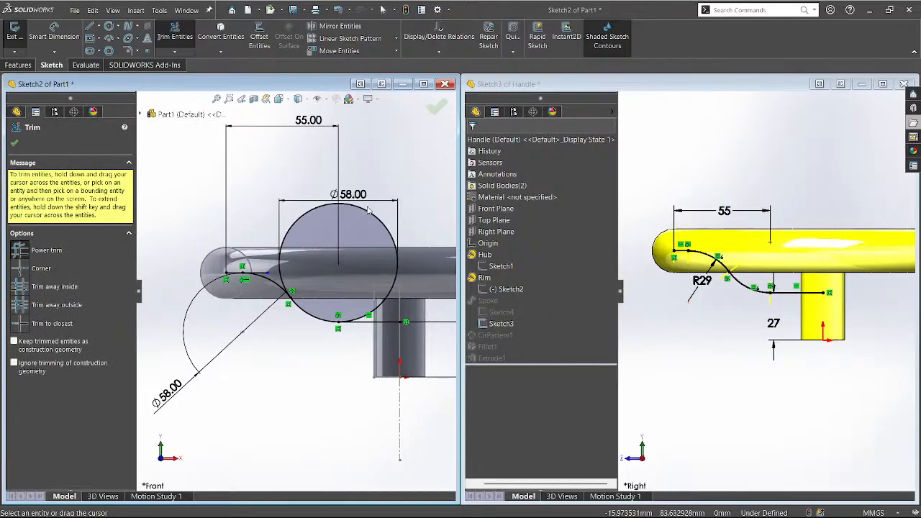
drag(371, 212, 372, 228)
scroll(255, 269, down, 2)
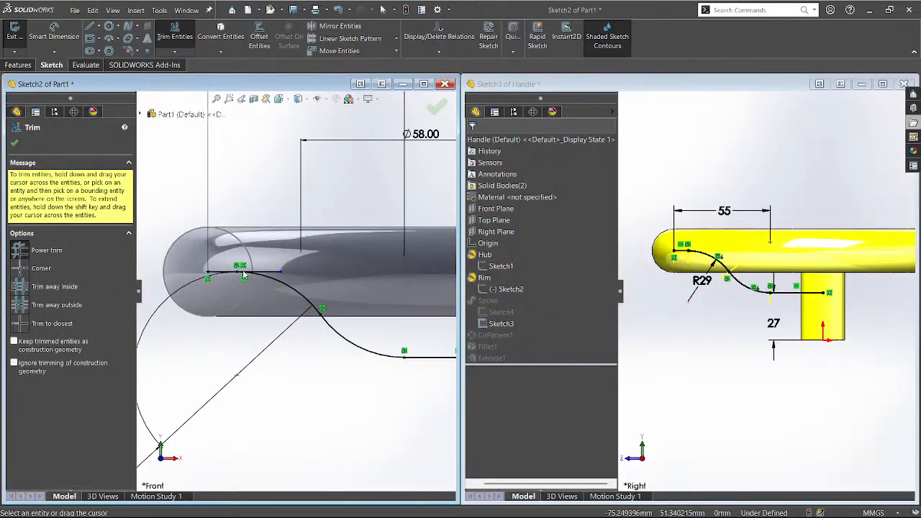
drag(271, 268, 274, 275)
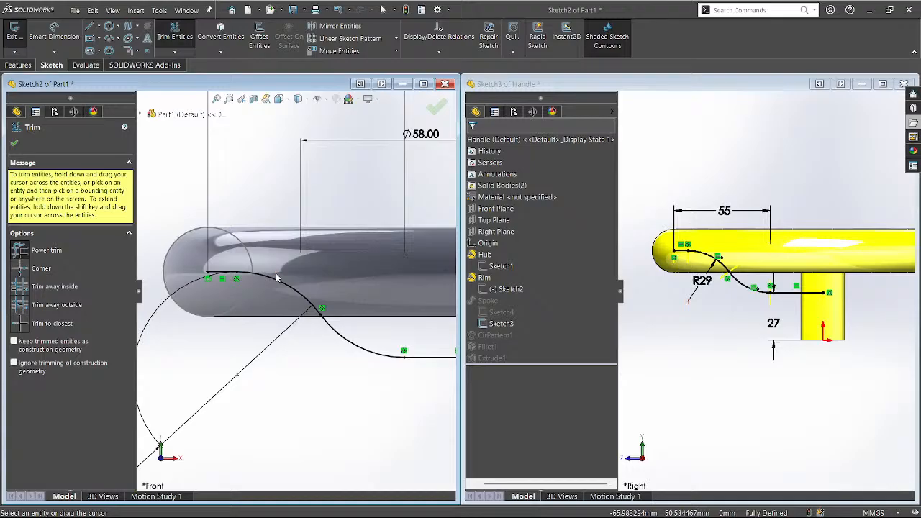
scroll(297, 290, up, 3)
scroll(305, 380, up, 1)
middle_drag(303, 374, 314, 382)
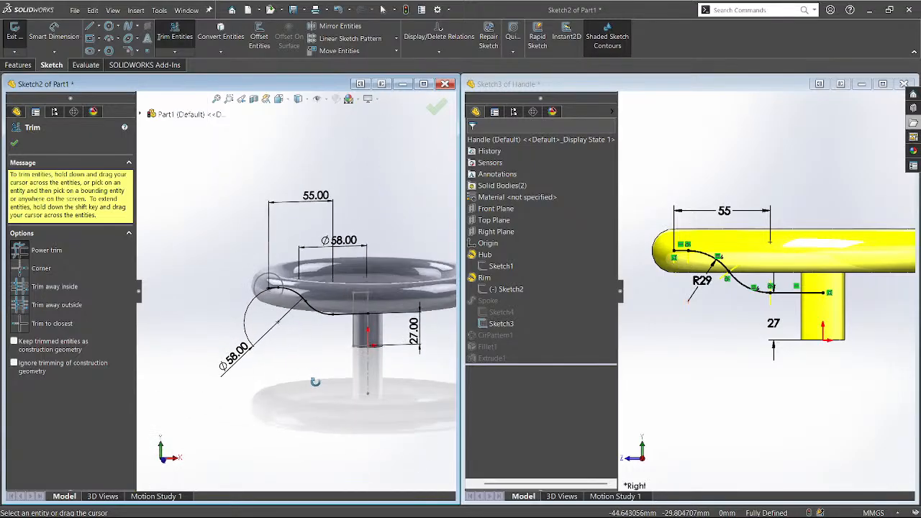
click(16, 145)
Exit the sketch and sweep a 14 mm circular profile along the Sketch2 curve.
click(435, 107)
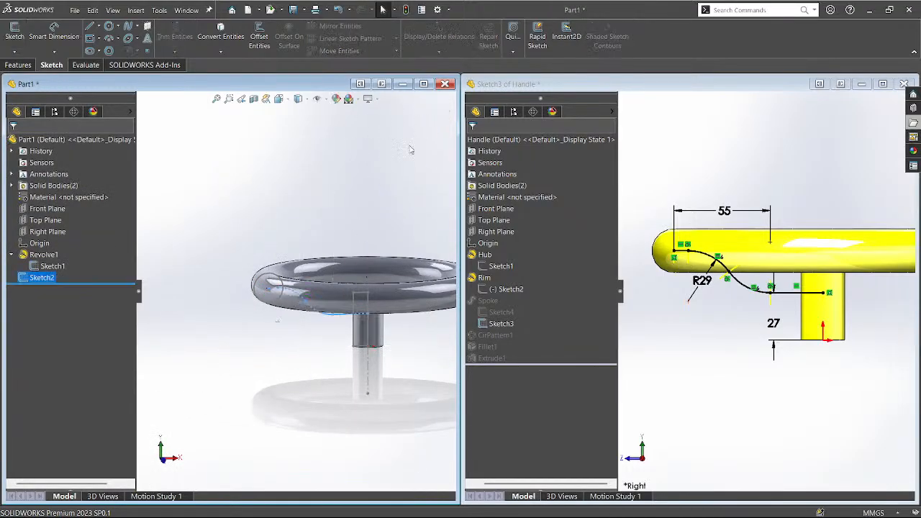
mouse_move(330, 368)
middle_down()
mouse_move(270, 387)
mouse_move(280, 405)
mouse_move(345, 245)
mouse_move(336, 272)
mouse_move(248, 263)
middle_up()
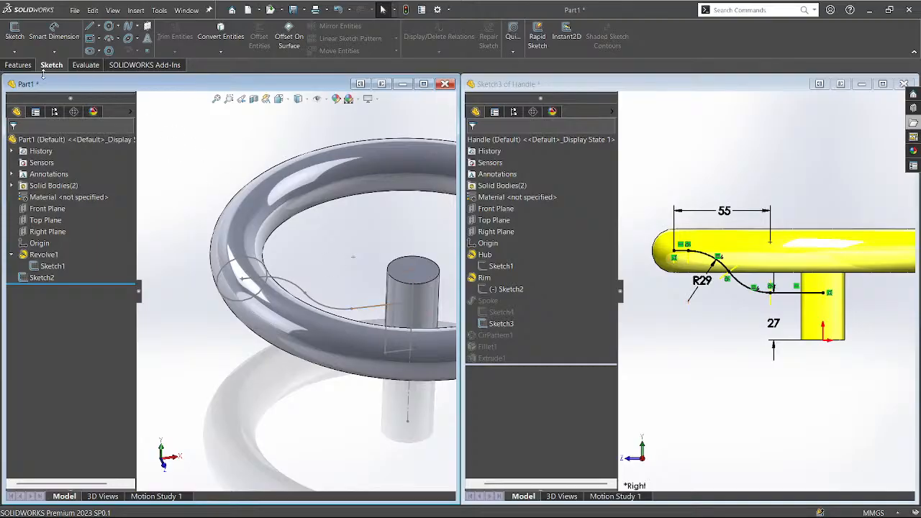
click(19, 65)
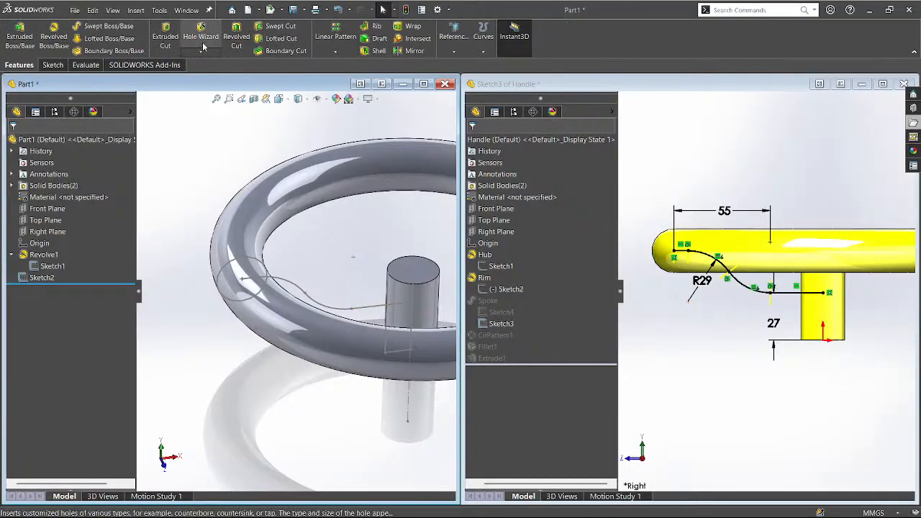
click(101, 27)
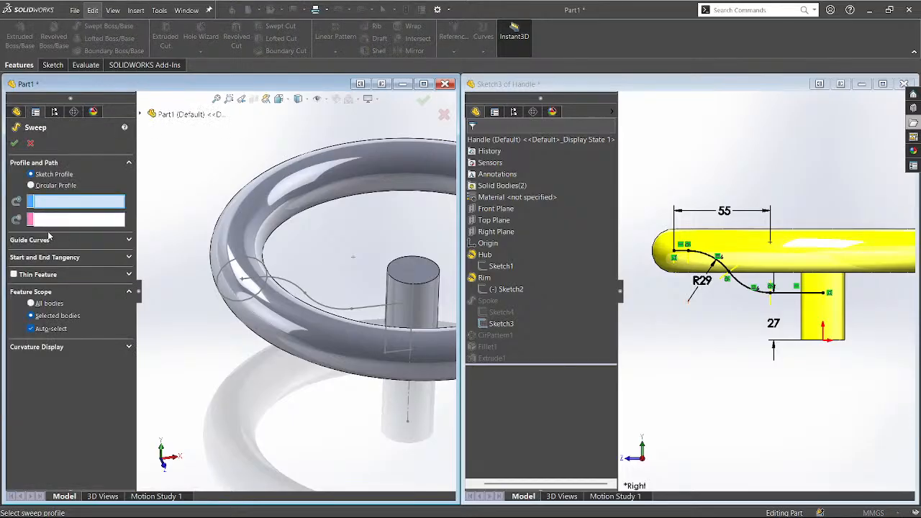
click(31, 186)
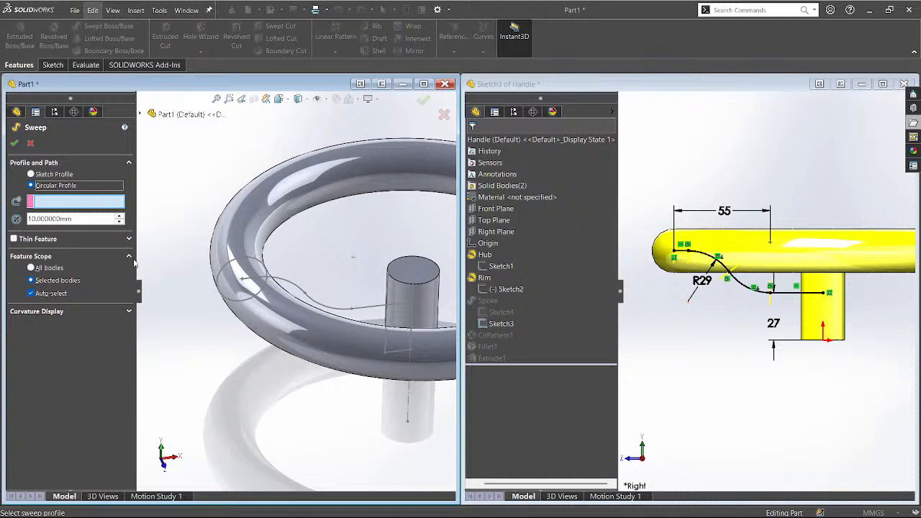
drag(72, 218, 2, 221)
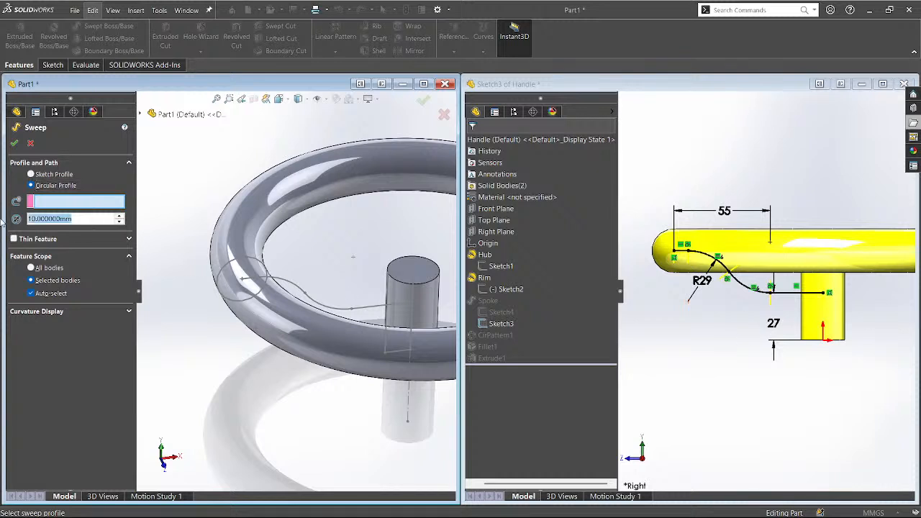
text(14)
click(57, 202)
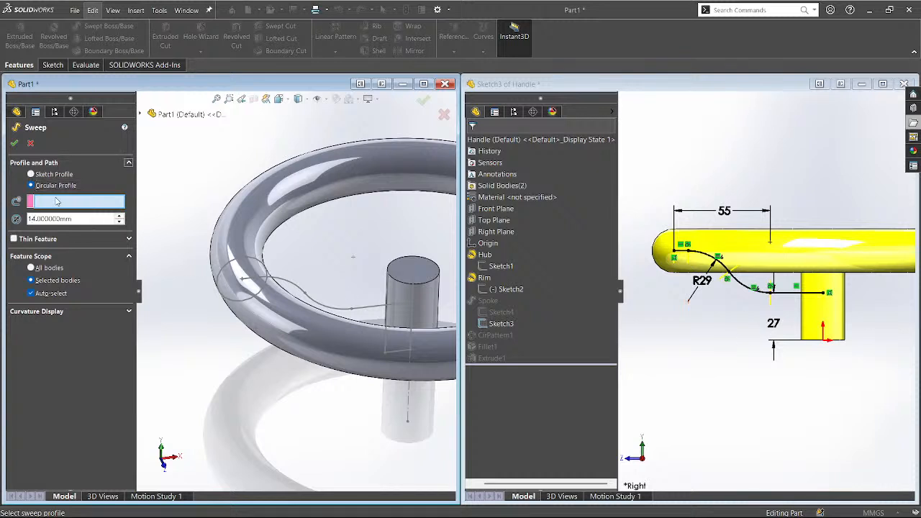
click(288, 287)
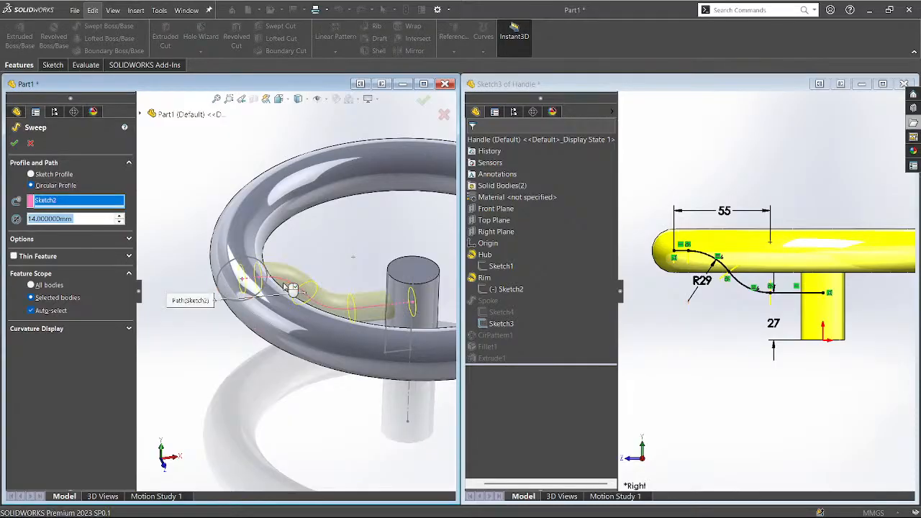
click(13, 142)
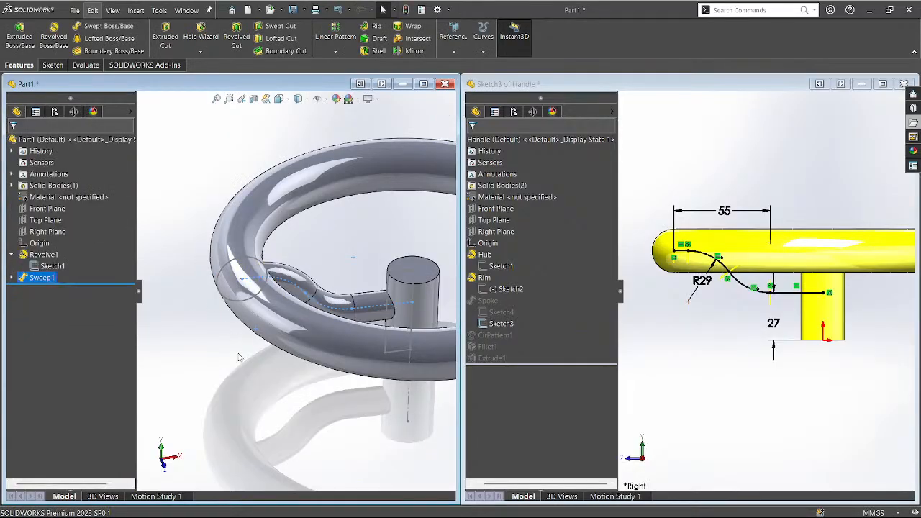
Orbit the wheel and the Handle reference to compare the new spoke, then refocus Part1.
middle_drag(281, 403, 395, 261)
scroll(291, 255, up, 3)
scroll(404, 264, down, 2)
middle_drag(282, 266, 298, 305)
mouse_move(656, 316)
middle_down()
mouse_move(674, 382)
mouse_move(661, 333)
middle_up()
click(241, 193)
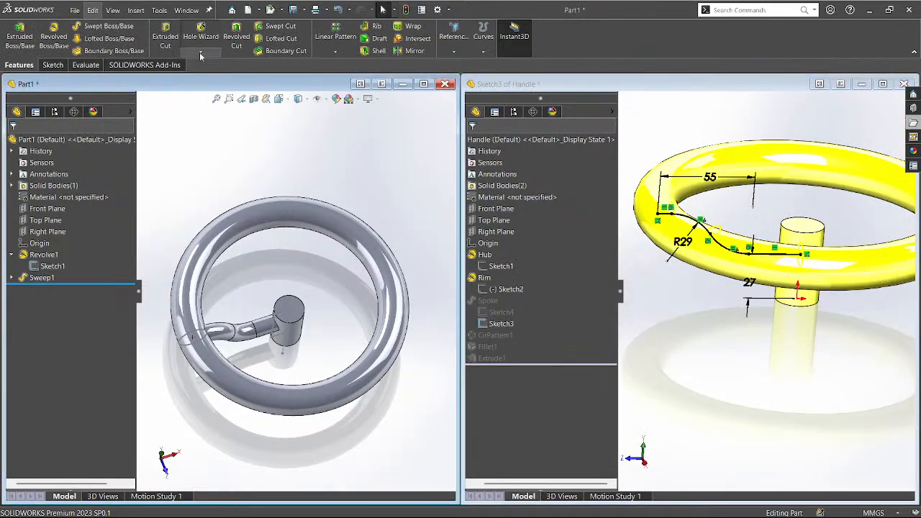
Pattern Sweep1 around the hub's circular edge: 3 equally spaced instances over 360°.
click(331, 81)
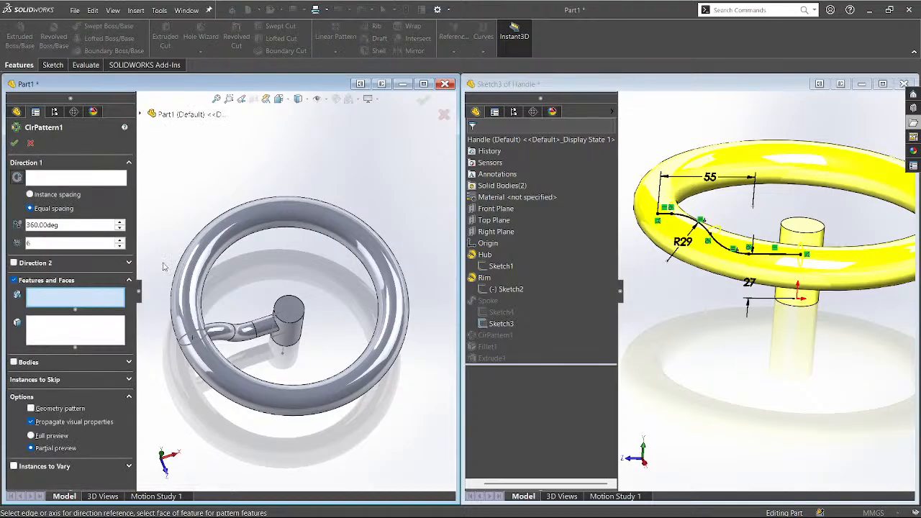
click(63, 185)
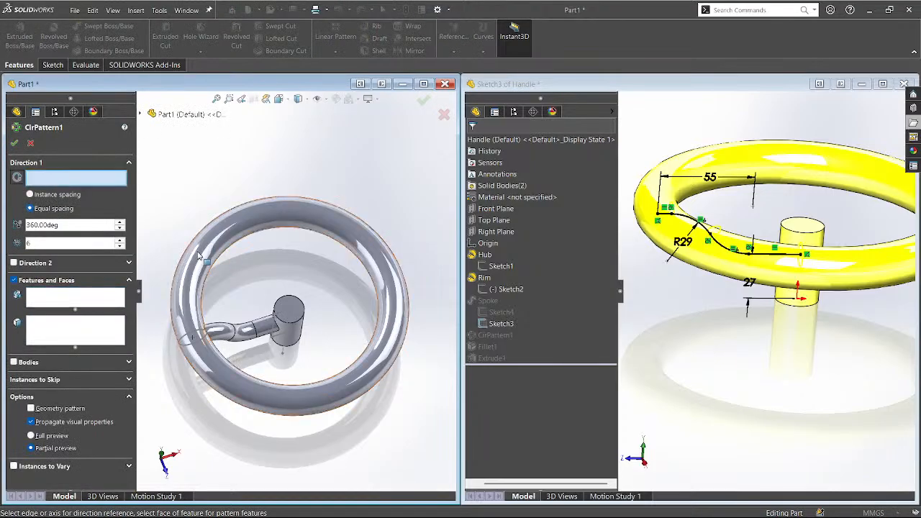
click(297, 324)
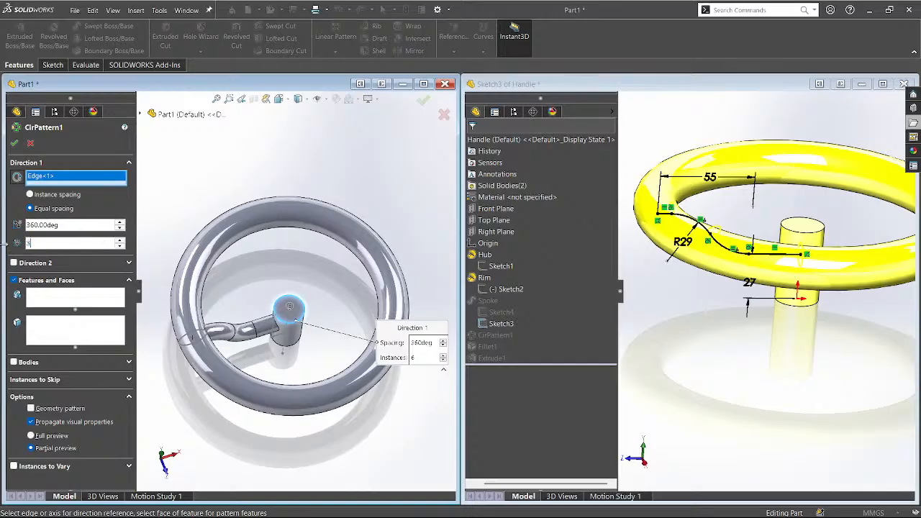
click(72, 293)
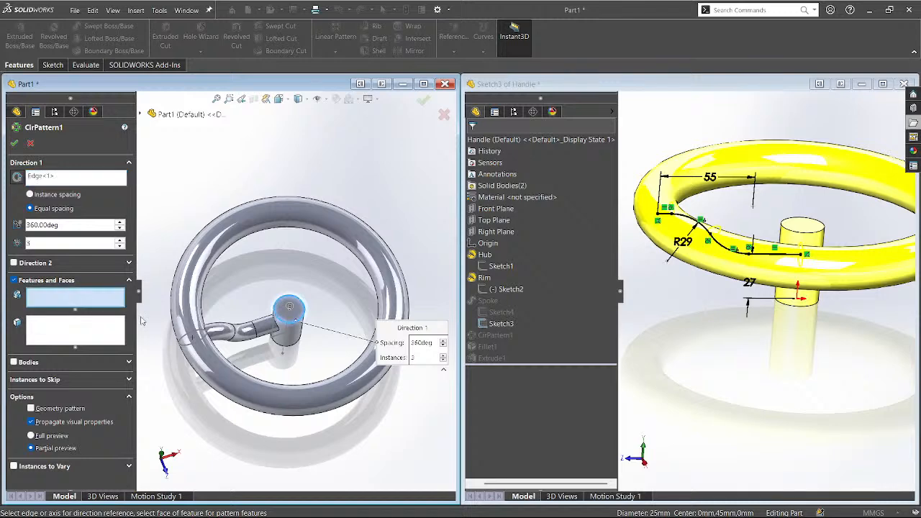
click(256, 332)
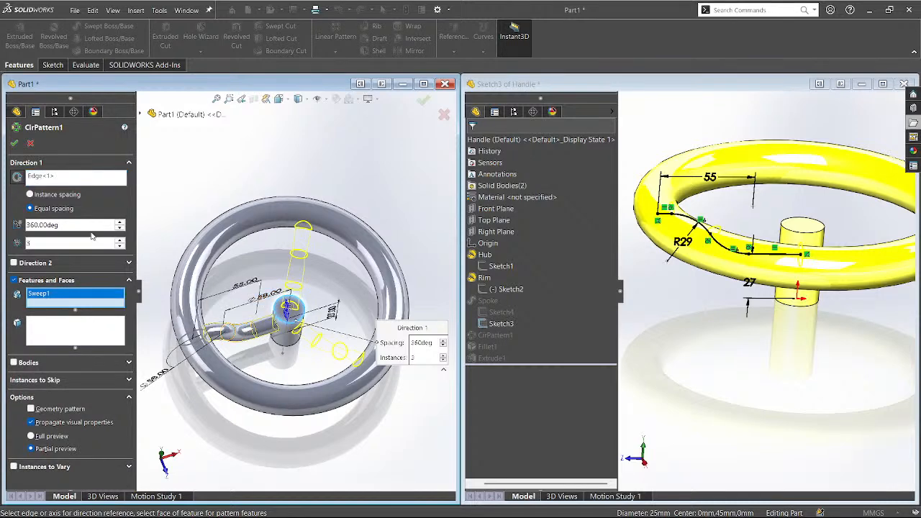
click(15, 142)
middle_drag(194, 188, 70, 244)
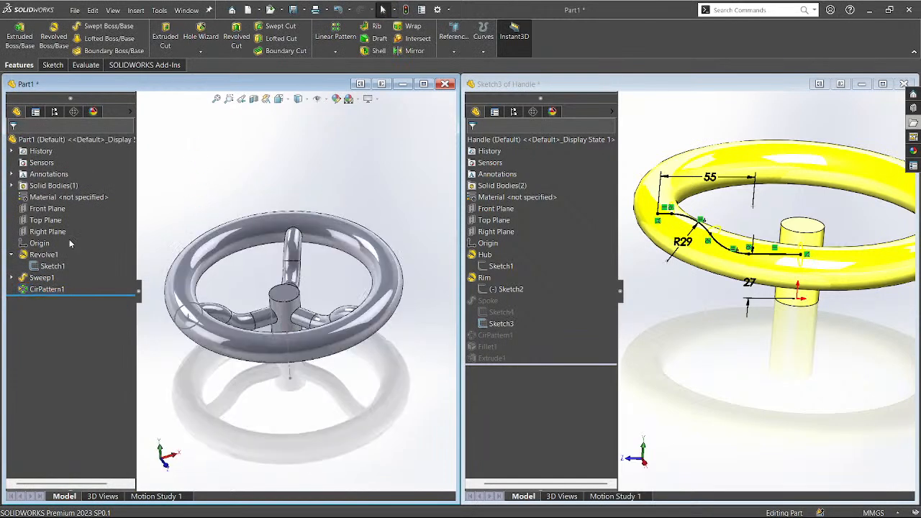
click(51, 266)
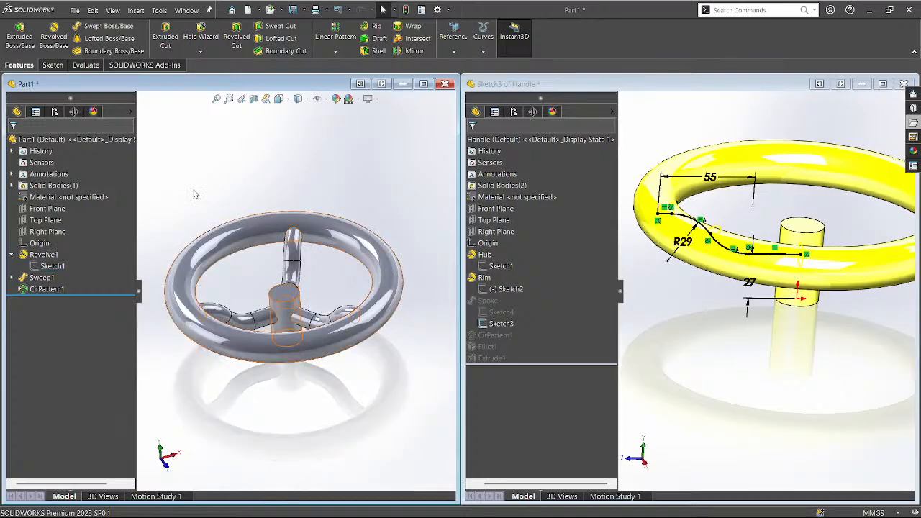
Inspect Fillet1 on the hub of the Handle reference part.
click(721, 363)
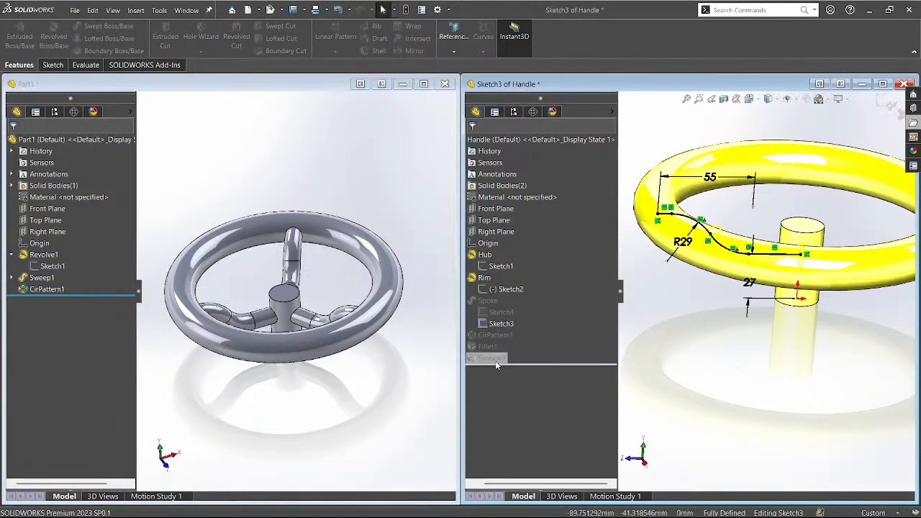
click(891, 102)
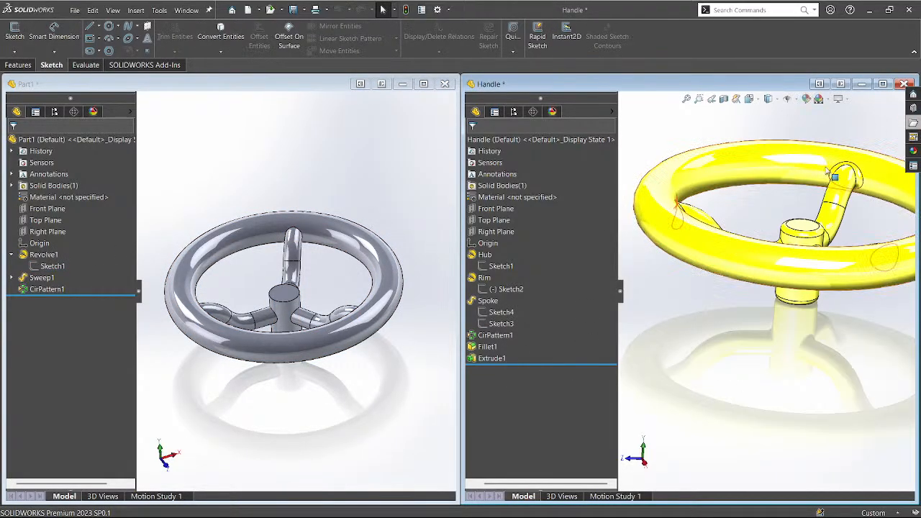
click(809, 238)
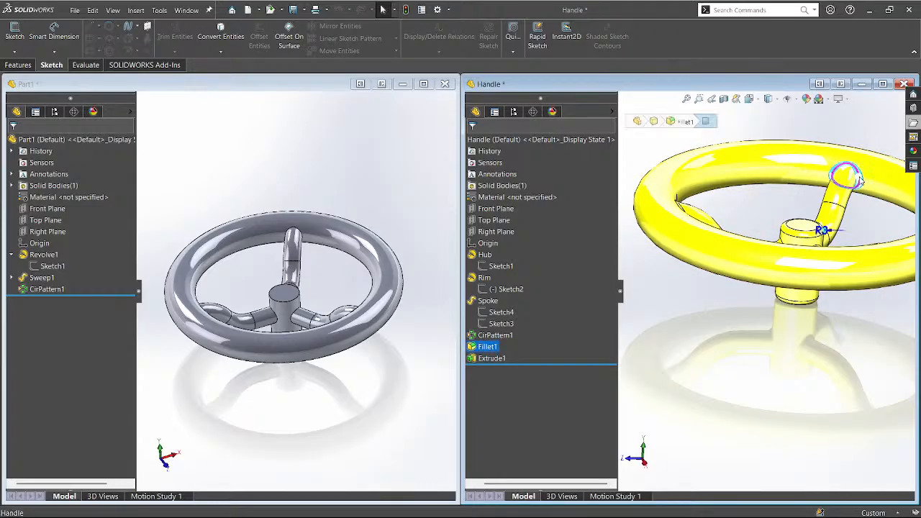
click(774, 315)
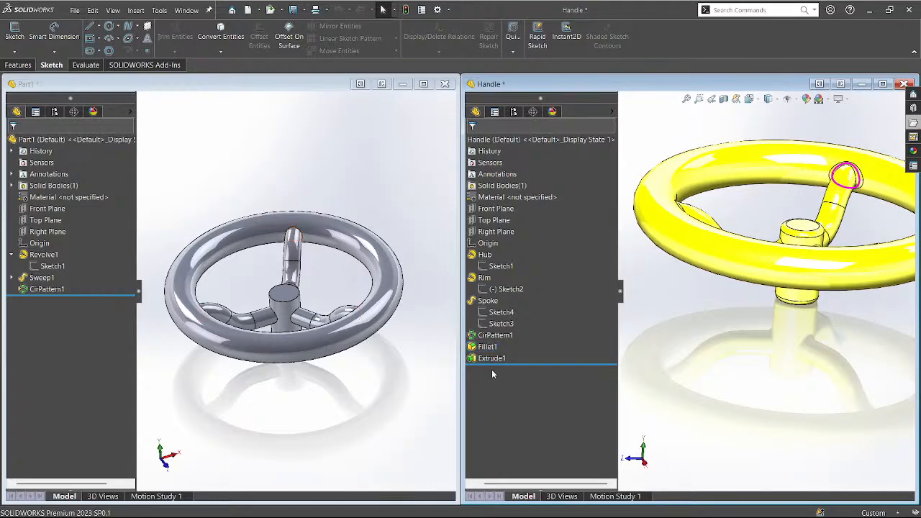
Apply 3 mm fillets to the eight spoke-to-hub and spoke-to-rim edges in Part1.
click(283, 290)
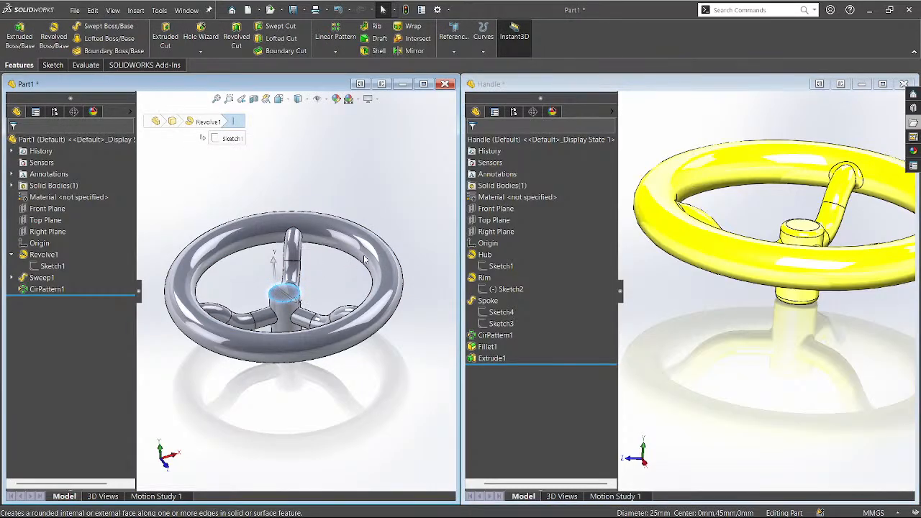
click(365, 257)
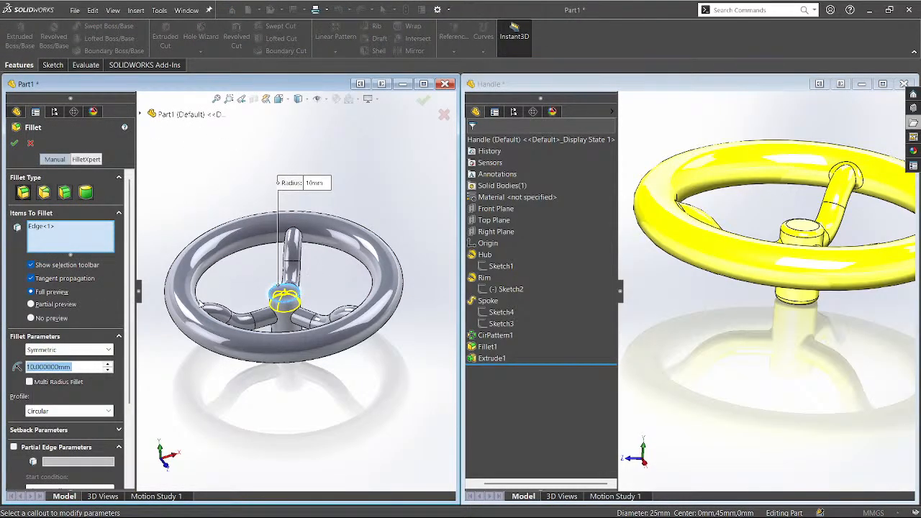
text(3)
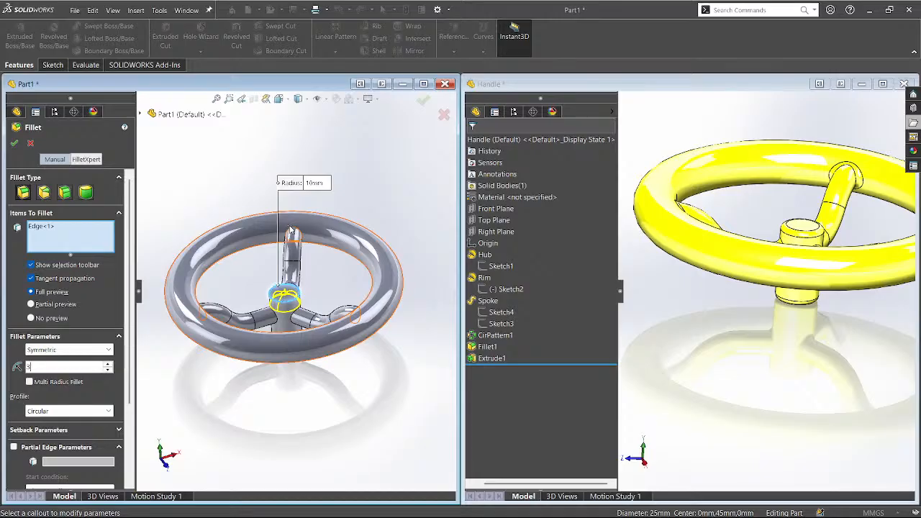
click(296, 231)
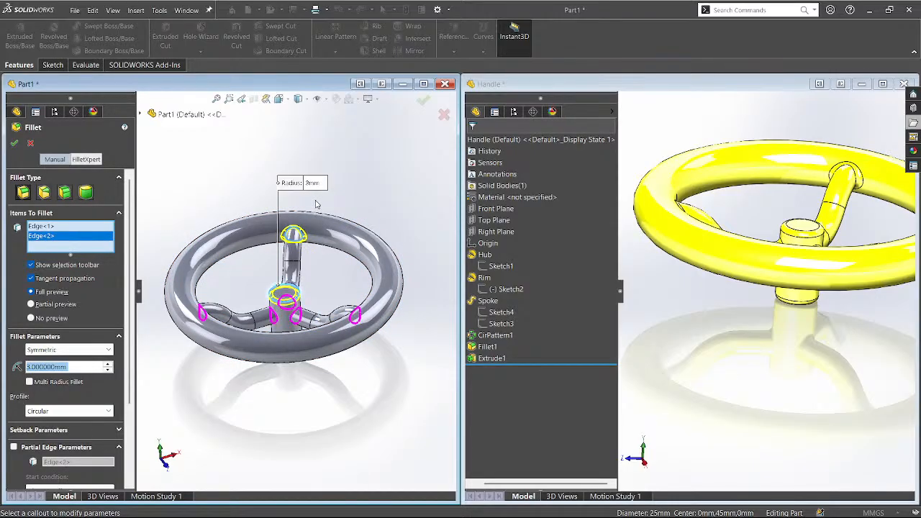
click(315, 204)
middle_drag(290, 416, 311, 320)
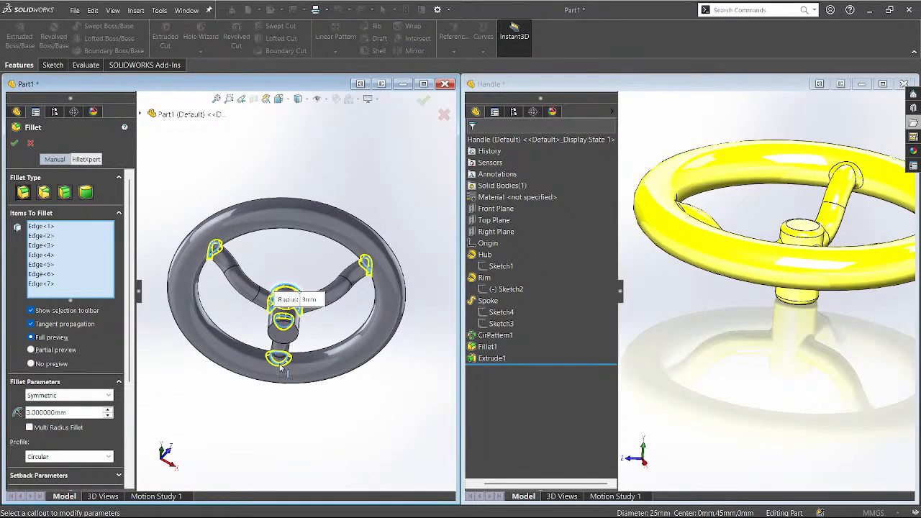
click(272, 321)
middle_drag(252, 152, 201, 265)
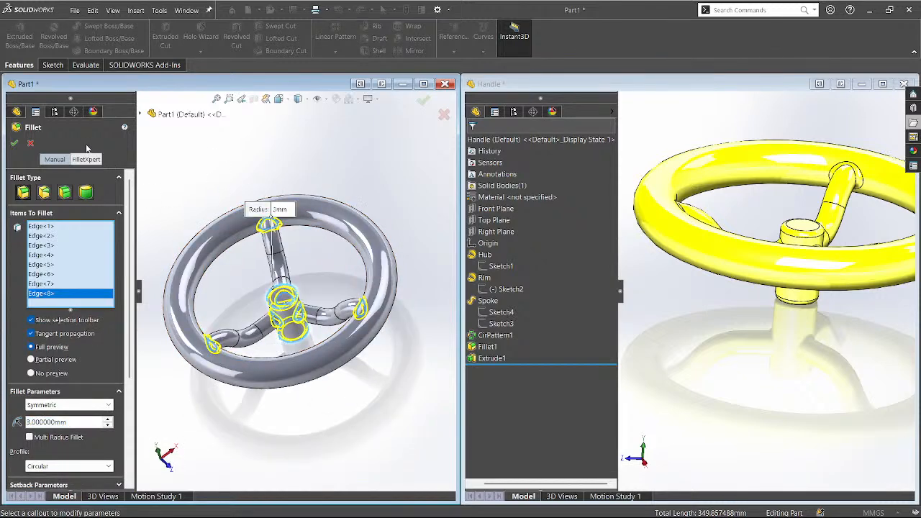
click(15, 143)
click(188, 189)
middle_drag(187, 189, 203, 201)
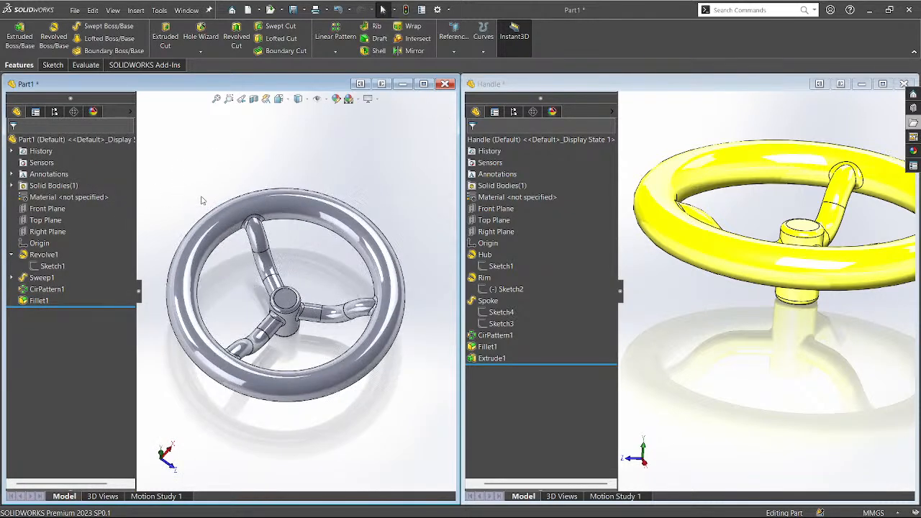
key(ctrl+7)
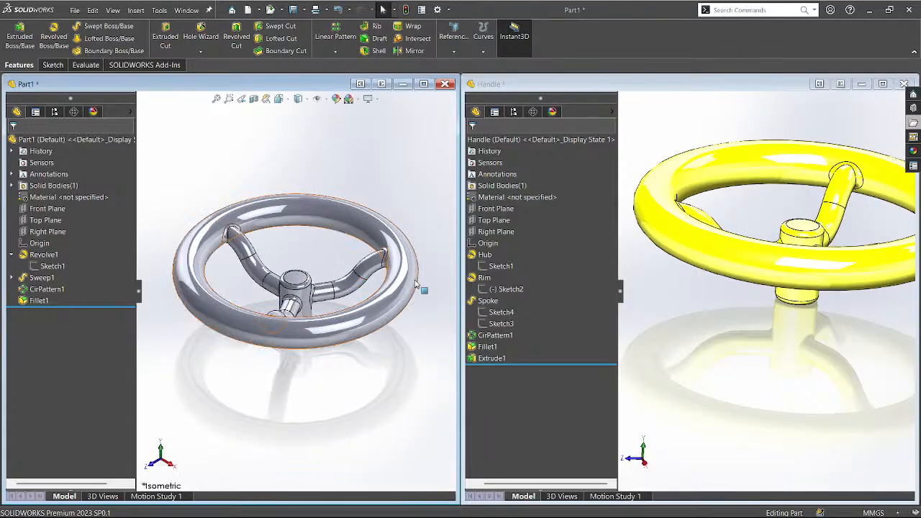
Activate the Handle reference and show the File Explorer's Sweep & Revolve folder.
click(760, 443)
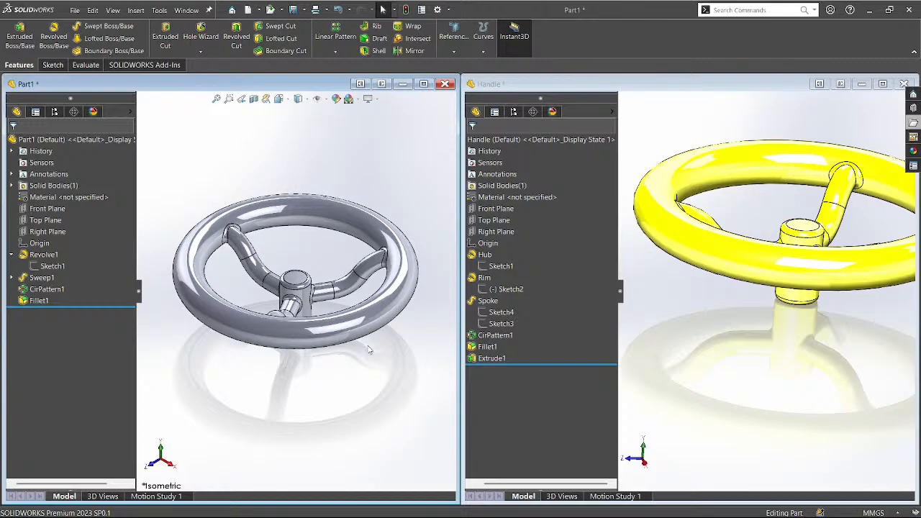
click(706, 299)
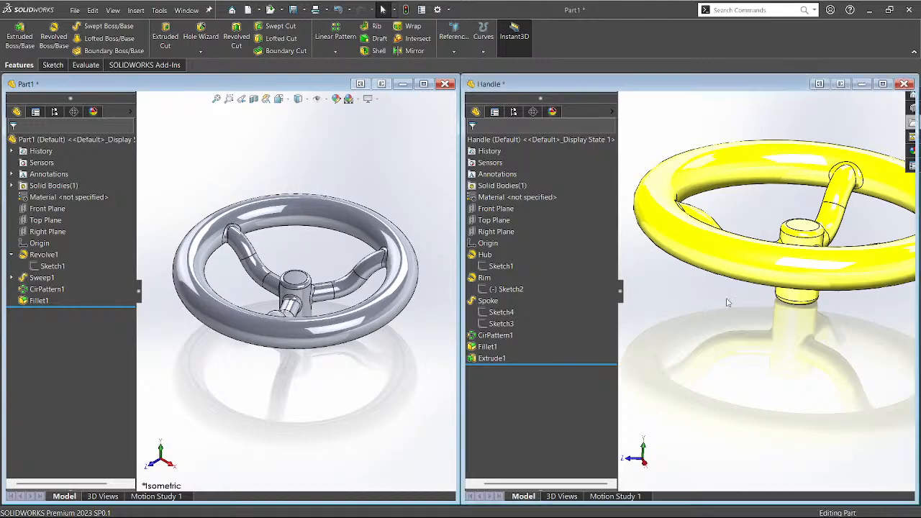
click(913, 123)
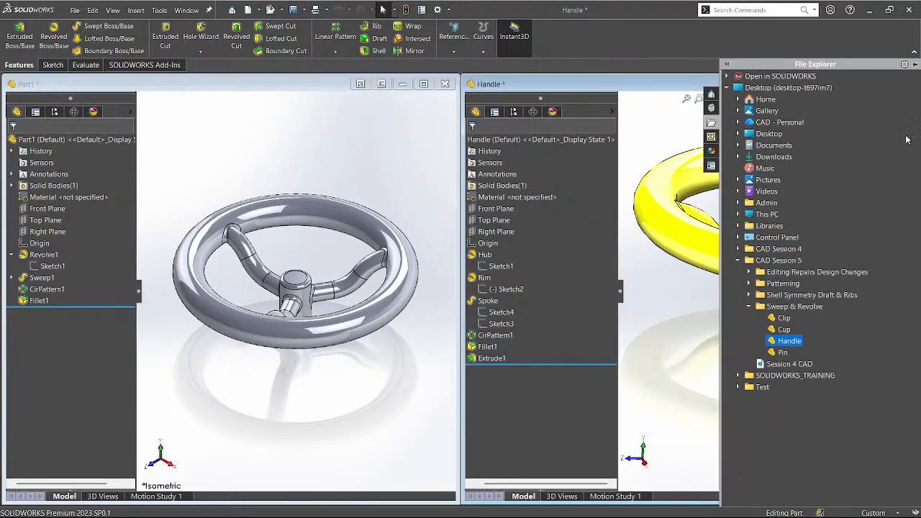
Open the Clip reference part, create a new part, and tile both windows.
click(784, 320)
click(411, 362)
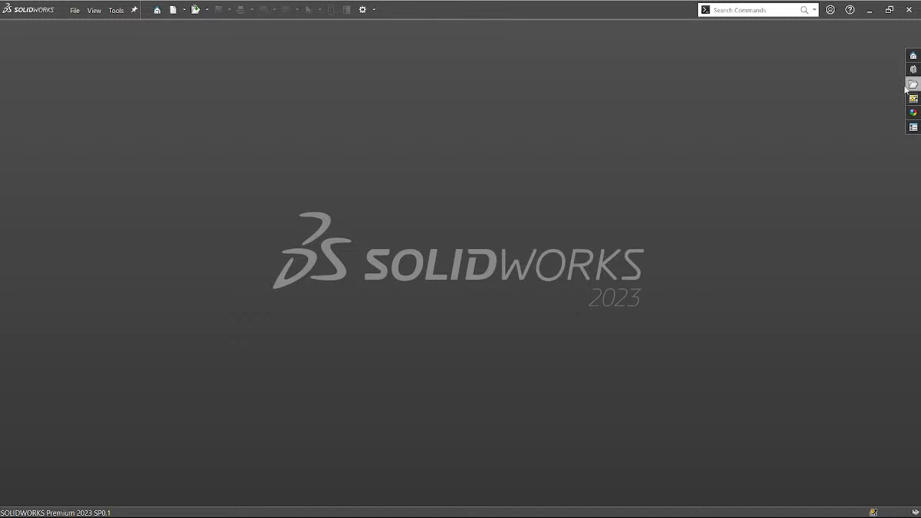
click(908, 85)
double_click(784, 280)
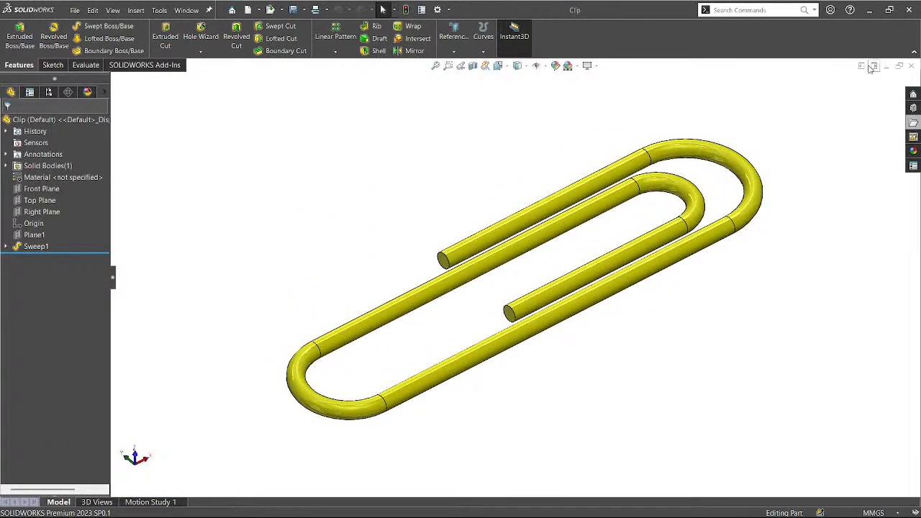
click(872, 66)
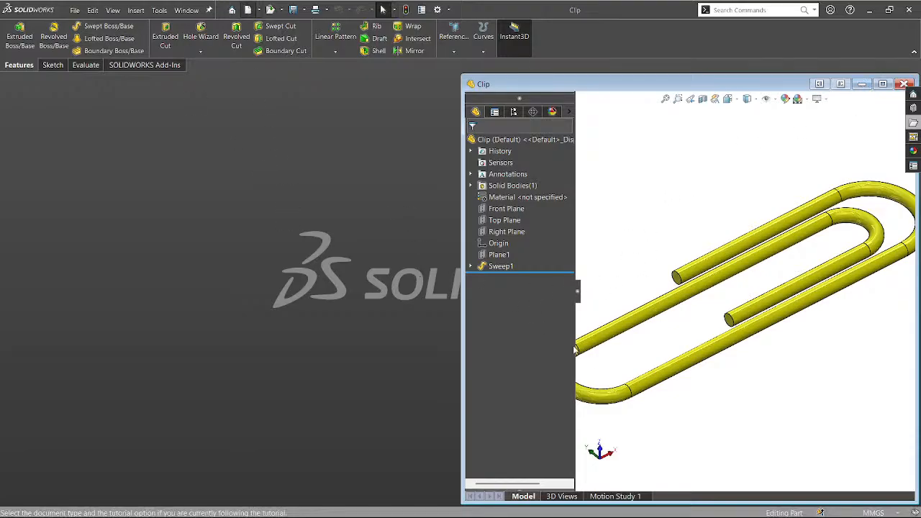
click(547, 342)
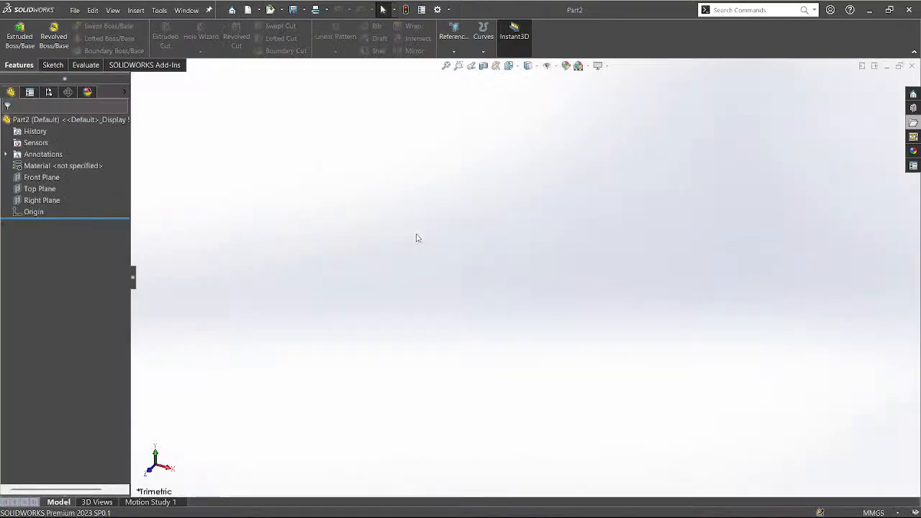
click(864, 66)
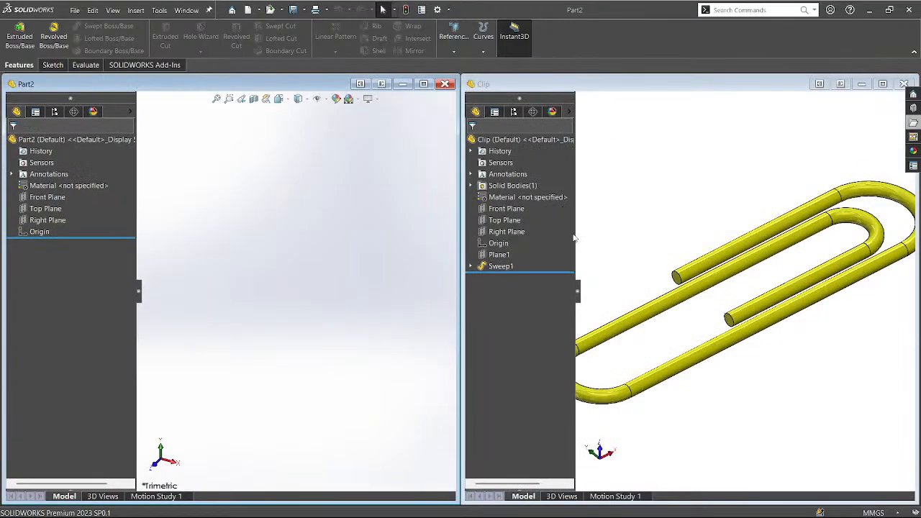
Edit Clip's Sweep1 path Sketch1 to read its 30, 10 and R3.50 dimensions.
click(471, 267)
click(496, 279)
click(510, 288)
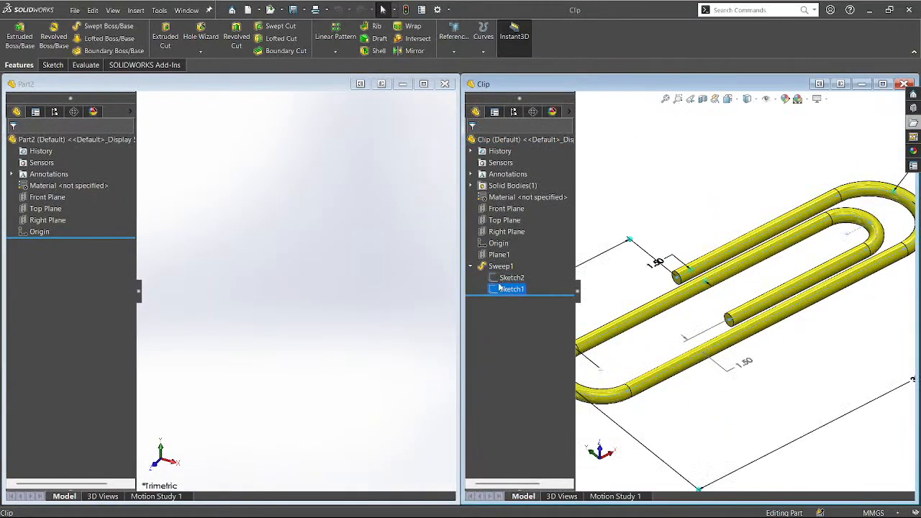
click(506, 258)
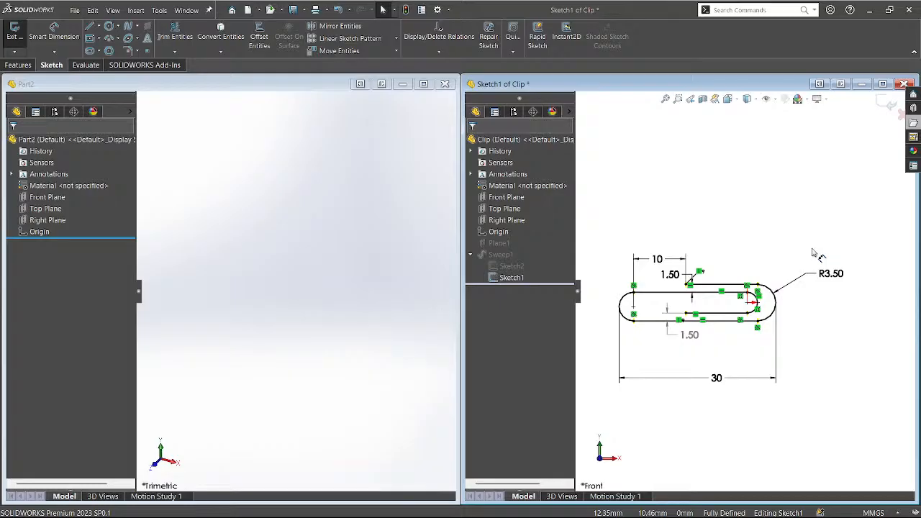
click(265, 347)
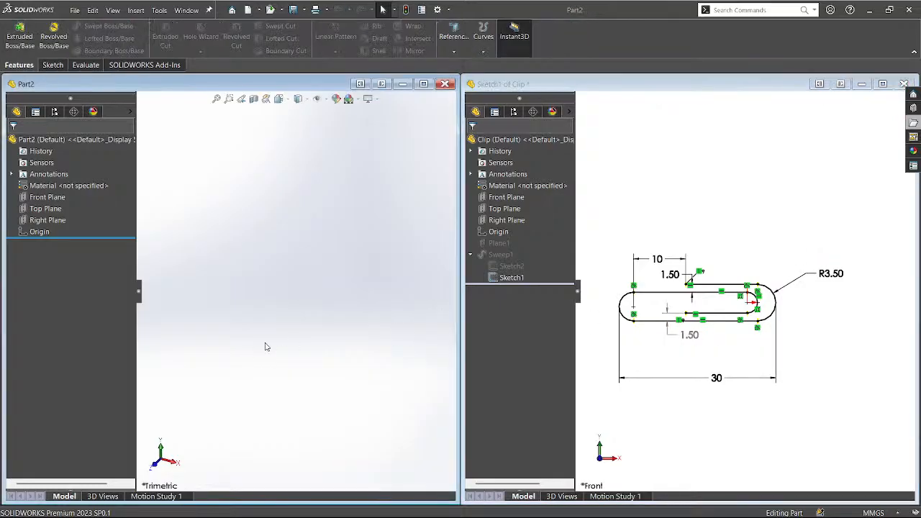
Sketch a circle centred at the origin on Part2's Front Plane.
click(63, 197)
click(67, 189)
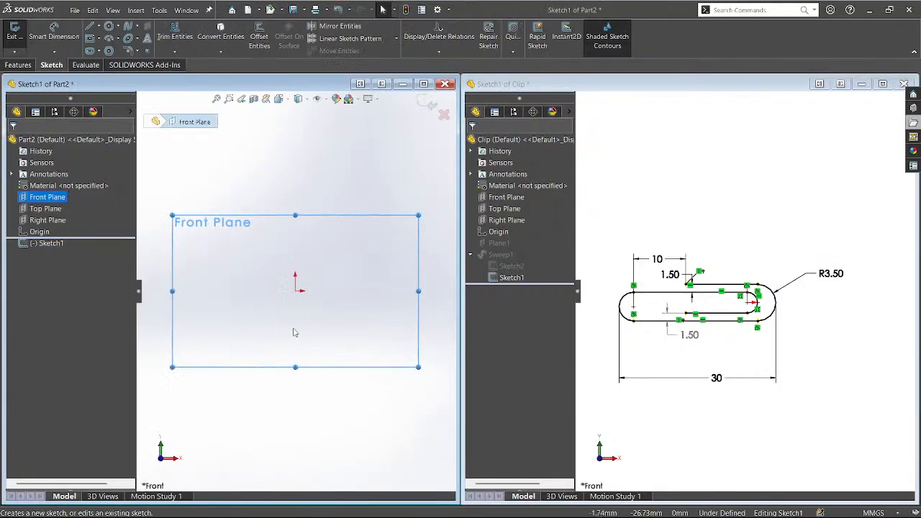
key(c)
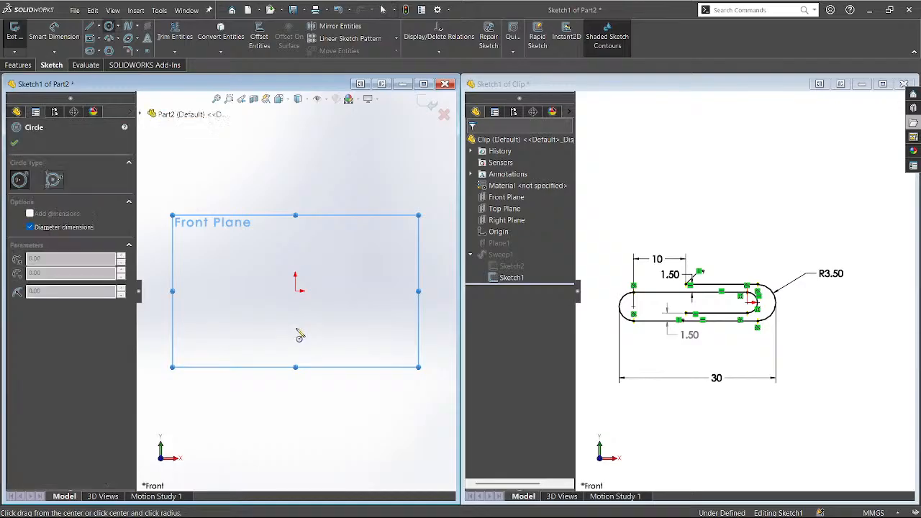
click(295, 292)
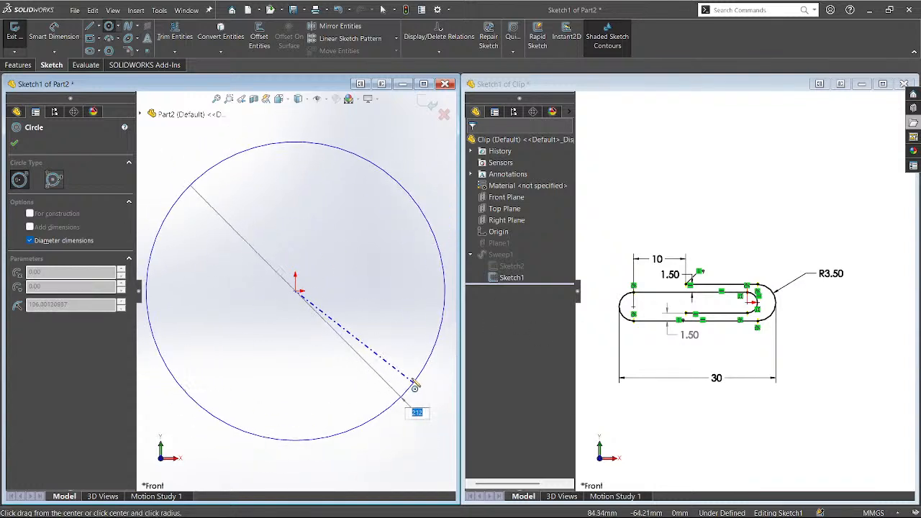
click(332, 315)
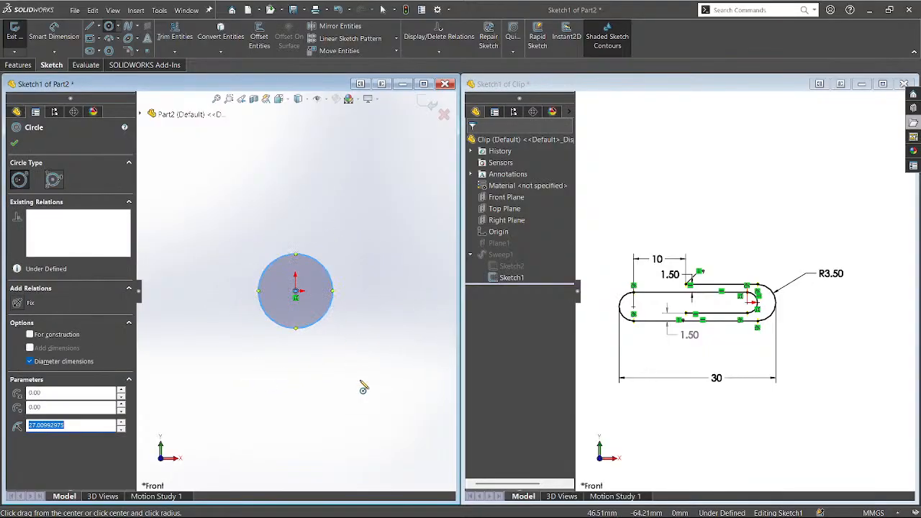
Trace the nested-slot path of lines and tangent arcs looping around the circle.
key(l)
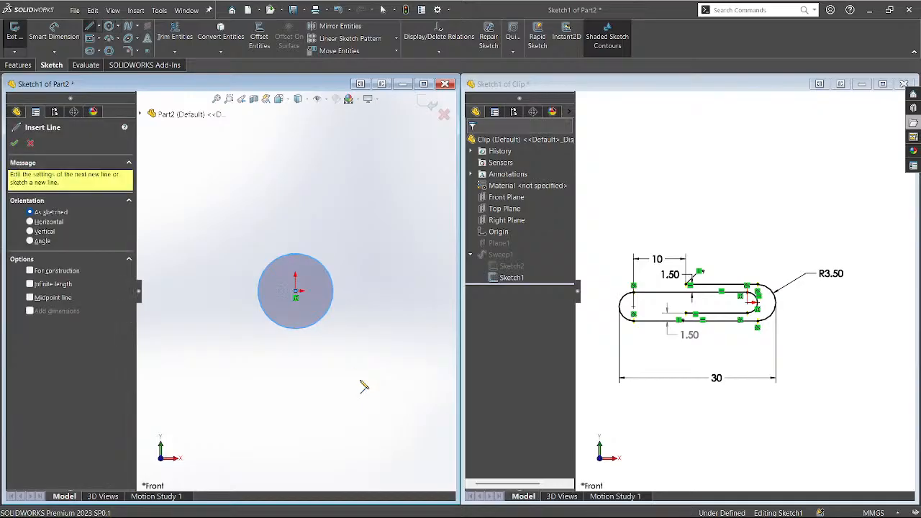
scroll(405, 310, up, 2)
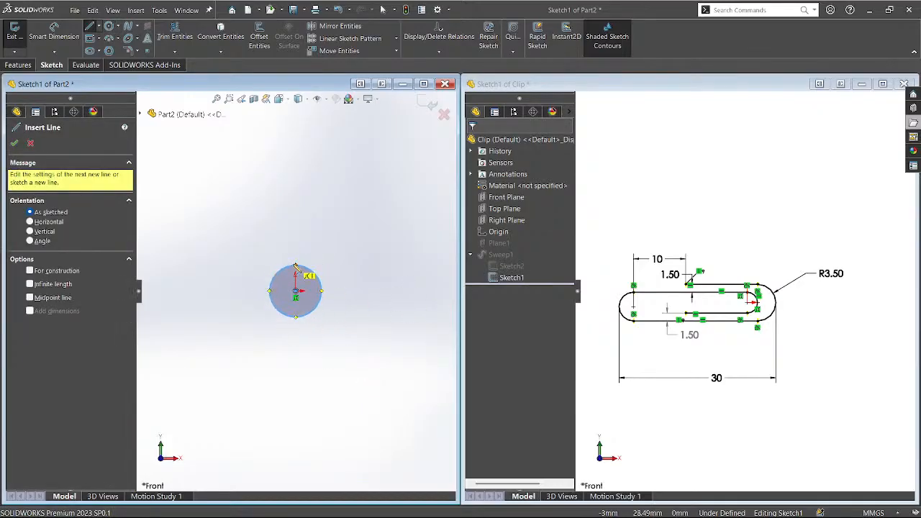
click(296, 265)
scroll(241, 282, up, 3)
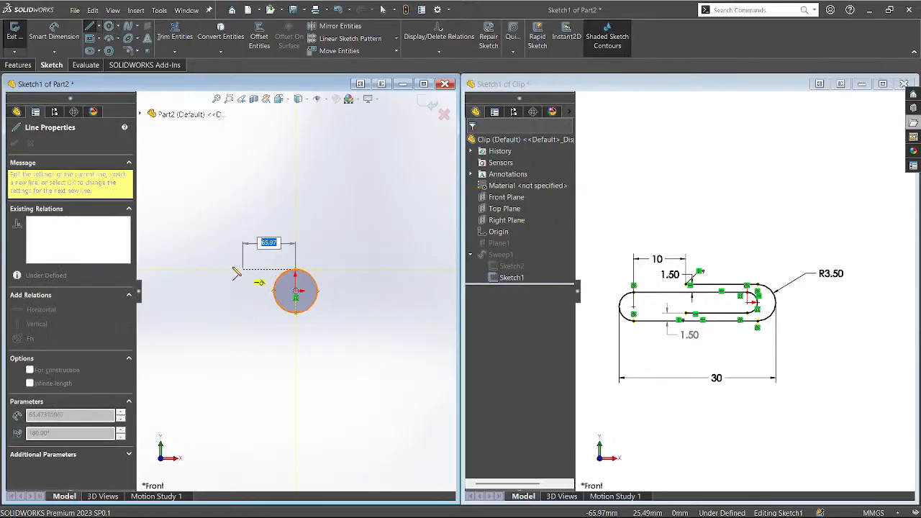
click(216, 278)
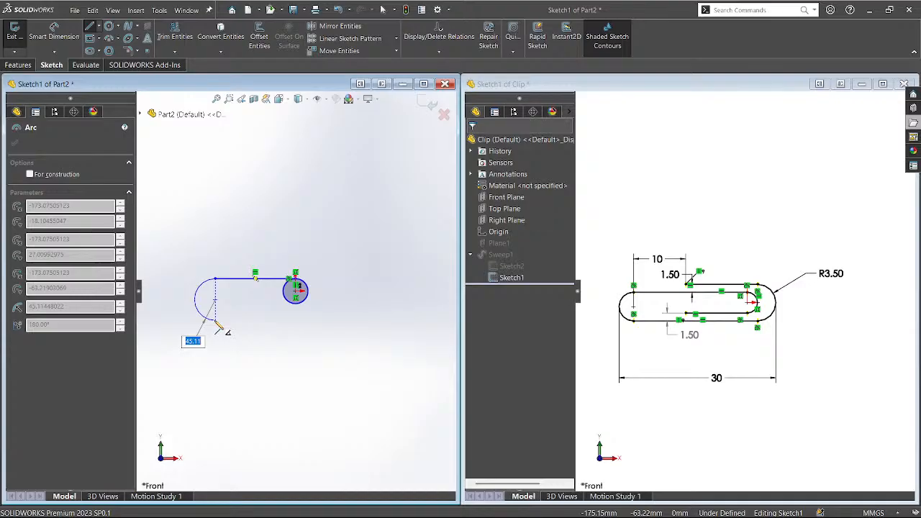
click(215, 319)
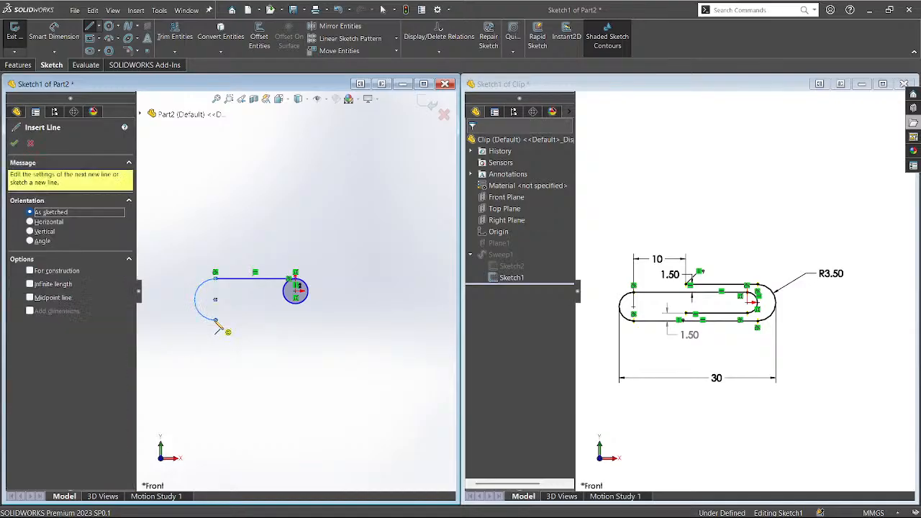
click(296, 319)
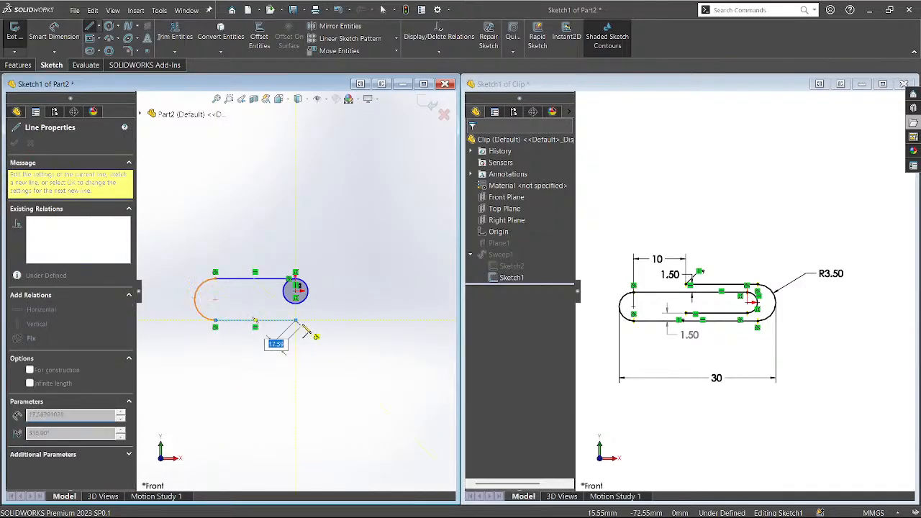
double_click(296, 320)
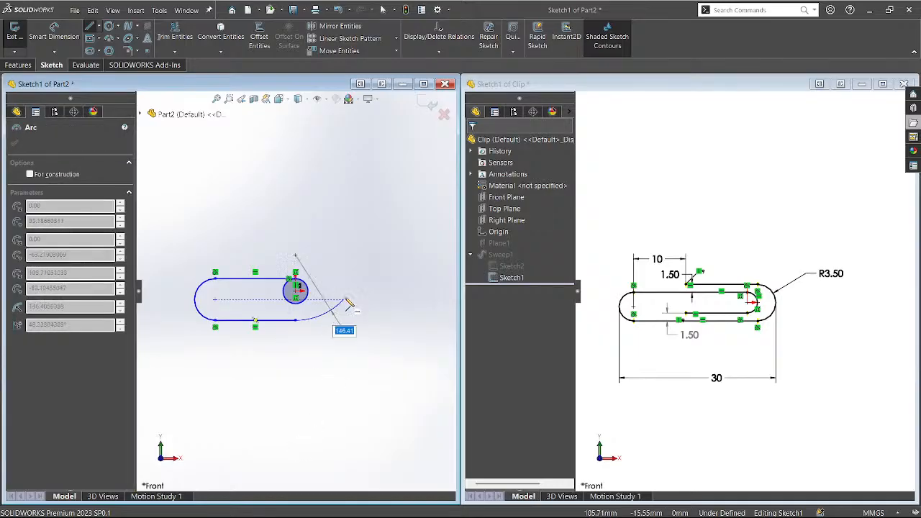
click(296, 252)
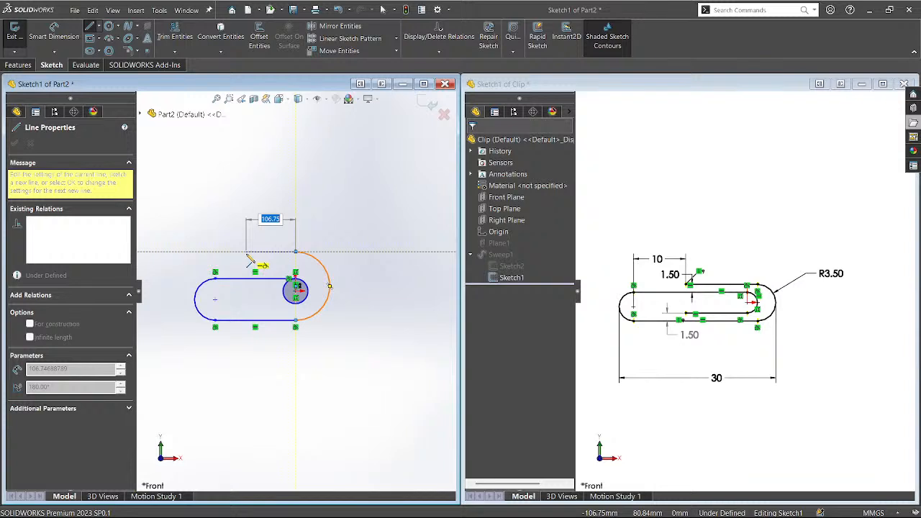
click(246, 253)
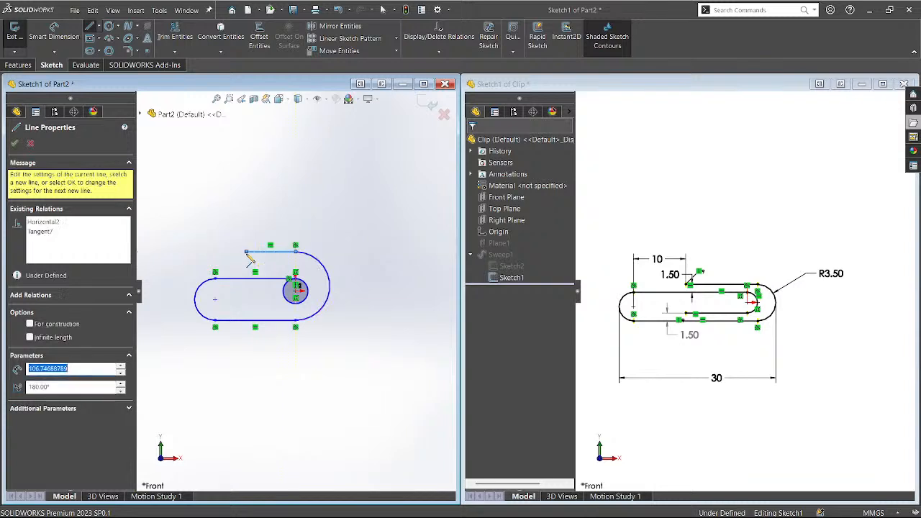
key(Escape)
key(d)
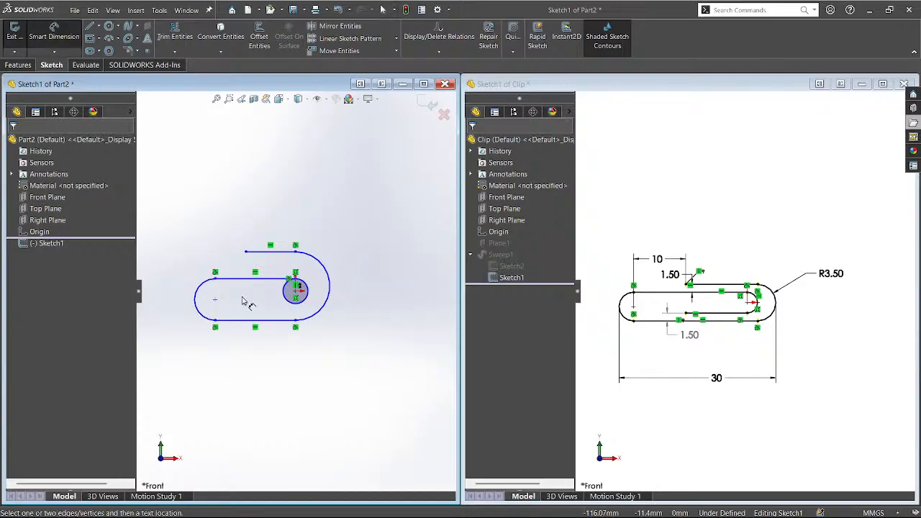
Add a 245.20 distance between the slot's left arc and the circle centre.
click(199, 302)
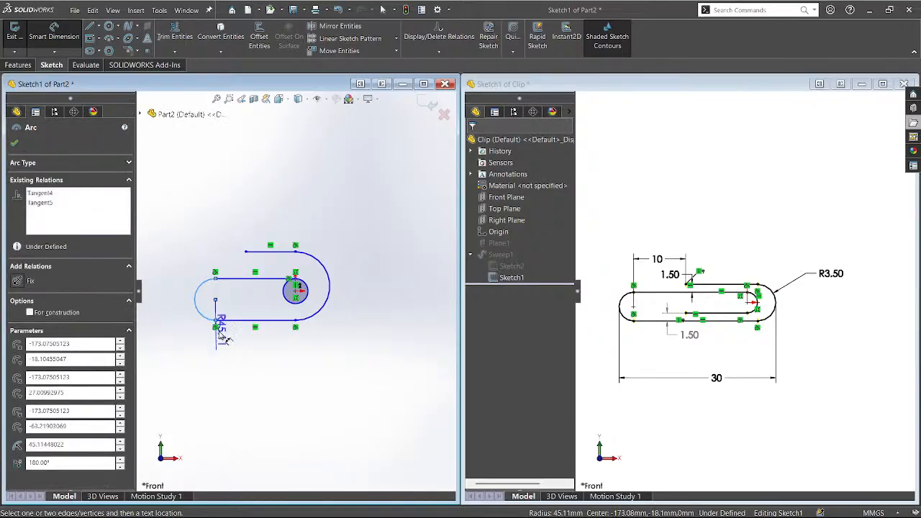
click(309, 296)
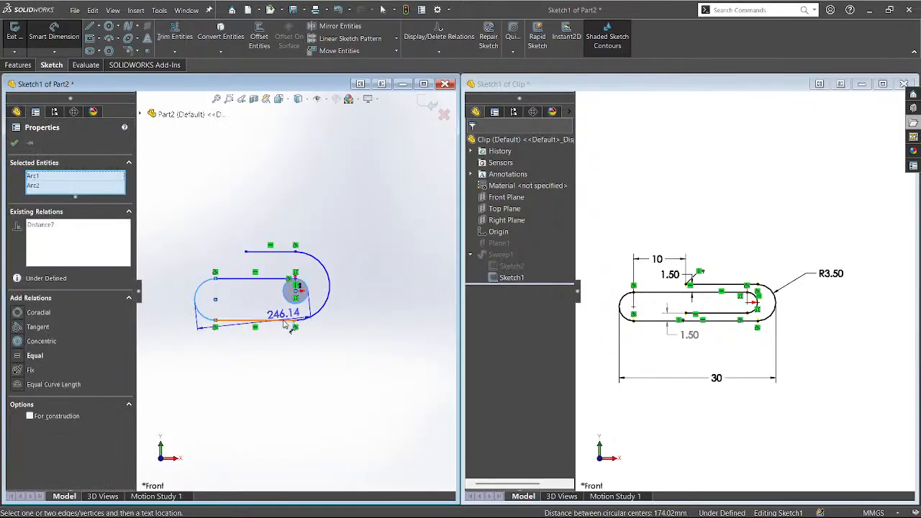
click(273, 389)
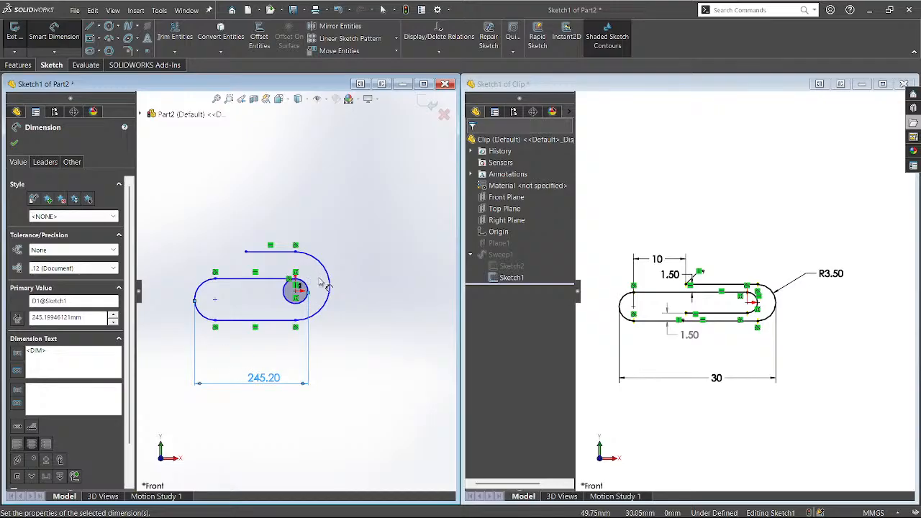
Dimension the left arc centre to the top line's left endpoint as 10 mm.
scroll(295, 287, up, 4)
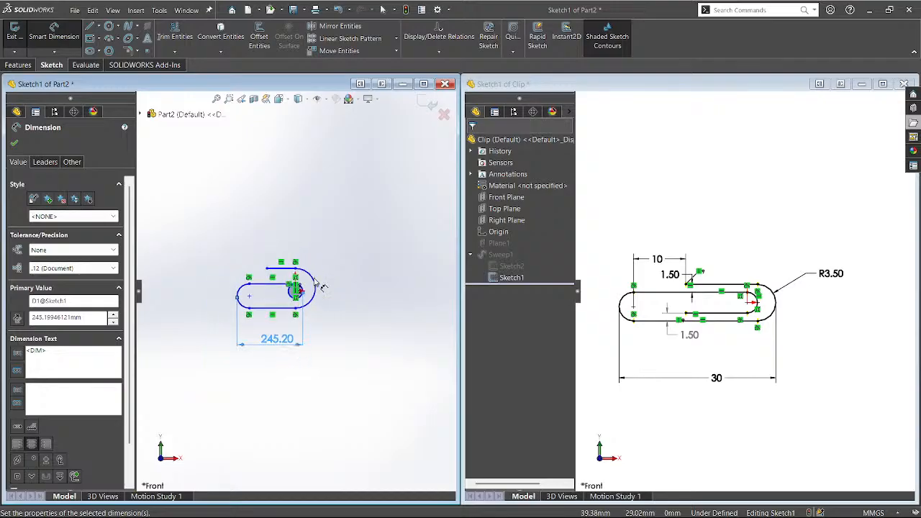
click(249, 298)
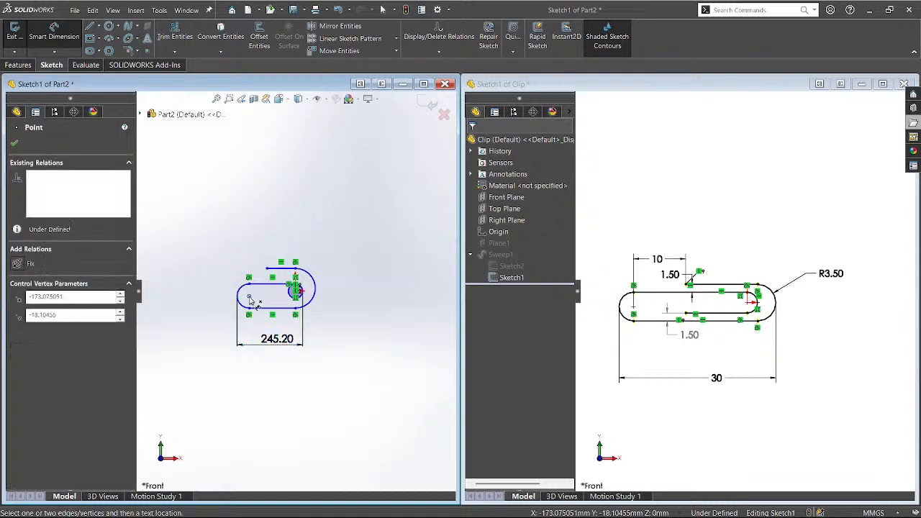
click(268, 268)
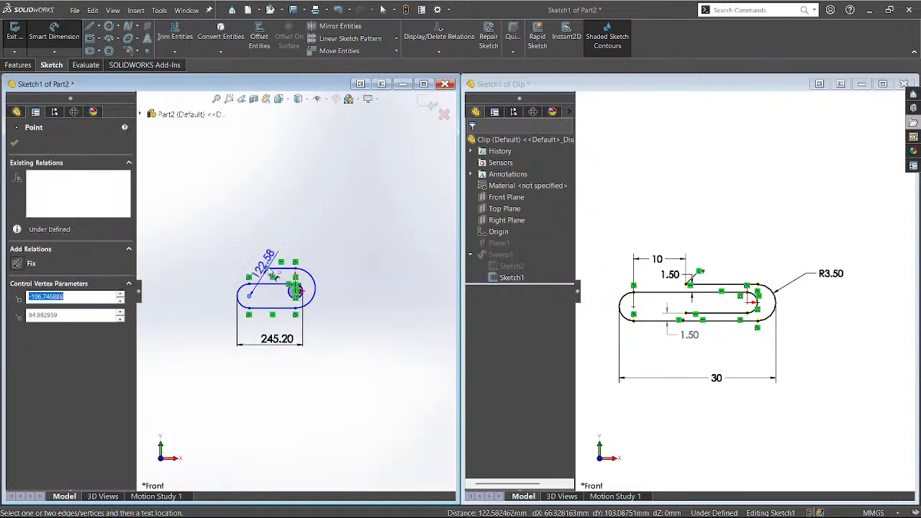
click(270, 218)
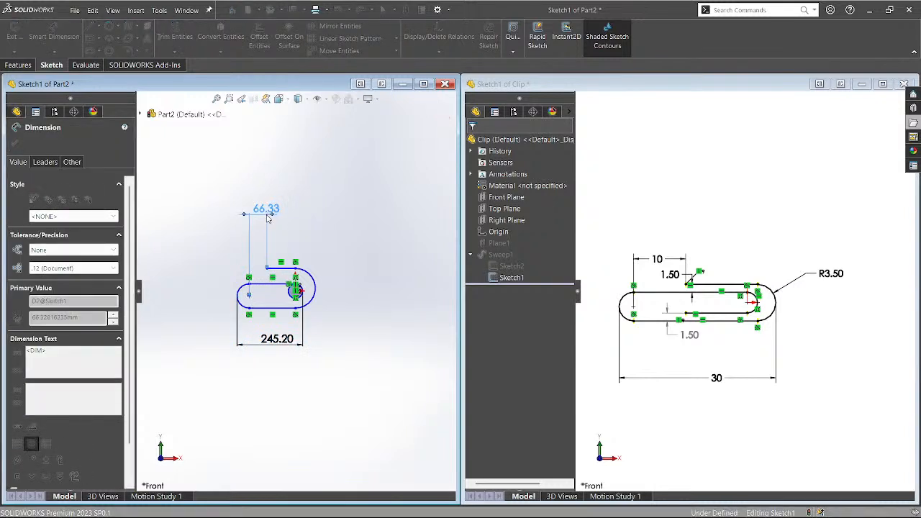
text(10)
key(Return)
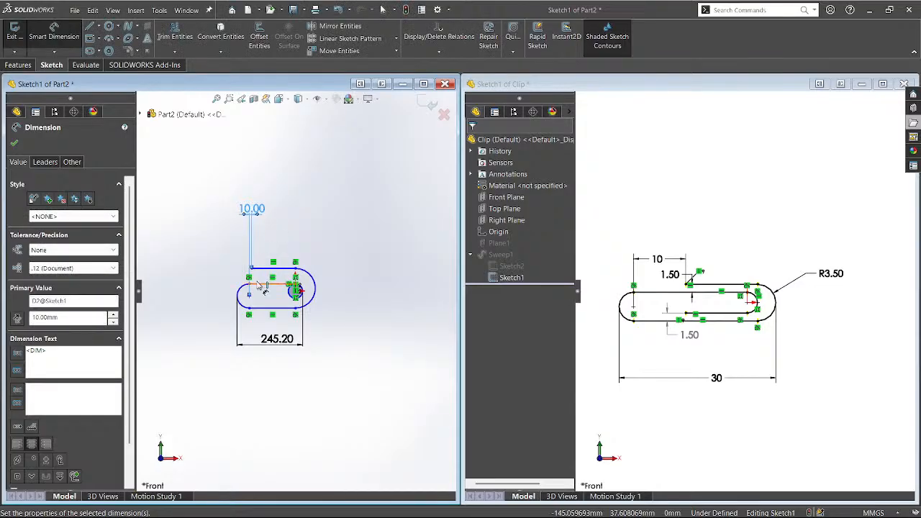
Set the gap between the outer and inner top lines to 1.50 mm.
scroll(257, 298, down, 3)
scroll(328, 302, down, 2)
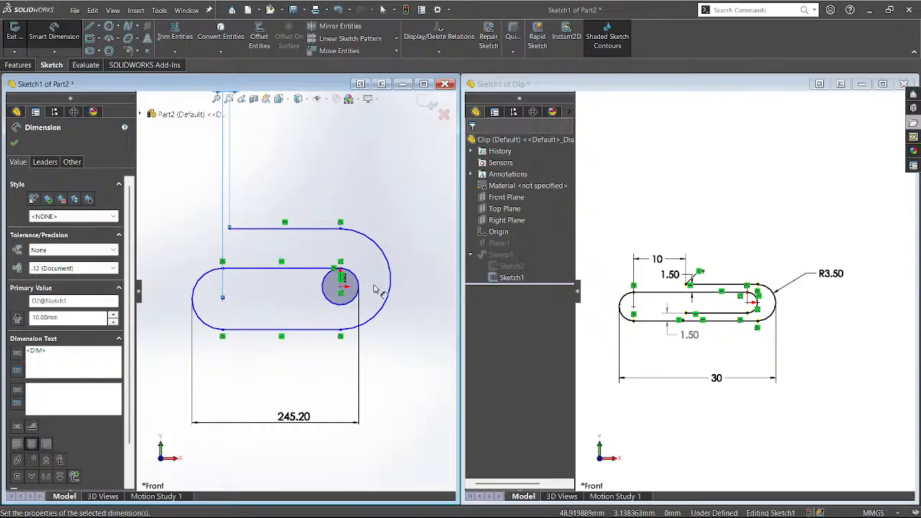
click(295, 228)
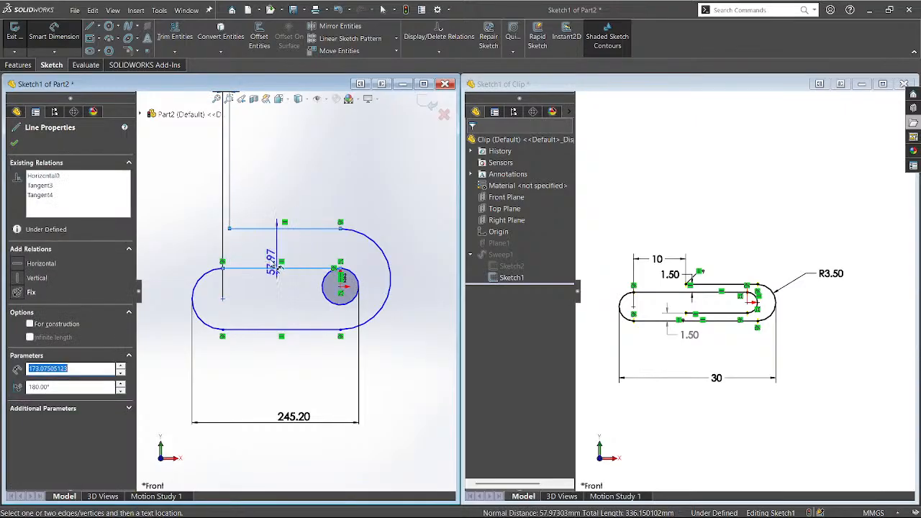
click(280, 267)
click(178, 237)
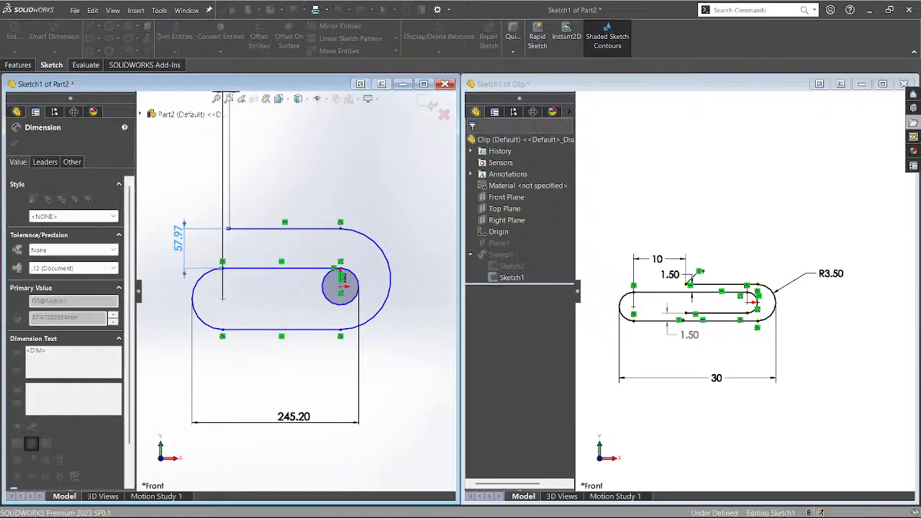
text(1.5)
key(Return)
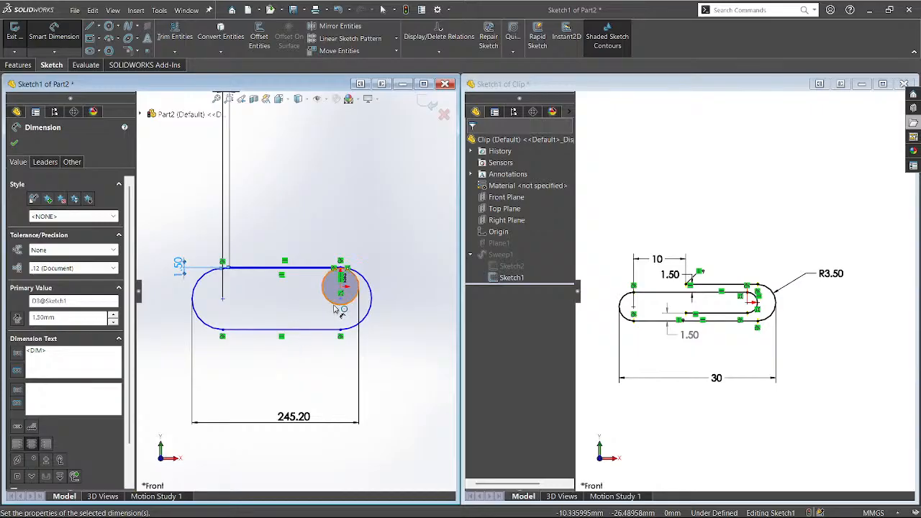
Draw a horizontal inner line inside the slot, starting at the small circle.
key(l)
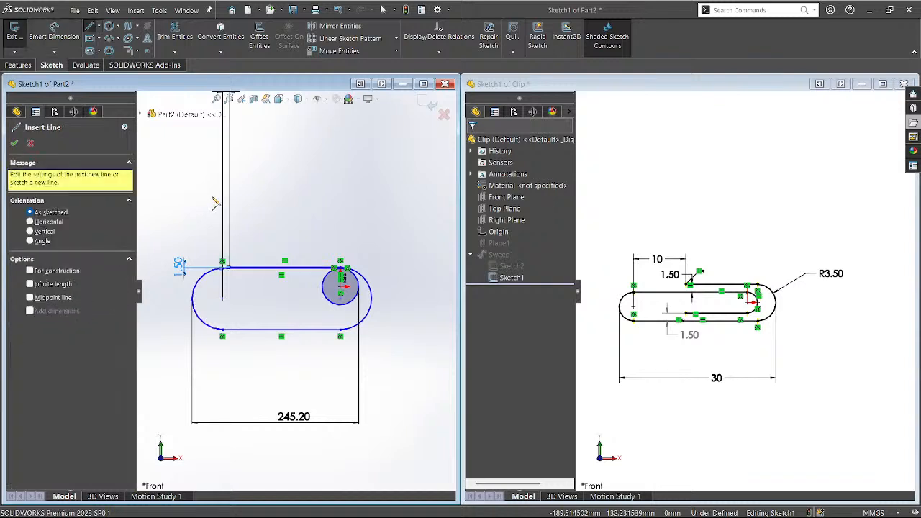
click(340, 288)
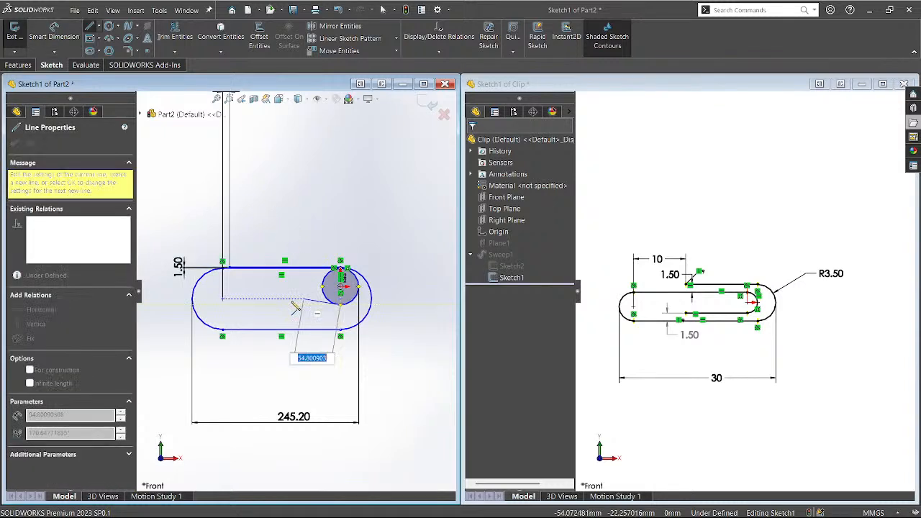
click(243, 305)
key(Escape)
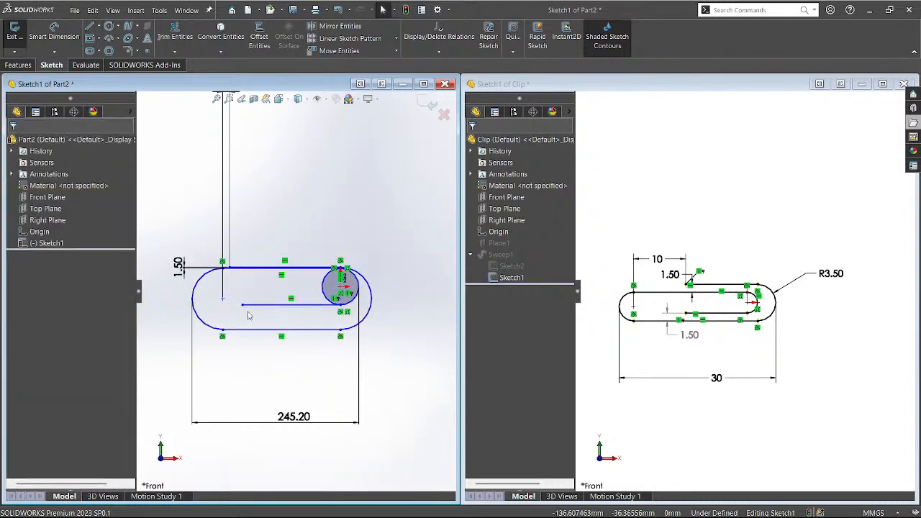
Dimension the gap between the inner line and the slot's outer bottom line as 1.50 mm.
key(d)
click(288, 309)
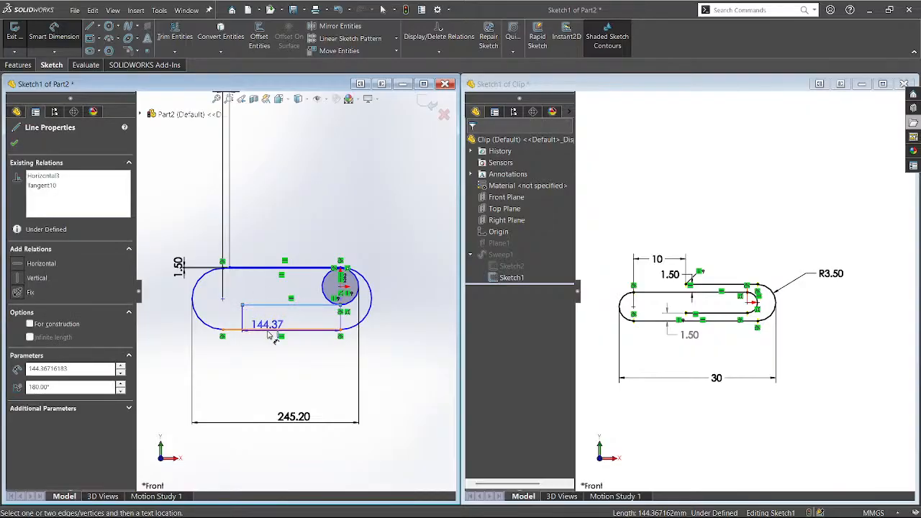
click(267, 330)
click(155, 317)
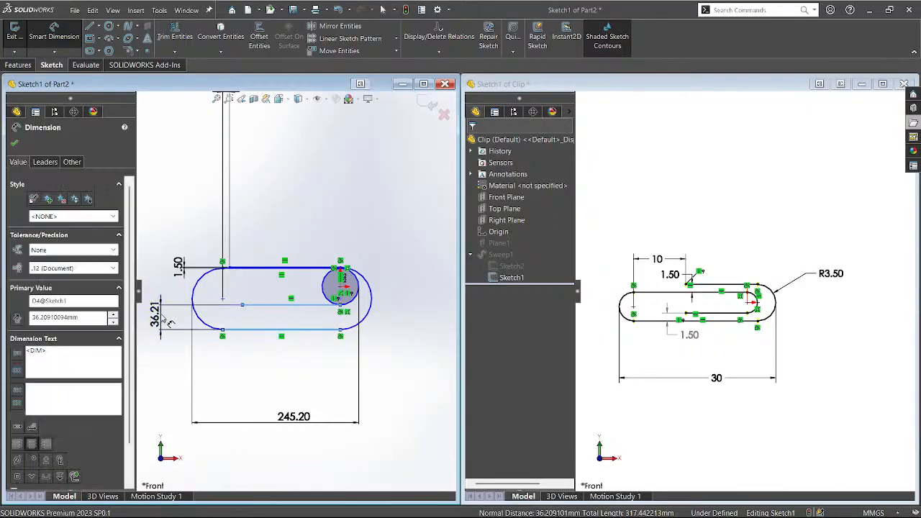
text(1.5)
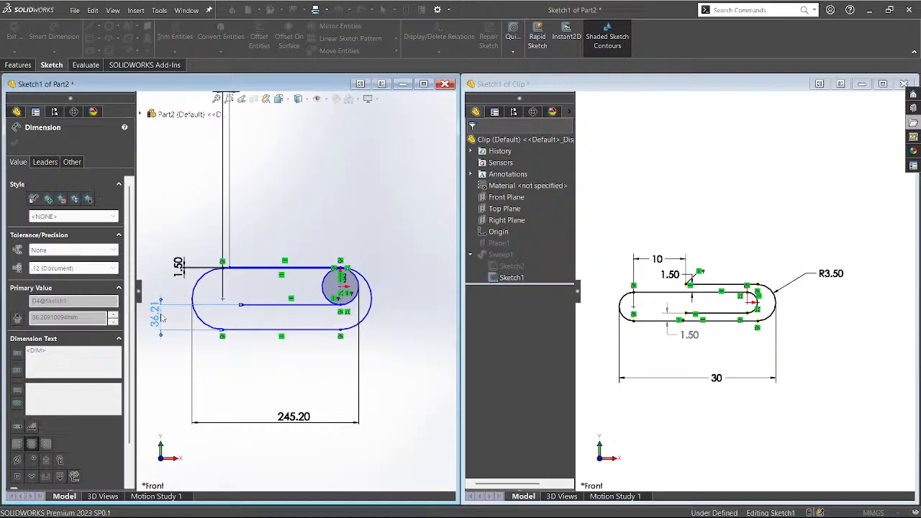
key(Return)
scroll(199, 337, down, 3)
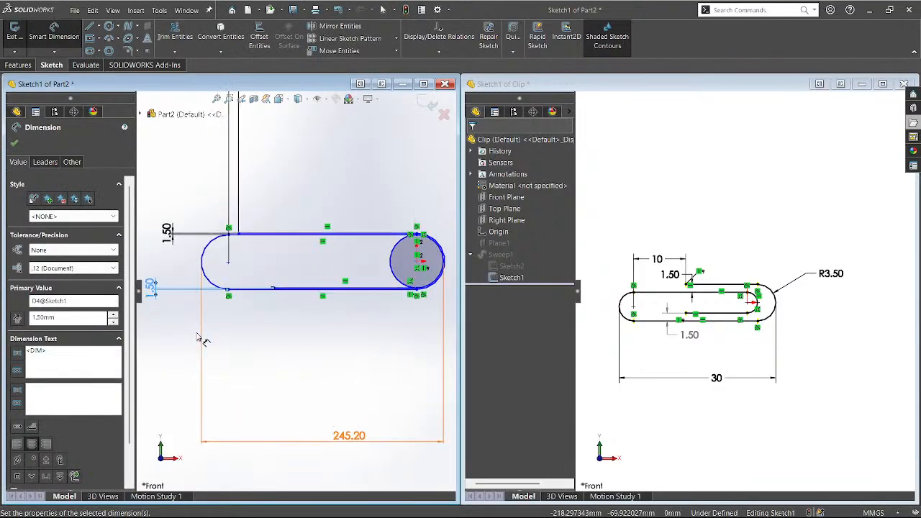
scroll(201, 344, up, 2)
scroll(201, 344, up, 1)
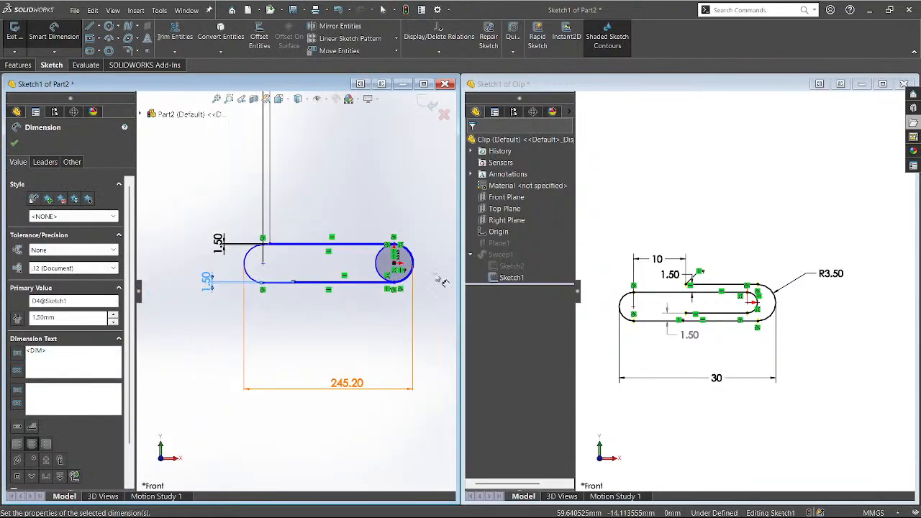
scroll(436, 277, down, 3)
scroll(281, 452, up, 3)
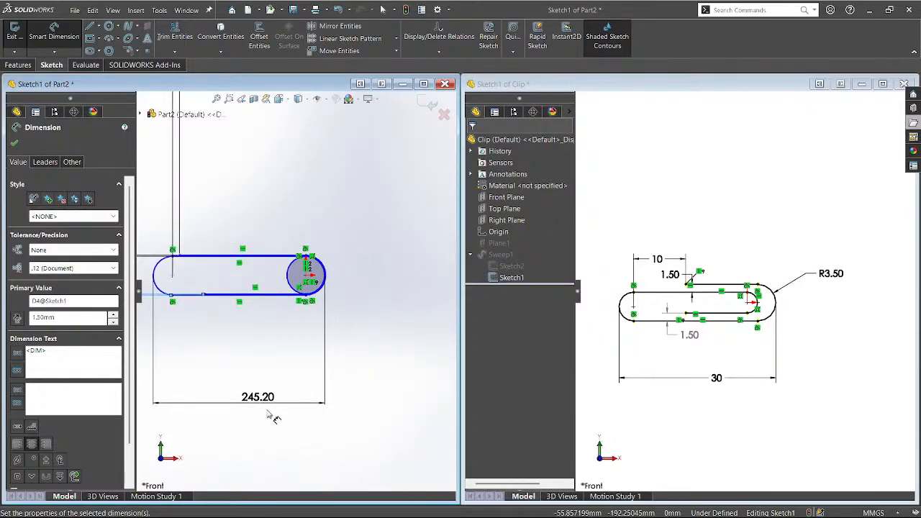
Try a 30 mm overall length, undo it, and drag the slot's end point left and down.
key(Escape)
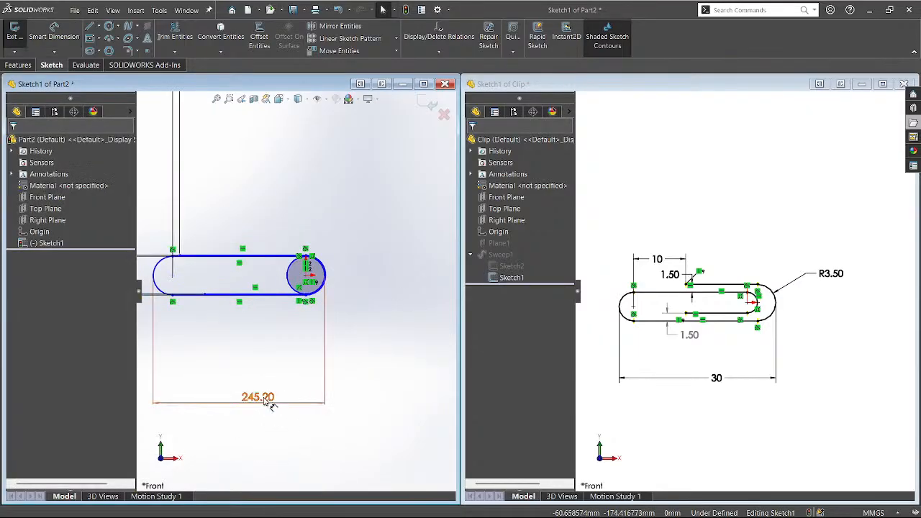
text(30)
key(Return)
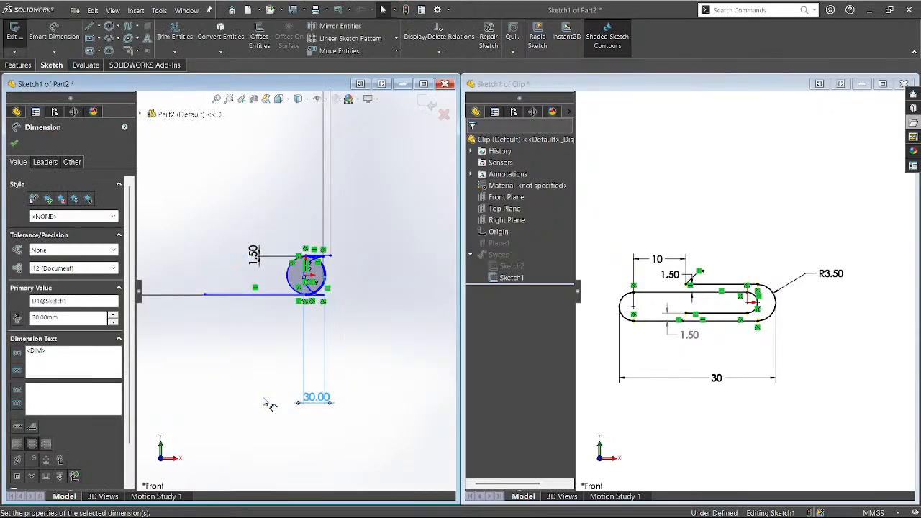
key(ctrl+z)
scroll(193, 278, down, 5)
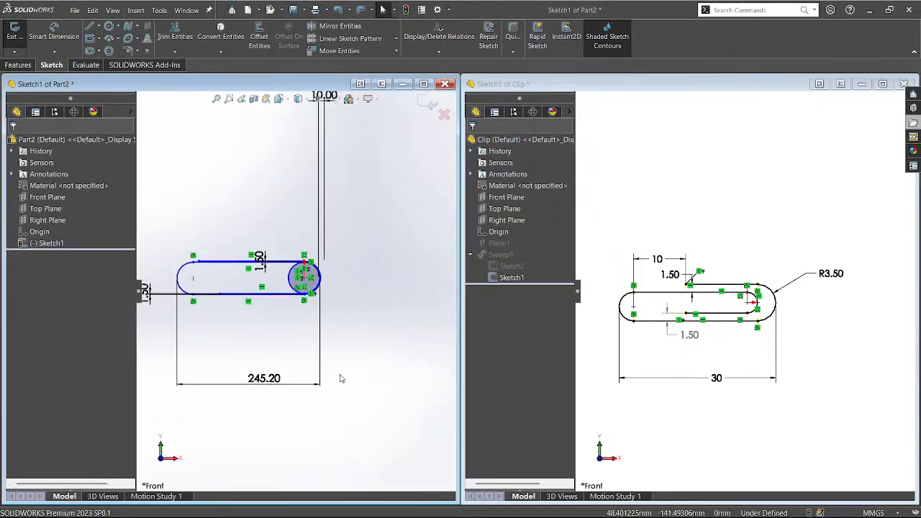
scroll(193, 278, down, 3)
scroll(248, 344, up, 3)
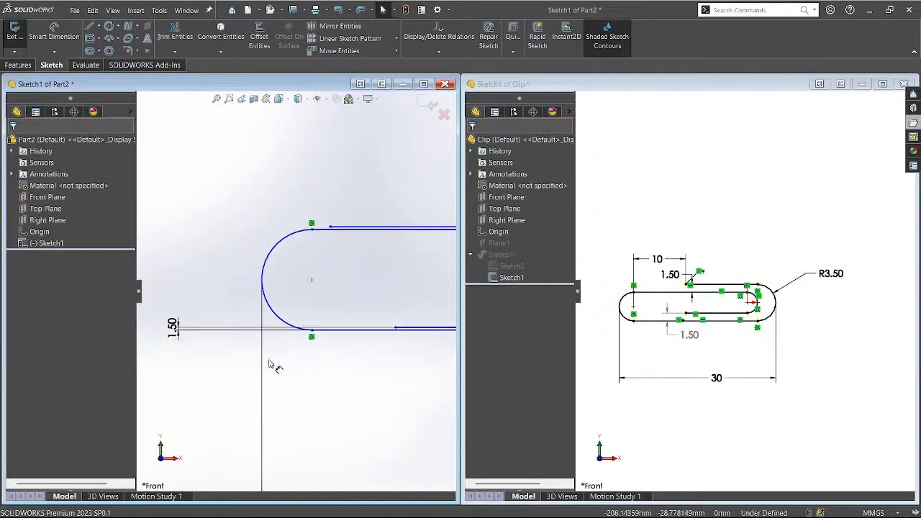
mouse_move(313, 231)
mouse_down()
mouse_move(302, 274)
mouse_move(237, 302)
mouse_up()
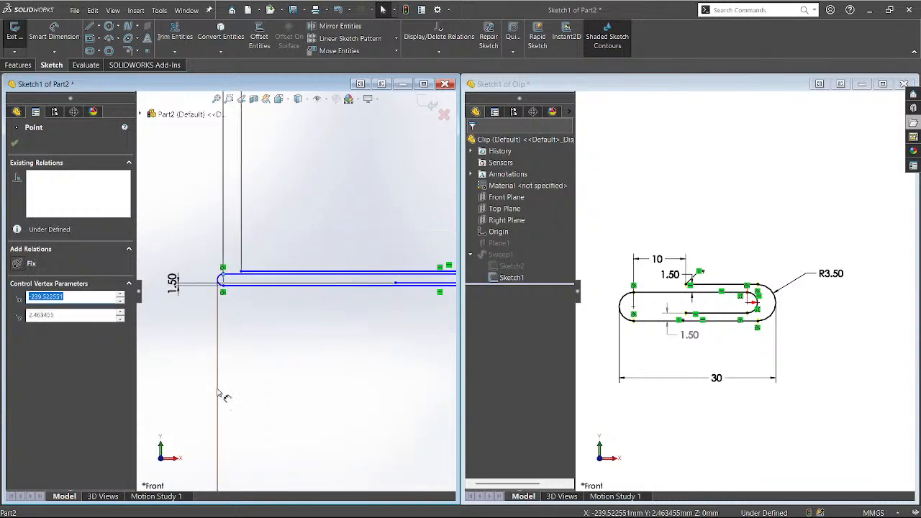
scroll(206, 370, up, 5)
scroll(453, 304, up, 8)
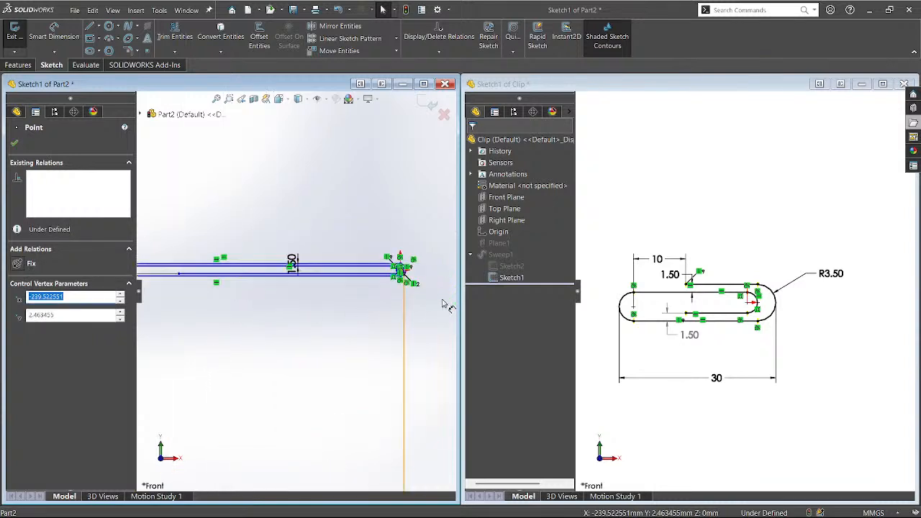
click(317, 243)
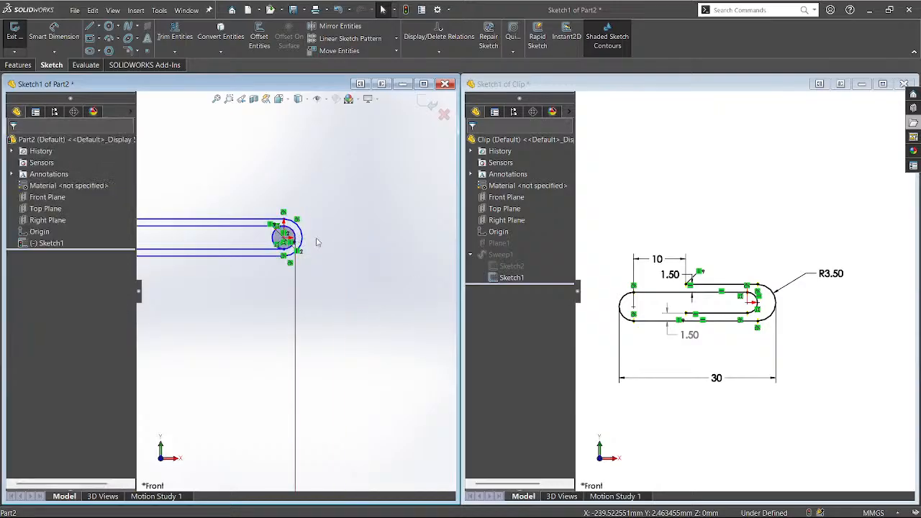
Give the outer arc at the slot's end a 3.50 mm radius.
key(d)
click(308, 239)
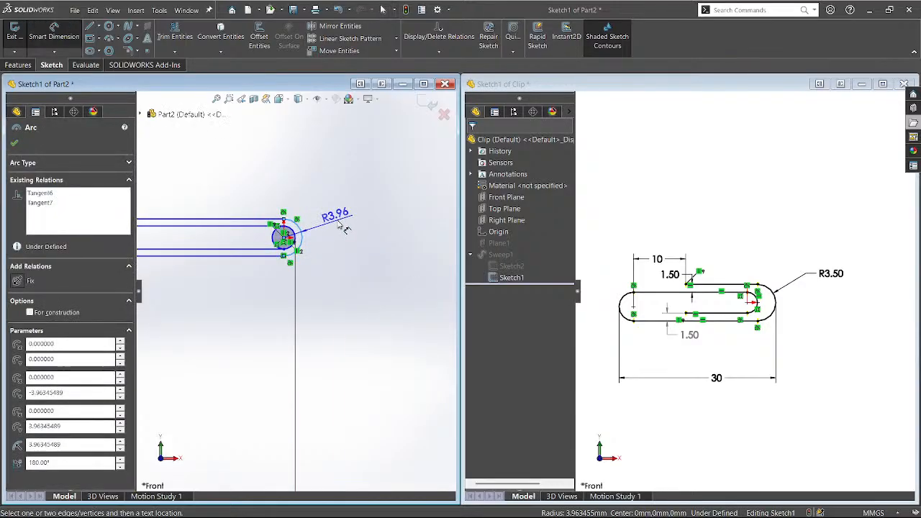
click(340, 220)
text(3.5)
key(Return)
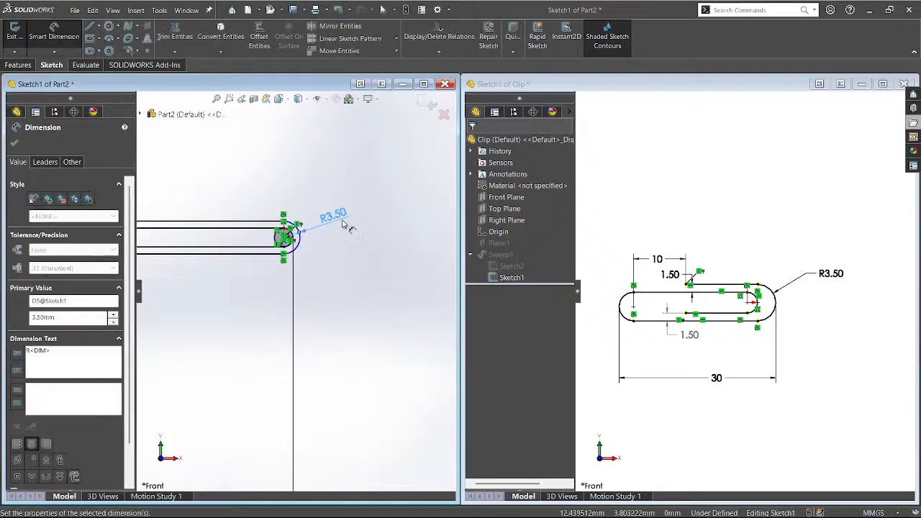
scroll(346, 226, up, 12)
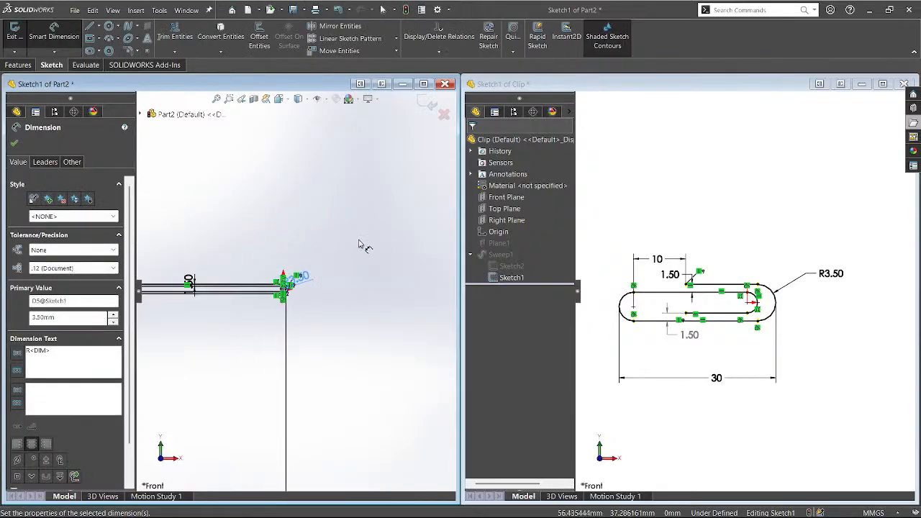
scroll(219, 417, down, 1)
key(Escape)
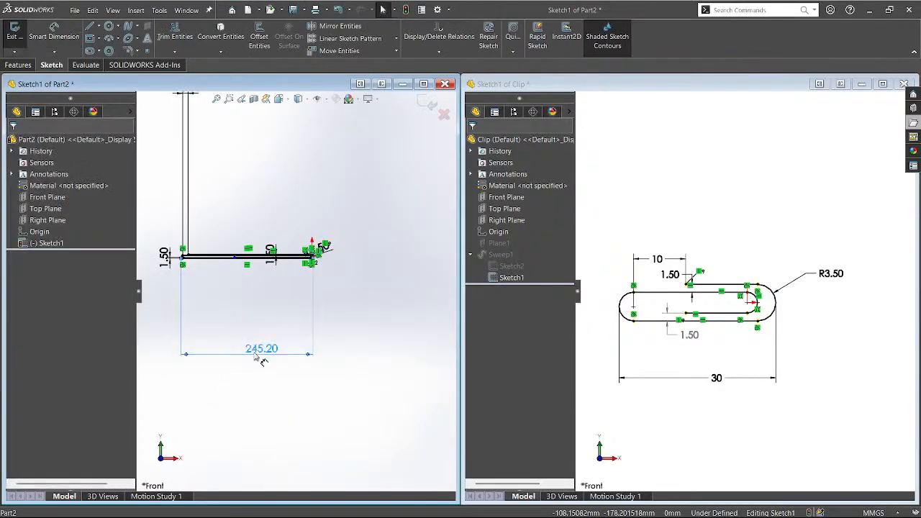
Change the 245.20 overall length dimension to 30 mm.
double_click(253, 350)
text(30)
key(Return)
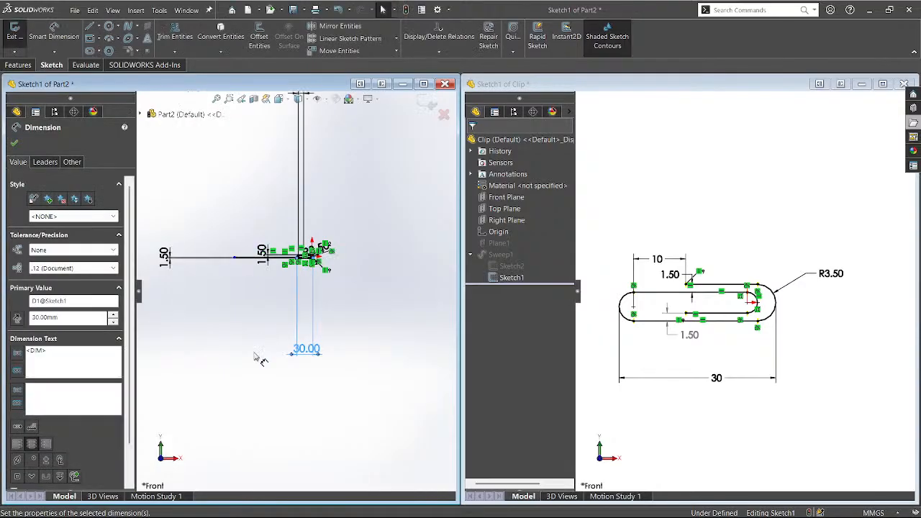
scroll(275, 257, down, 6)
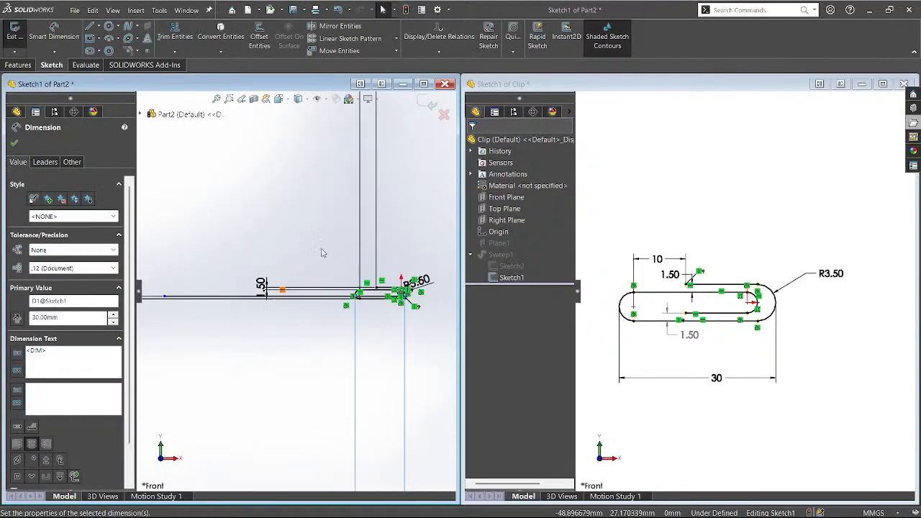
scroll(320, 309, up, 4)
scroll(317, 308, down, 4)
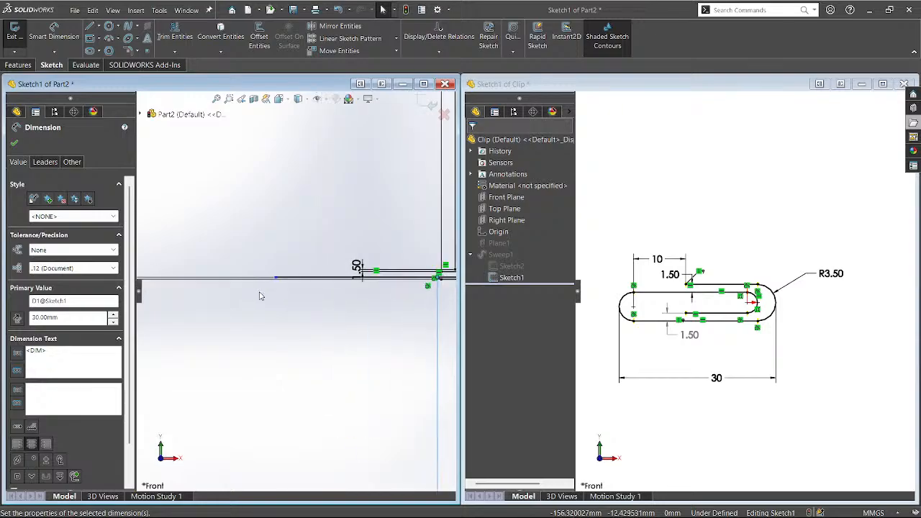
Slide the sketch point right along the horizontal inner line.
drag(274, 280, 384, 285)
scroll(289, 339, up, 4)
scroll(388, 298, down, 7)
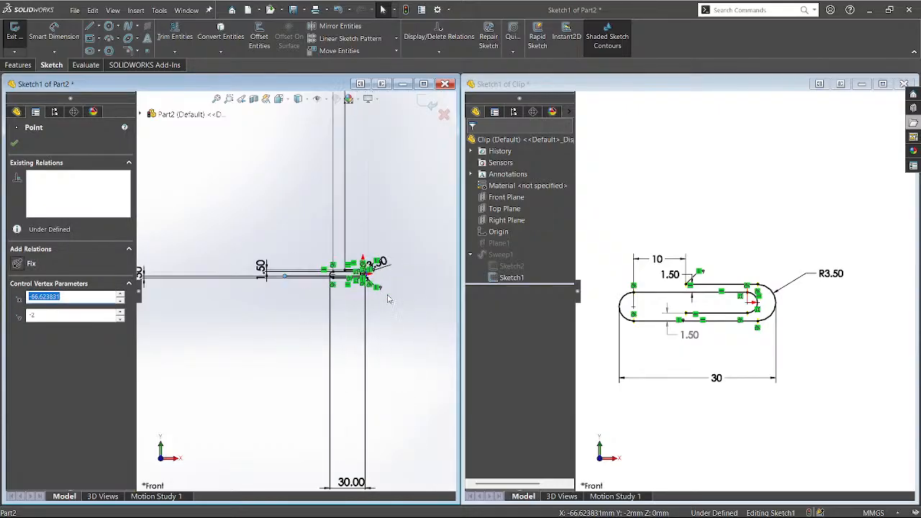
Relate the two selected points as Vertical, replacing a Coincident relation that over-defined the sketch.
ctrl+click(339, 247)
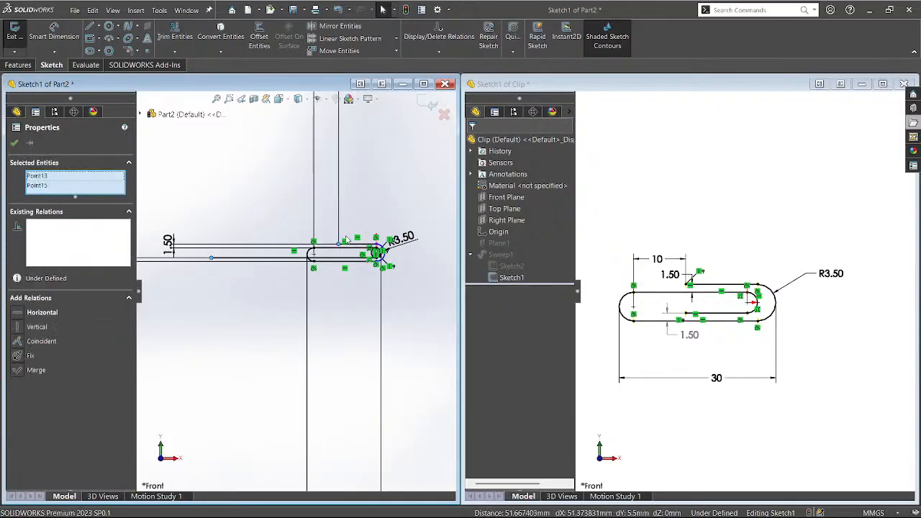
click(390, 212)
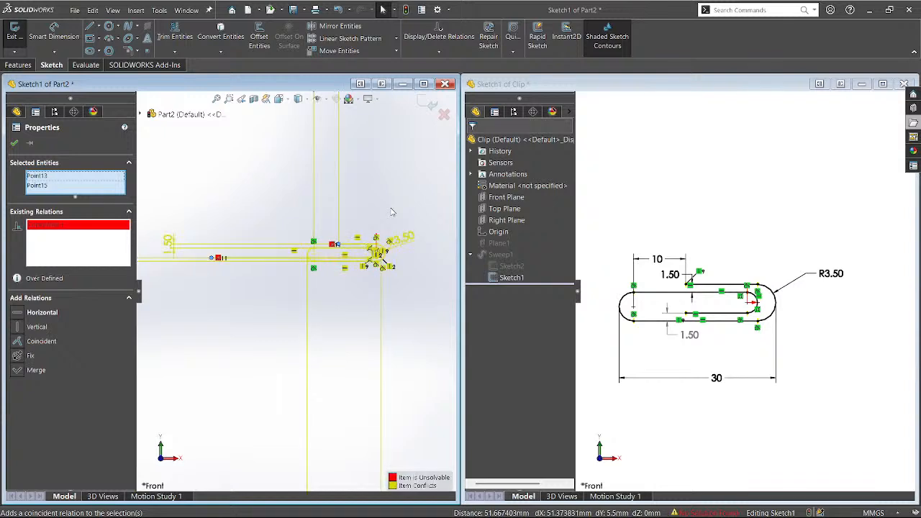
key(ctrl+z)
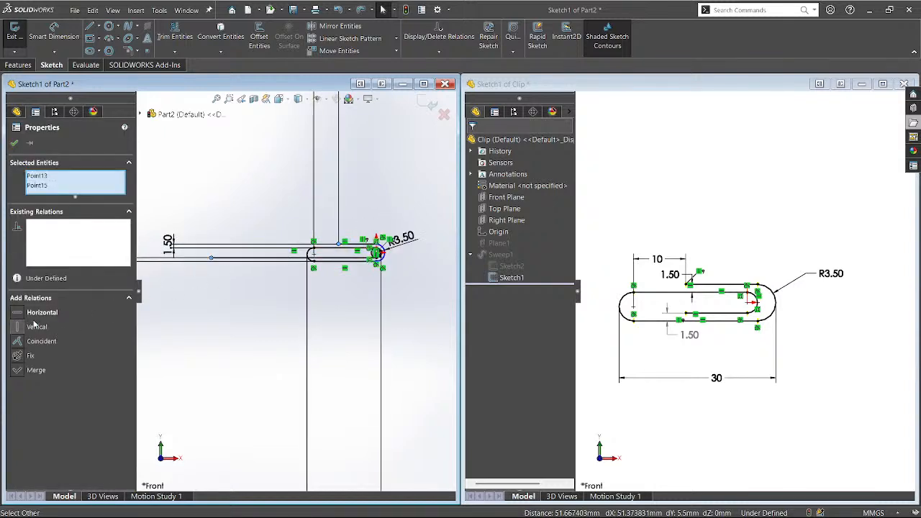
click(18, 329)
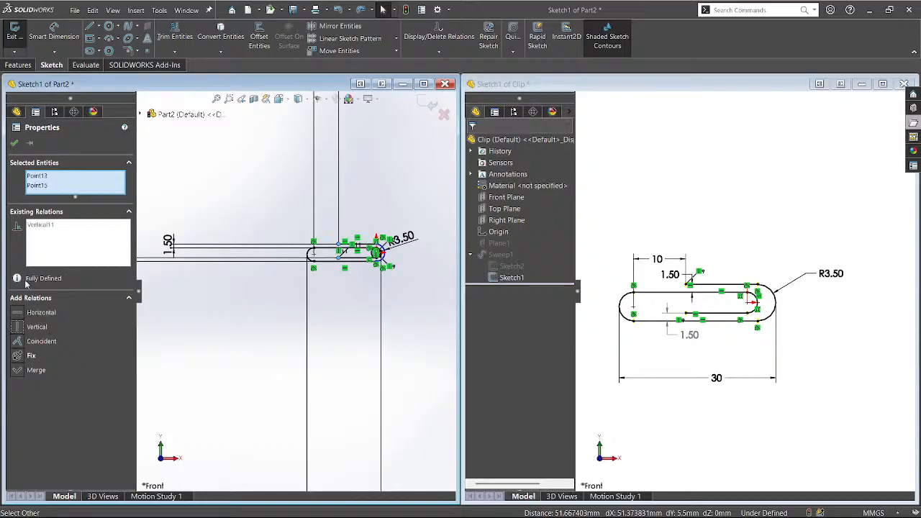
click(16, 143)
scroll(335, 310, down, 3)
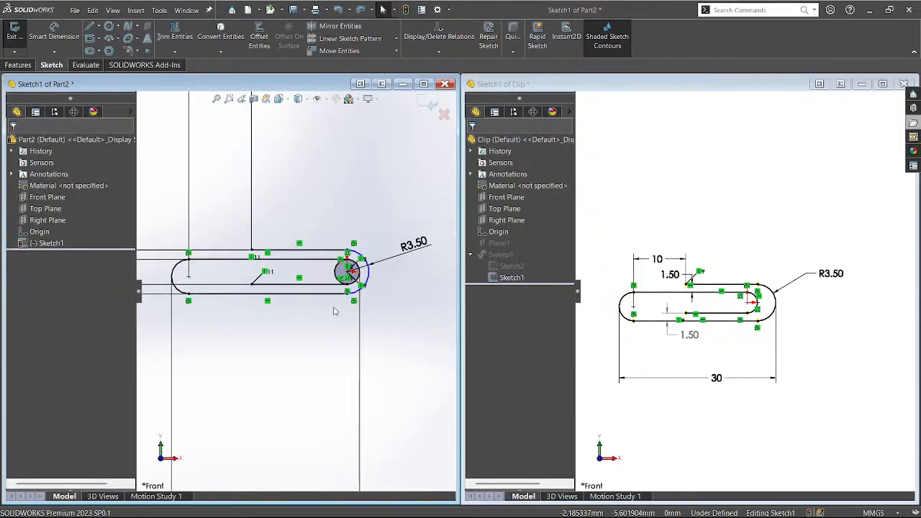
scroll(334, 313, up, 6)
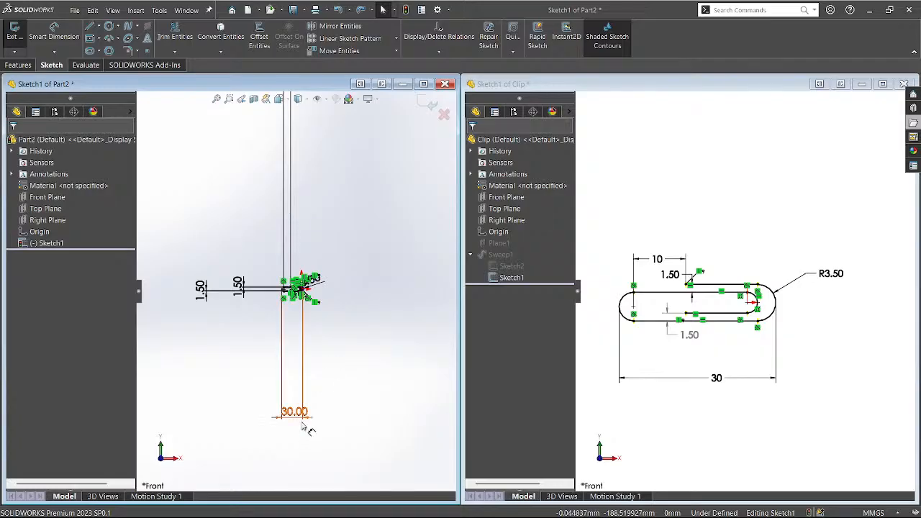
Move the 1.50 dimension left of the slot and the 10.00 dimension down beside it.
click(298, 314)
mouse_move(201, 299)
mouse_down()
mouse_move(241, 302)
mouse_move(242, 292)
mouse_move(270, 305)
mouse_up()
scroll(271, 309, up, 1)
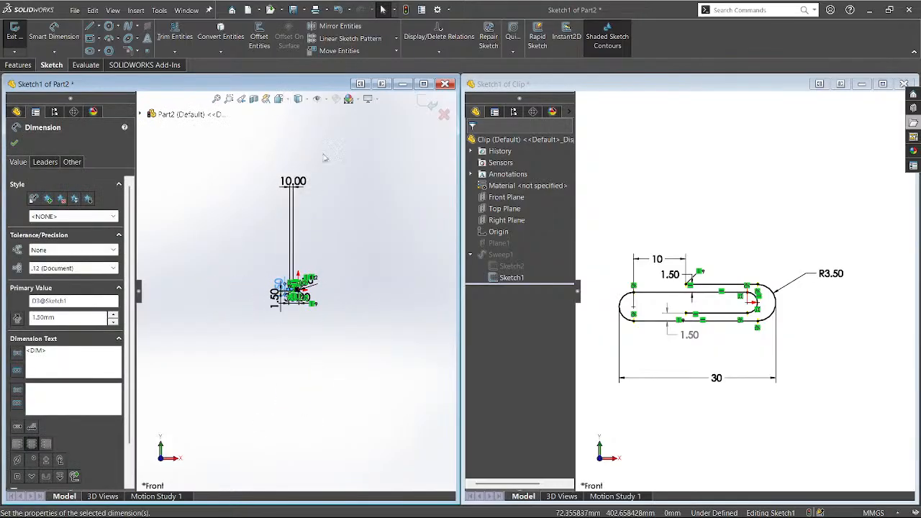
drag(296, 183, 310, 275)
scroll(296, 290, down, 3)
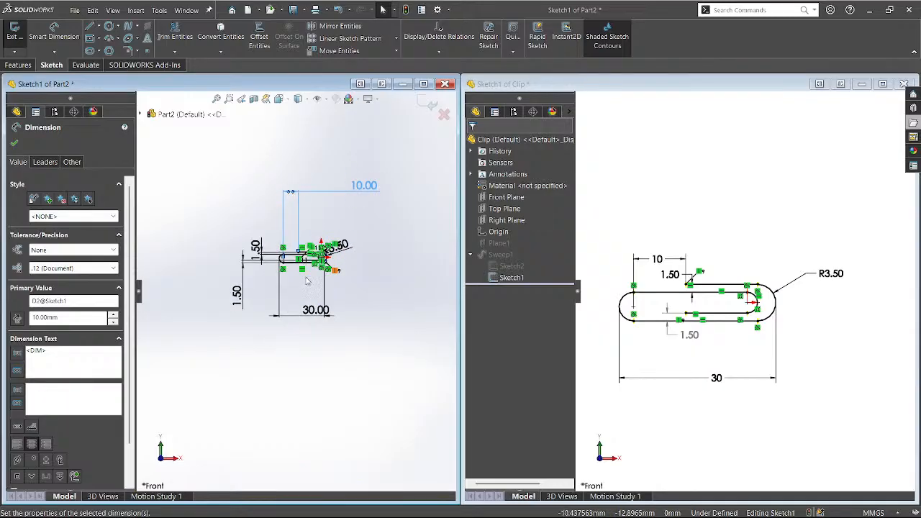
scroll(310, 288, down, 6)
key(Escape)
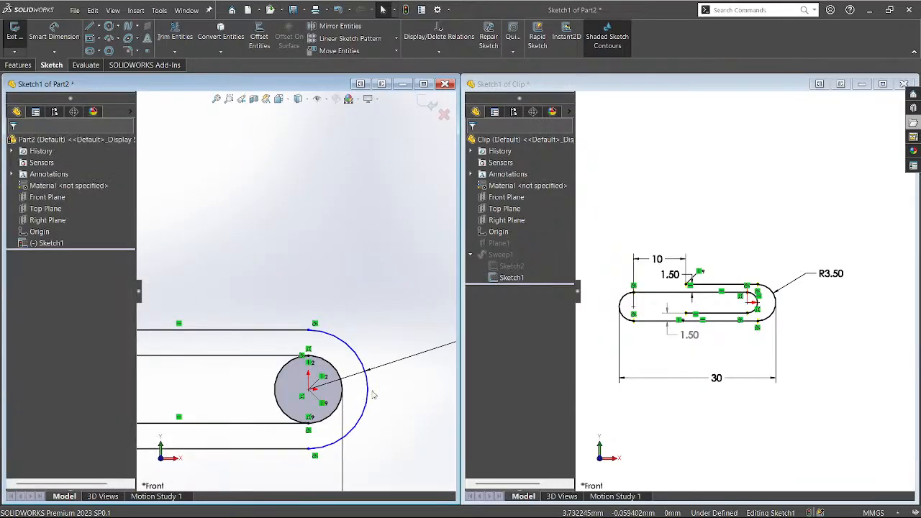
Enlarge the outer end arc and snap its centre onto the small circle's centre.
drag(372, 409, 402, 432)
click(408, 435)
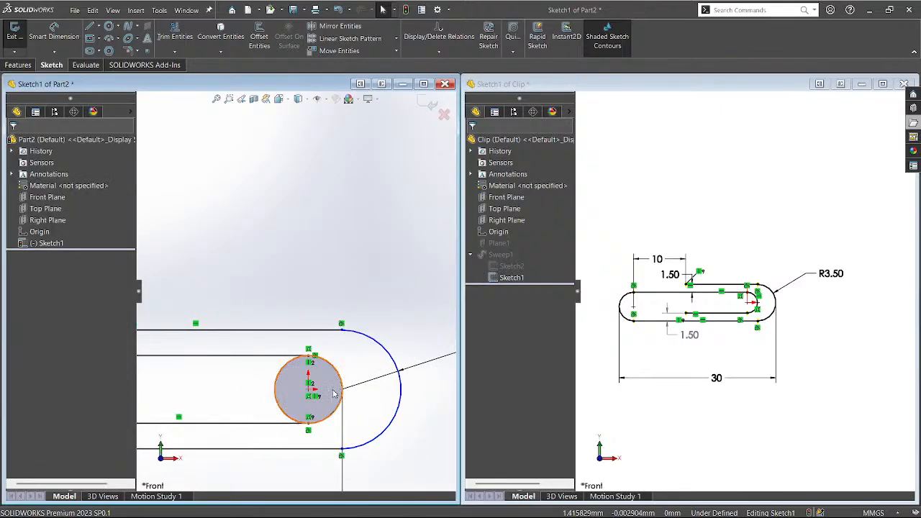
drag(343, 389, 309, 390)
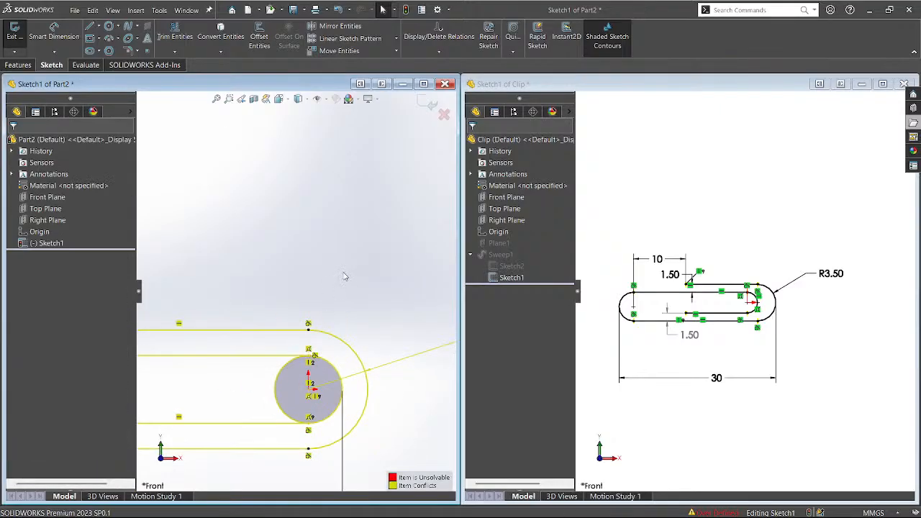
key(f)
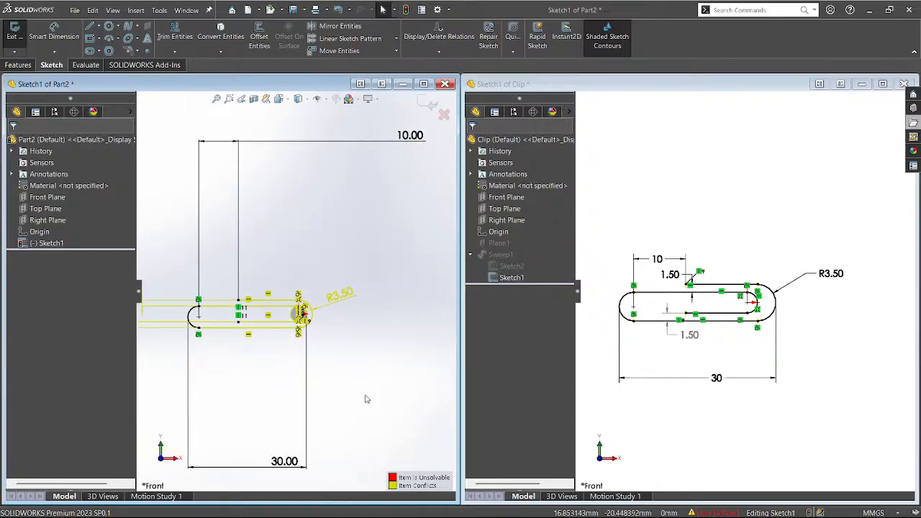
Maximize Part2 and list the over-defined sketch's conflicts in SketchXpert.
click(424, 85)
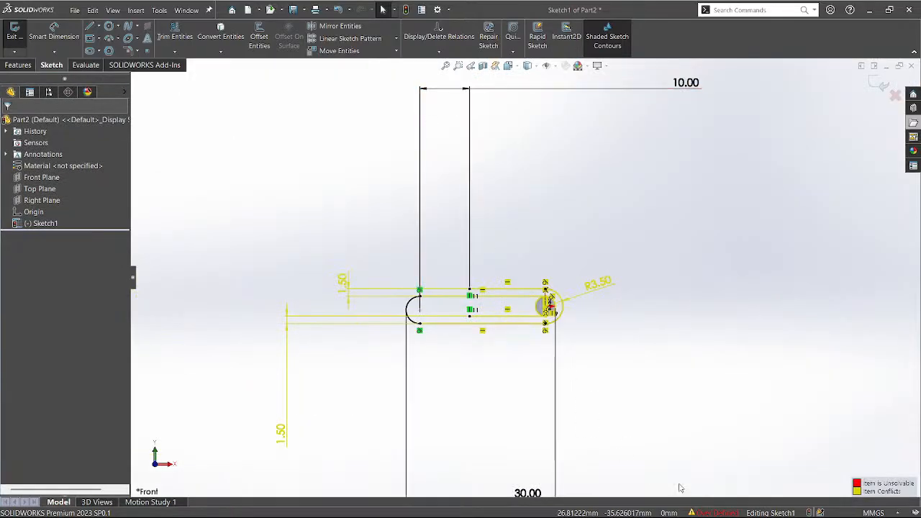
click(716, 513)
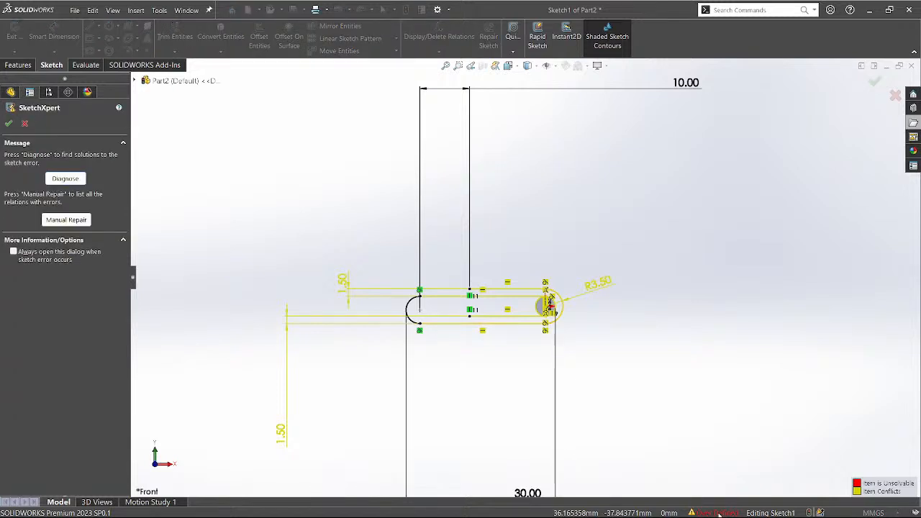
click(77, 222)
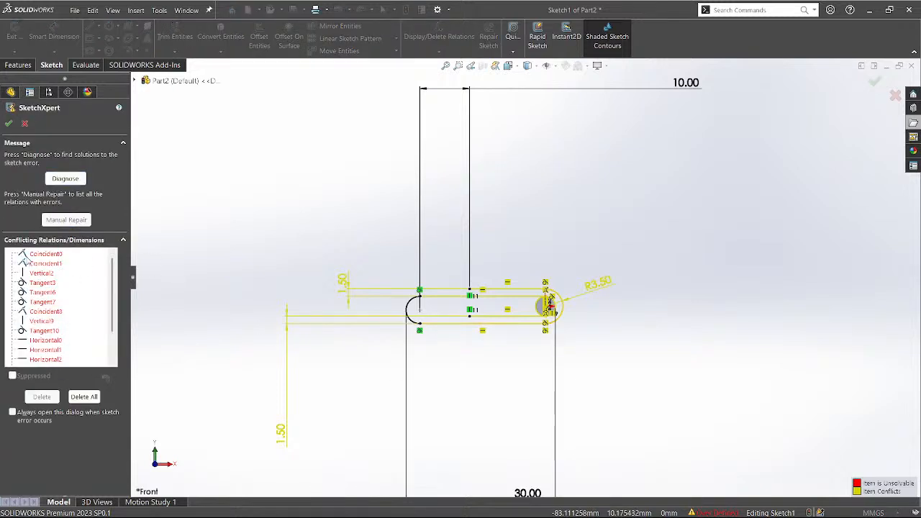
click(36, 257)
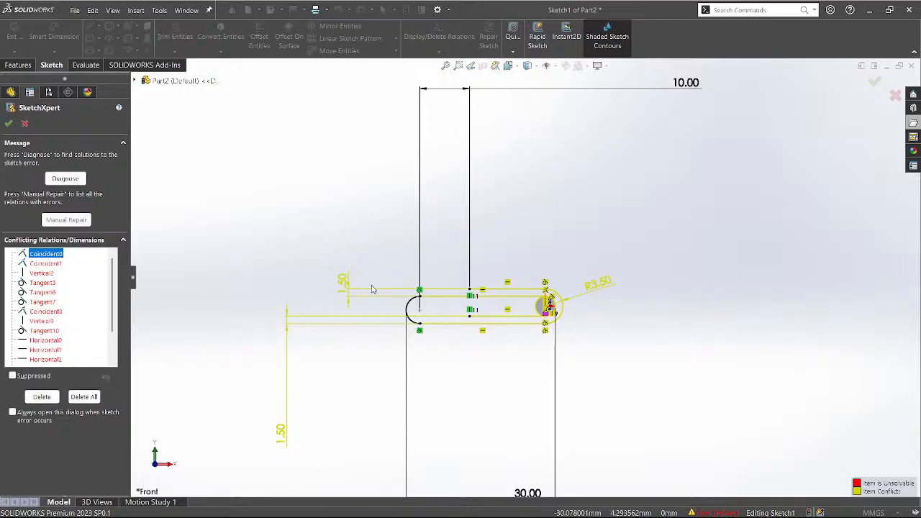
scroll(552, 325, down, 7)
scroll(501, 279, down, 4)
scroll(501, 280, up, 4)
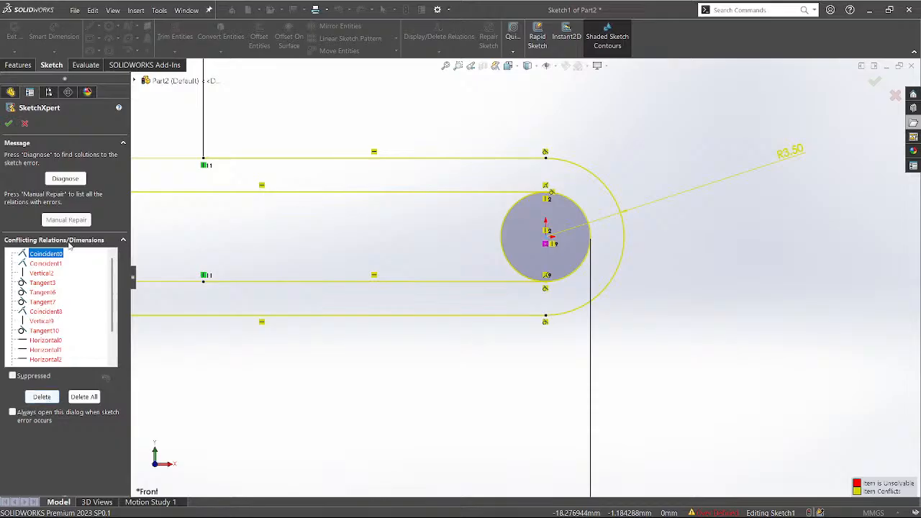
Accept SketchXpert's solution that deletes the Distance13 dimension, then close it.
click(77, 178)
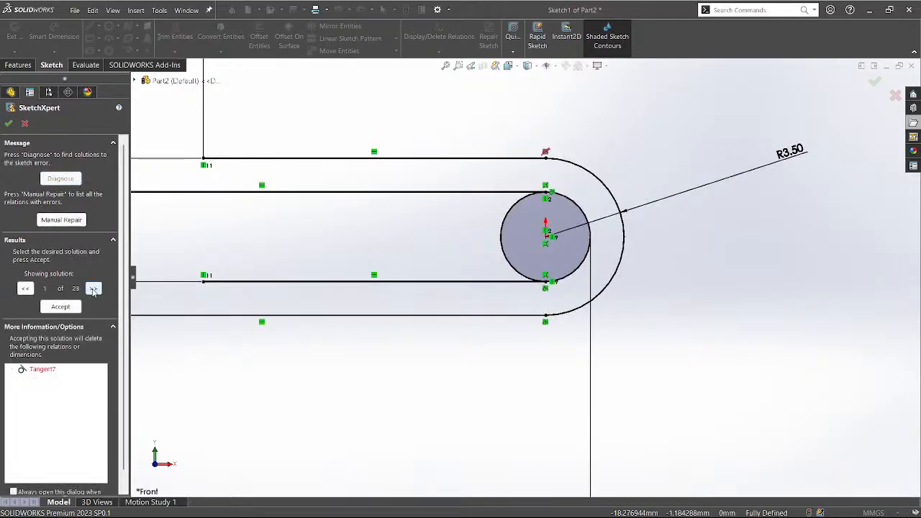
click(93, 288)
click(47, 370)
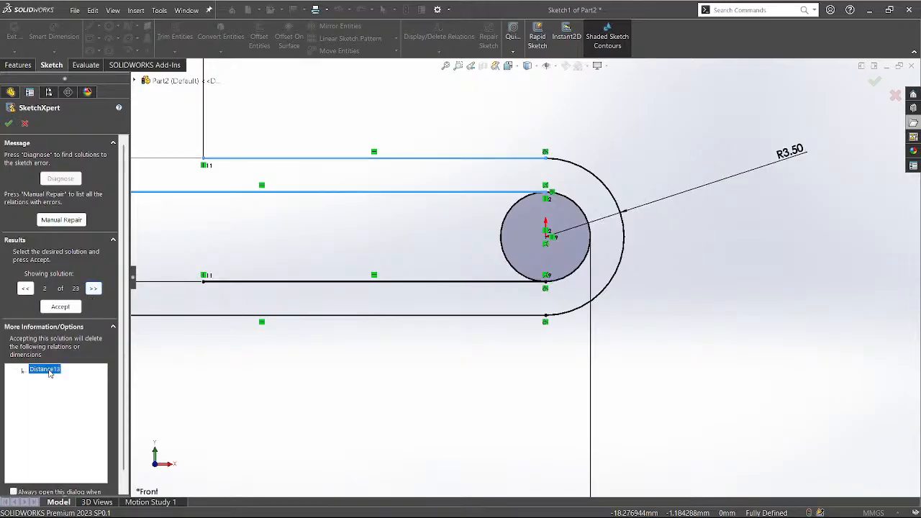
scroll(504, 383, up, 5)
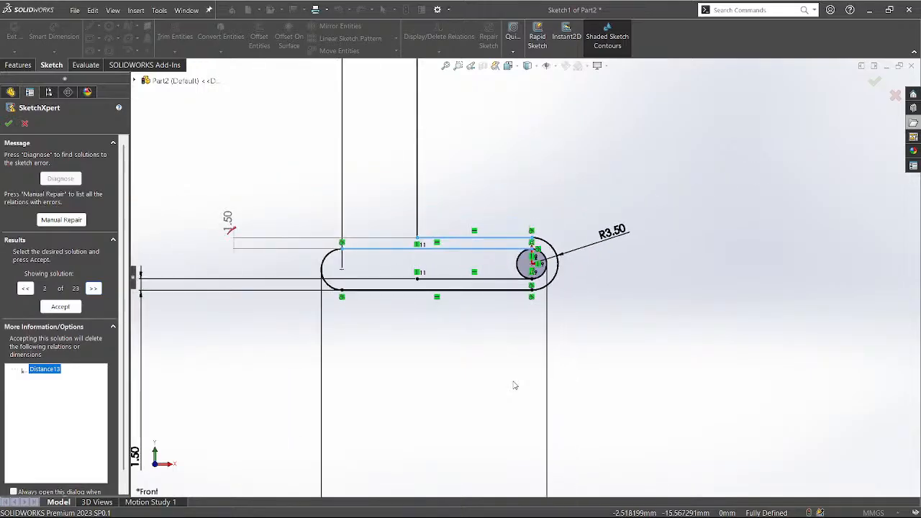
click(69, 307)
click(9, 124)
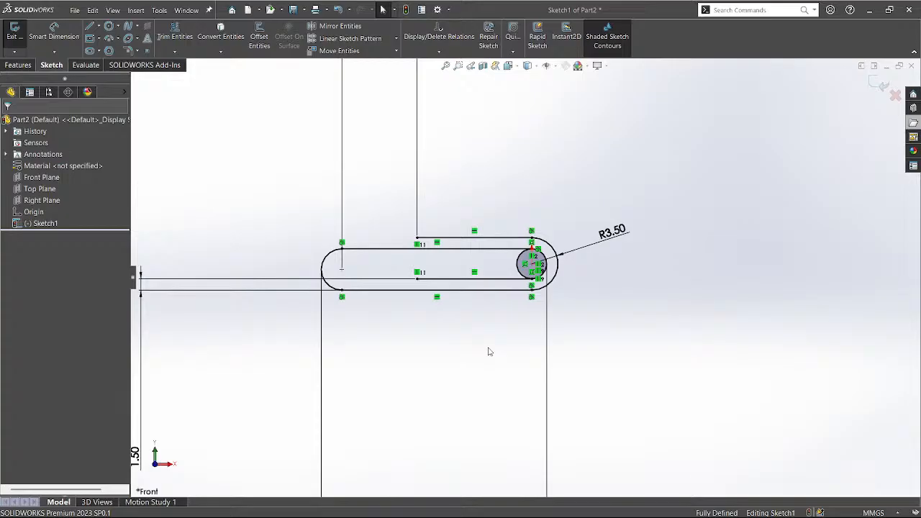
Trim away the small circle's left arc and exit the sketch.
scroll(519, 270, down, 5)
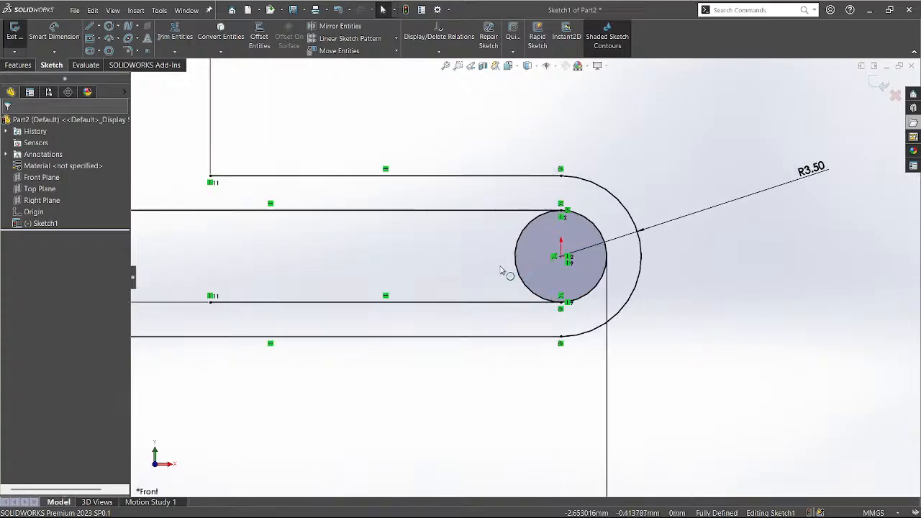
key(t)
drag(489, 256, 523, 267)
scroll(523, 267, down, 4)
scroll(524, 267, up, 6)
scroll(524, 269, up, 4)
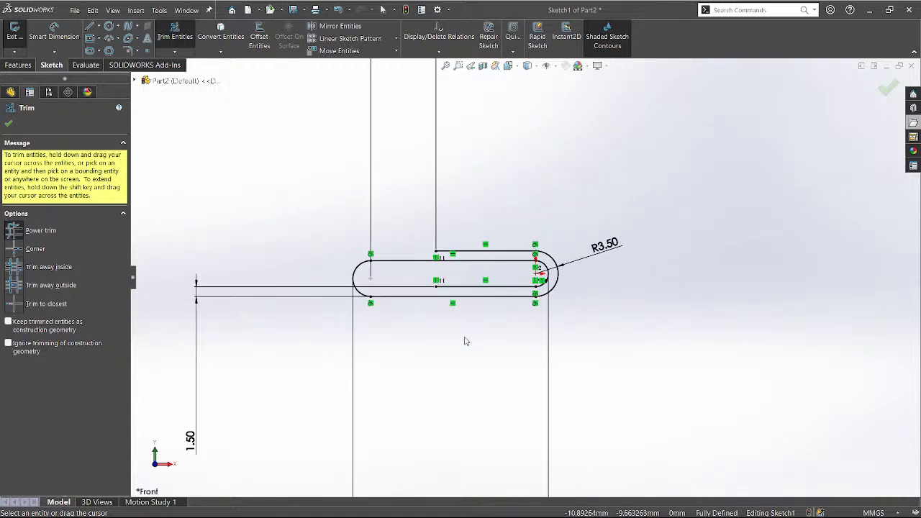
mouse_move(462, 339)
middle_down()
mouse_move(481, 370)
mouse_move(475, 374)
middle_up()
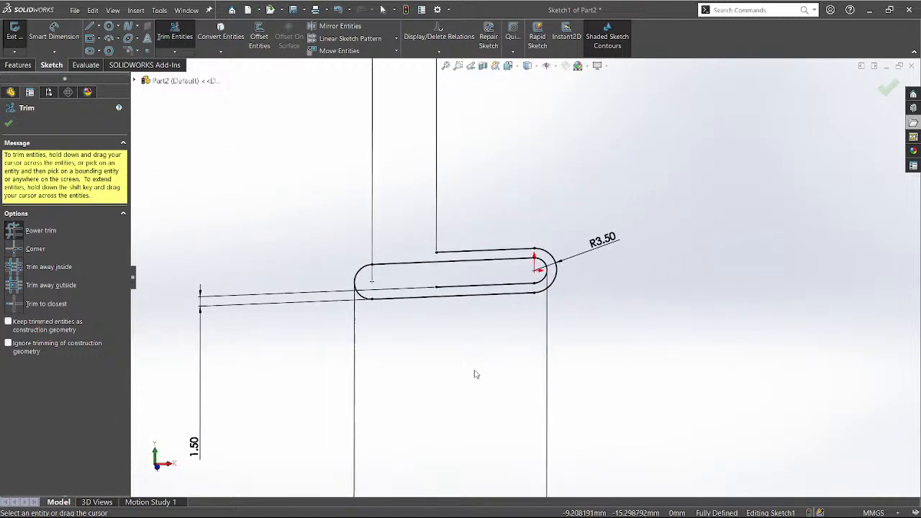
click(888, 87)
scroll(699, 253, up, 4)
scroll(713, 230, up, 2)
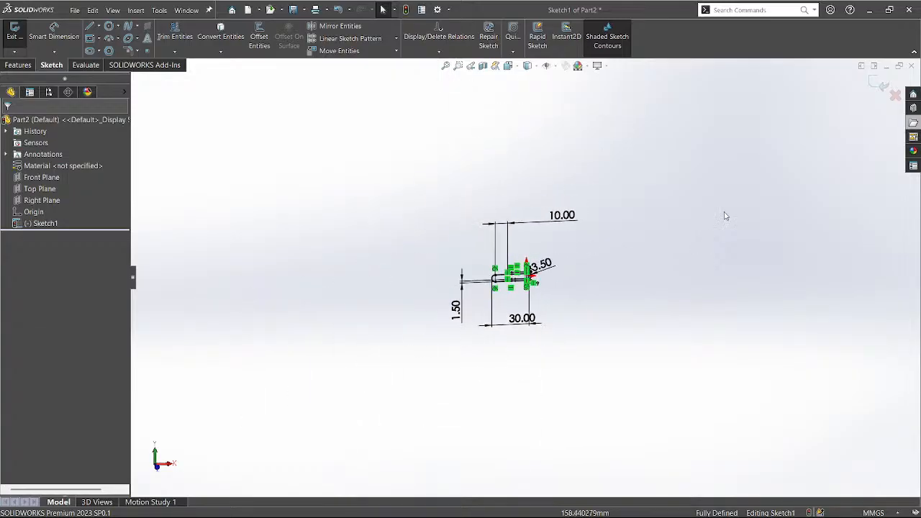
click(877, 85)
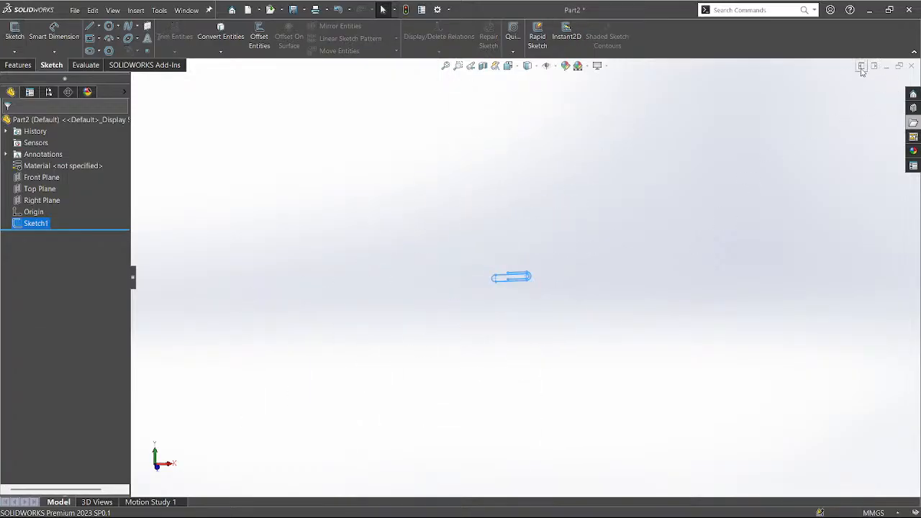
Tile the windows, inspect the Clip reference wire up close, then maximize Part2.
click(862, 67)
click(879, 106)
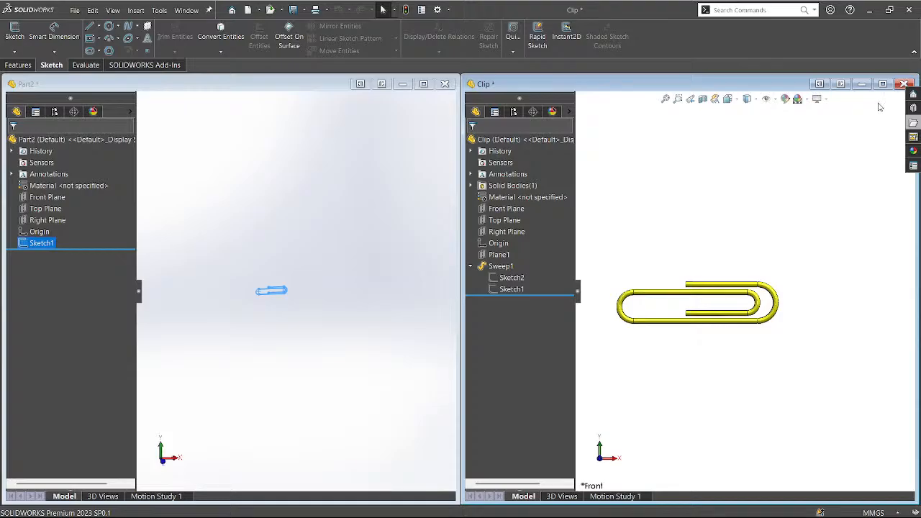
click(697, 287)
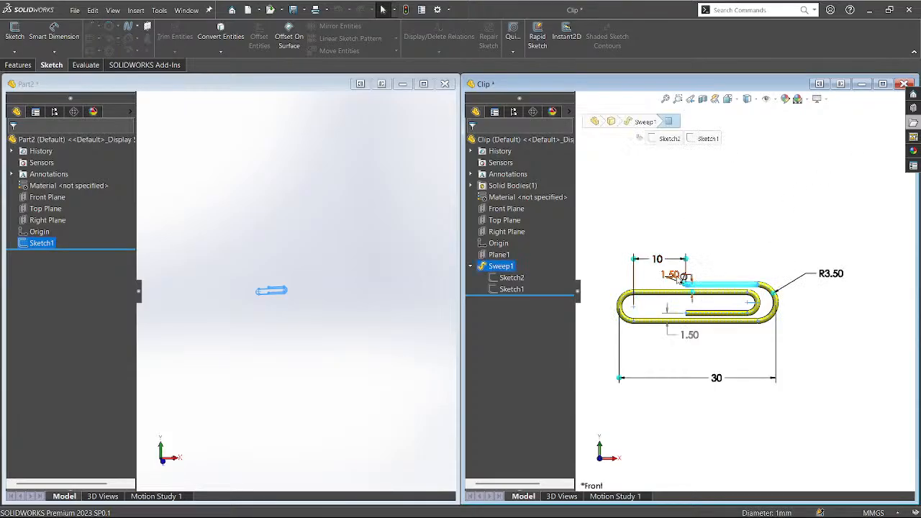
middle_drag(680, 276, 707, 306)
scroll(678, 288, down, 6)
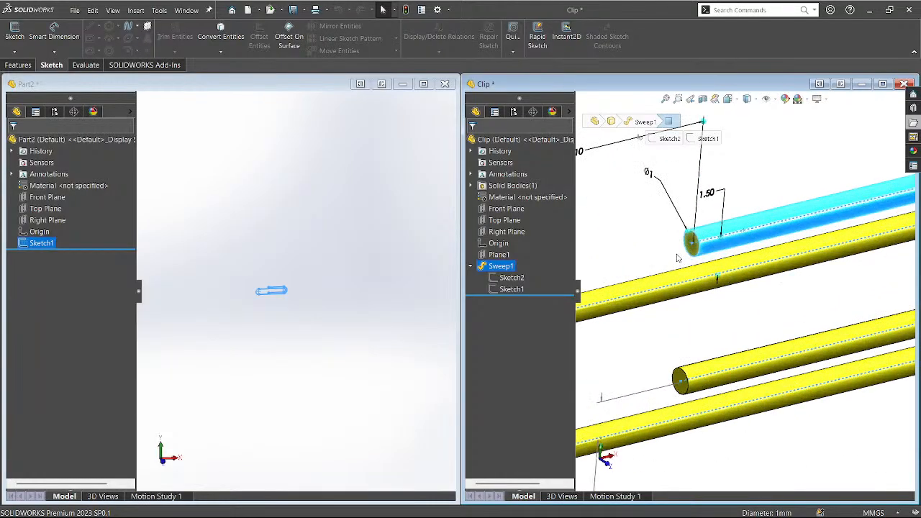
click(319, 244)
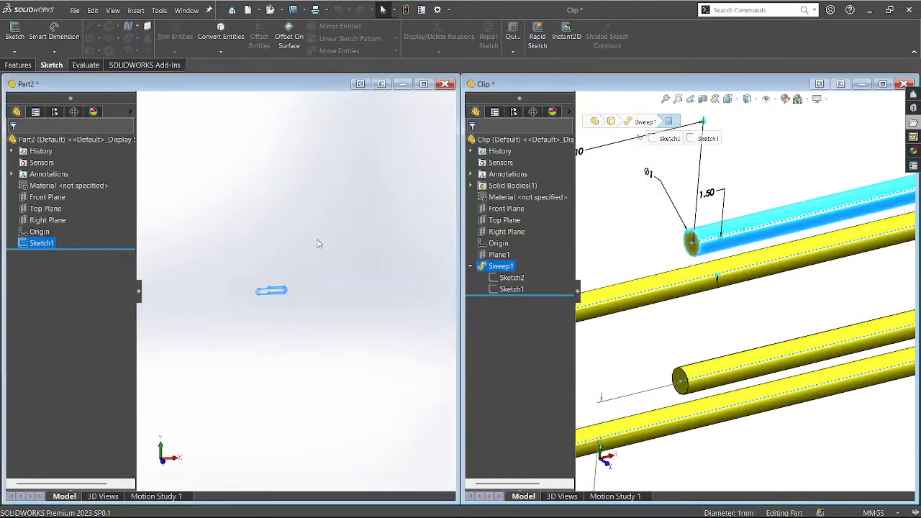
click(423, 84)
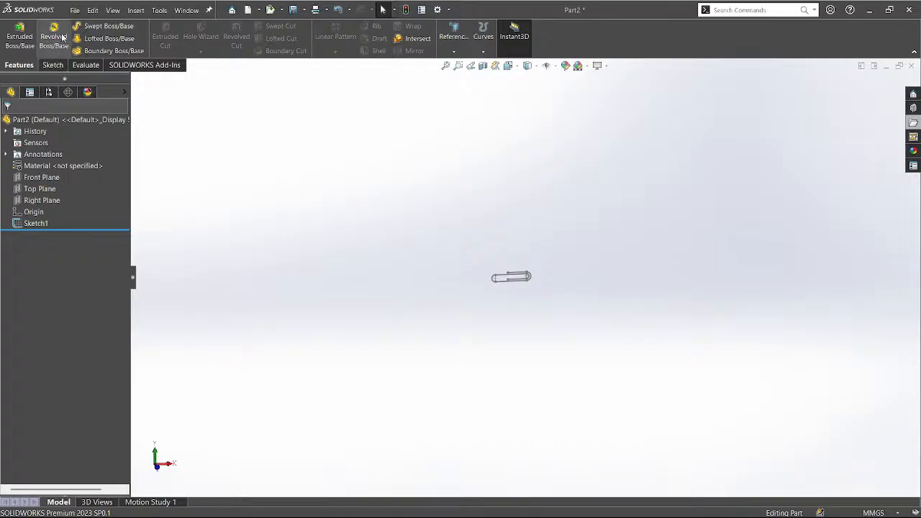
Create Sweep1 with a 1 mm diameter circular profile along the paper clip Sketch1 path.
click(104, 26)
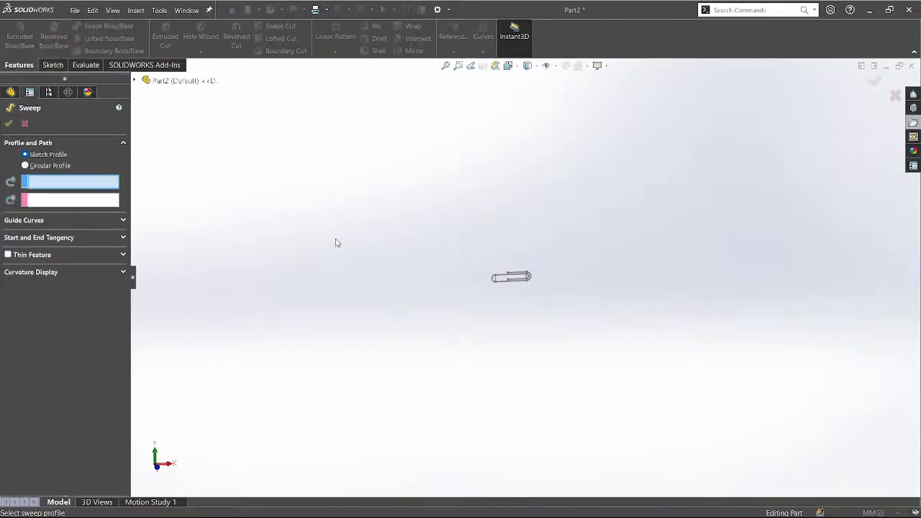
click(42, 166)
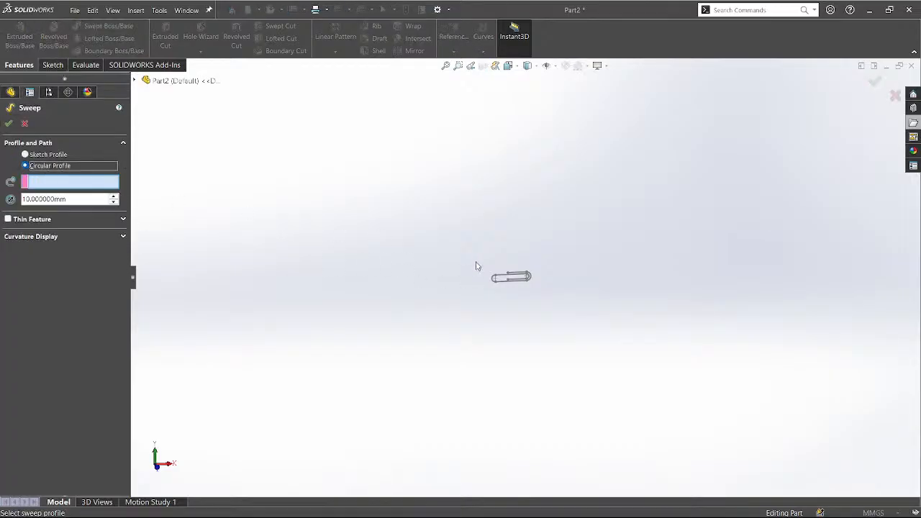
scroll(522, 272, down, 8)
click(75, 198)
drag(76, 197, 3, 209)
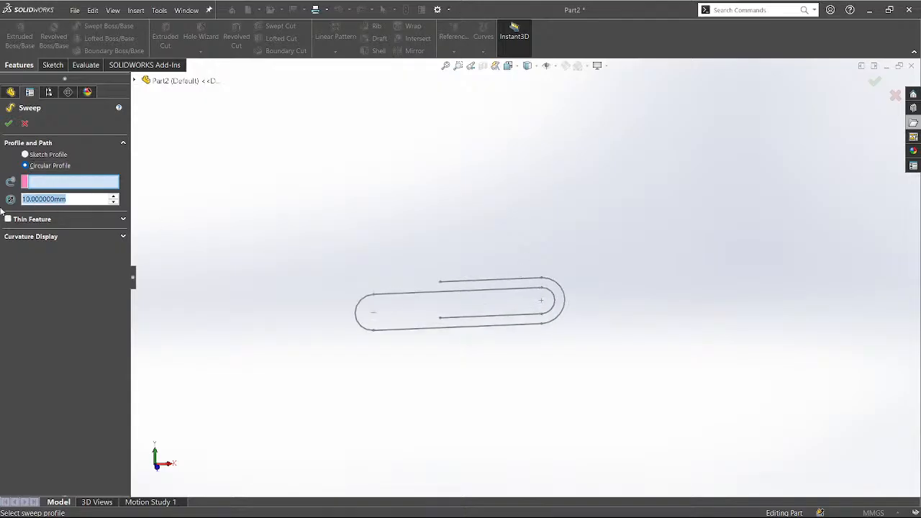
text(1)
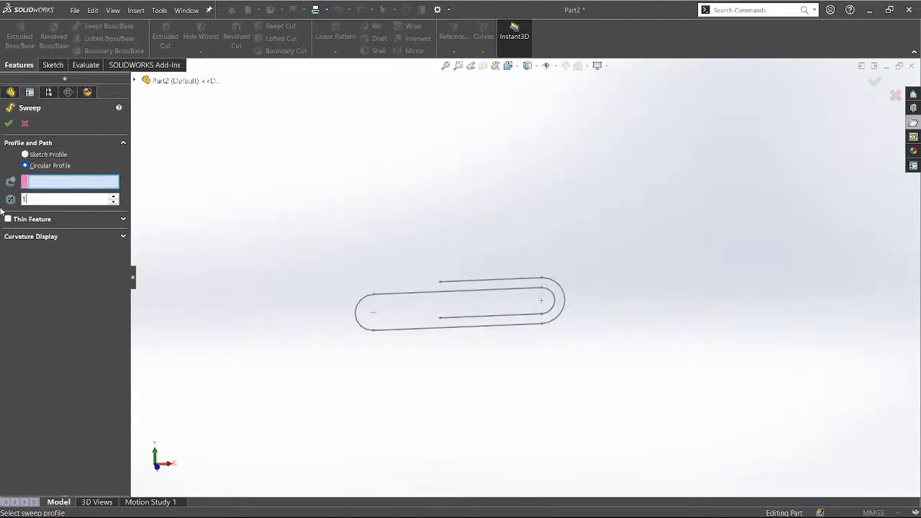
click(79, 185)
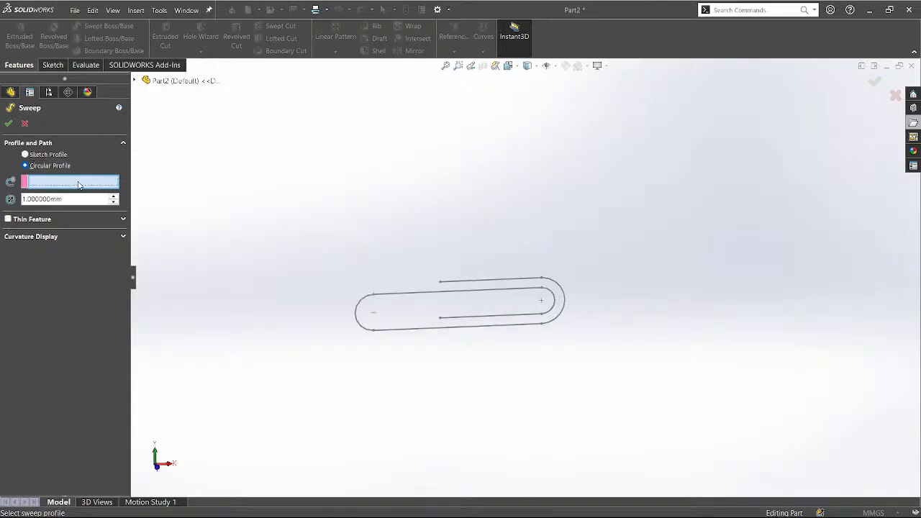
click(446, 282)
middle_drag(450, 284, 407, 273)
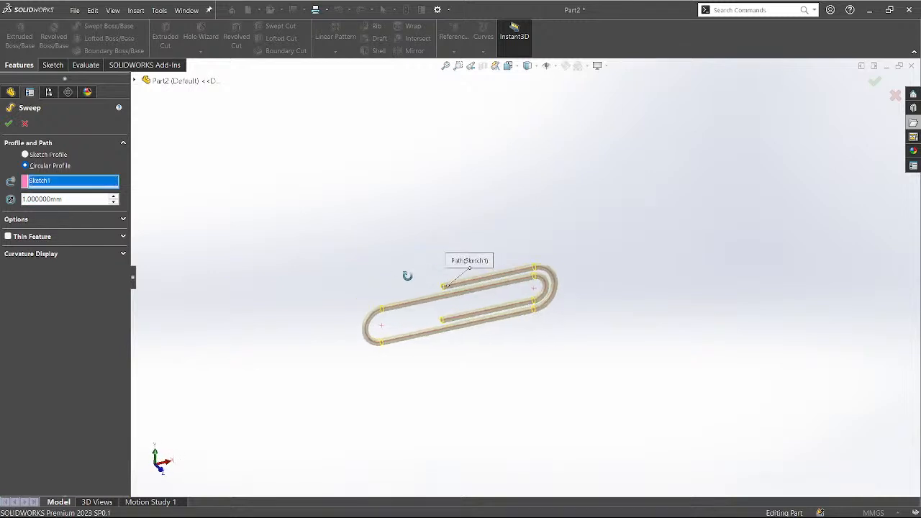
click(9, 123)
Show the clip in isometric view on a plain white scene and tumble it to inspect.
scroll(434, 316, down, 2)
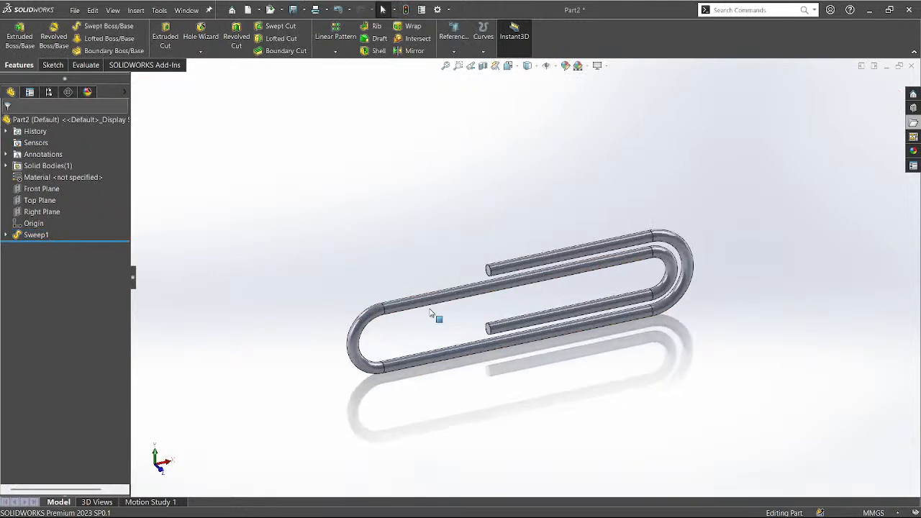
key(ctrl+7)
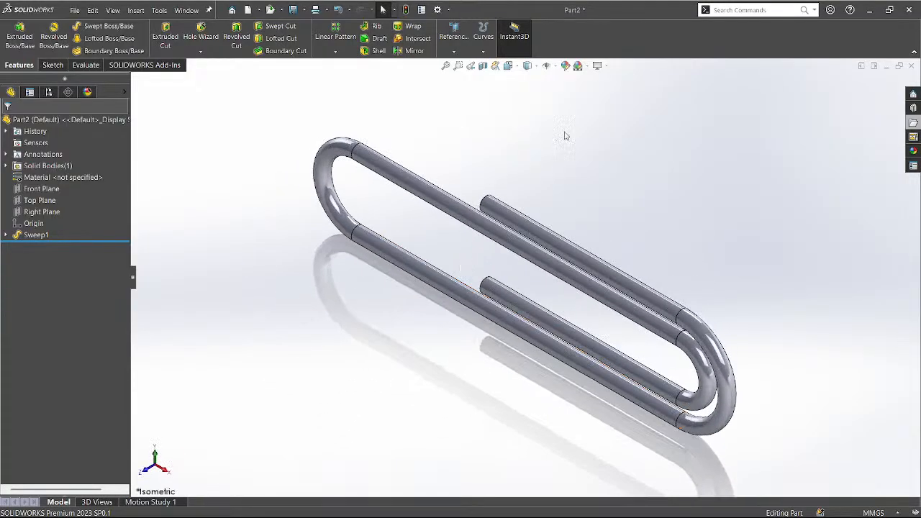
click(587, 68)
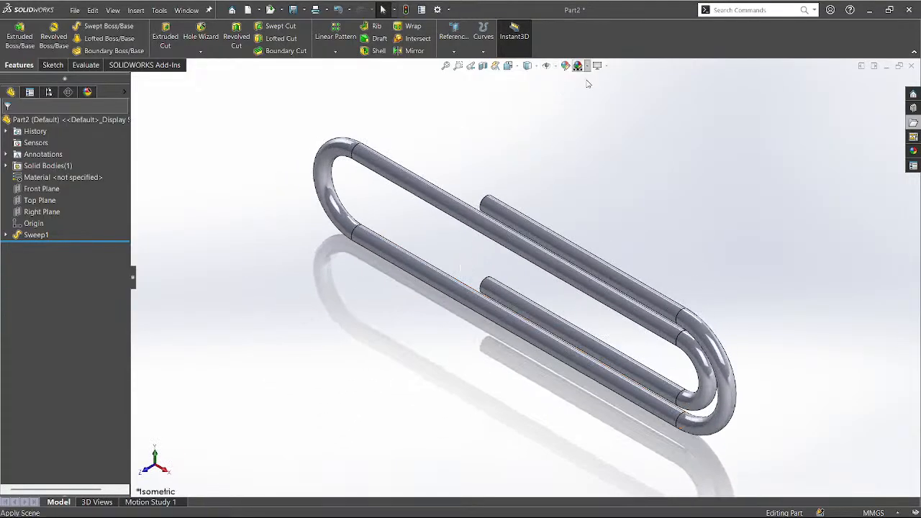
click(590, 94)
mouse_move(566, 236)
middle_down()
mouse_move(670, 184)
mouse_move(658, 231)
mouse_move(650, 156)
mouse_move(646, 231)
mouse_move(622, 154)
middle_up()
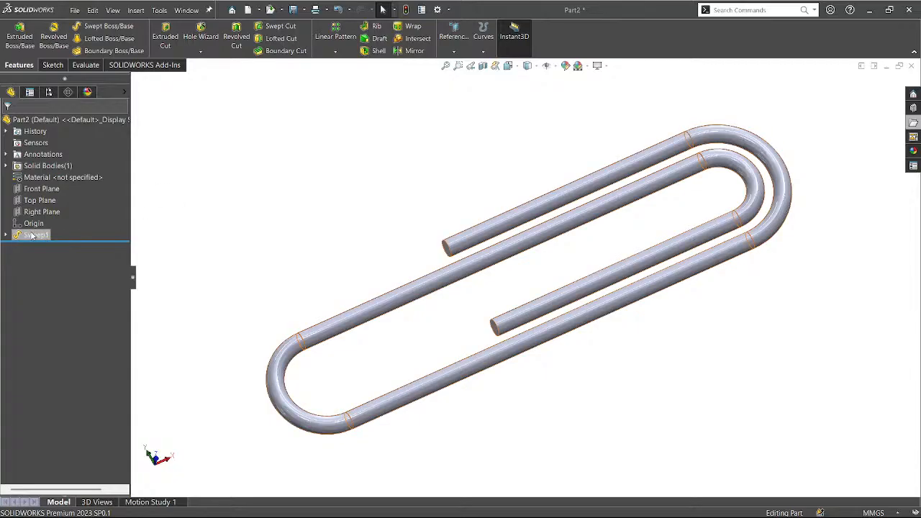
Open Sketch1 under Sweep1 for editing.
click(9, 235)
click(47, 246)
click(46, 216)
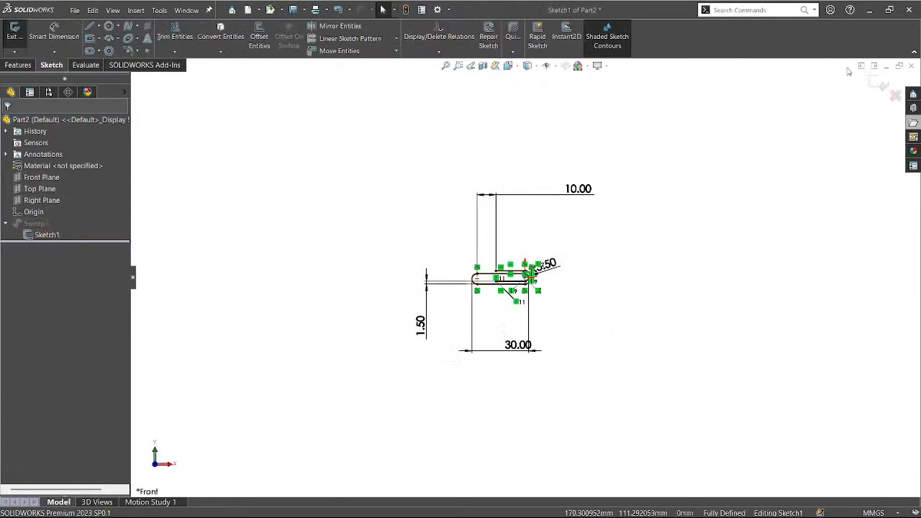
Exit the sketch, review Sweep1's guide curve, tangency and curvature options, then close Part2.
click(873, 83)
click(38, 234)
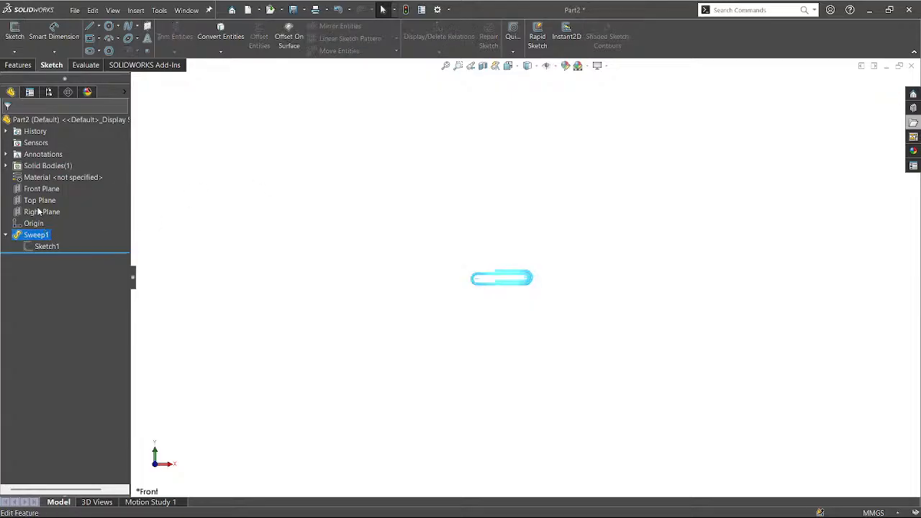
click(37, 211)
click(43, 155)
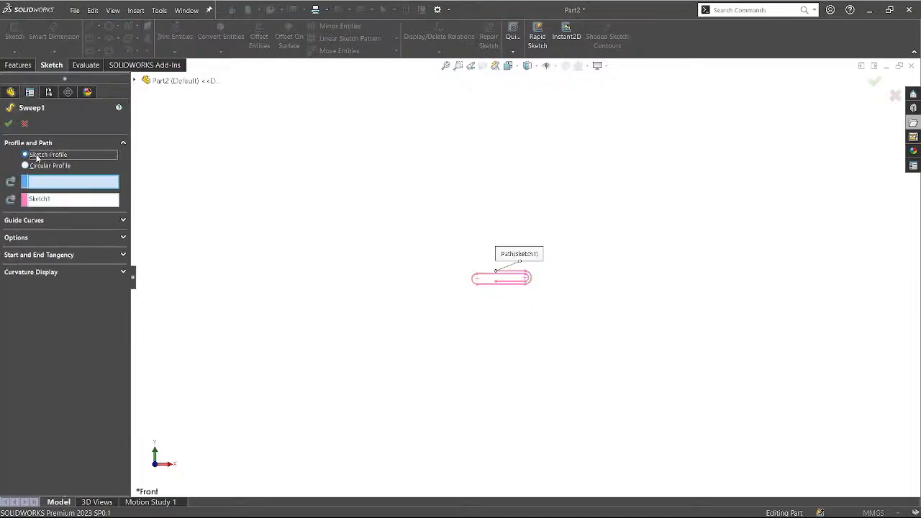
click(57, 221)
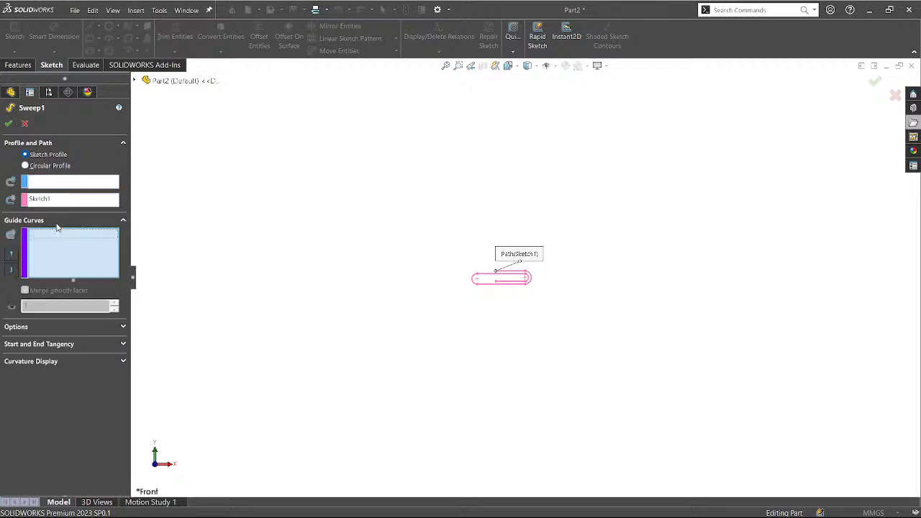
click(36, 346)
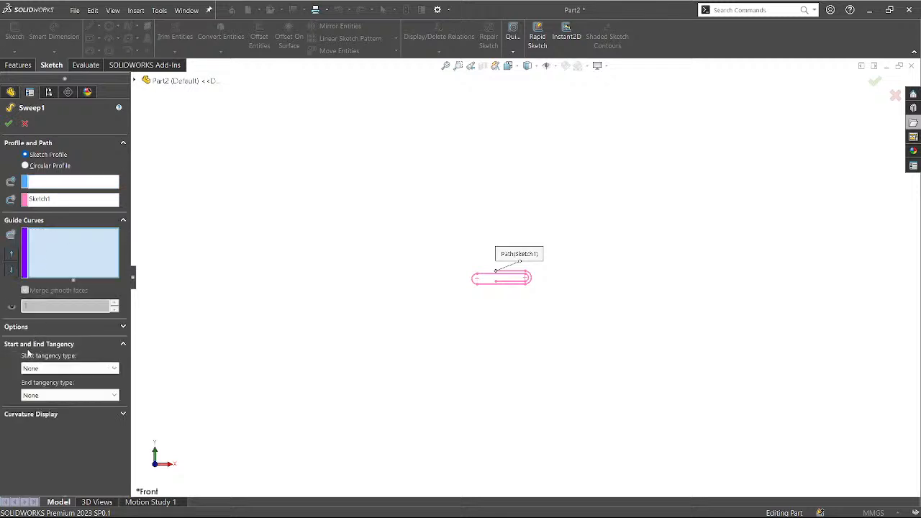
click(49, 414)
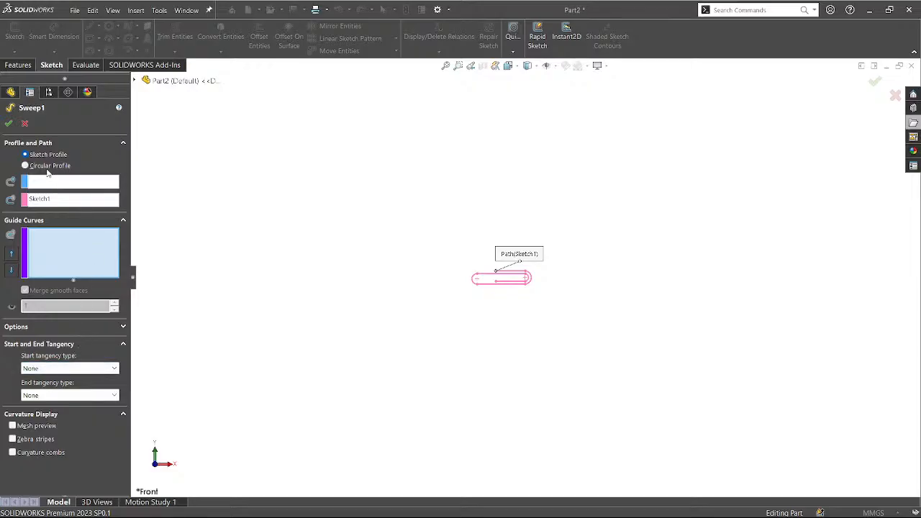
click(9, 123)
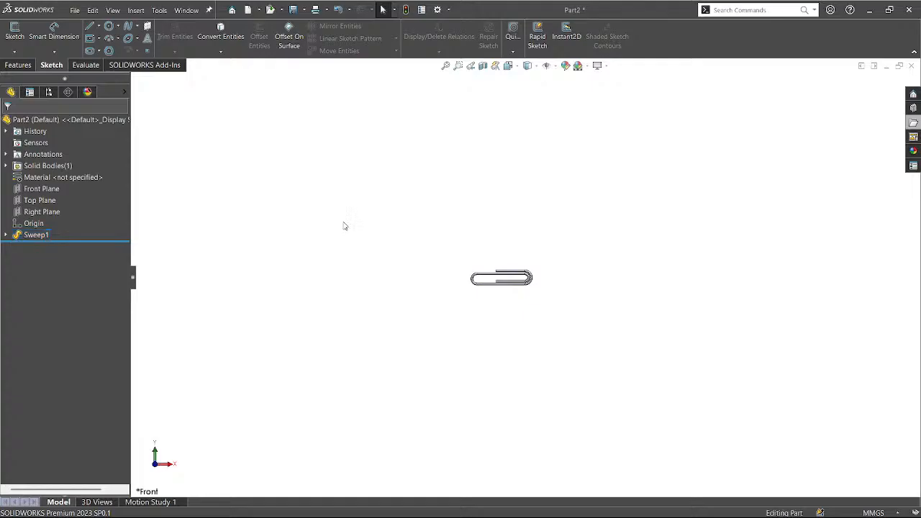
click(910, 69)
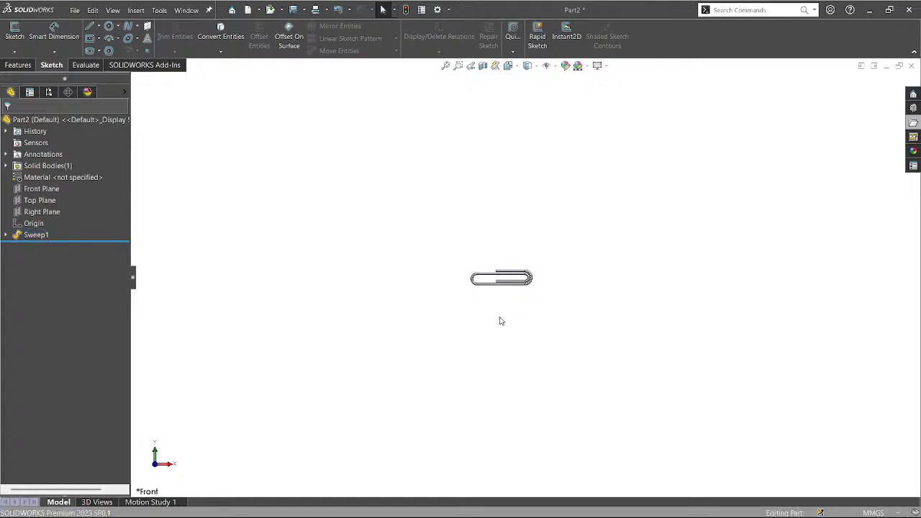
Return to the Clip part and browse CAD Session 5 in File Explorer, collapsing Sweep & Revolve.
click(474, 283)
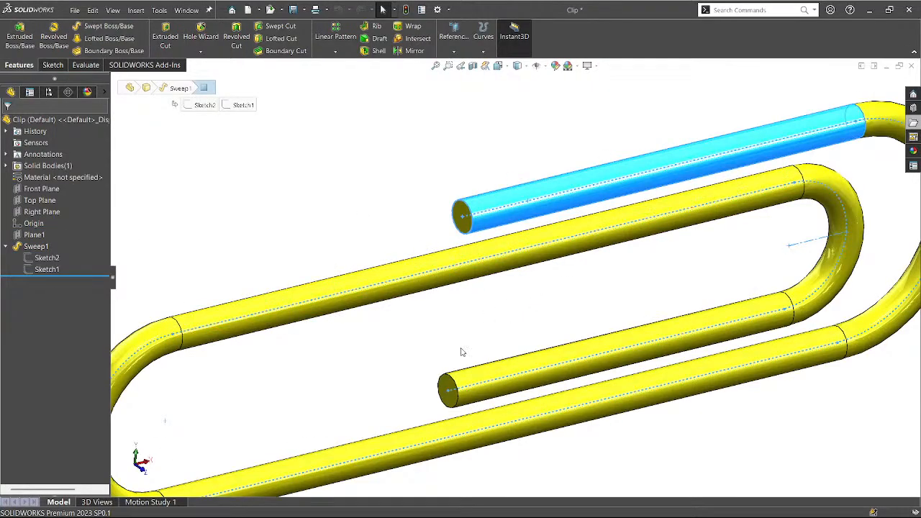
click(477, 341)
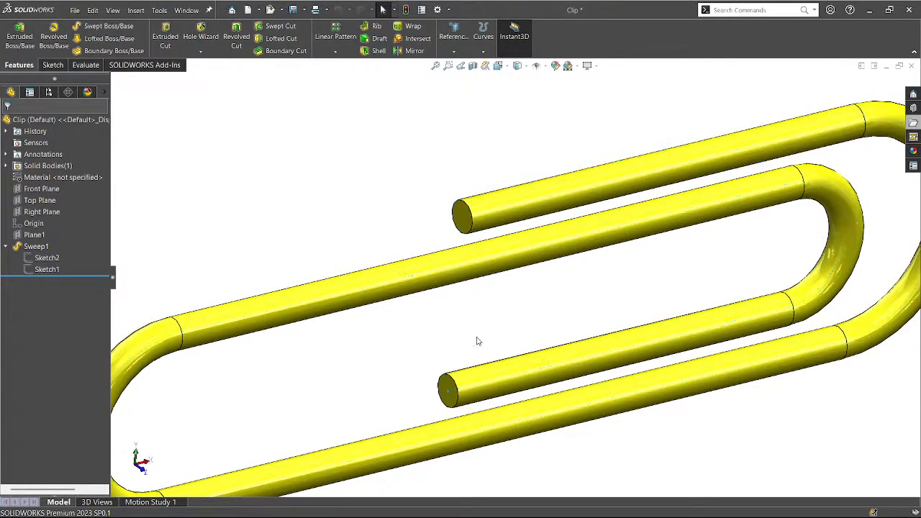
scroll(480, 325, down, 3)
scroll(480, 328, up, 5)
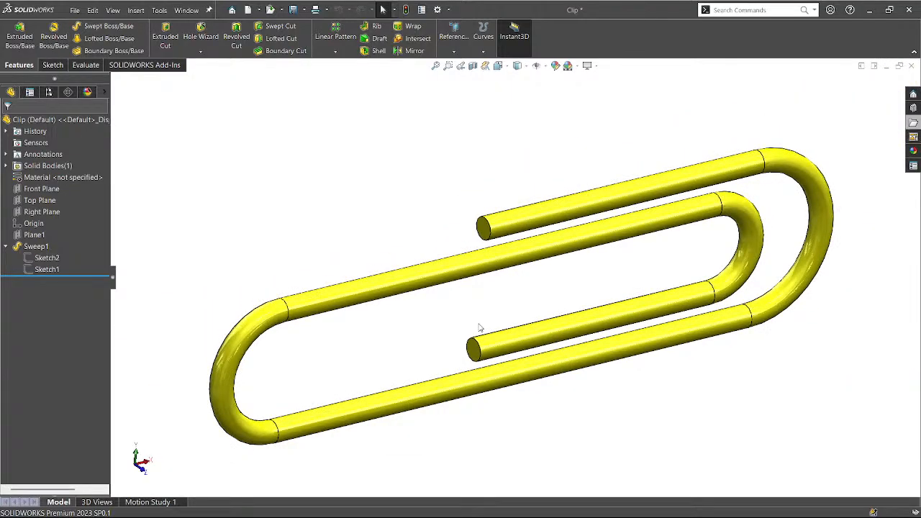
click(913, 126)
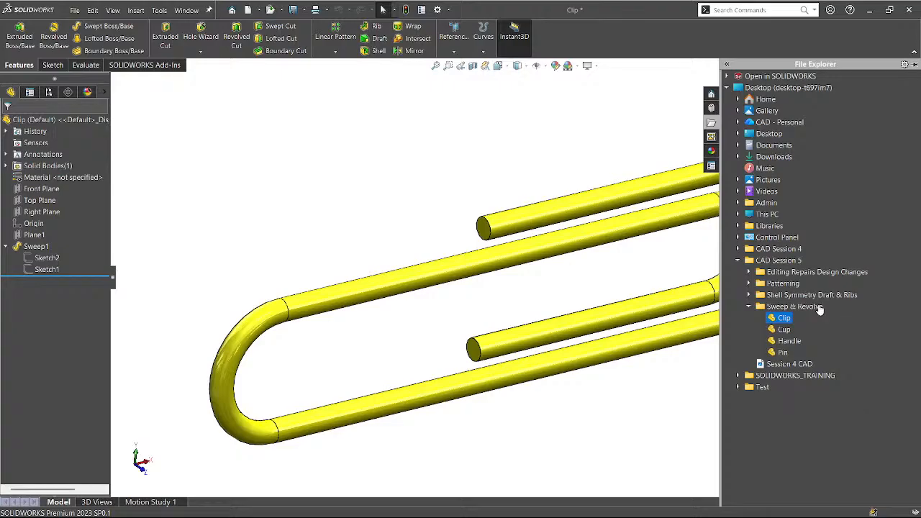
click(750, 307)
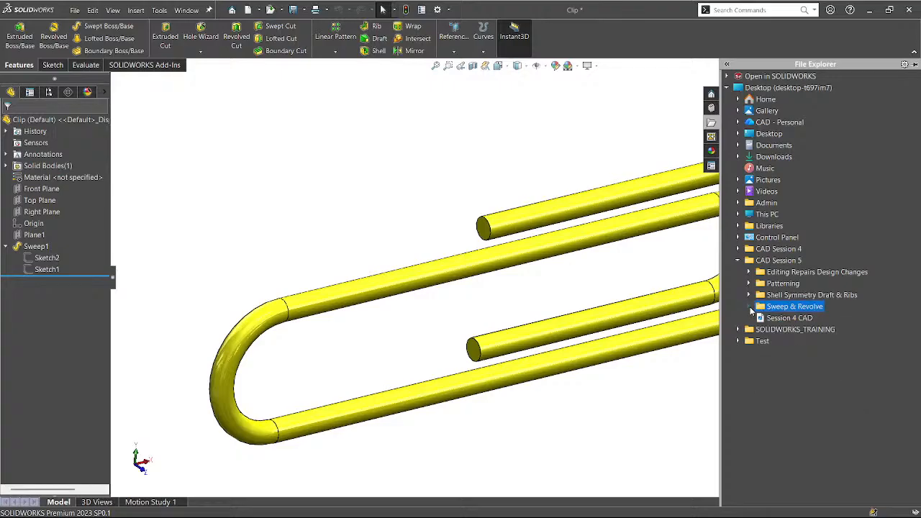